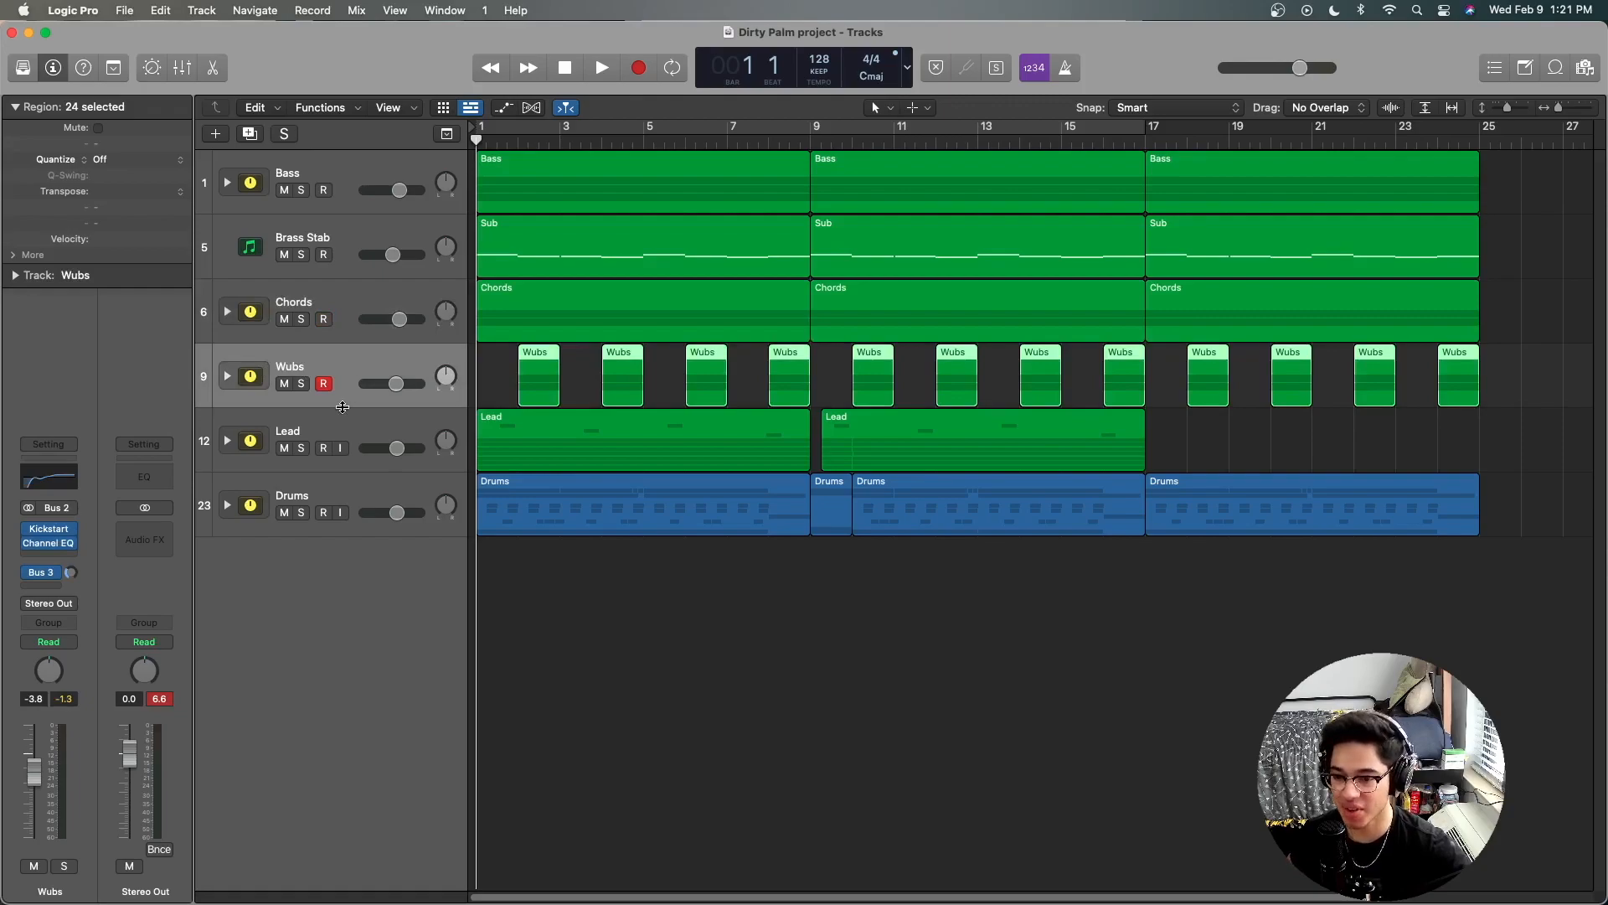
Step: Solo the Bass track stack and expand it to show its layers
click(339, 486)
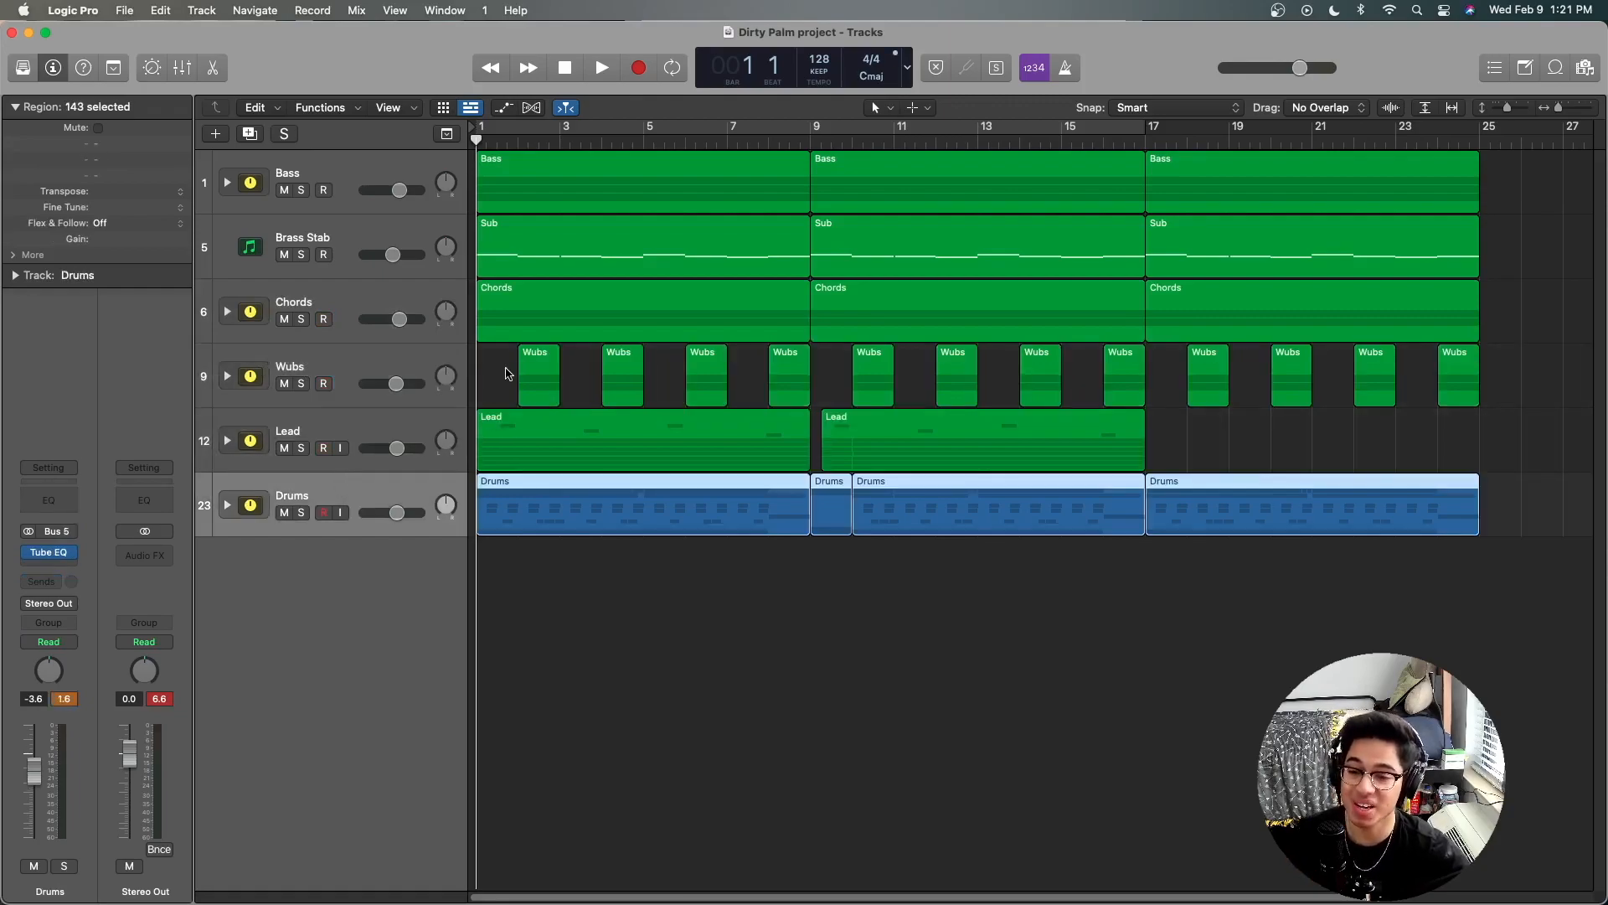
click(300, 190)
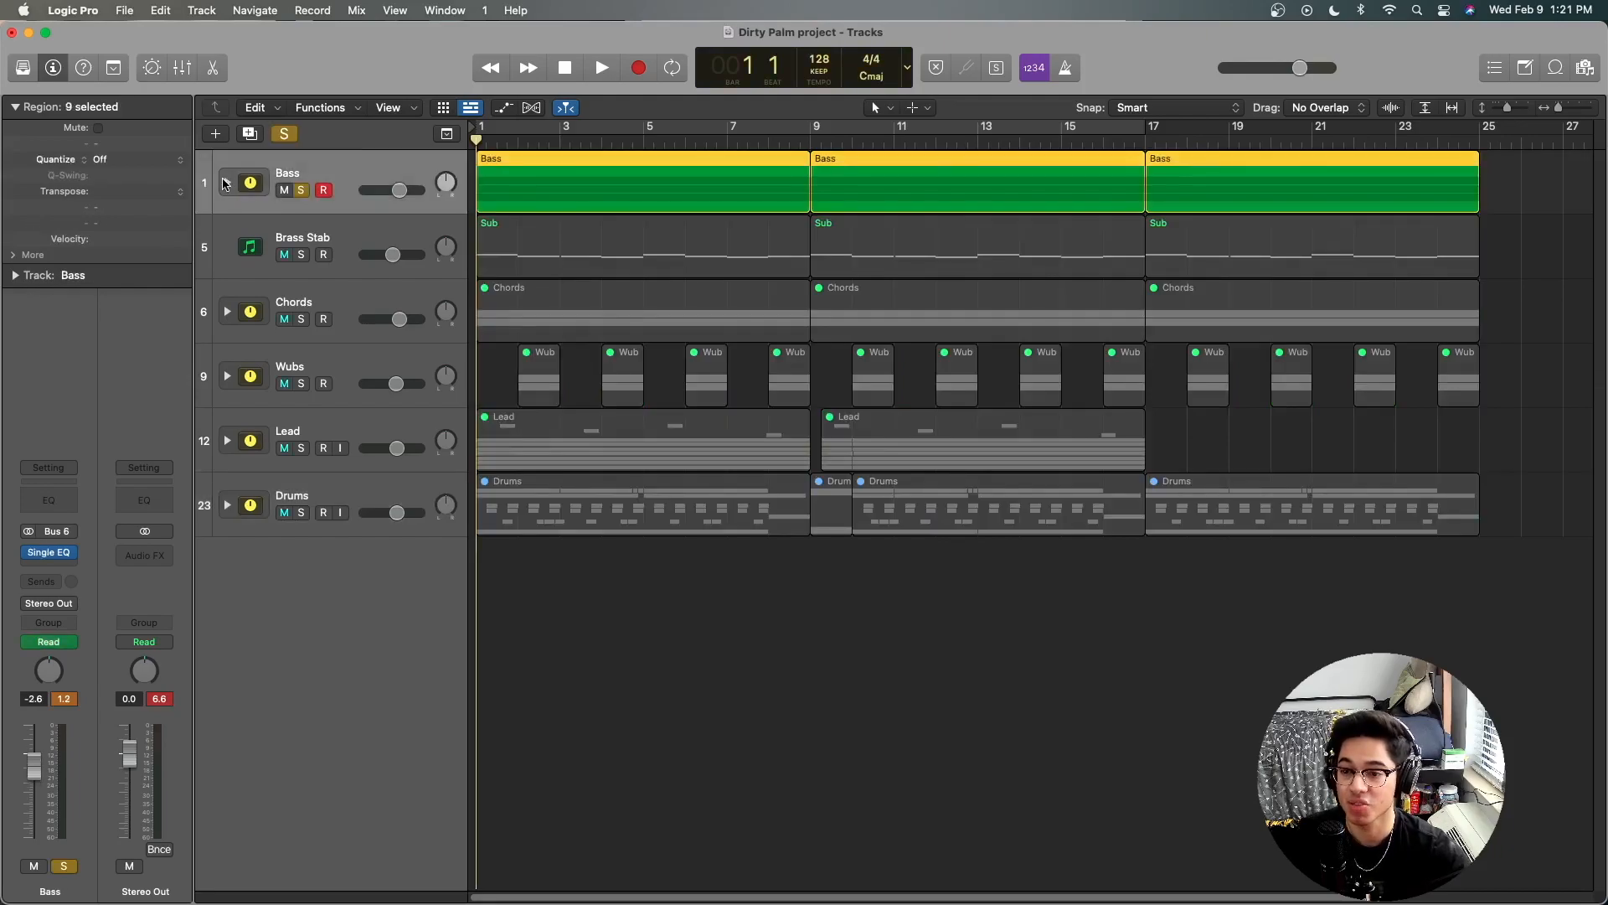
click(225, 183)
Step: Look through the Bass Grit, Bass Fullness and Sub tracks inside the Bass stack
click(343, 235)
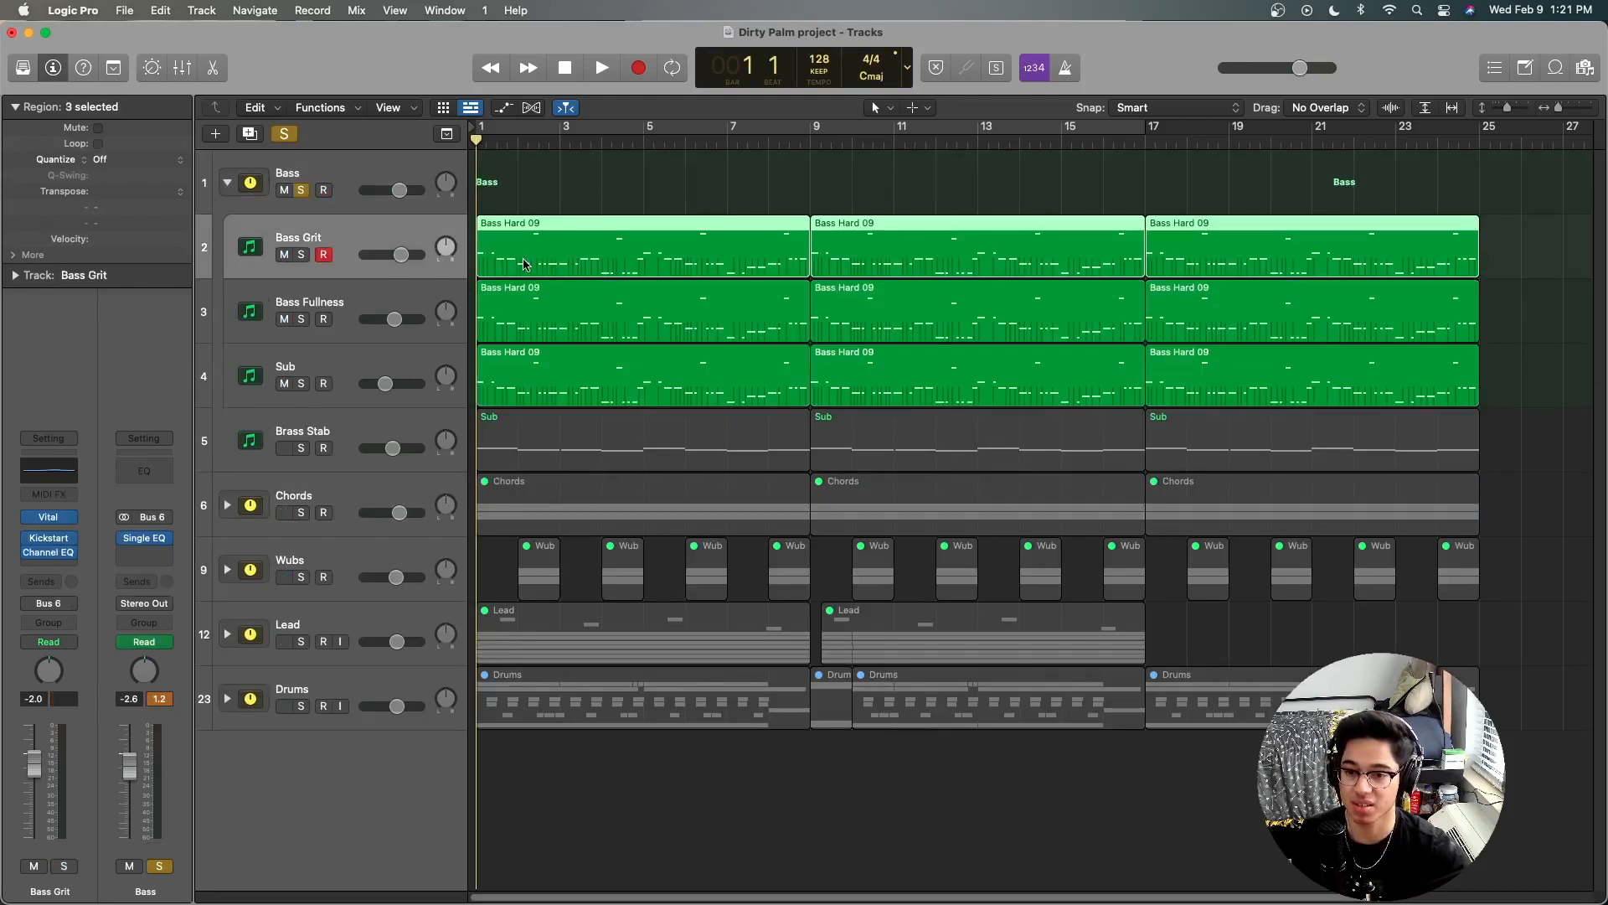
click(1005, 174)
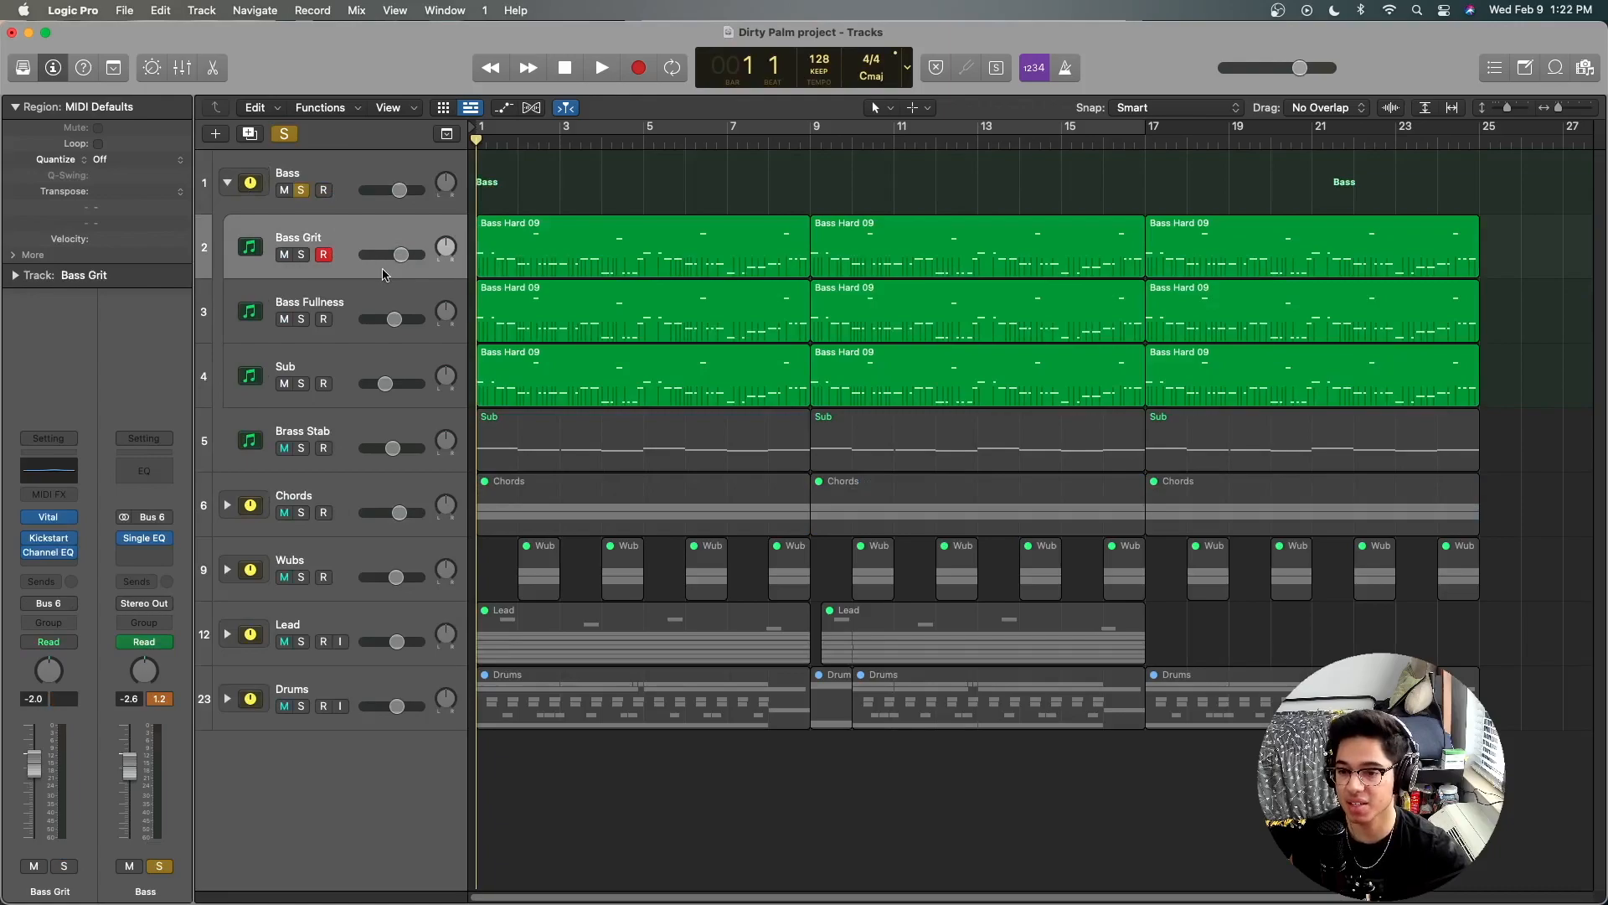
click(352, 308)
click(352, 367)
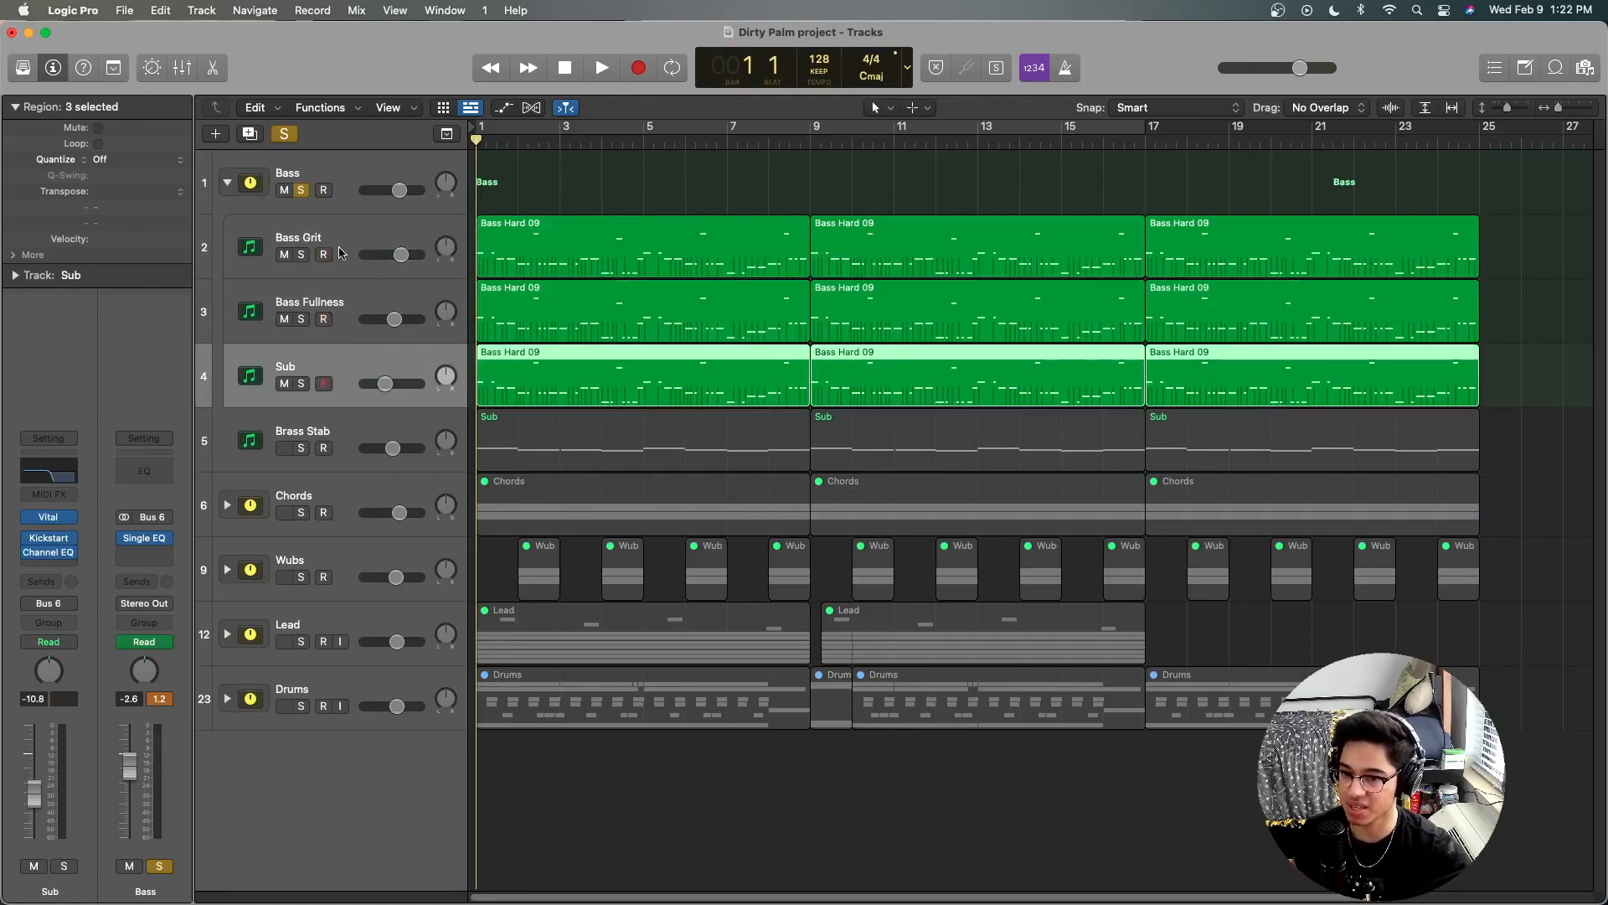
click(338, 263)
click(345, 295)
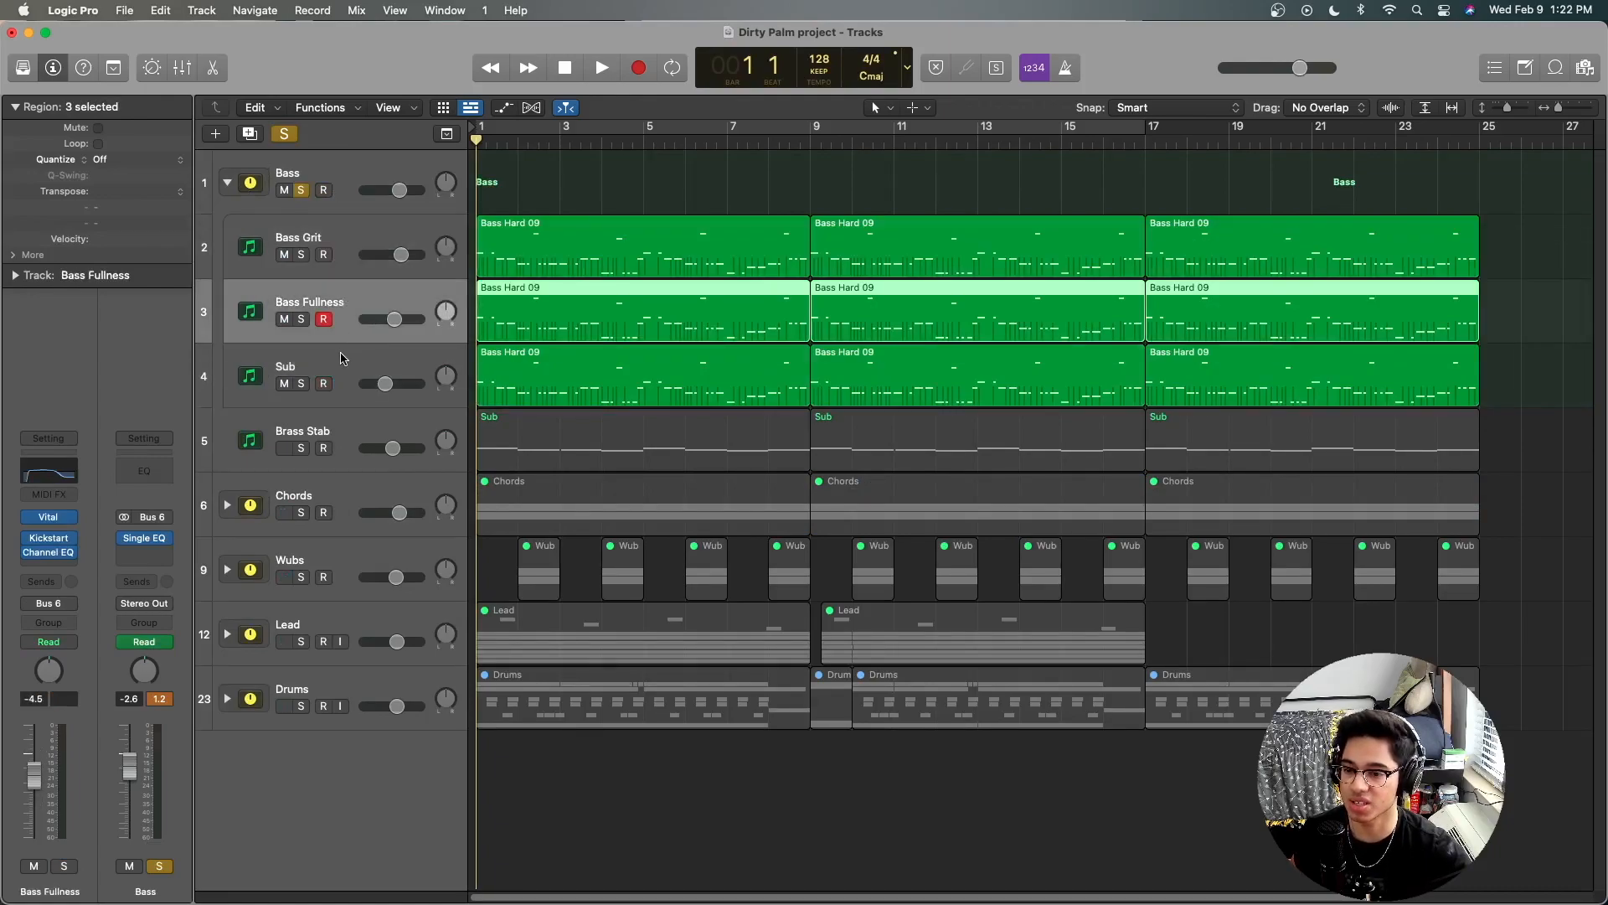
click(343, 236)
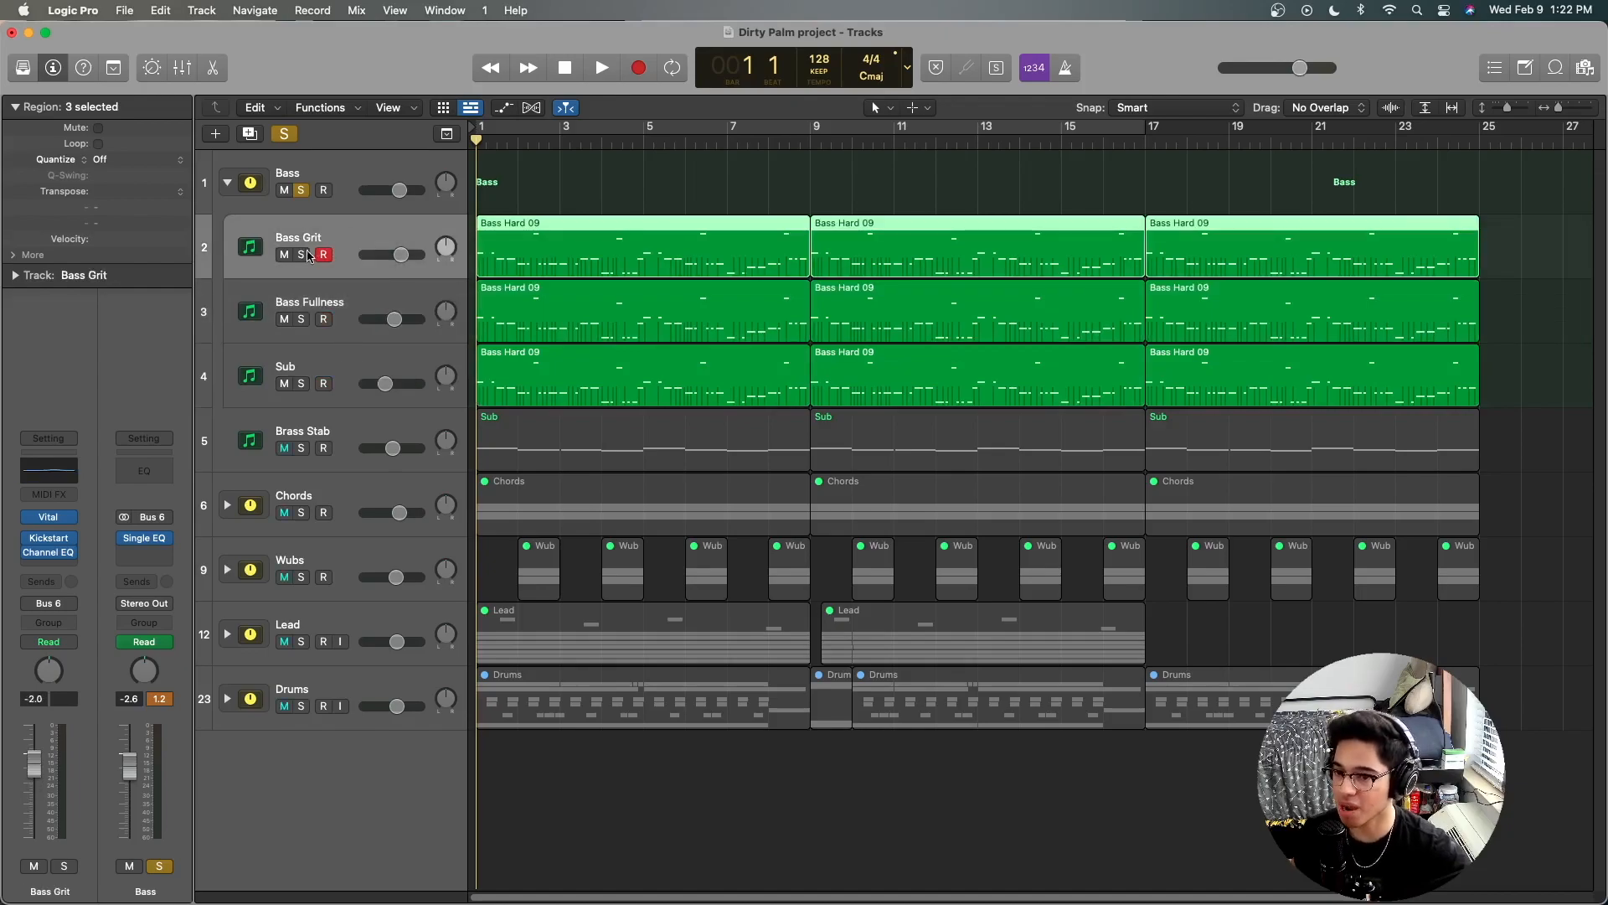
Step: Solo the Bass Grit track and examine its Bass Hard 09 notes in the Piano Roll, closing the editor and clearing the solos when done
click(302, 254)
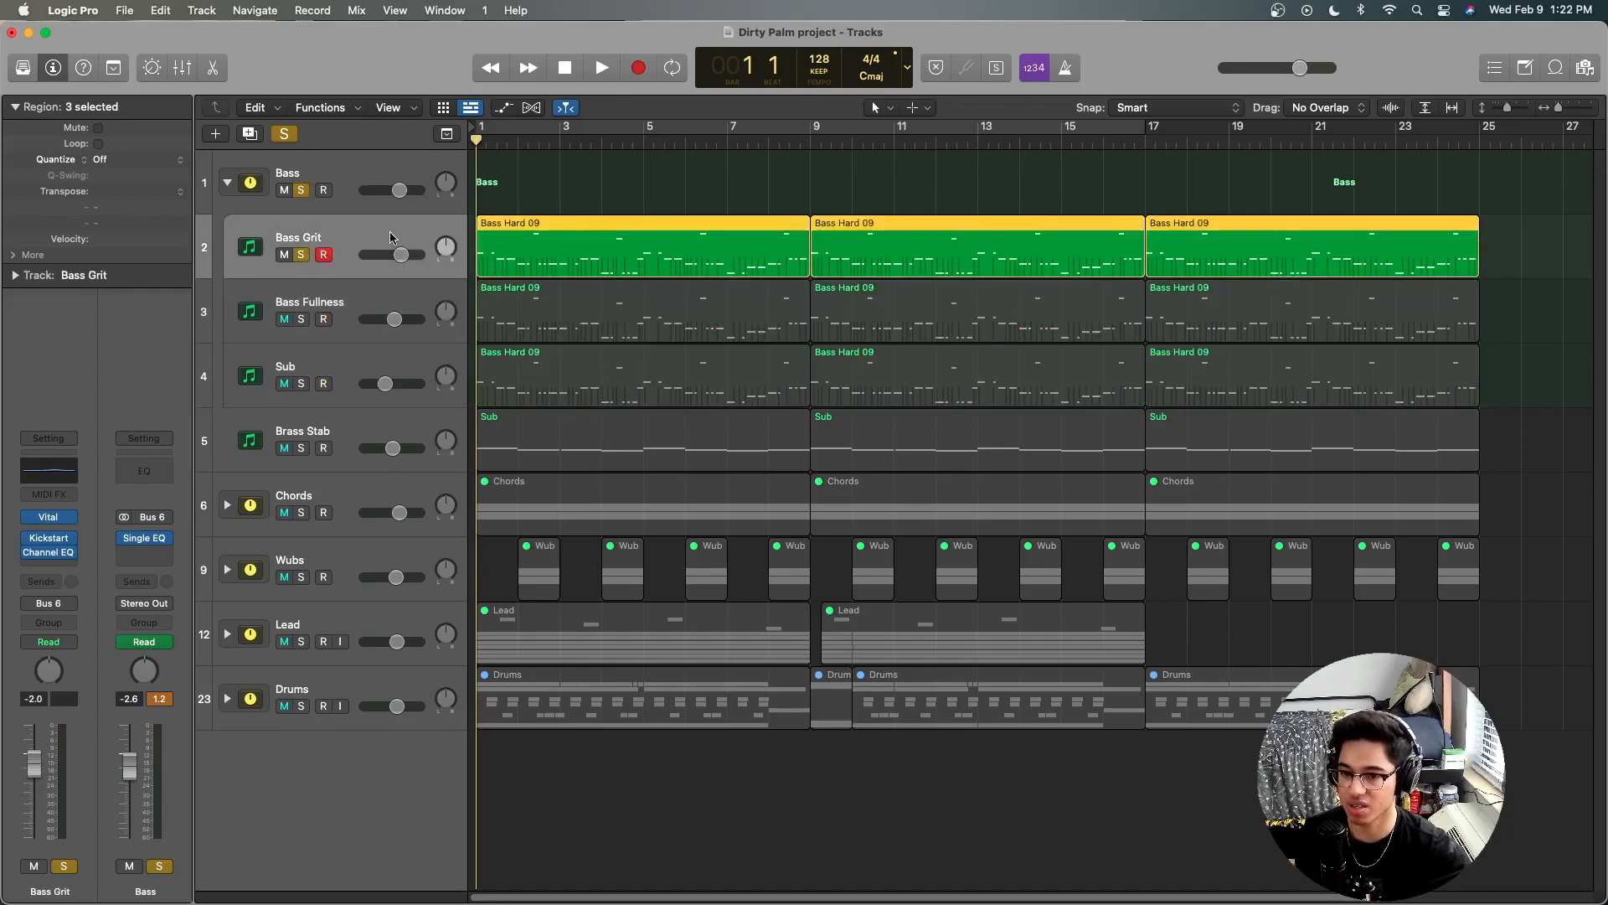
double_click(520, 249)
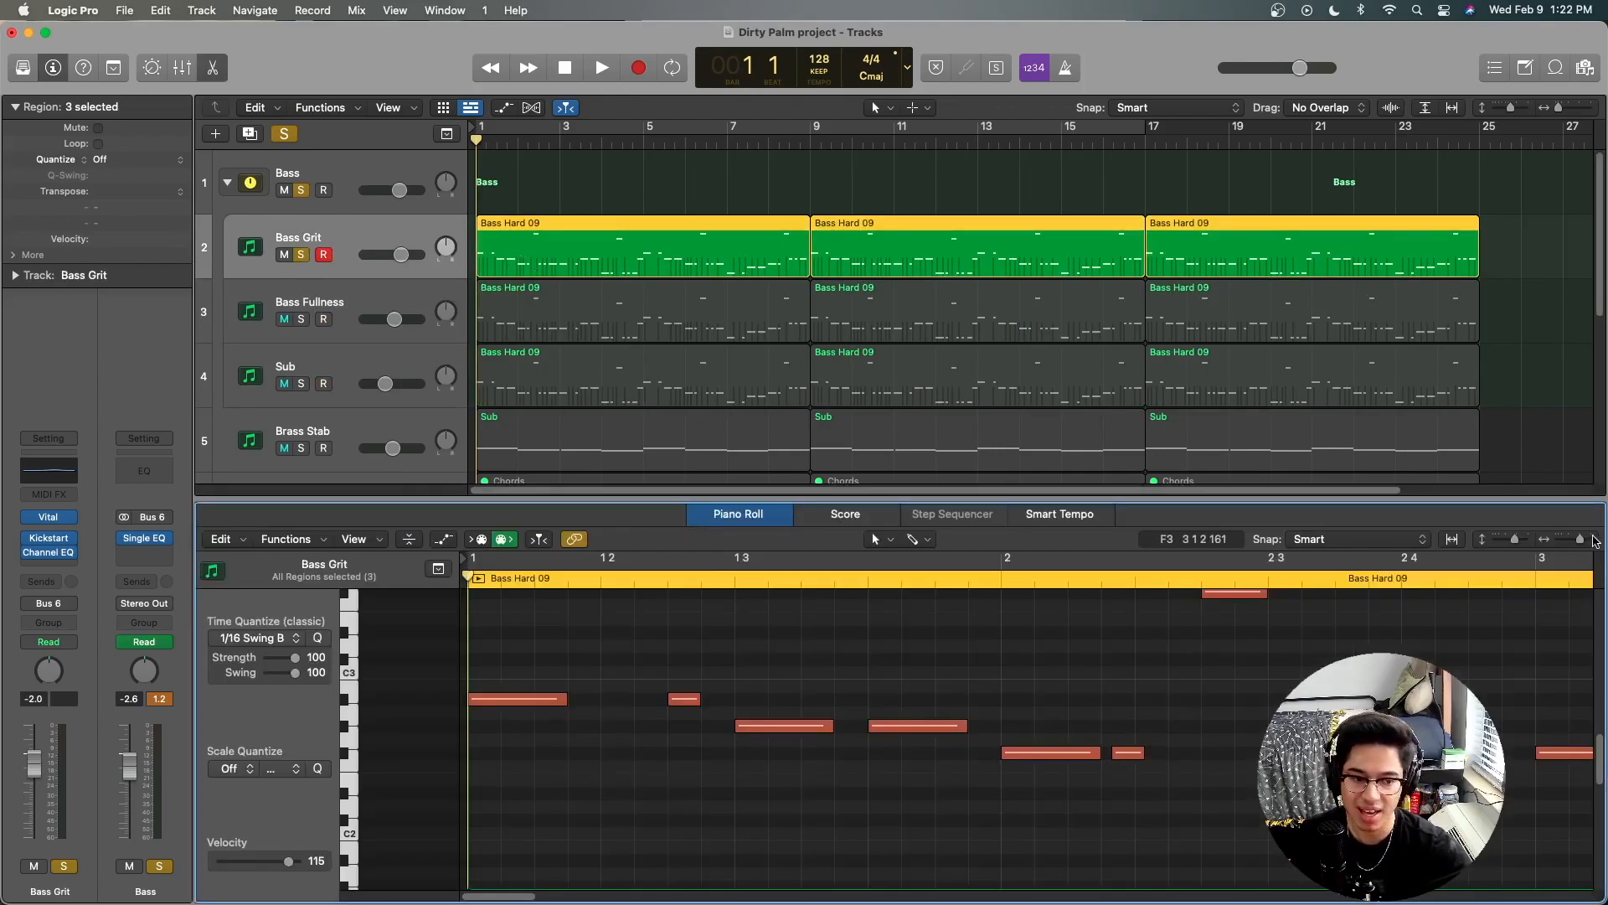
drag(1580, 546, 1515, 542)
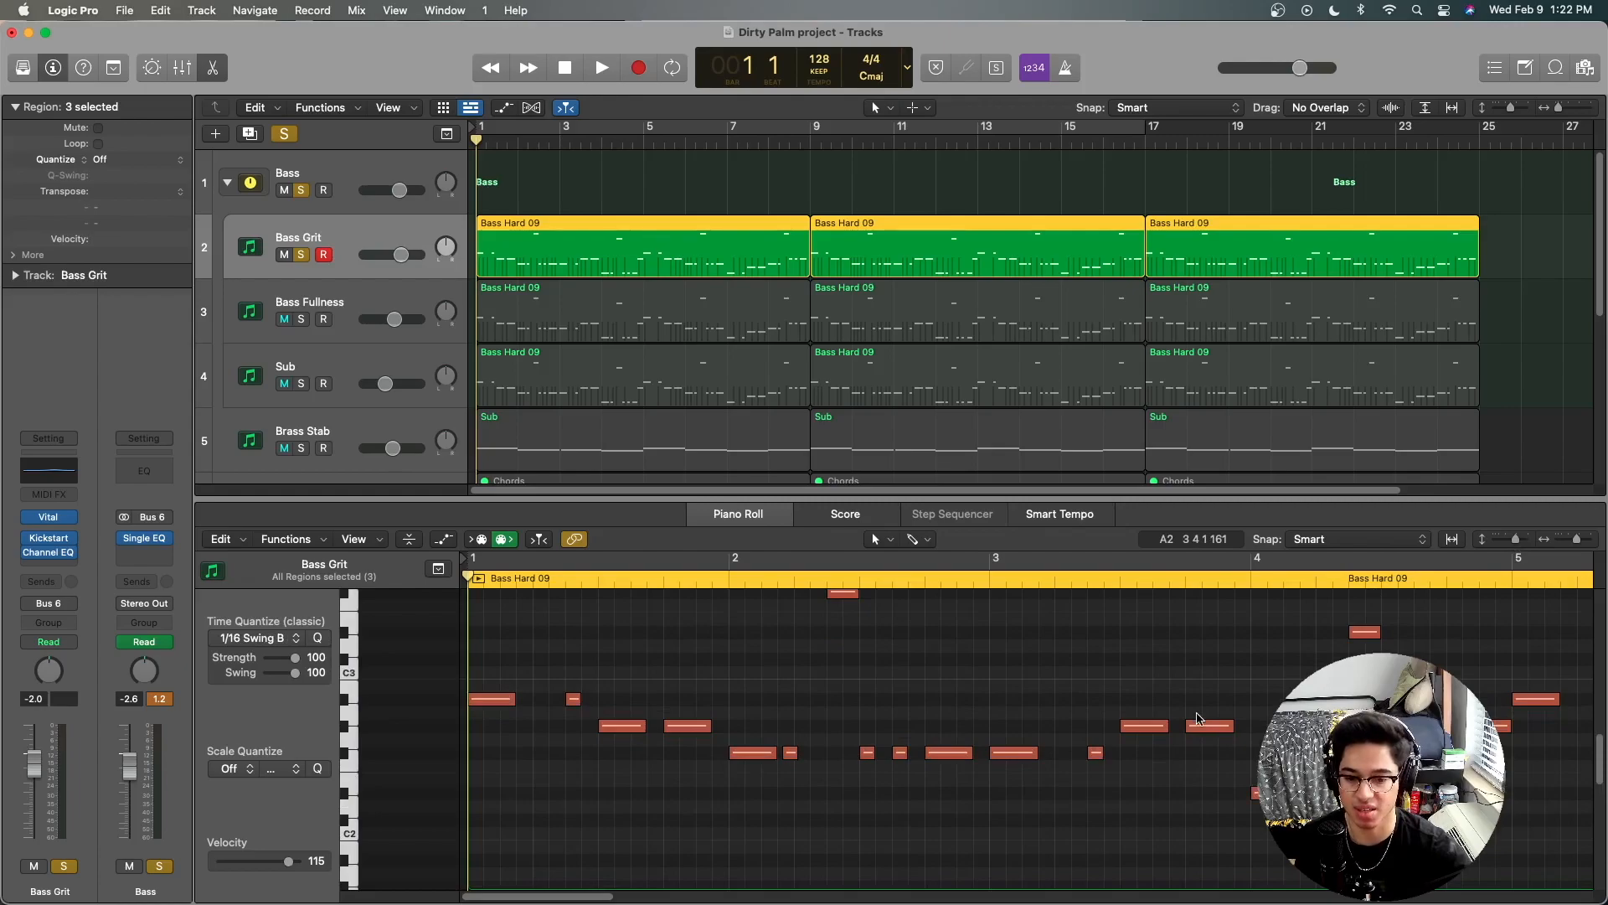
scroll(1199, 718, up, 2)
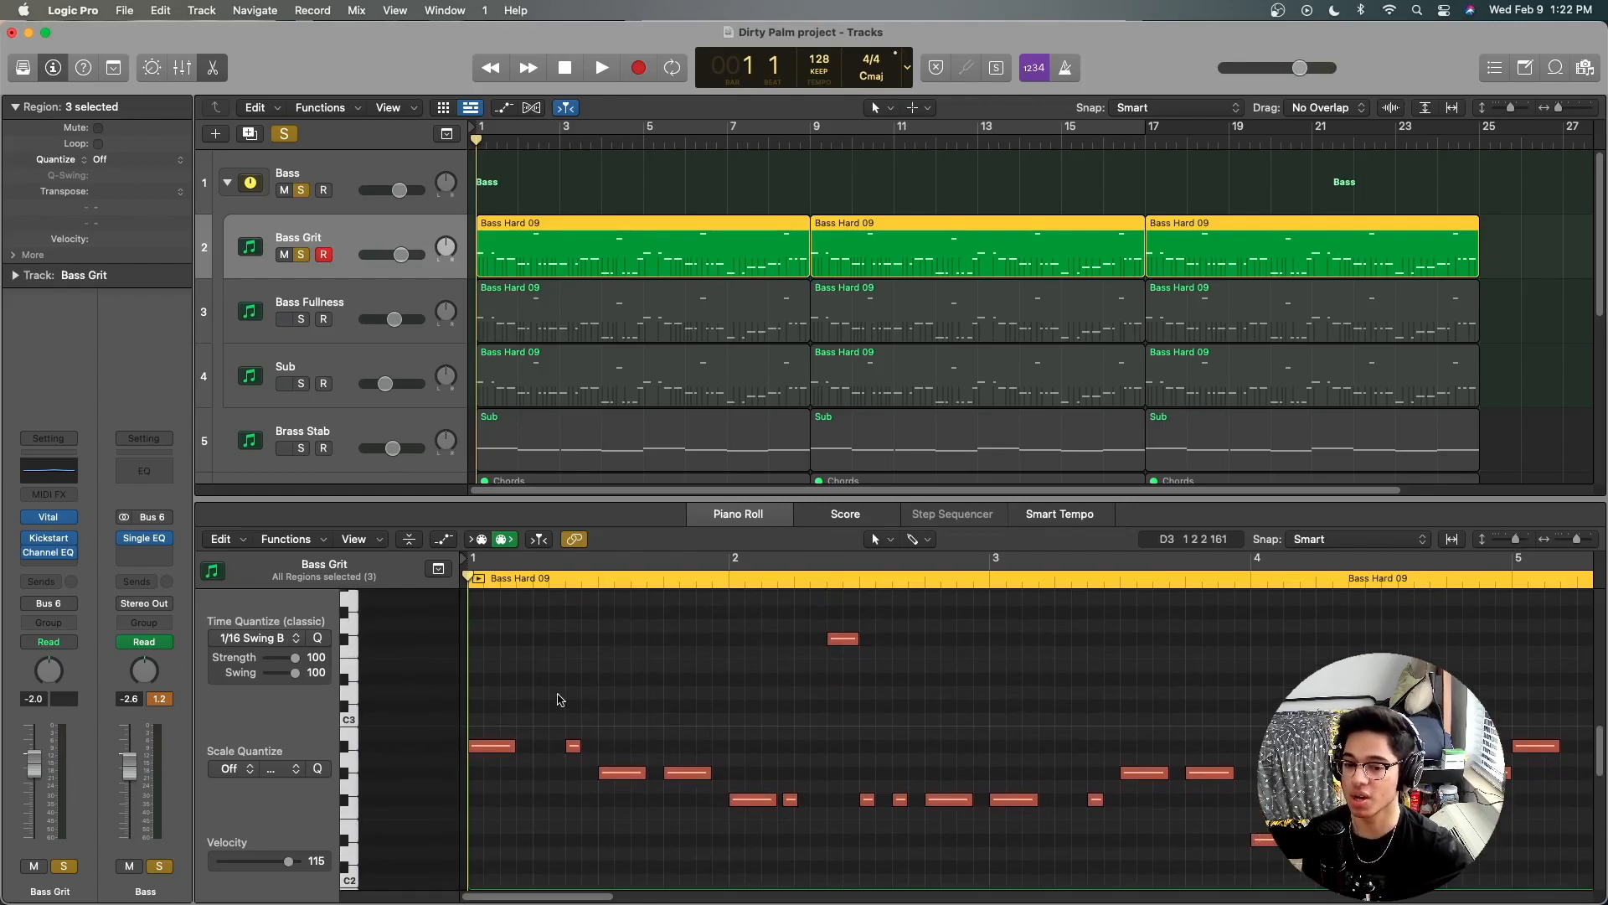
click(545, 695)
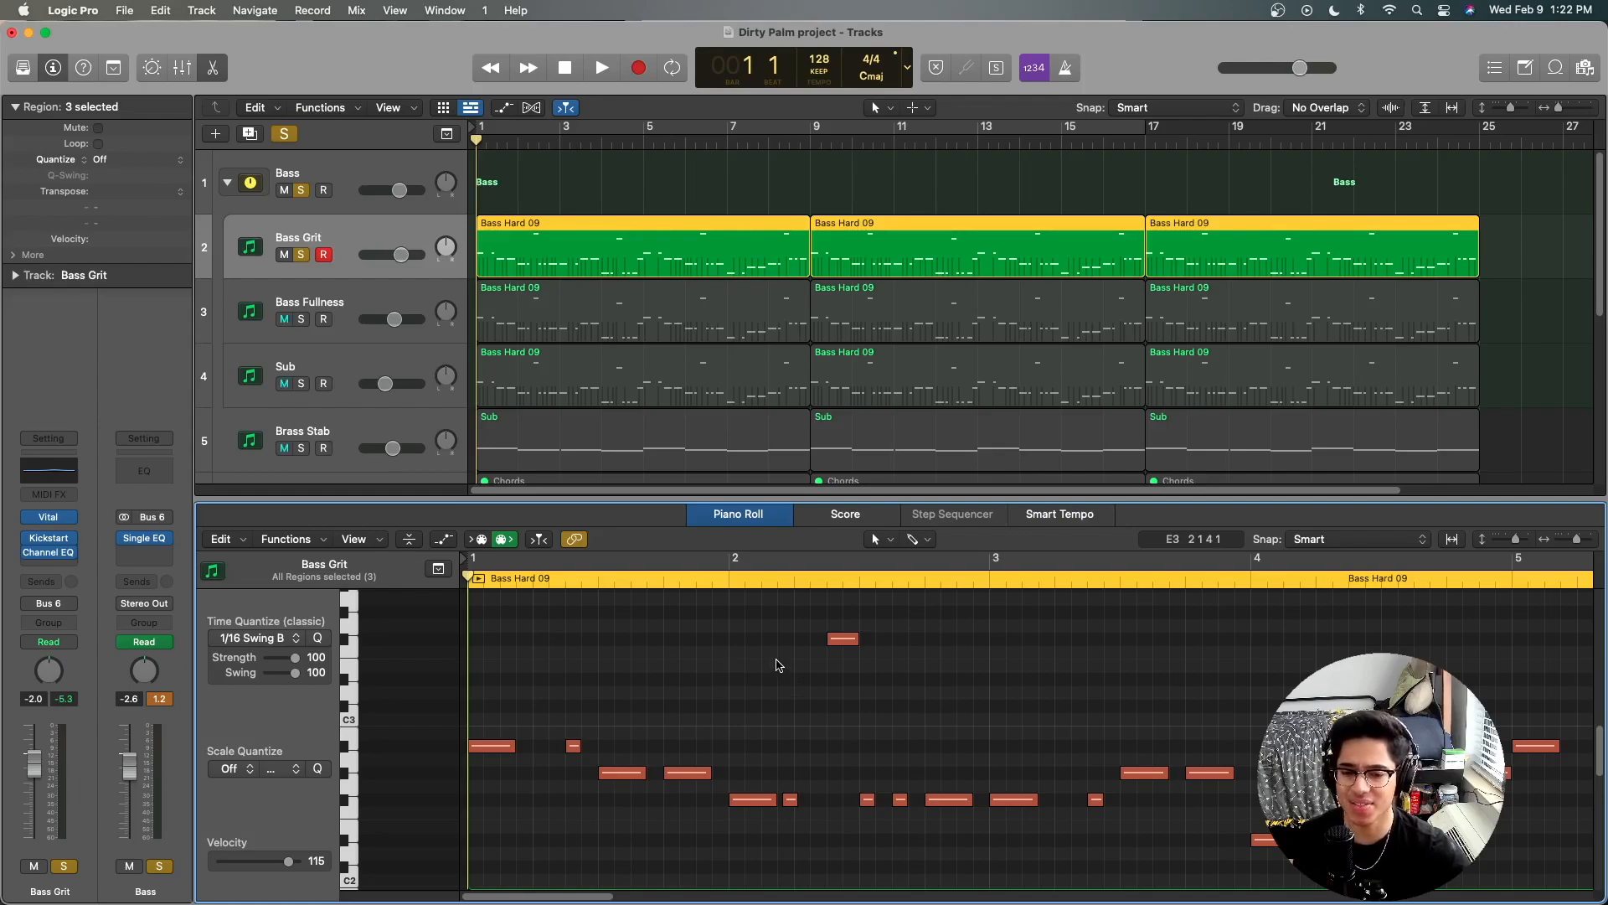
drag(752, 628, 819, 701)
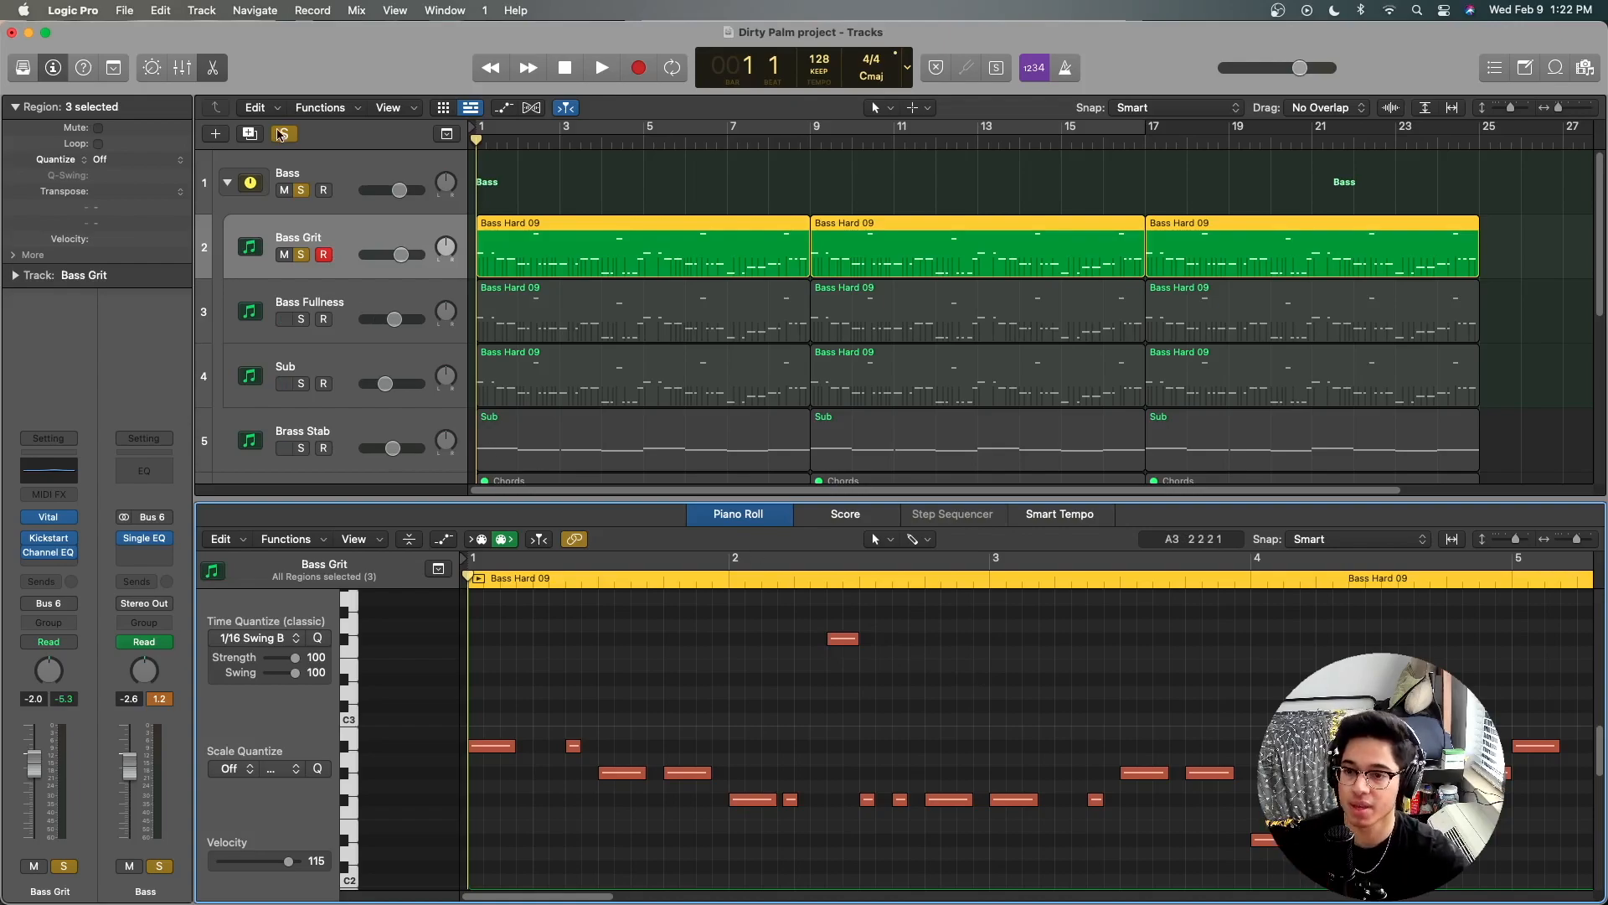
click(280, 134)
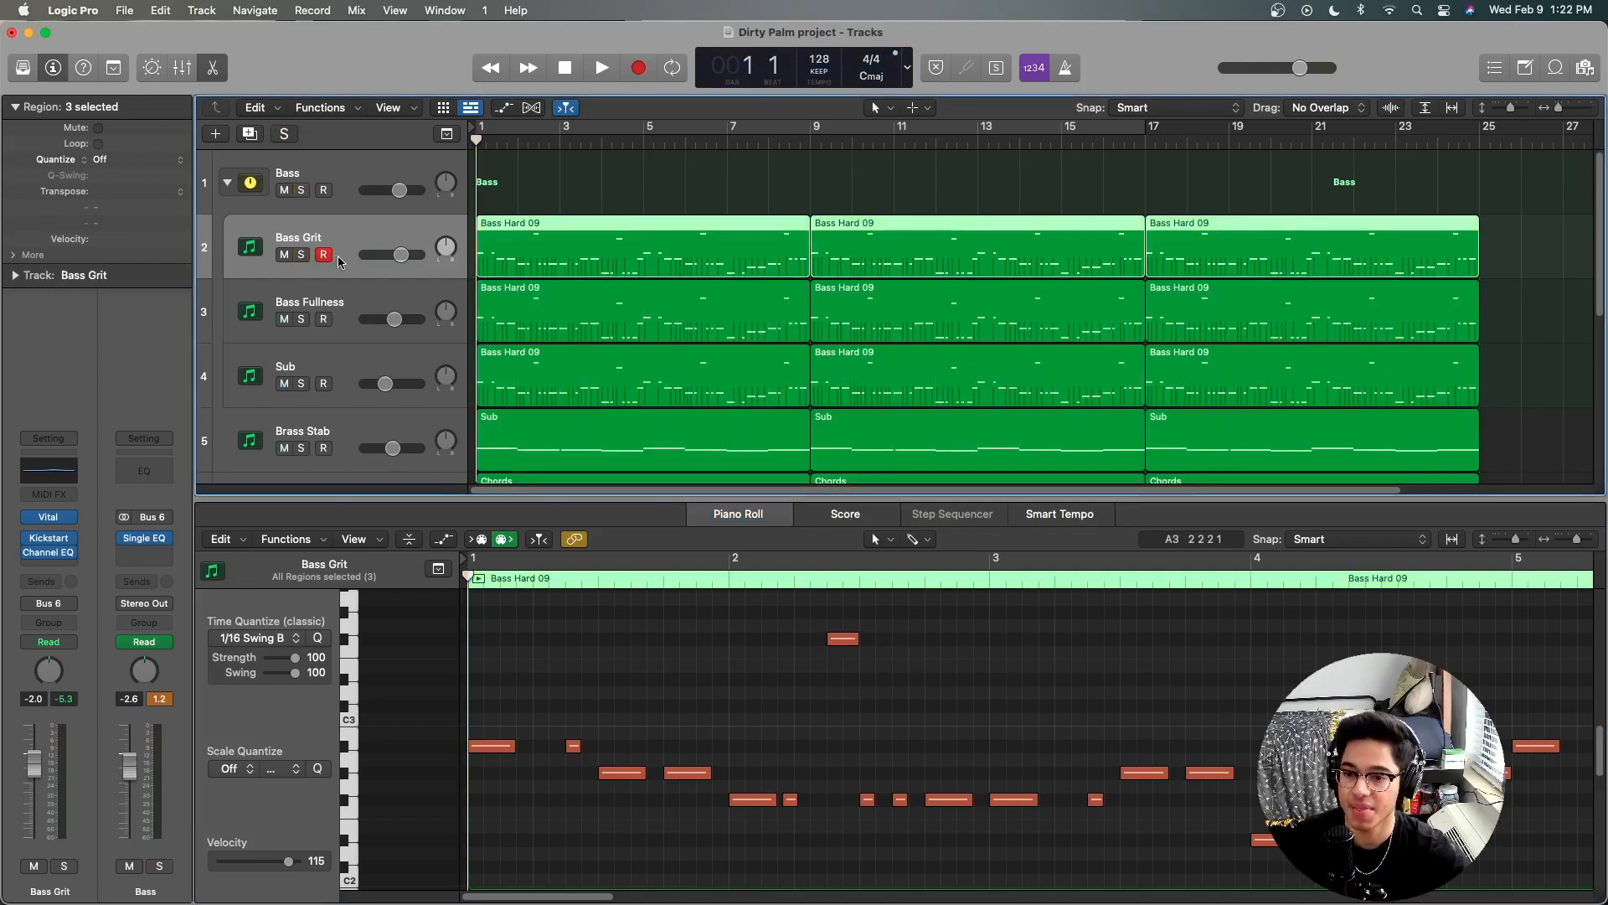
click(213, 67)
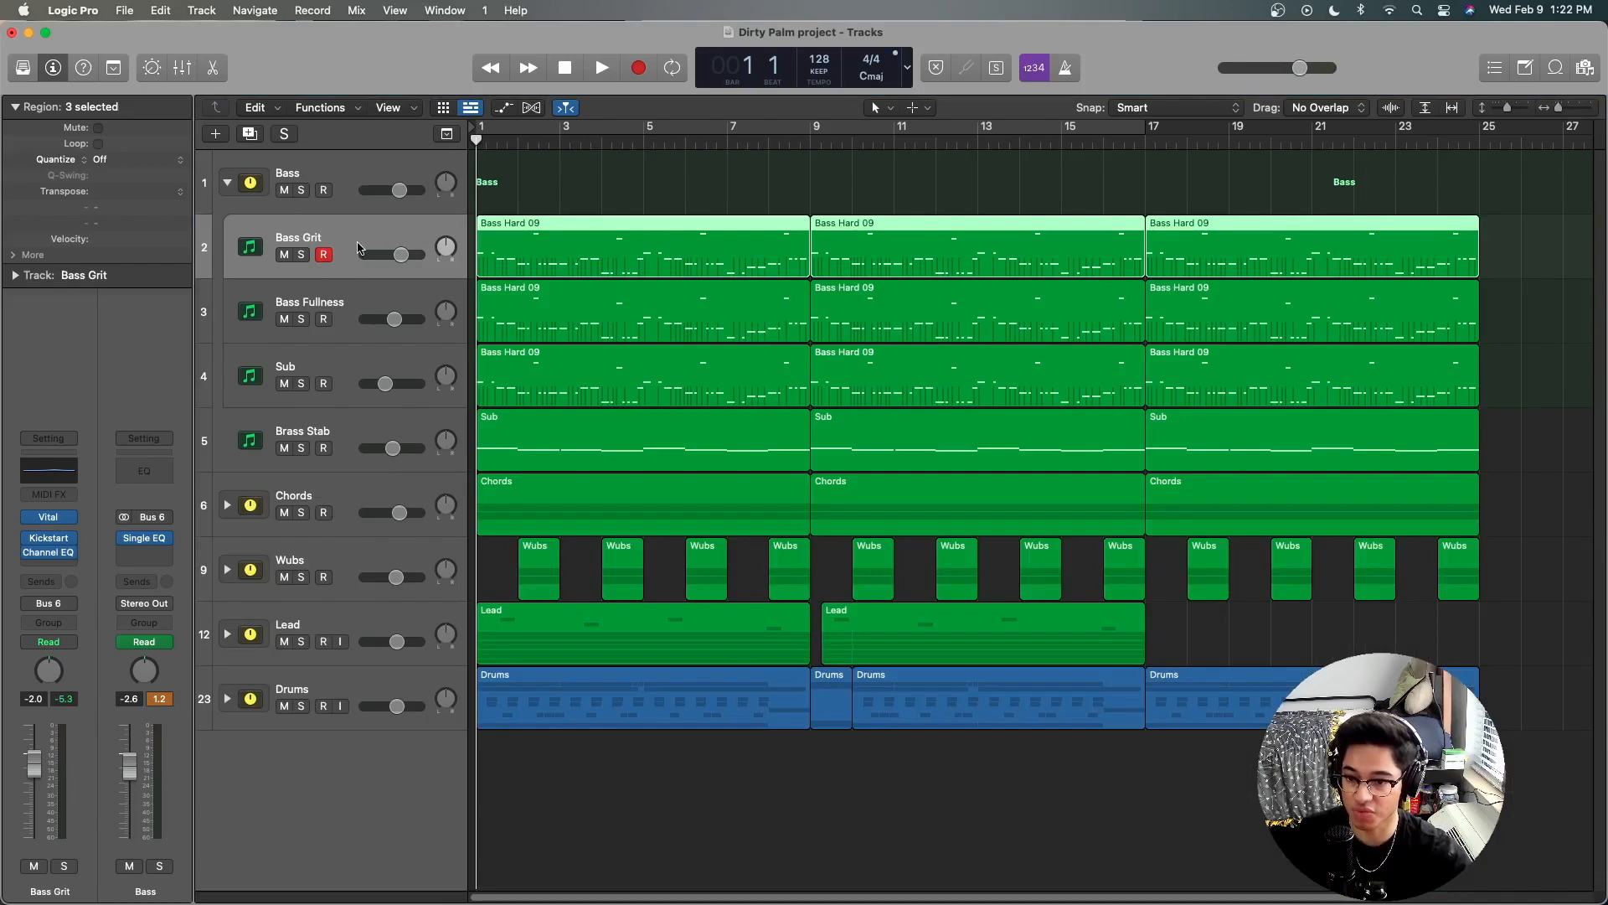
Step: Solo the Bass Grit track and play its first two bars
click(302, 255)
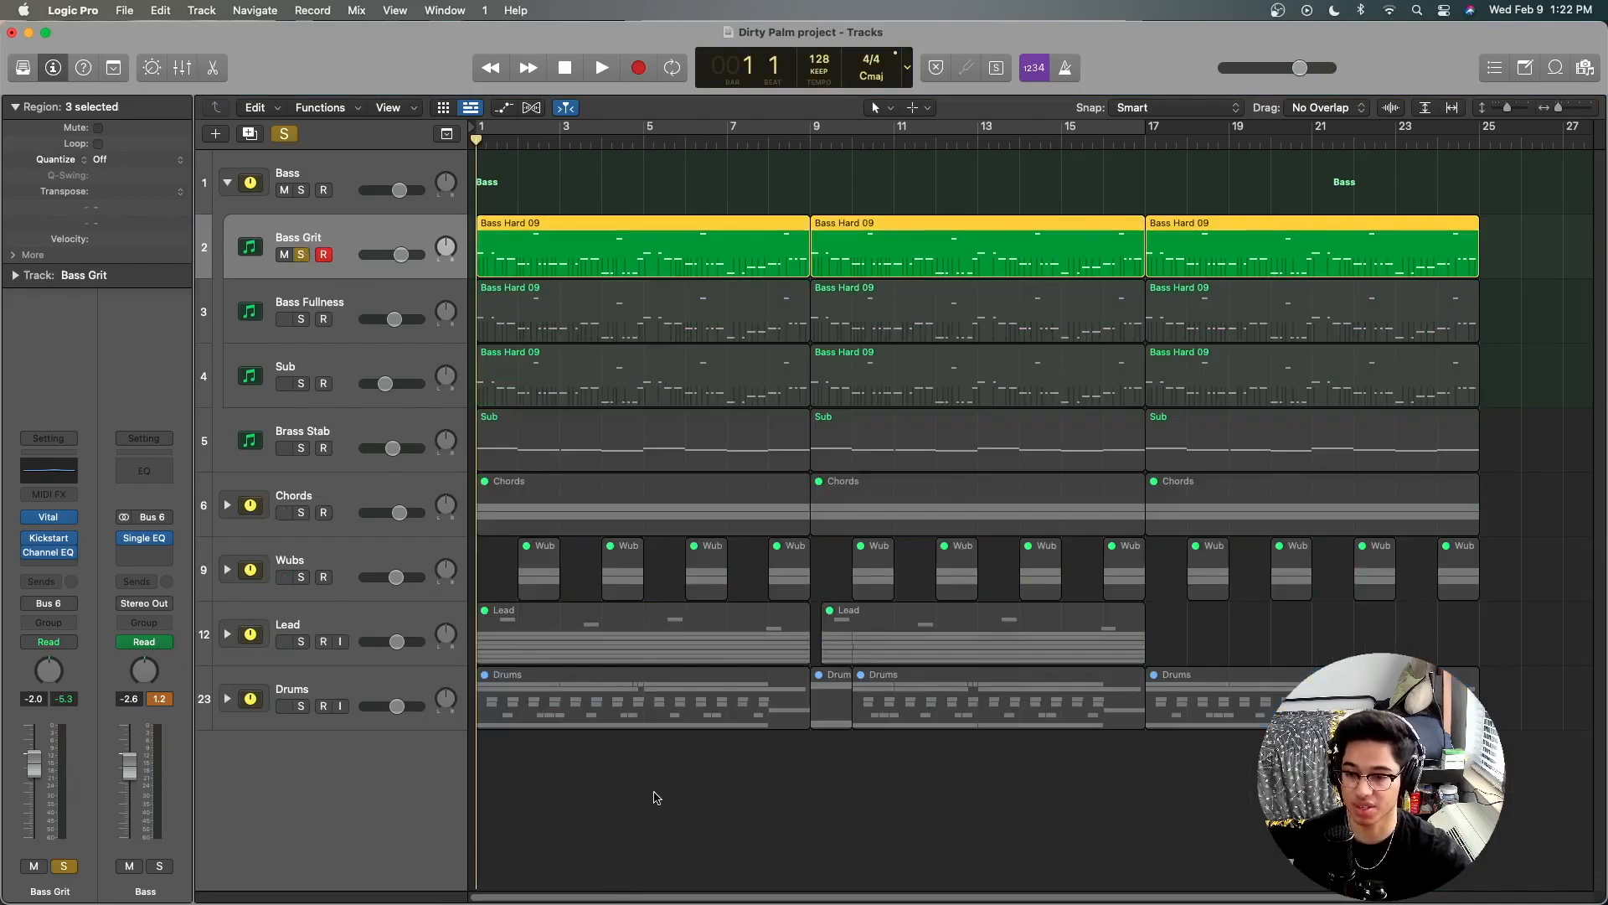
key(space)
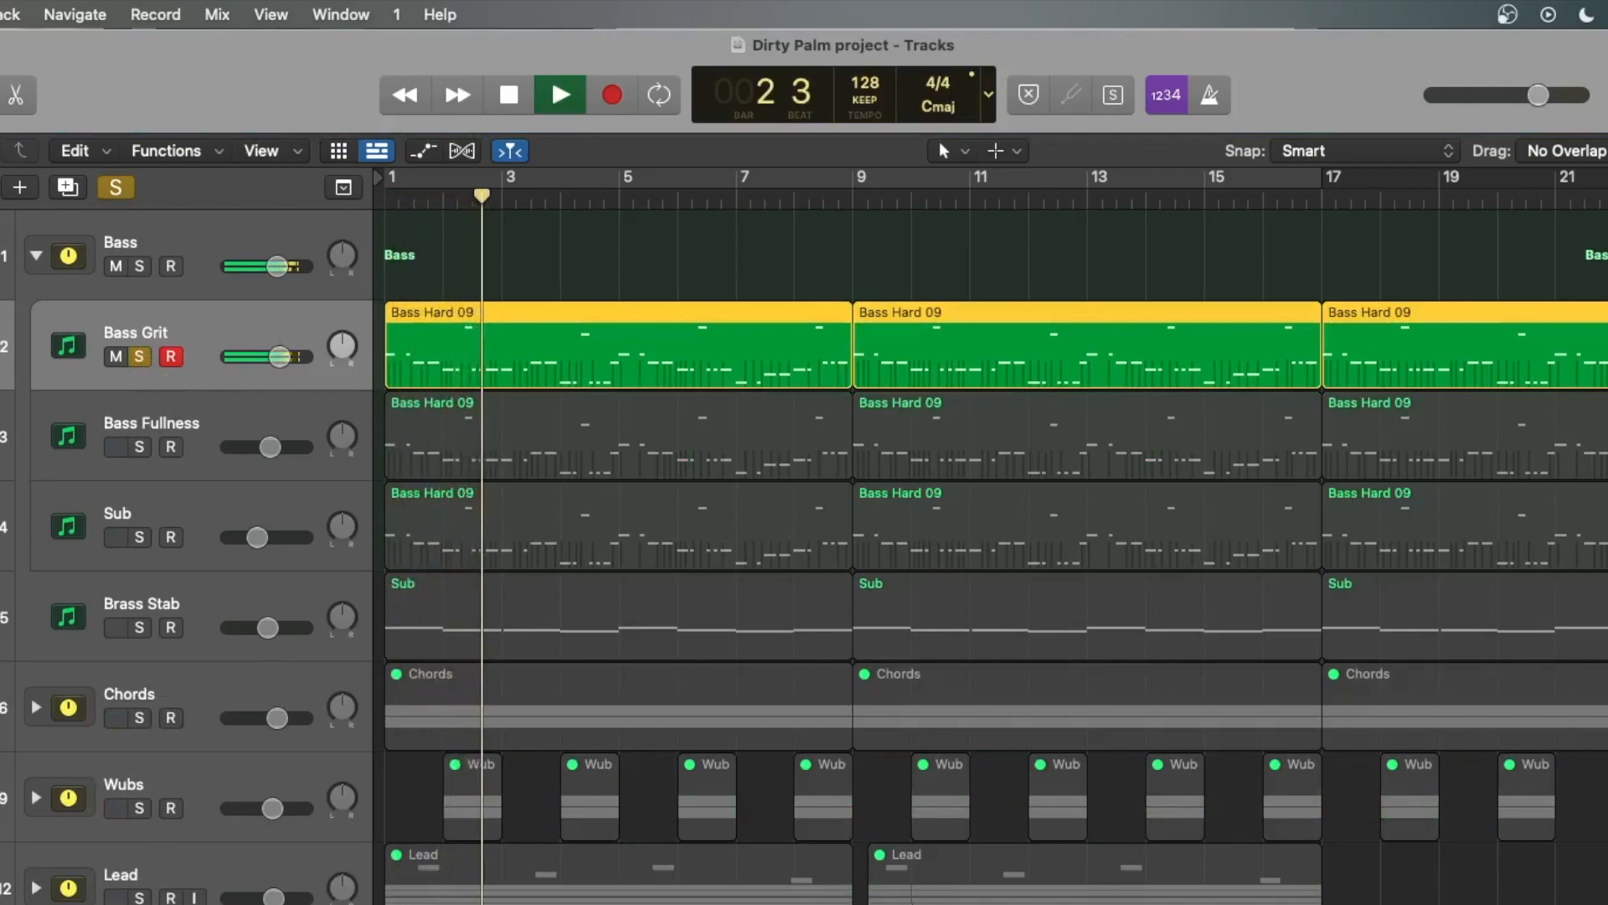
key(space)
Step: Switch the solo from Bass Grit to Bass Fullness and play its first two bars from the beginning
click(139, 446)
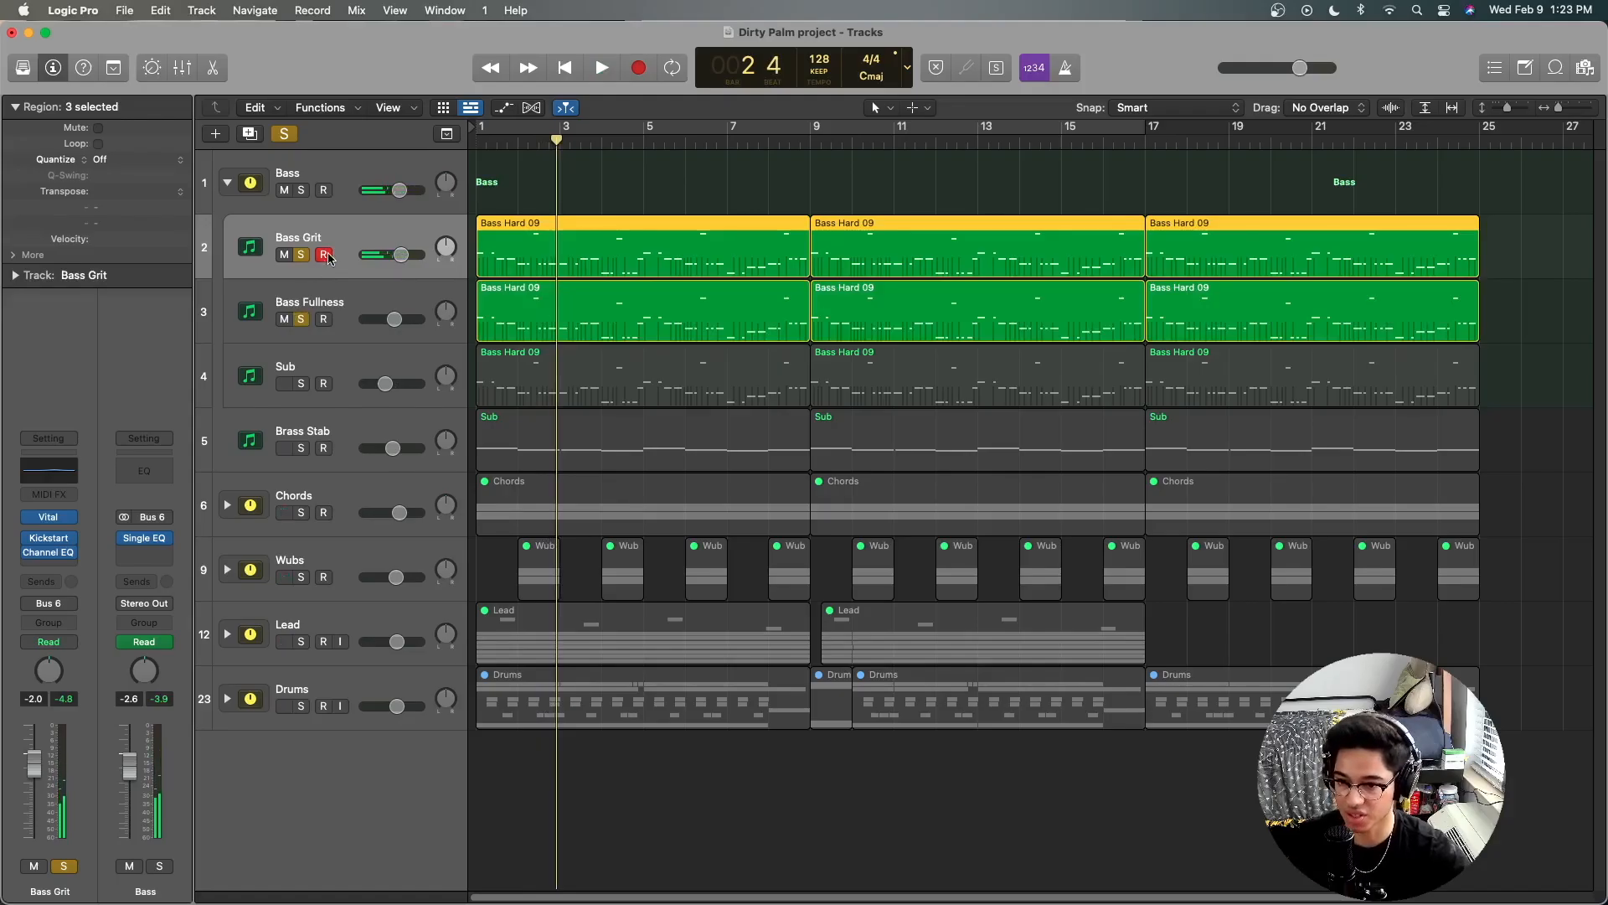
click(350, 286)
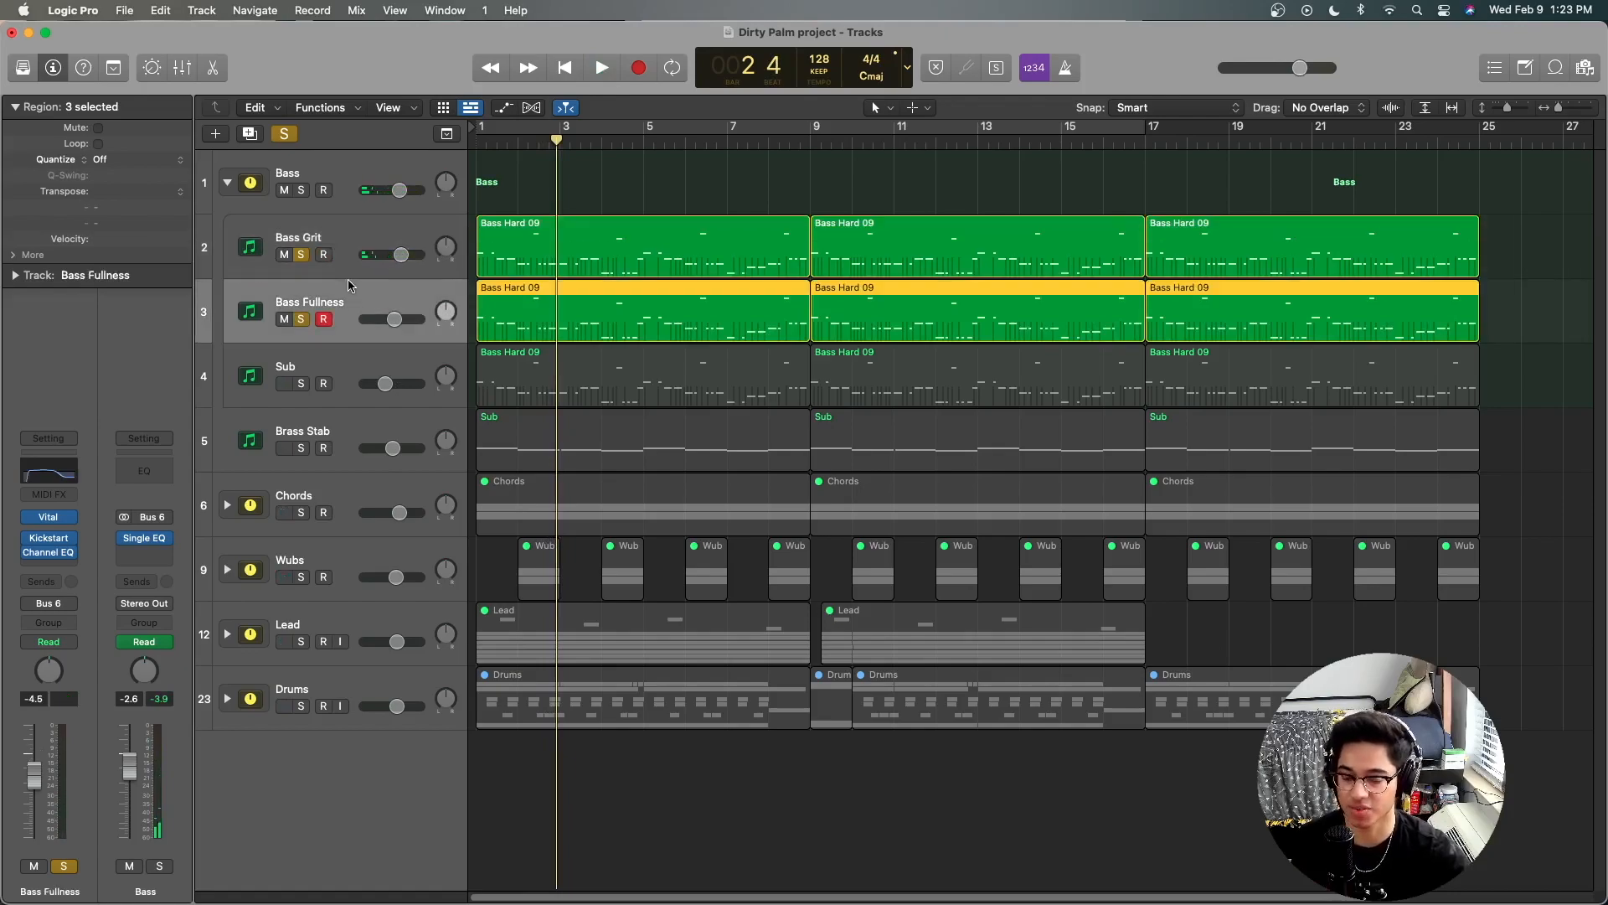
click(311, 239)
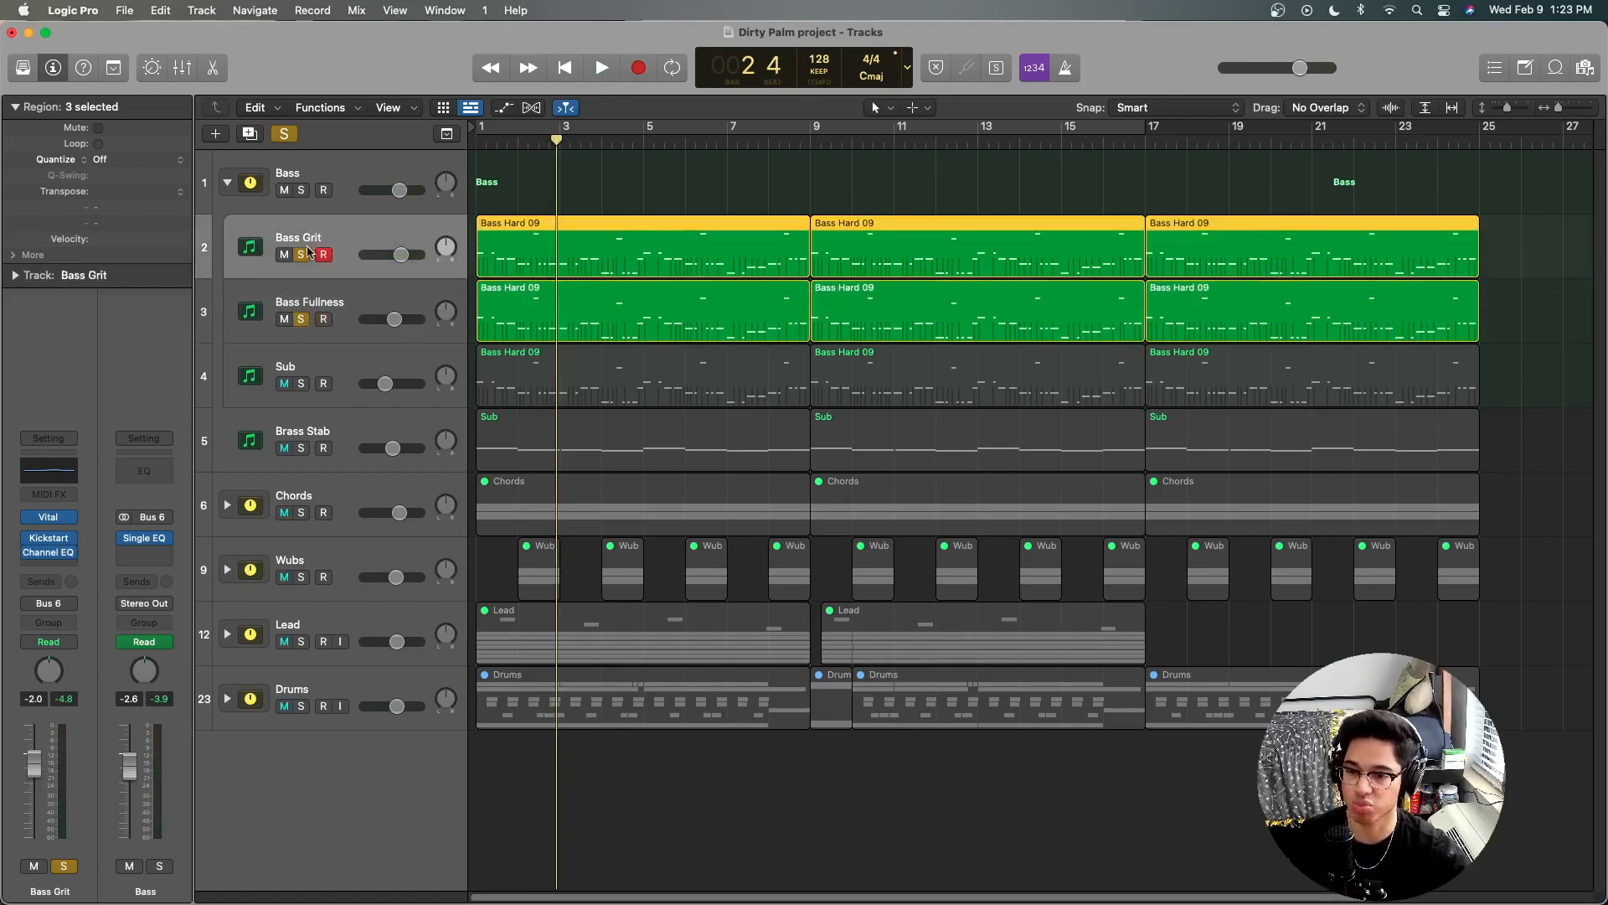
click(306, 253)
click(356, 301)
click(566, 67)
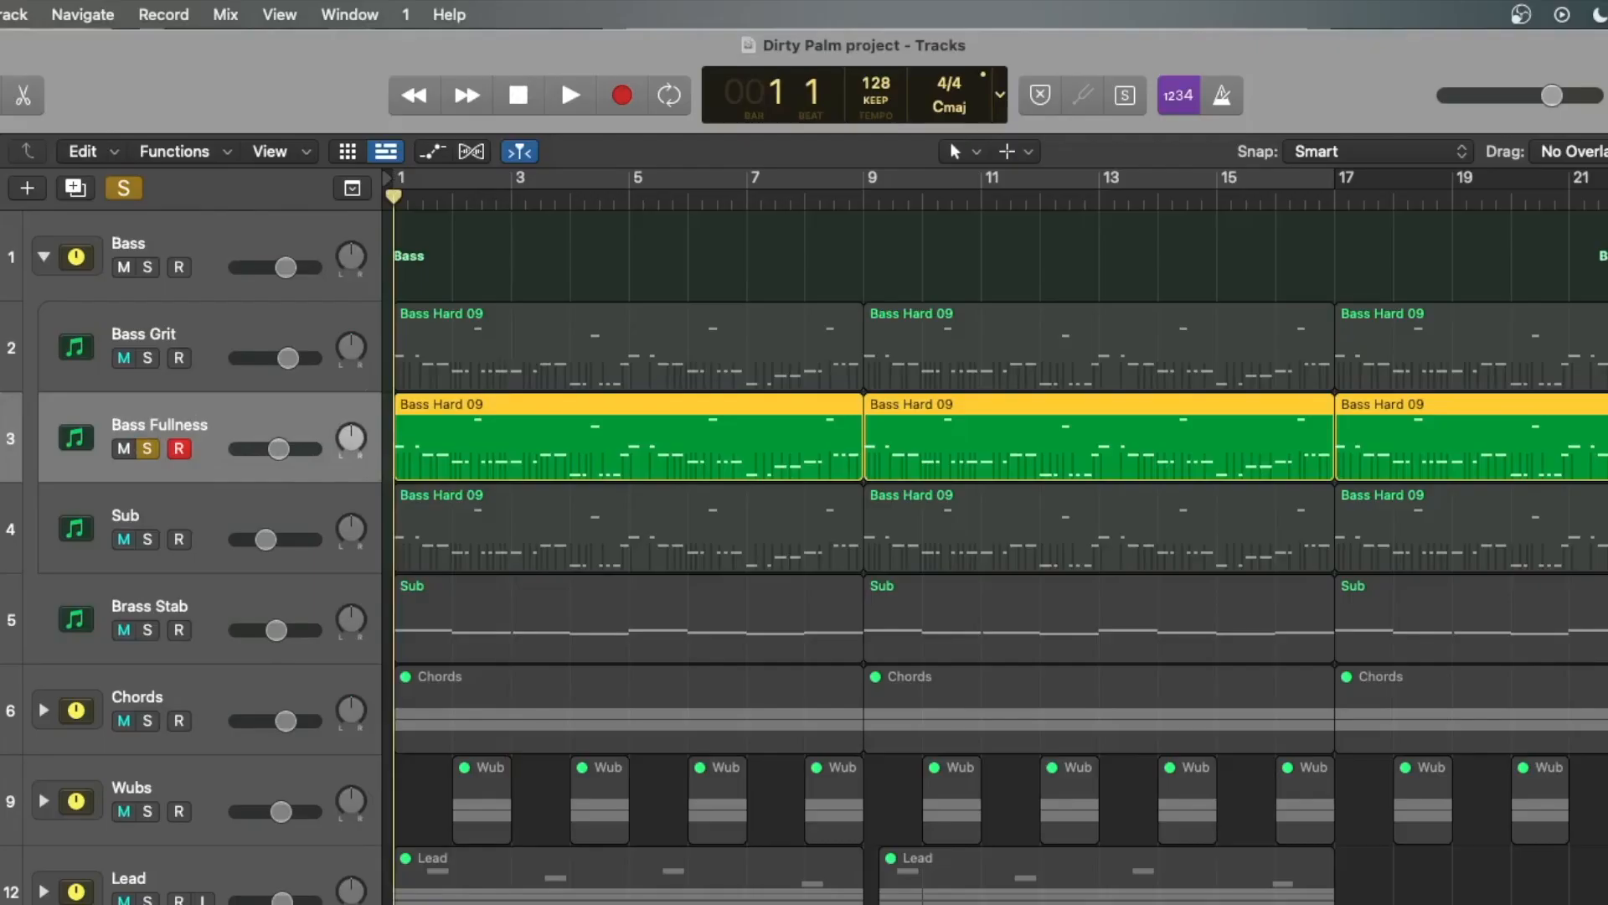
key(space)
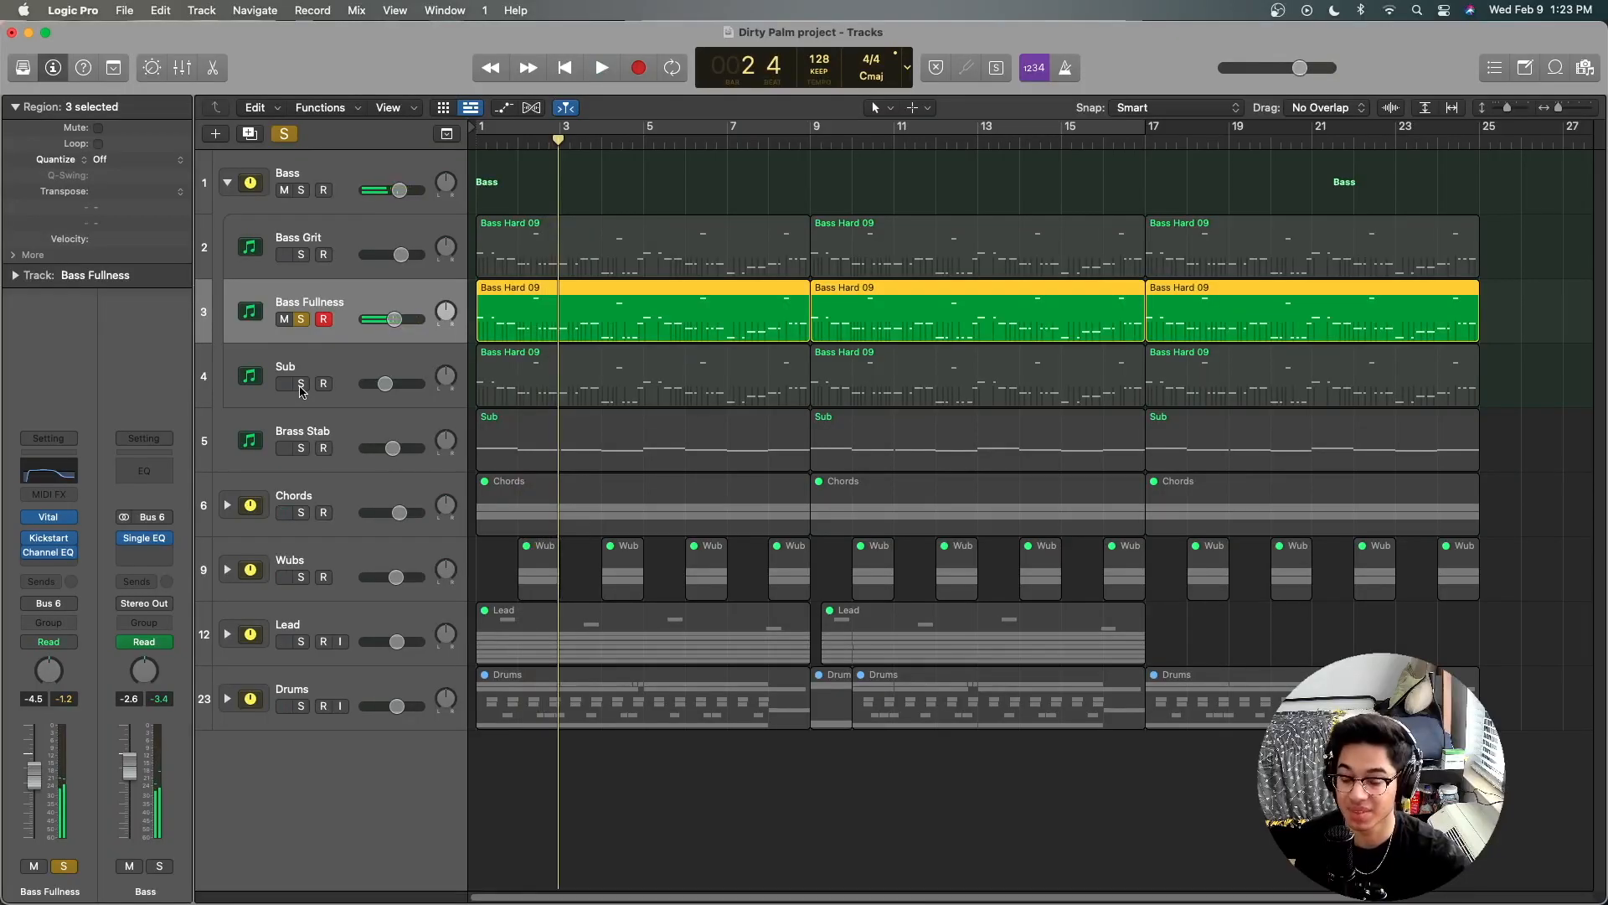
Step: Switch the solo from Bass Fullness to the Sub layer and play its first two bars from the beginning
click(301, 383)
click(300, 319)
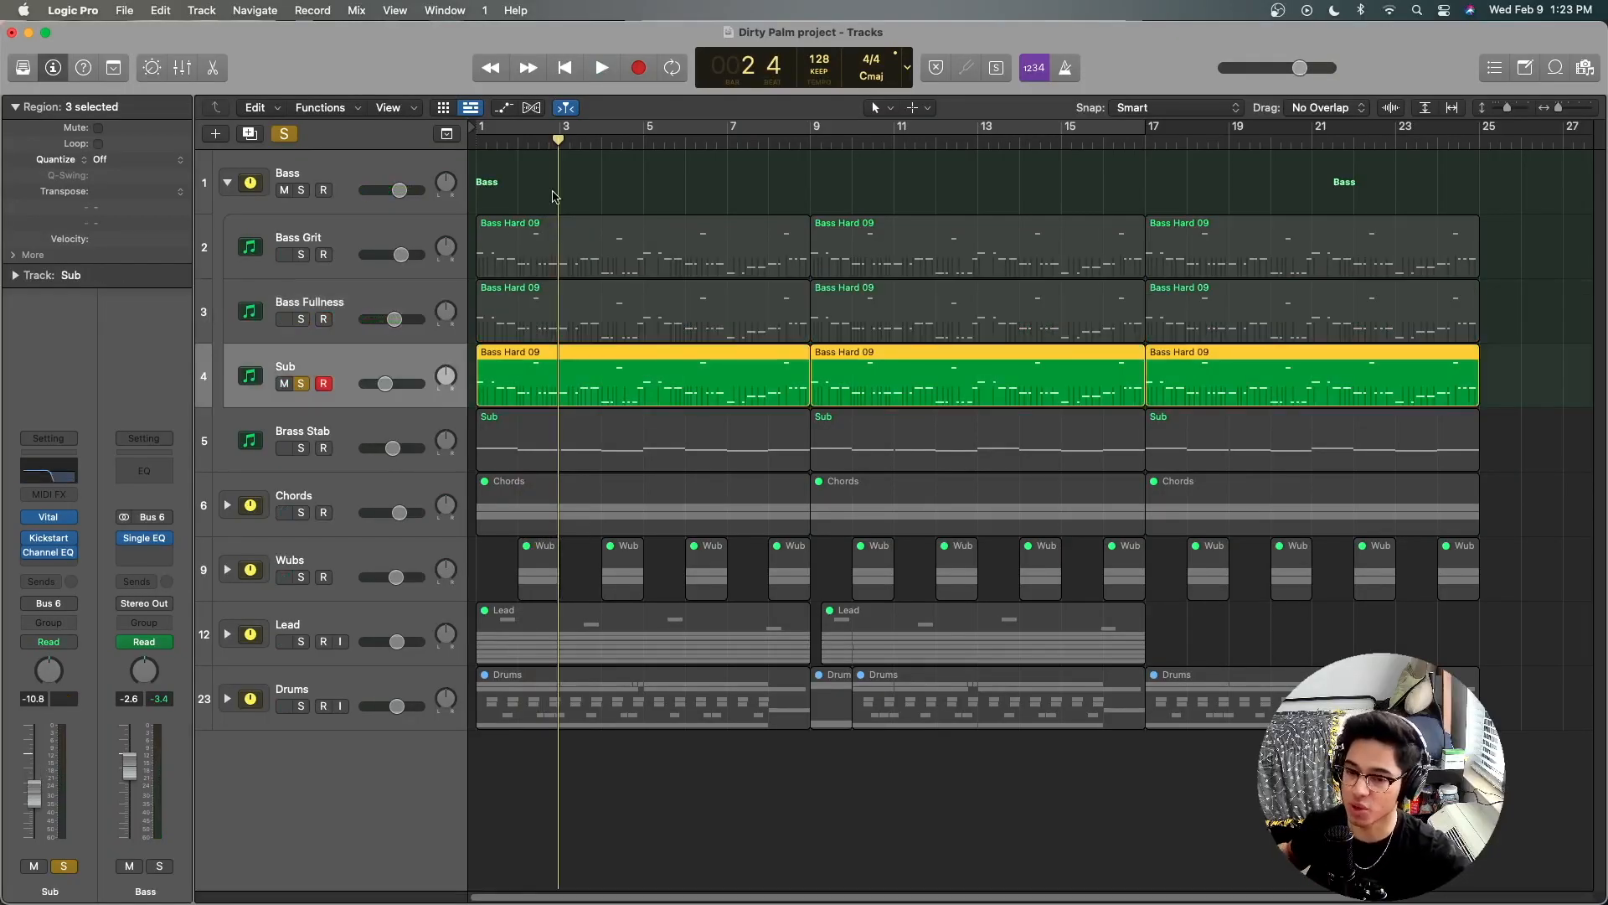
click(565, 68)
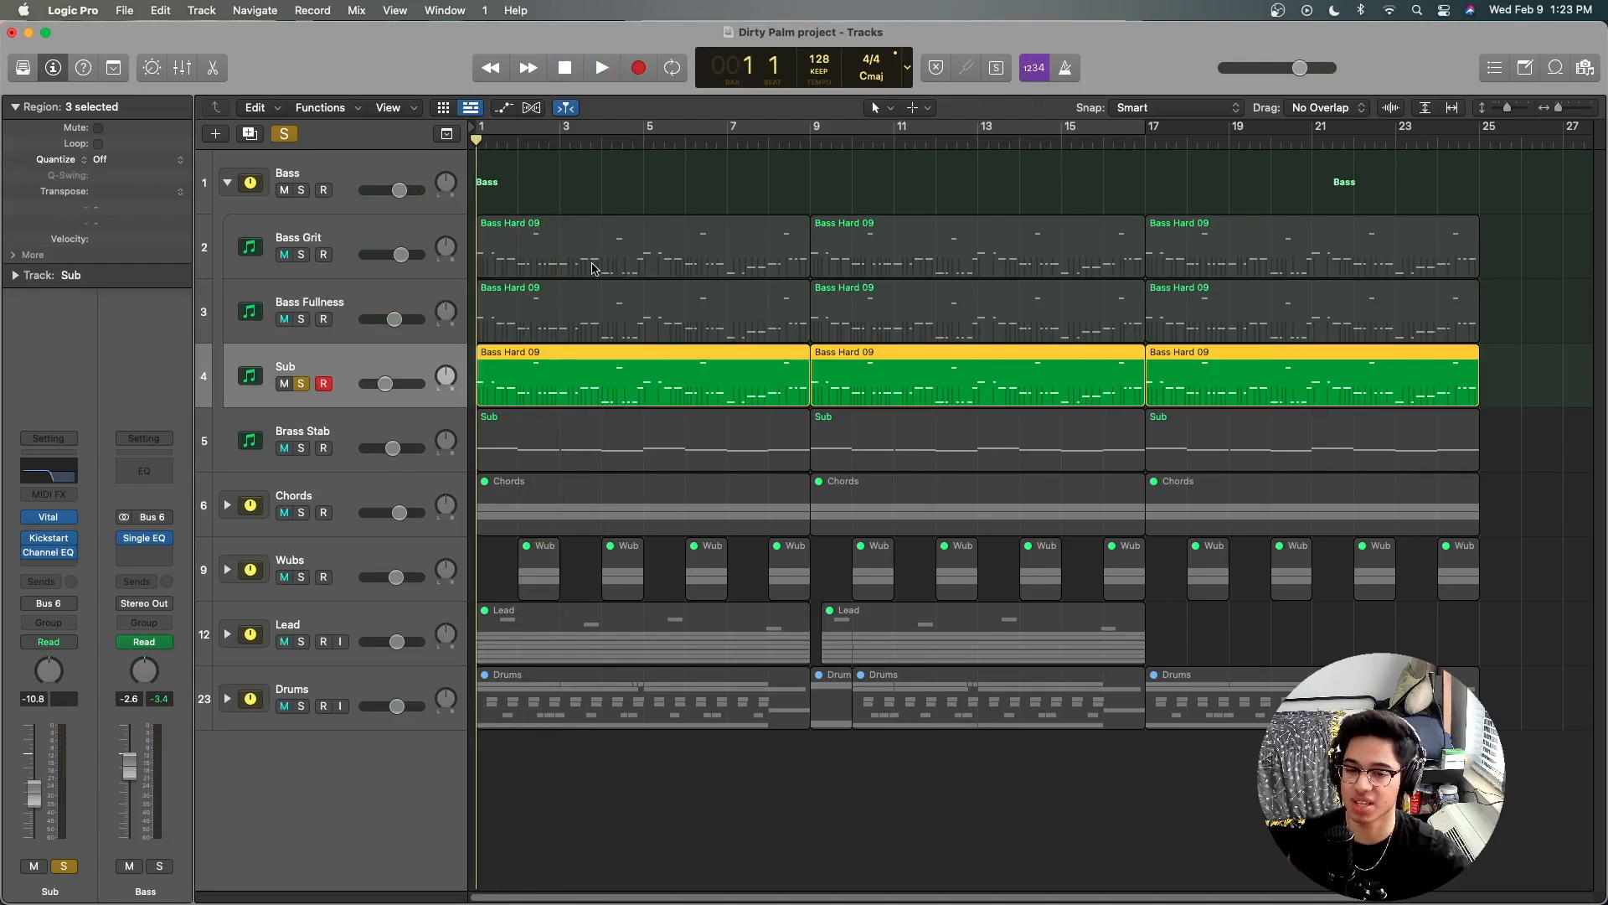
key(space)
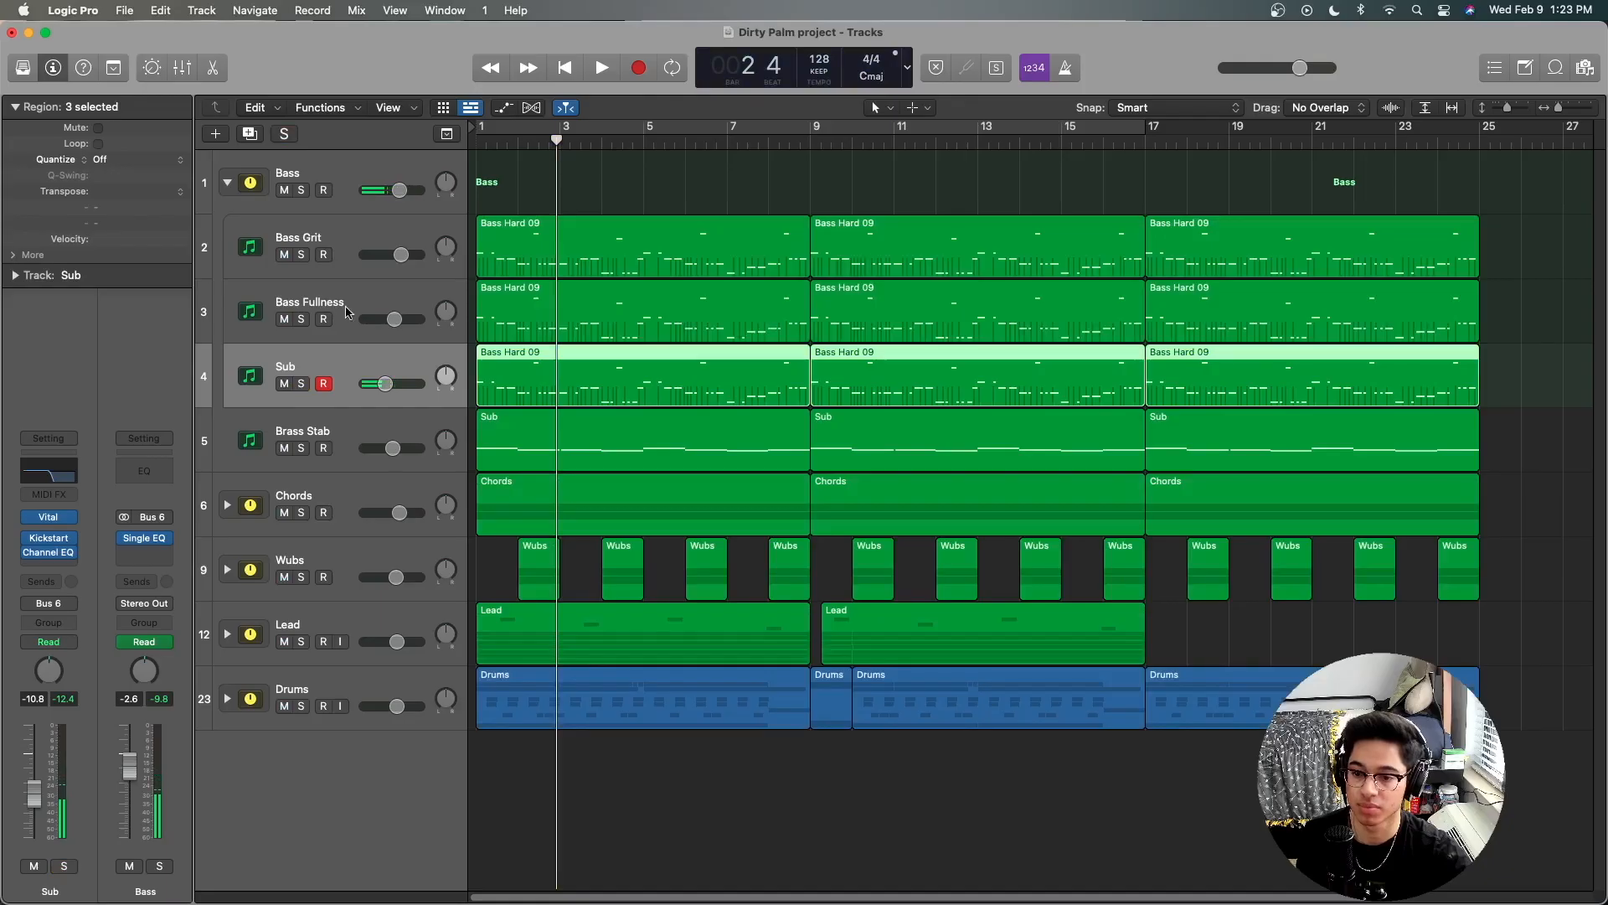
Step: Solo the whole Bass stack and play its three layers together for the first two bars
click(347, 186)
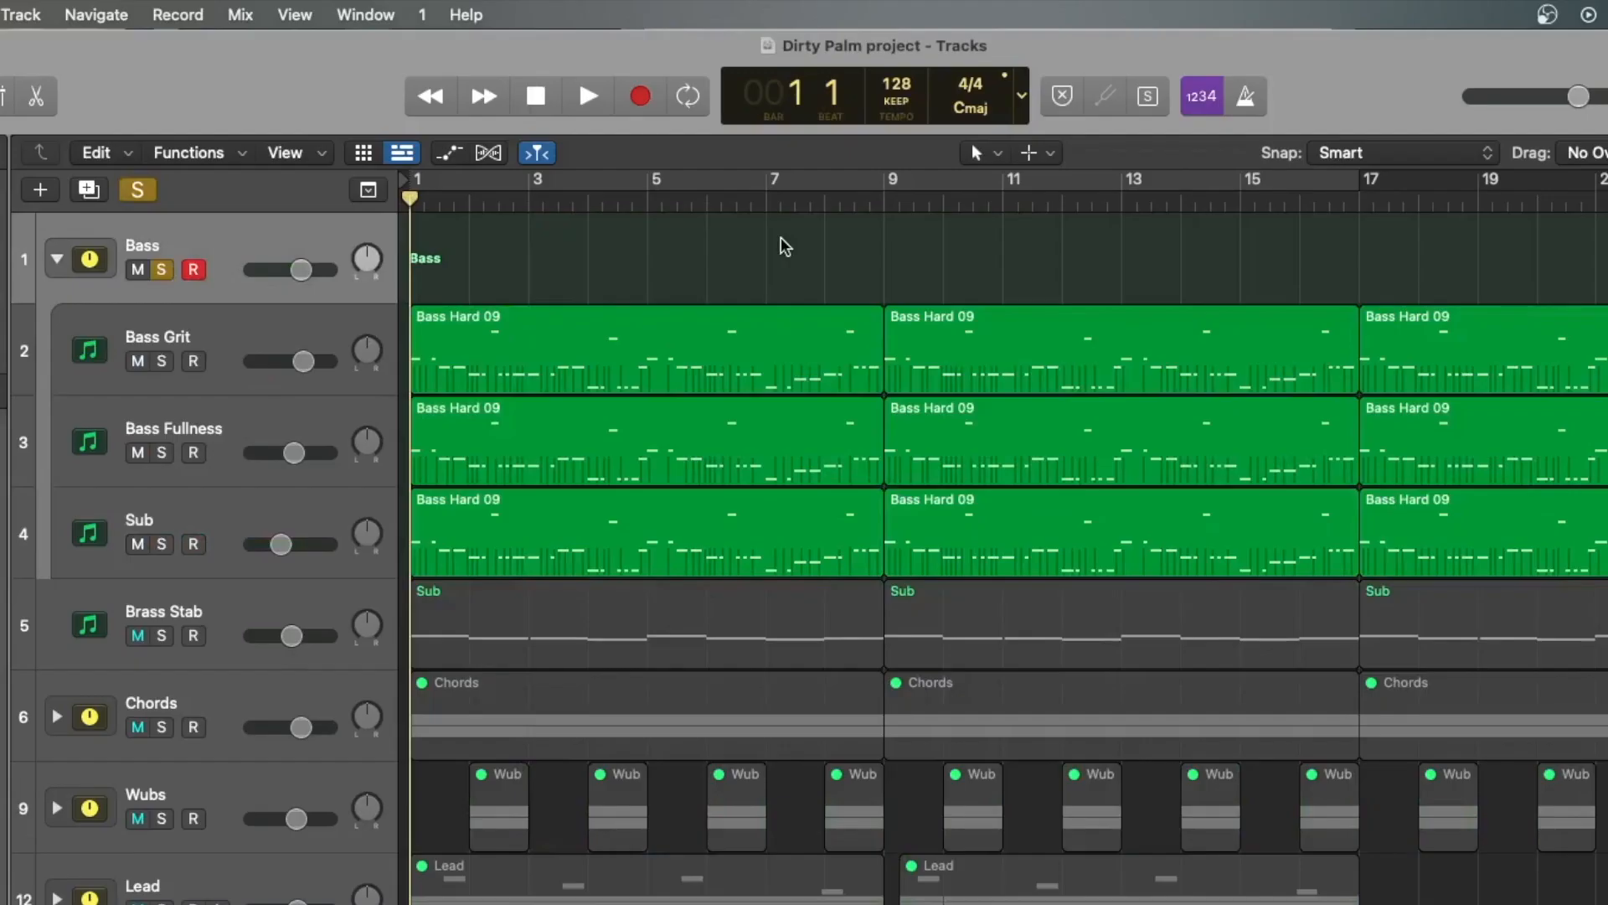
key(space)
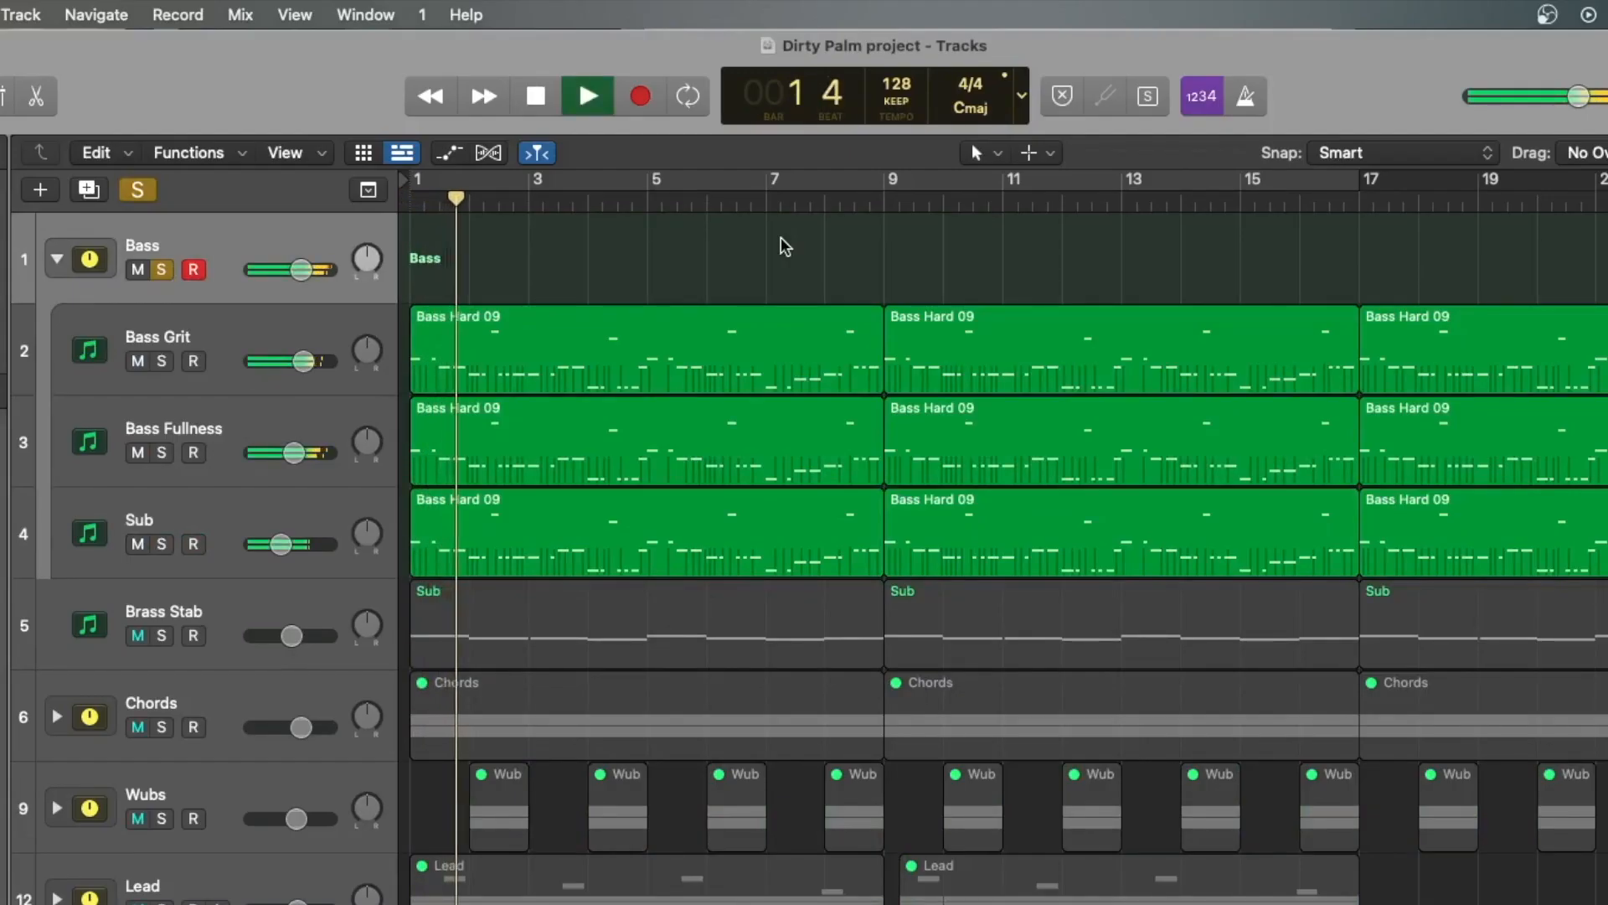
key(space)
Step: Examine the mid-range boost in the Bass Grit track's Channel EQ, closing the plug-in window when done
click(211, 330)
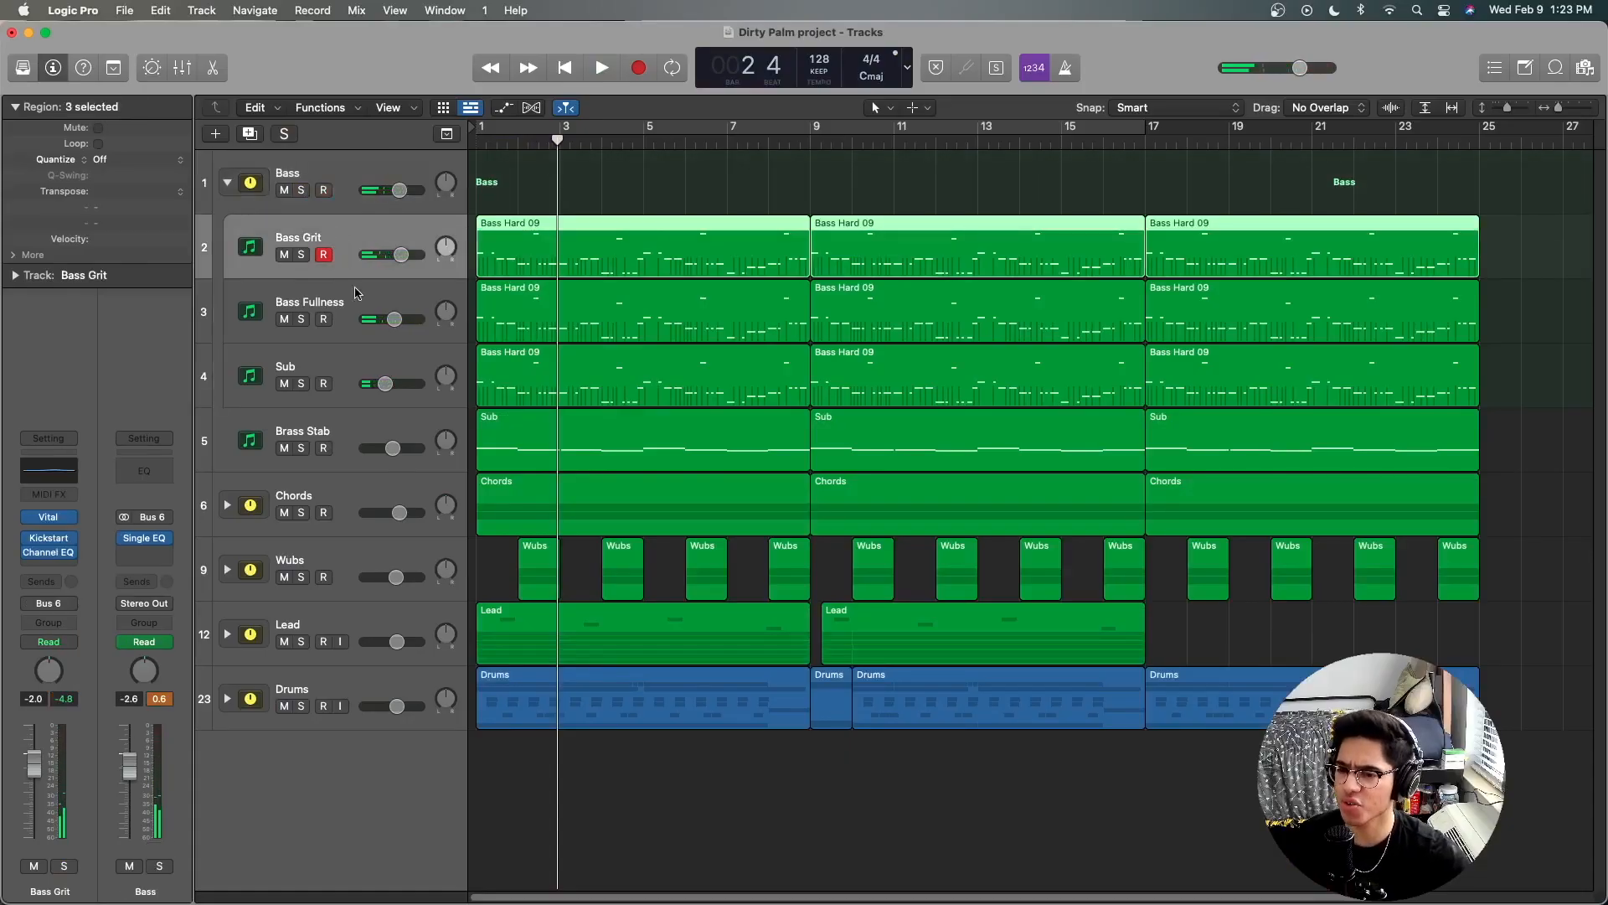
click(345, 310)
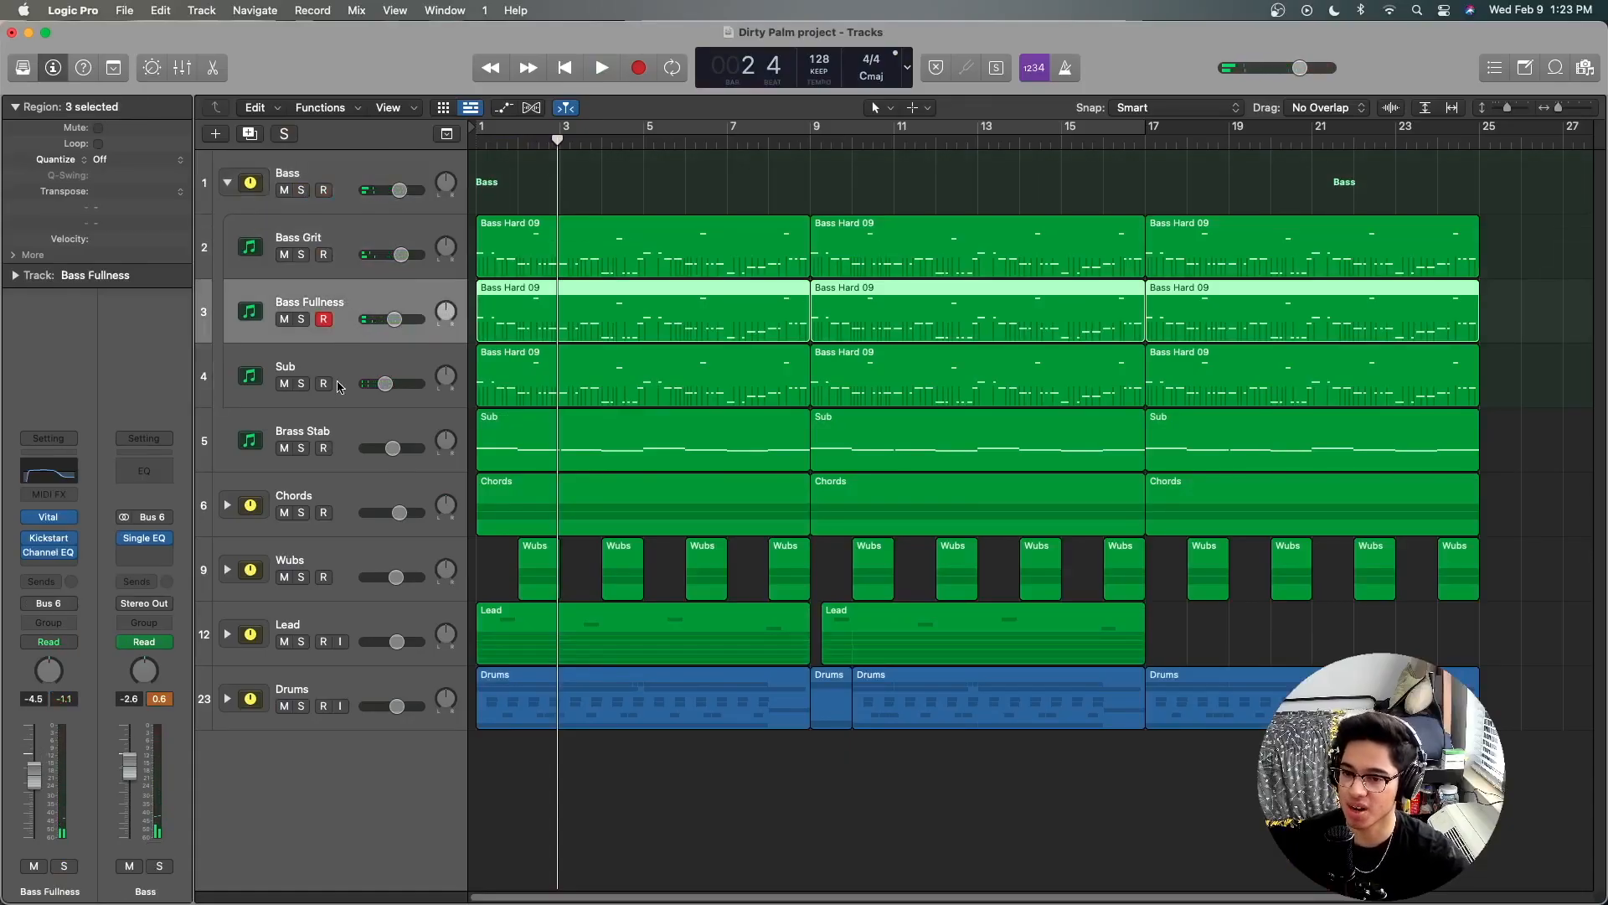
click(350, 241)
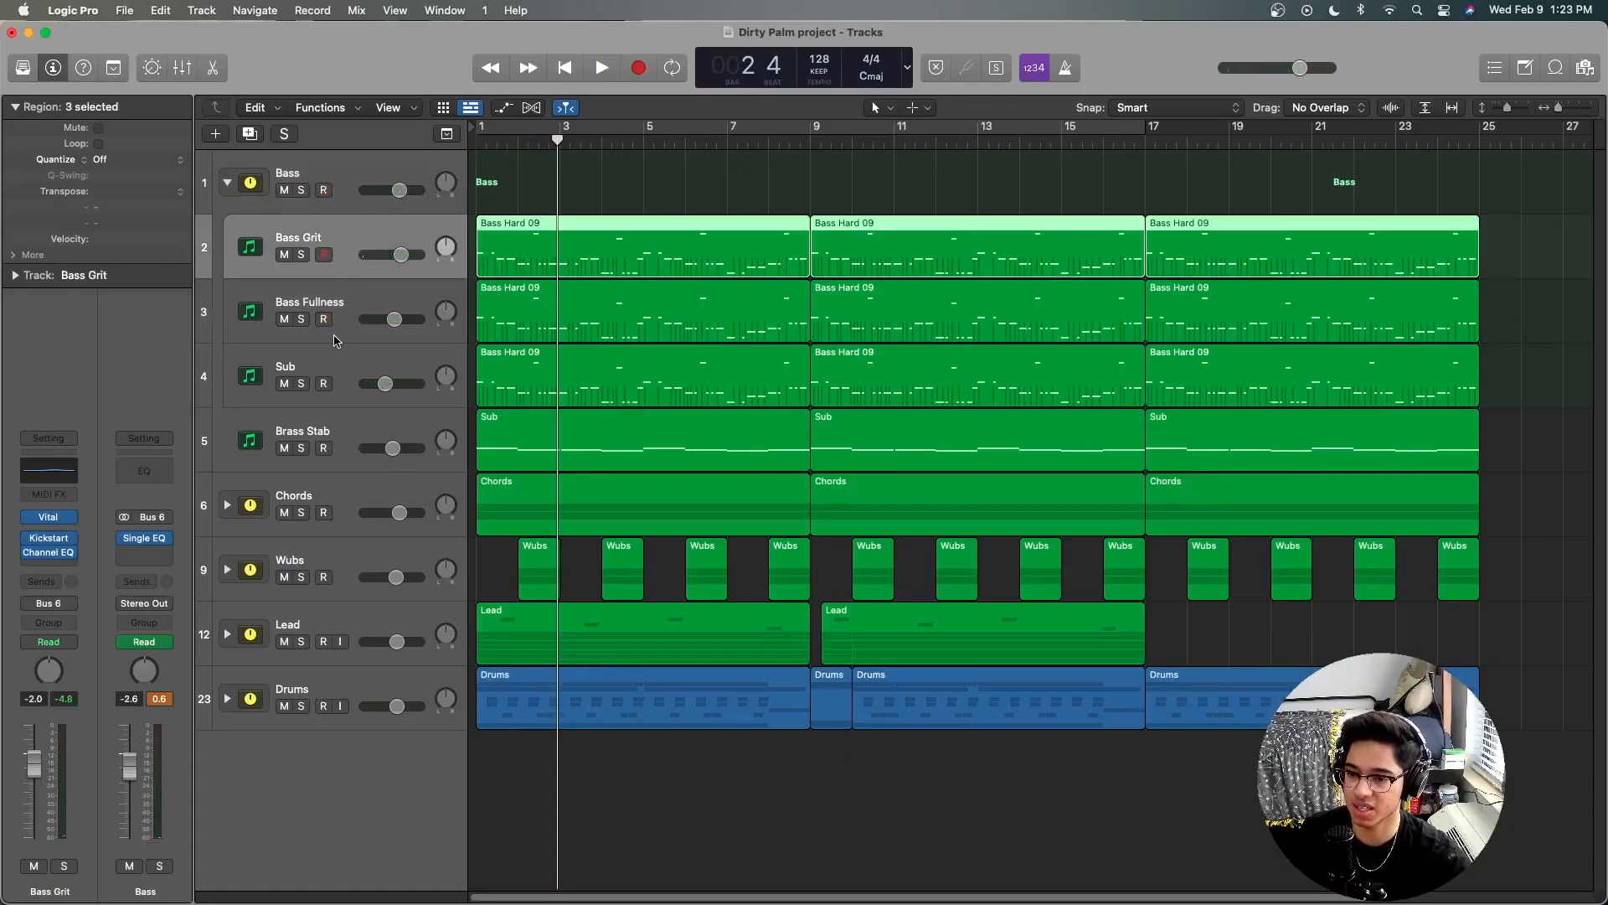
click(57, 478)
drag(950, 449, 949, 427)
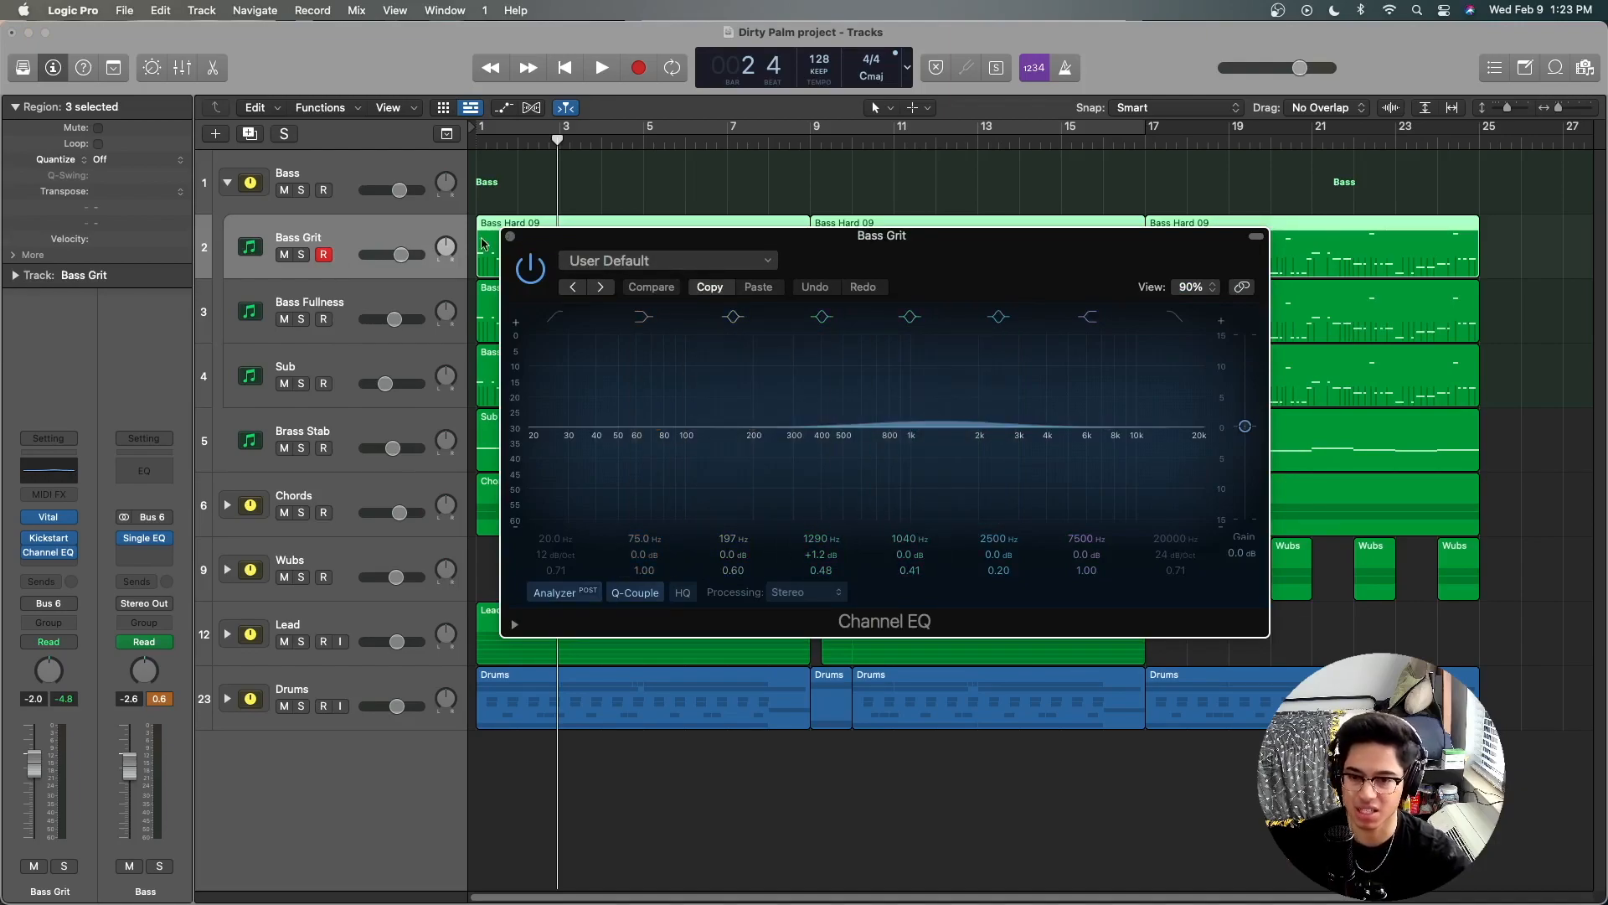
click(509, 237)
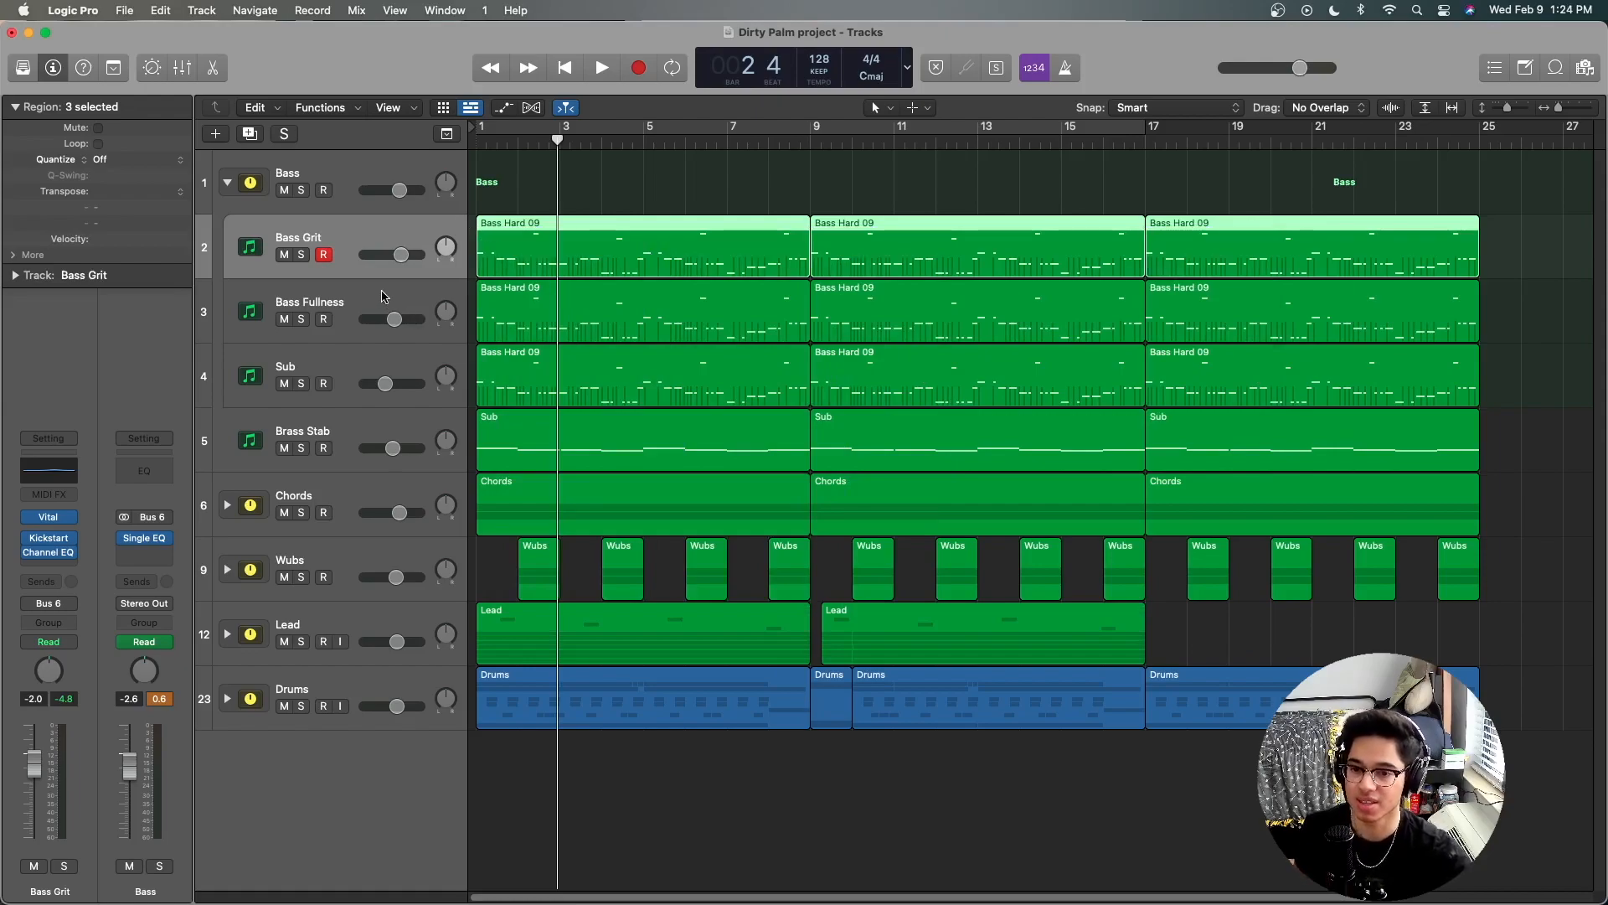
Step: Examine the low cut and high-shelf reduction in the Bass Fullness track's Channel EQ, closing the plug-in window when done
click(365, 308)
click(51, 466)
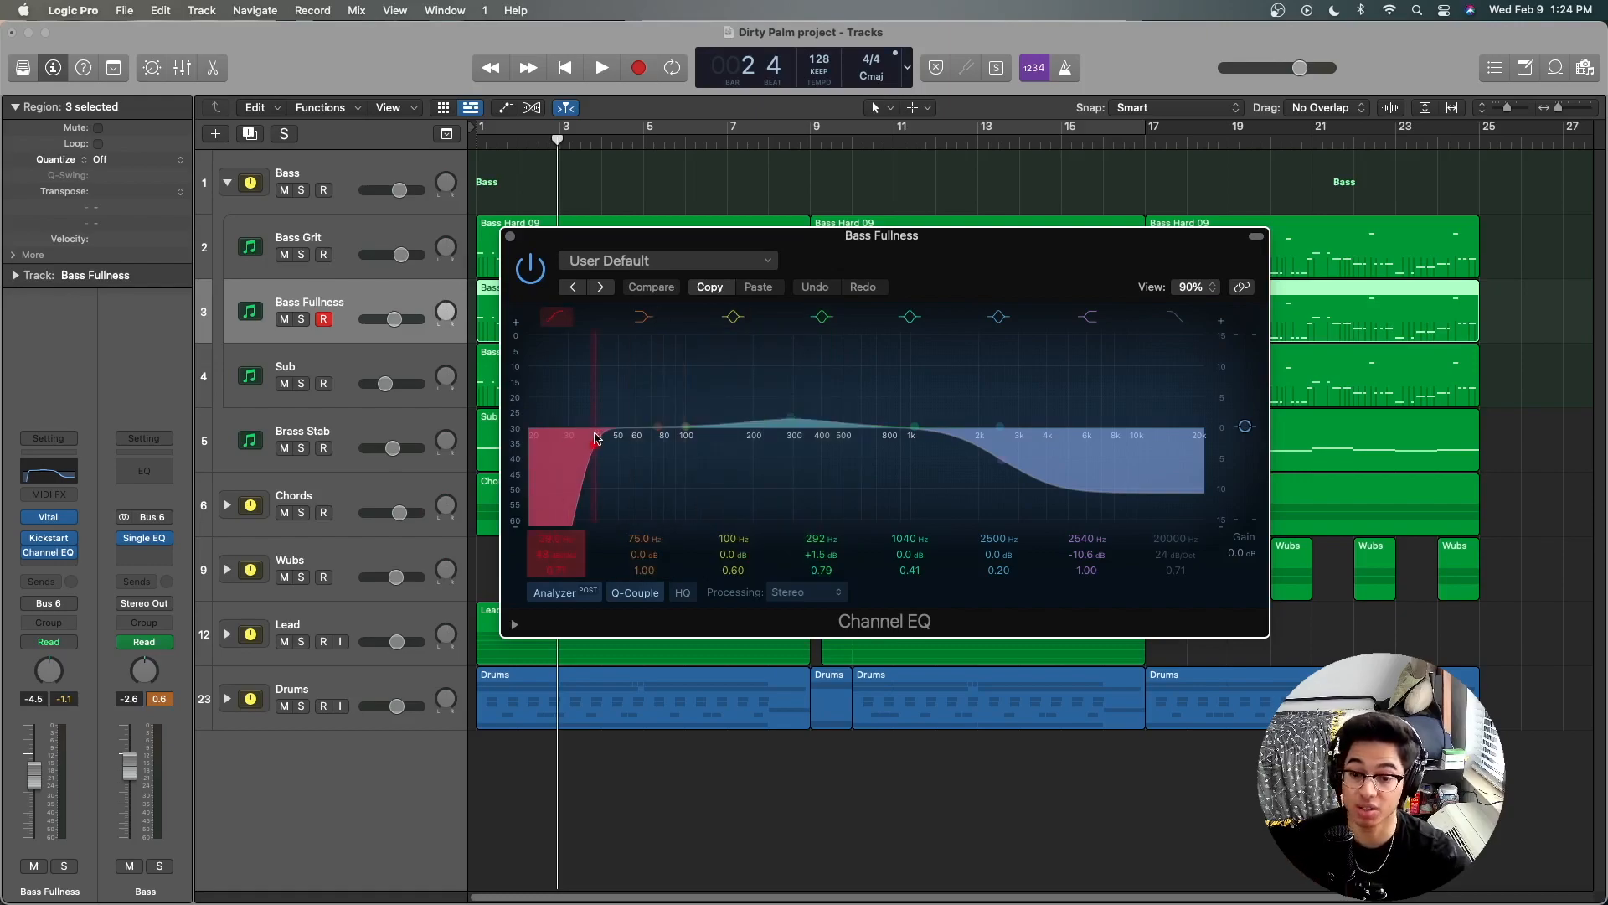
click(557, 316)
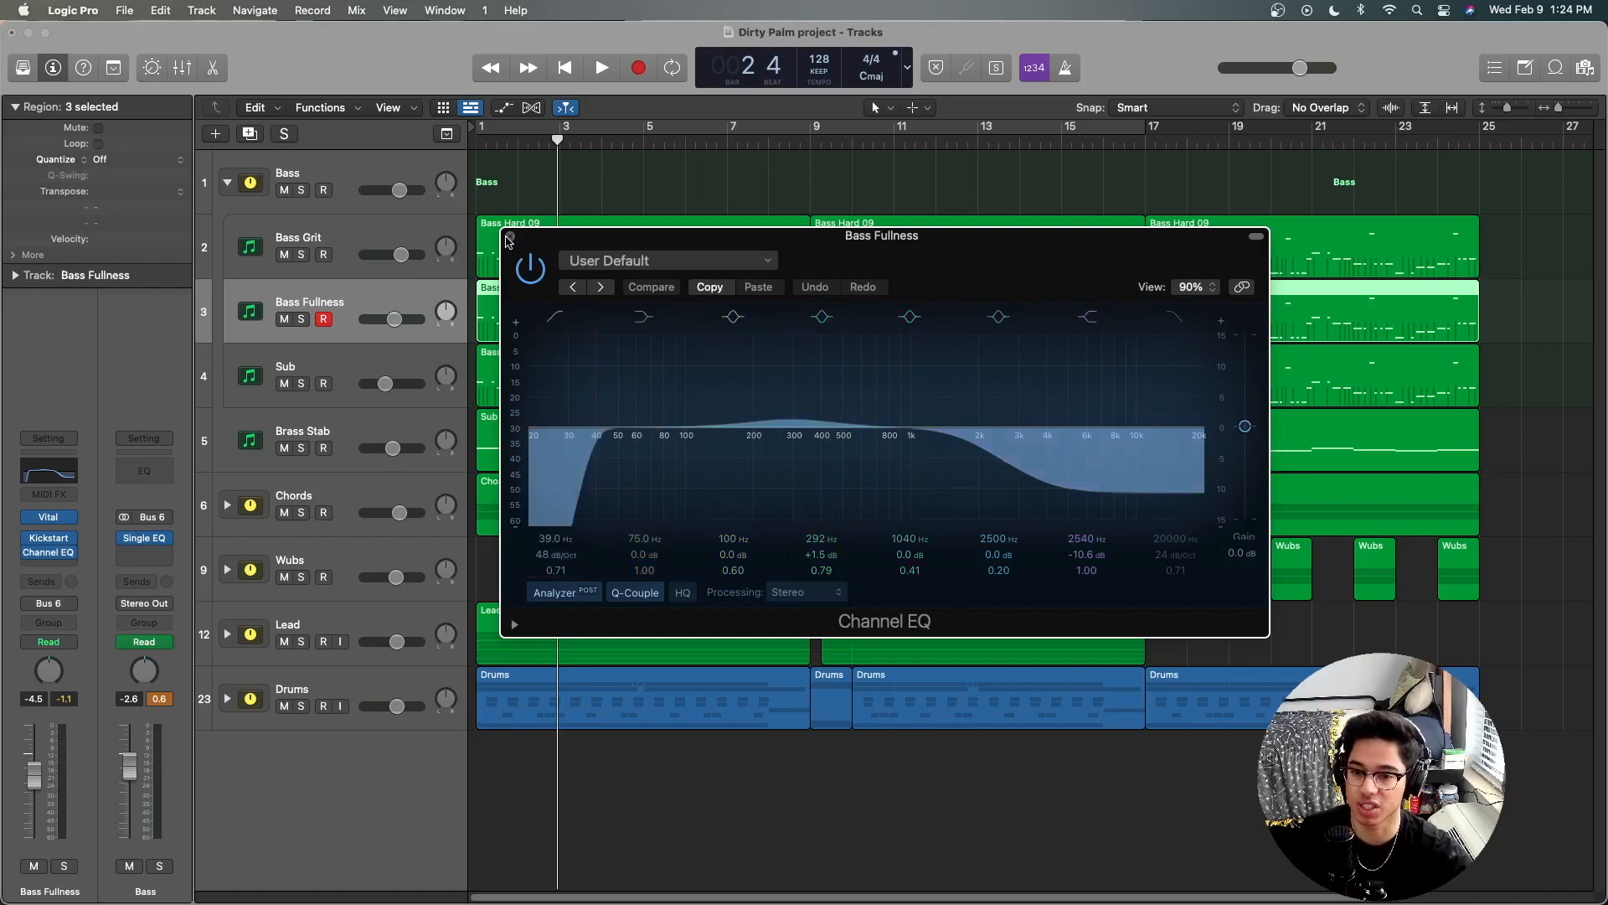
click(510, 236)
Step: Examine the high cut in the Sub track's Channel EQ, closing the plug-in window when done
click(365, 359)
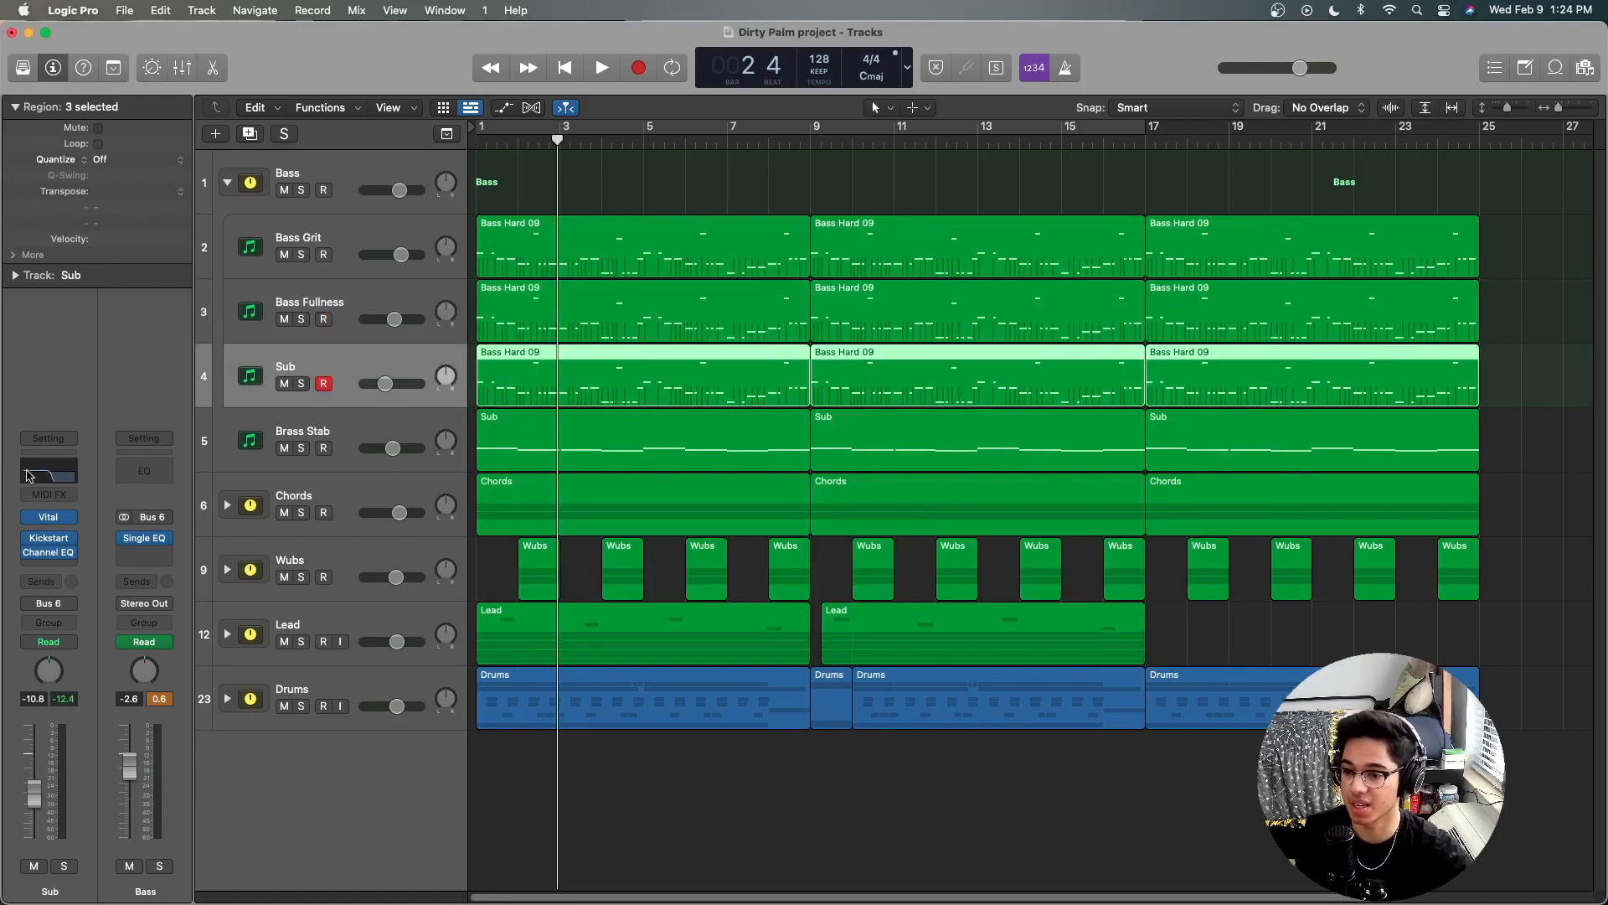
click(31, 472)
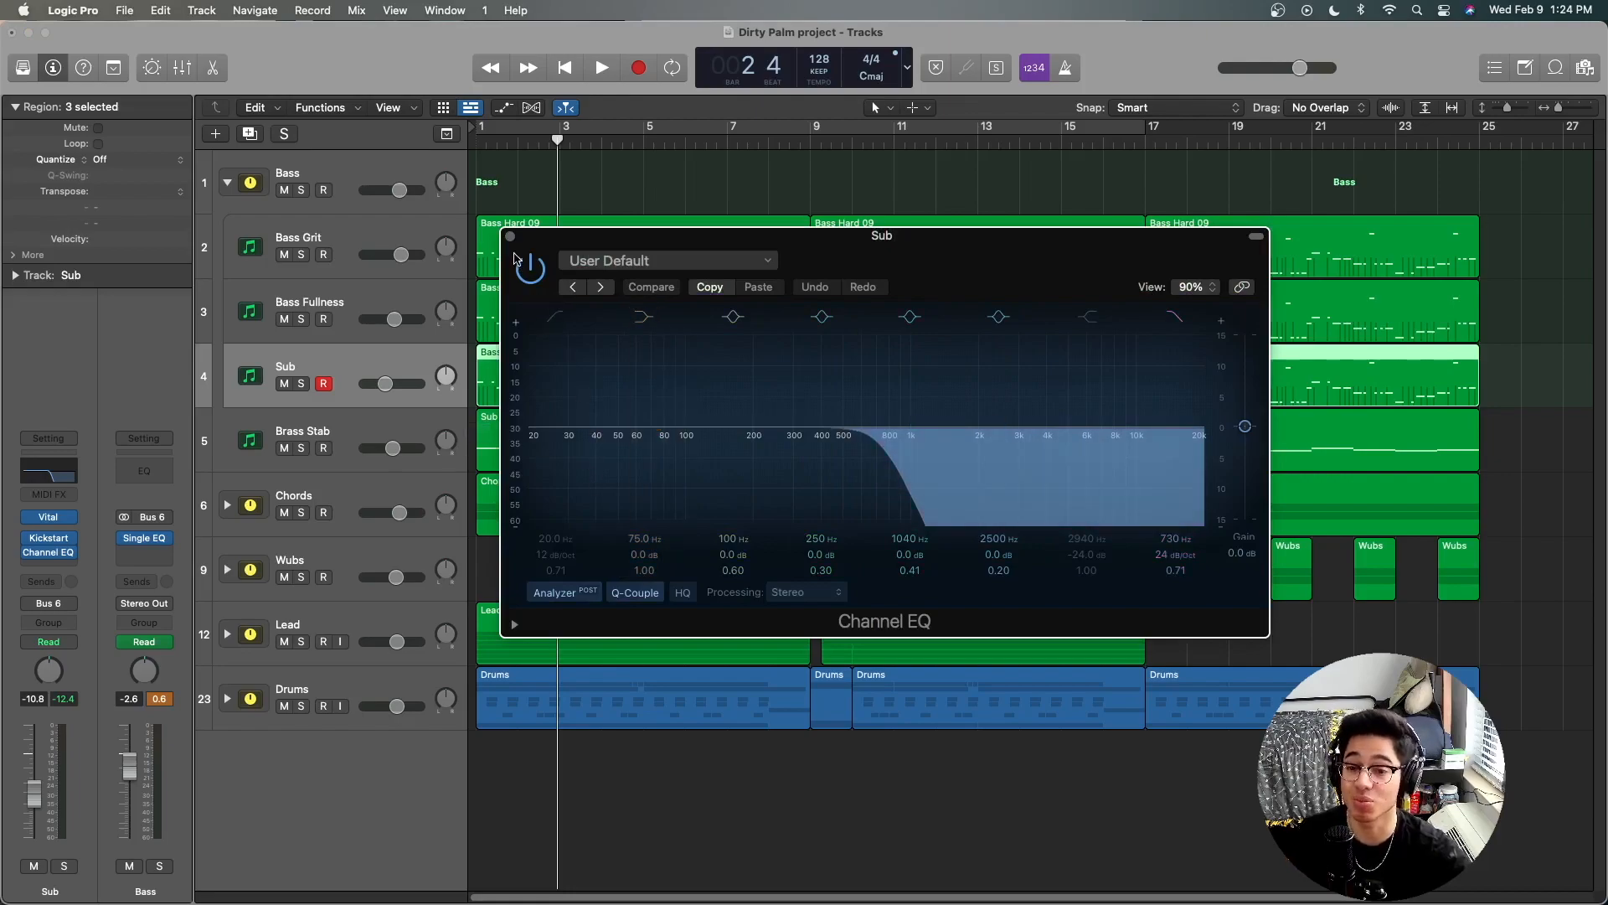
click(510, 236)
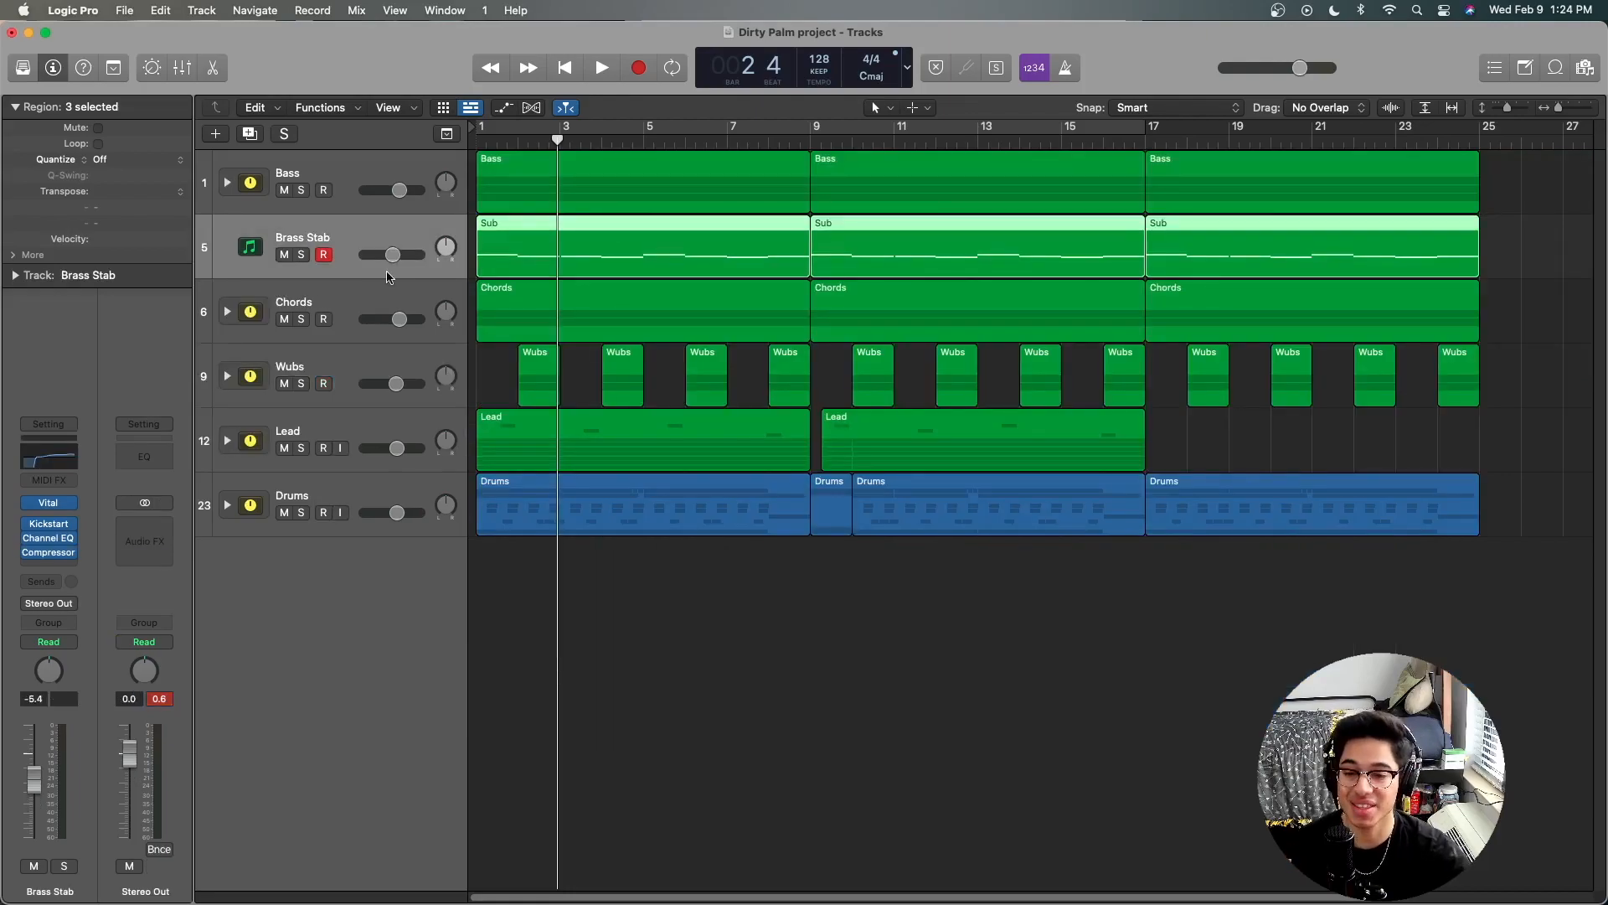
Step: Solo the Brass Stab track, return to the project start and examine its Channel EQ curve, closing the plug-in window when done
click(301, 255)
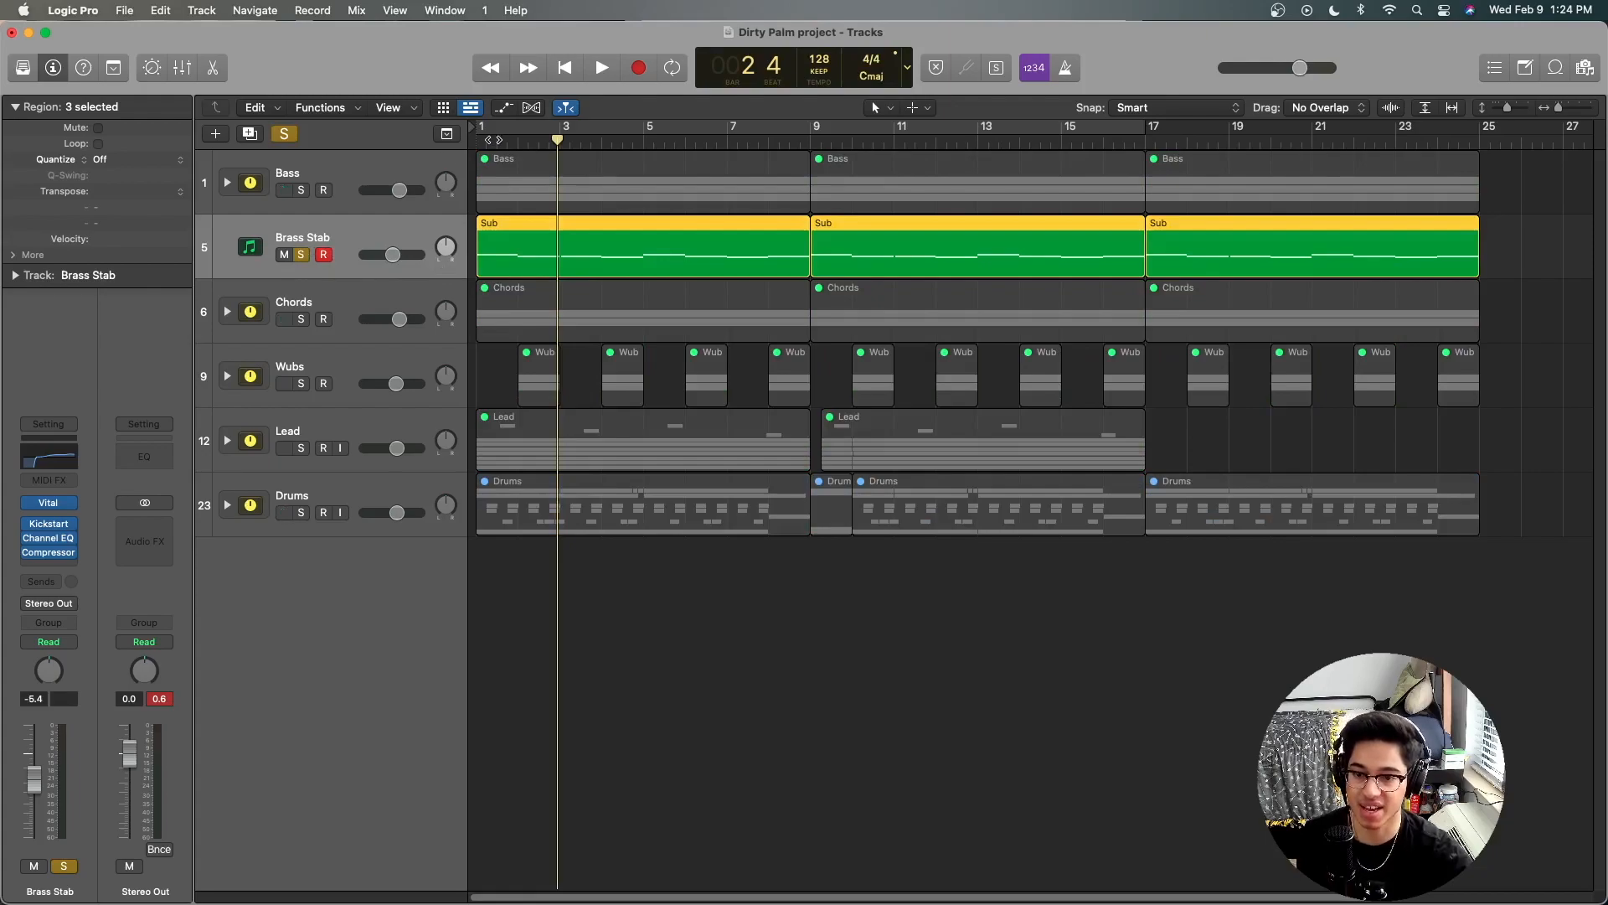
click(564, 68)
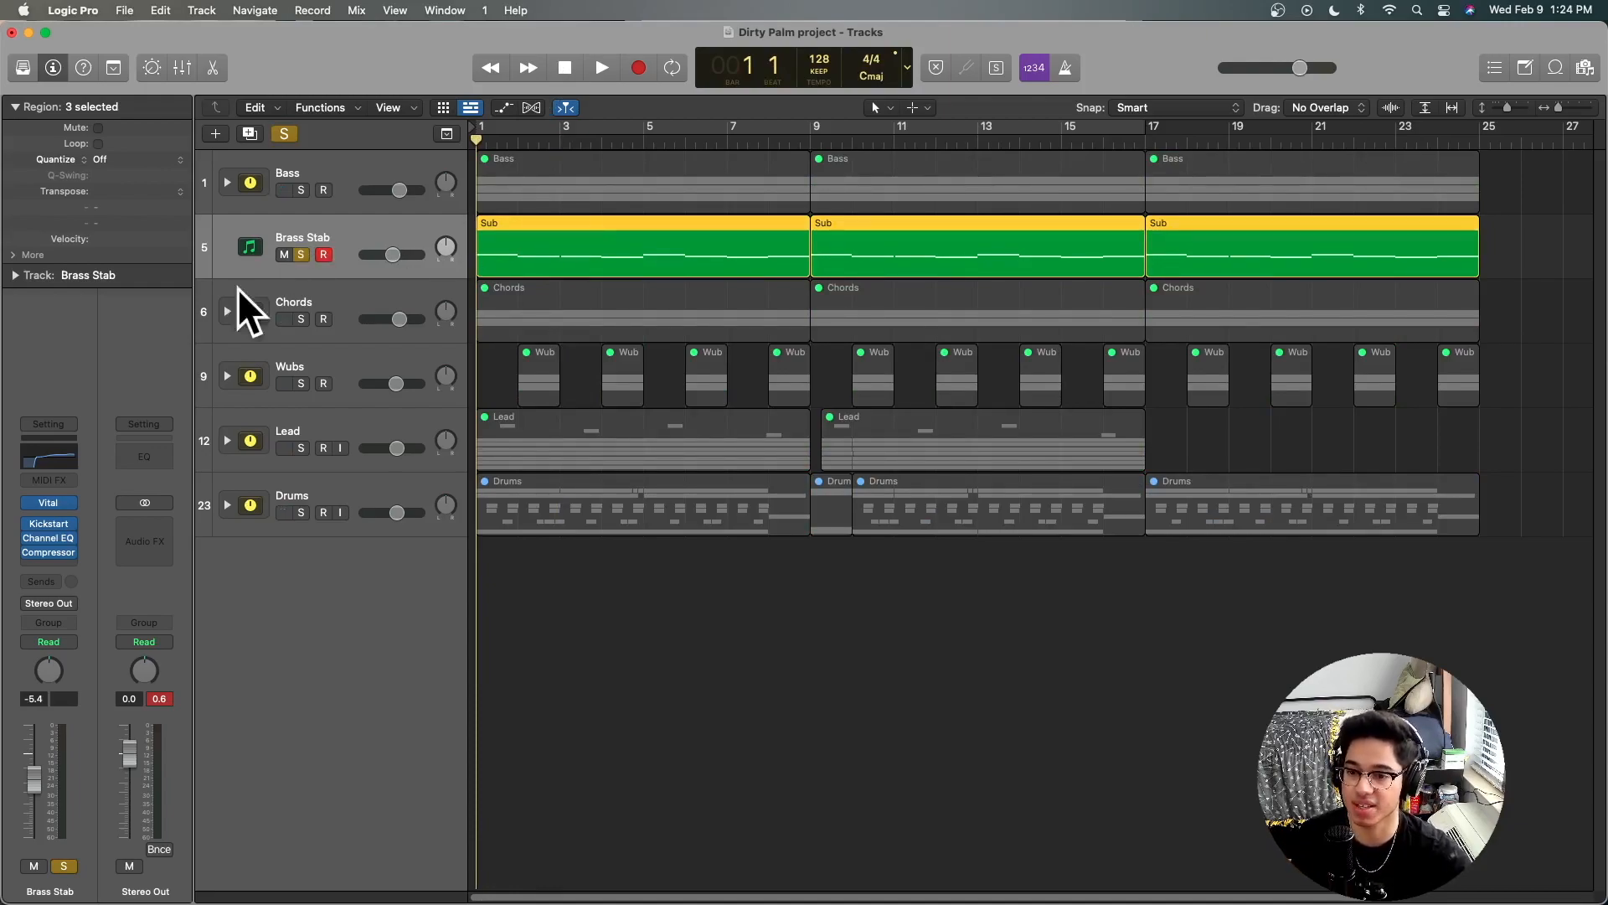
click(58, 459)
drag(911, 238, 785, 175)
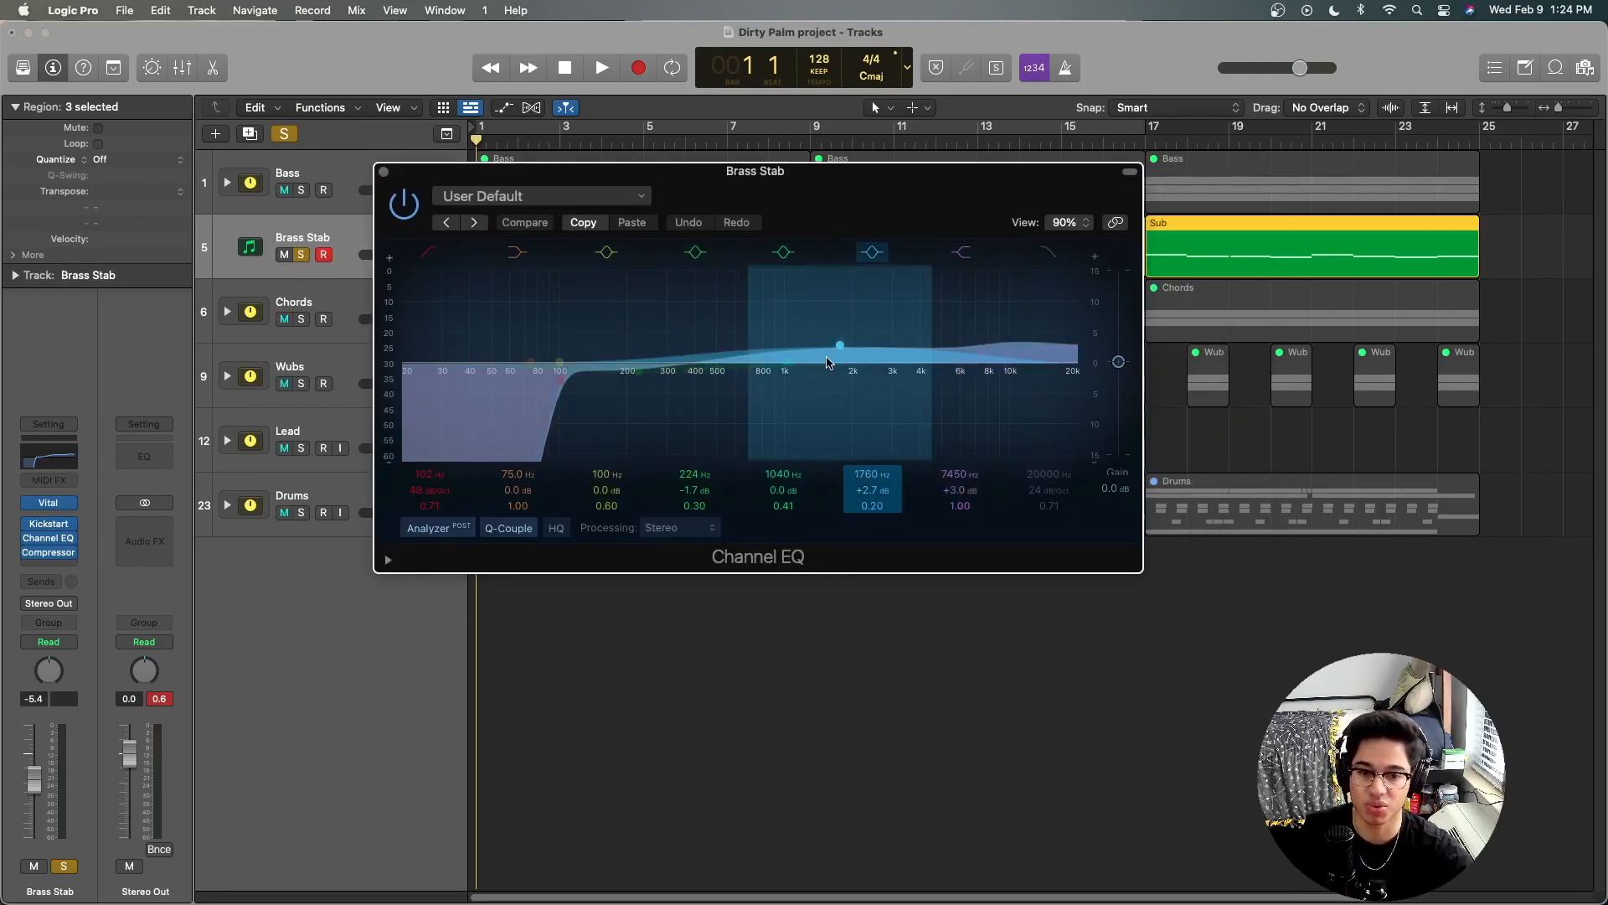
click(383, 172)
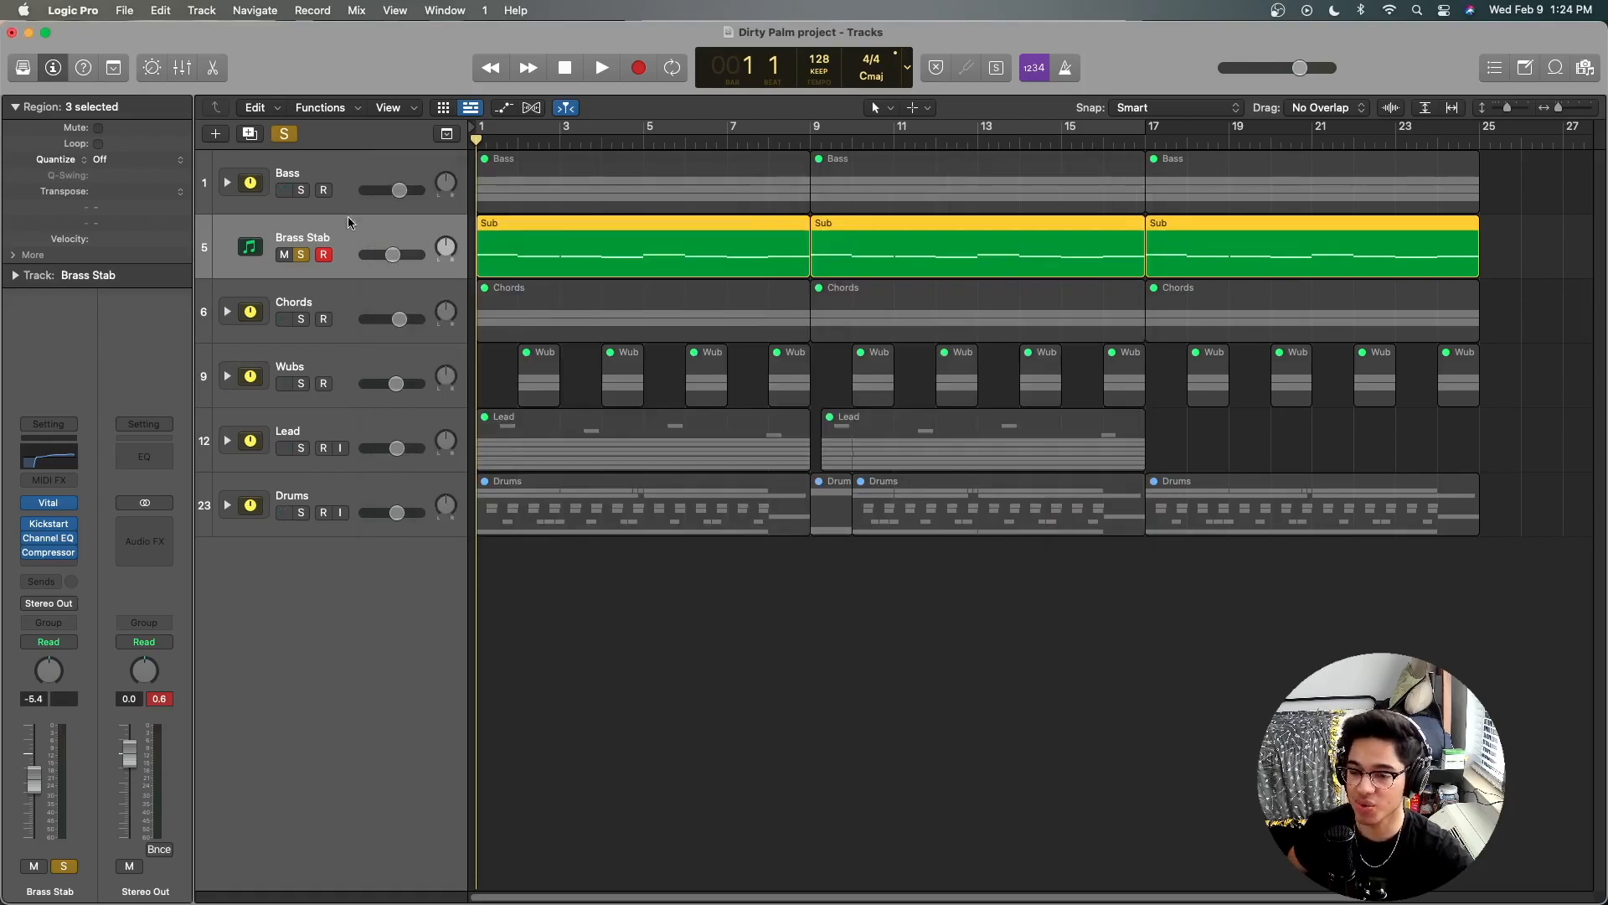
Step: Examine the Kickstart sidechain curve and mix amount on the Brass Stab track, closing the plug-in window when done
mouse_move(51, 556)
click(49, 523)
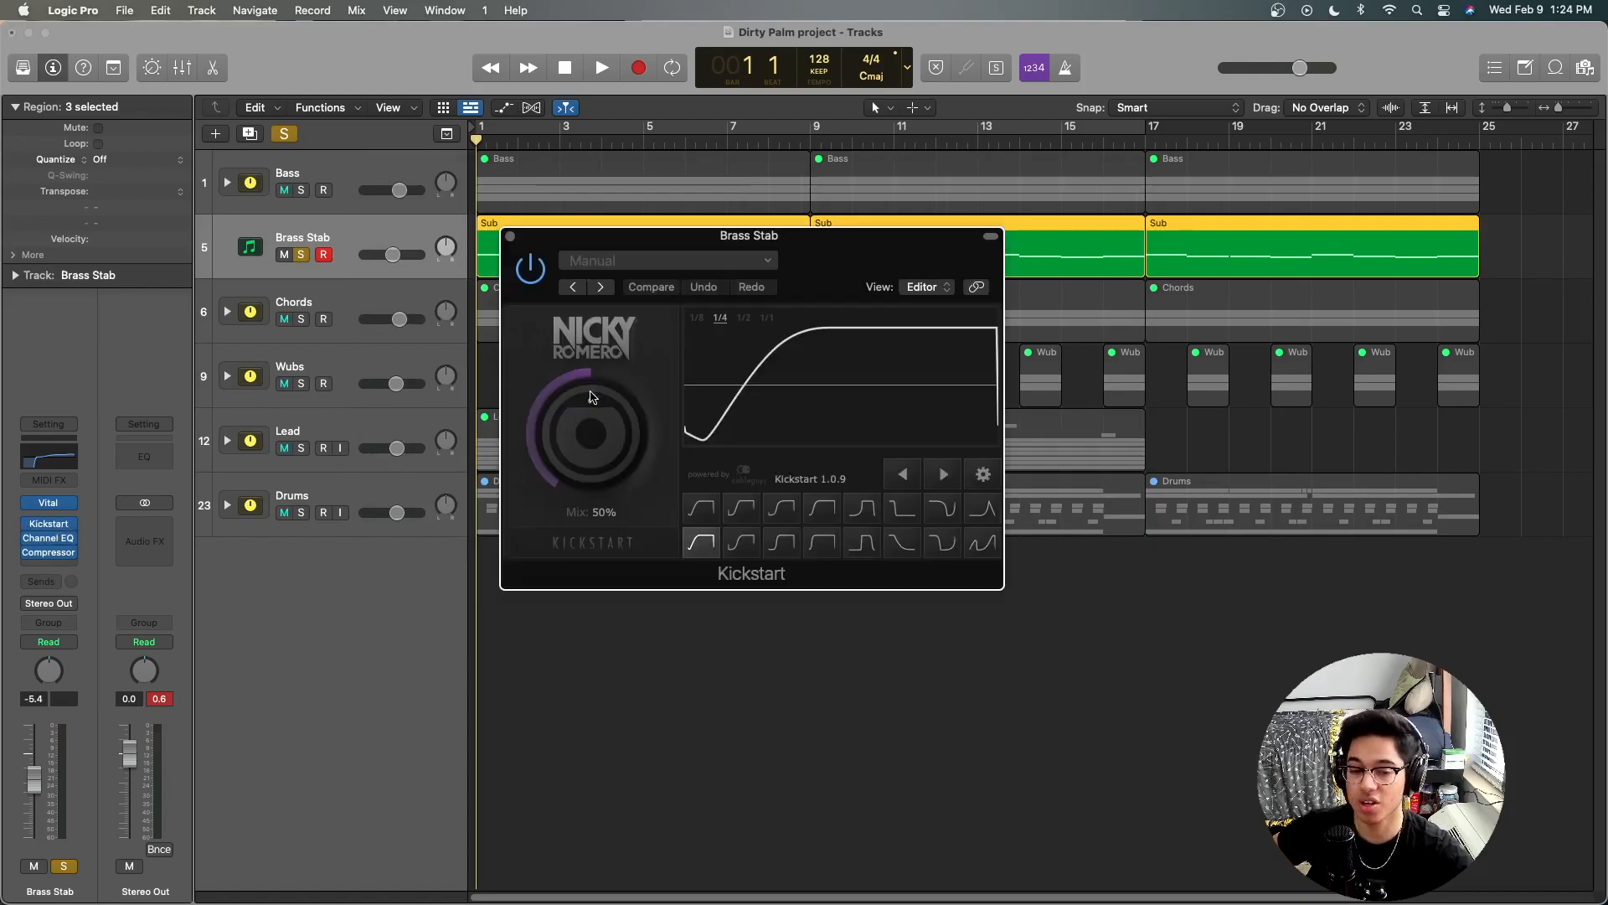
drag(850, 251, 880, 233)
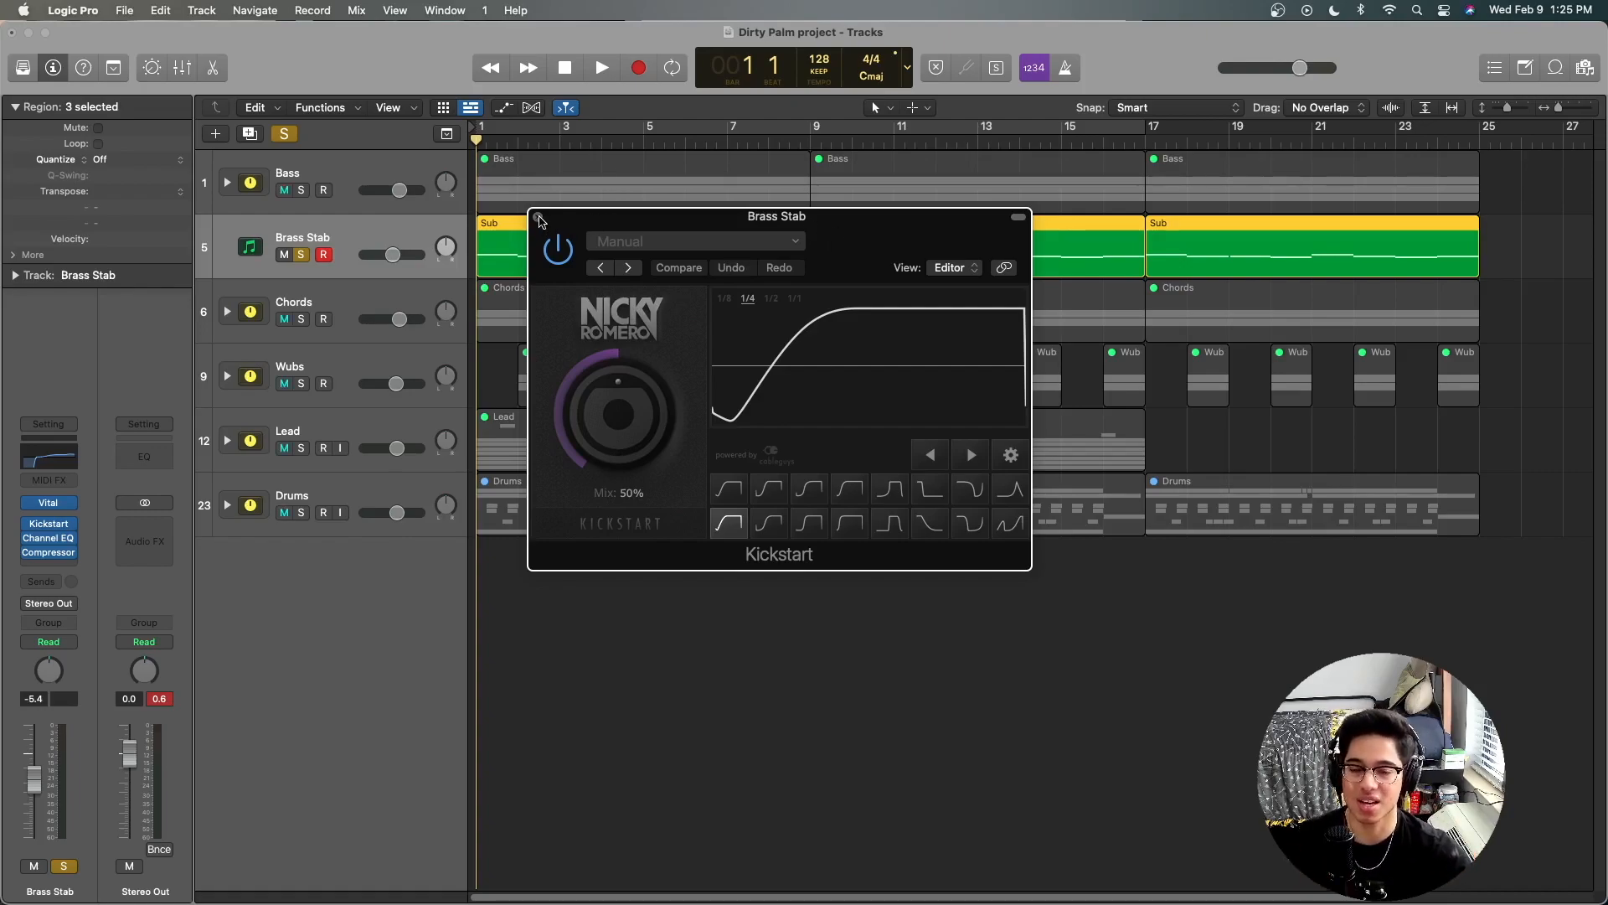
drag(573, 229, 548, 222)
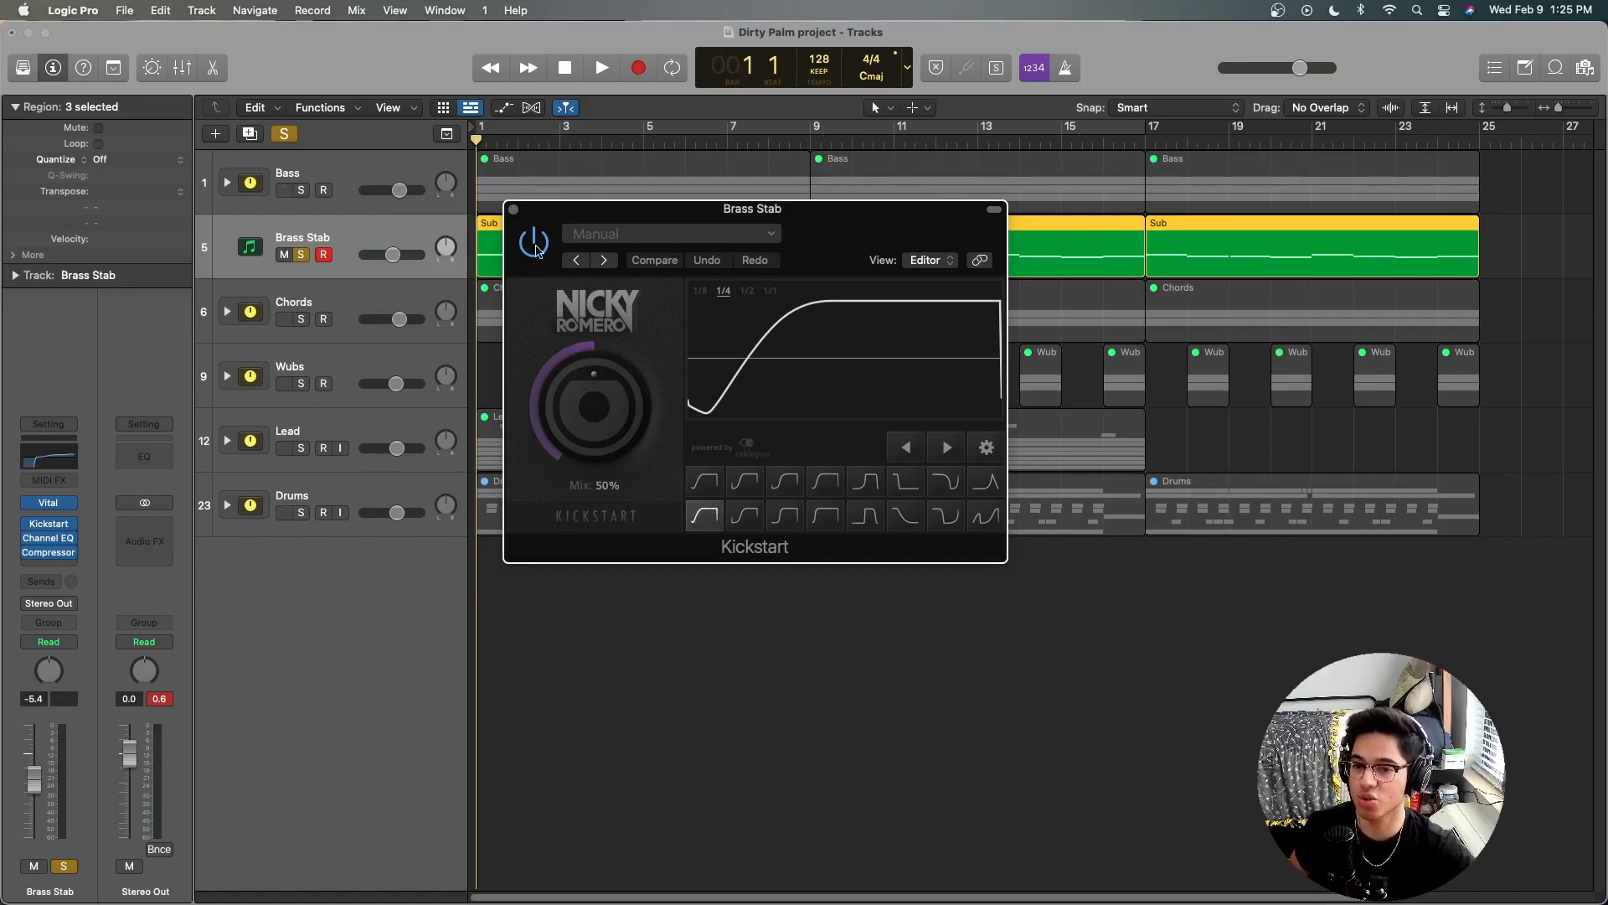
click(394, 171)
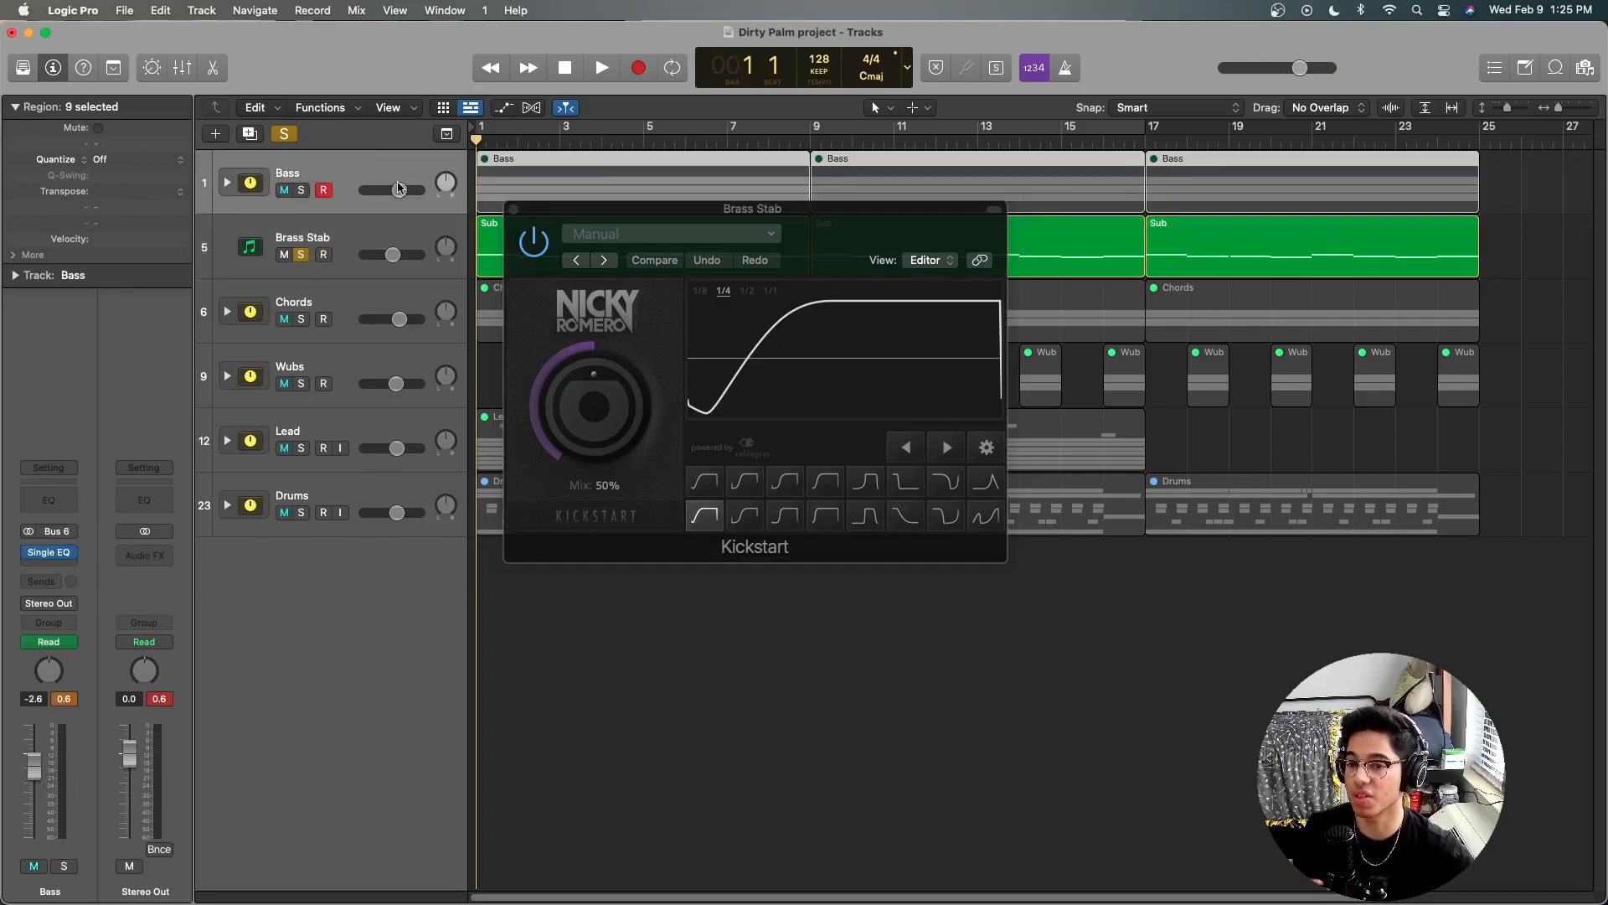
click(410, 292)
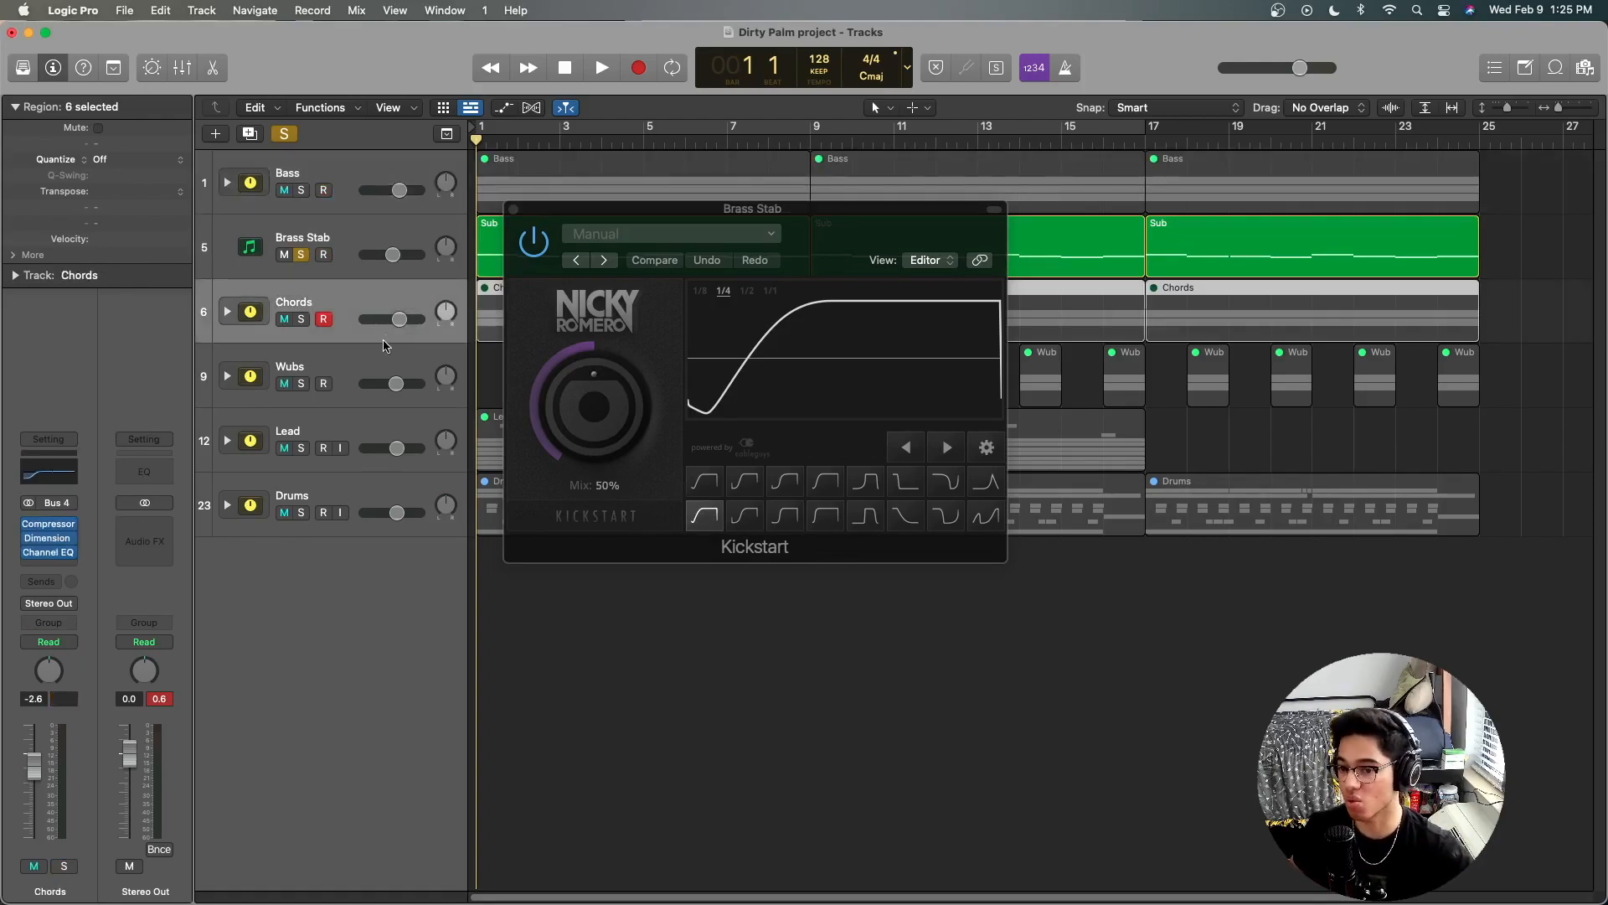
click(515, 210)
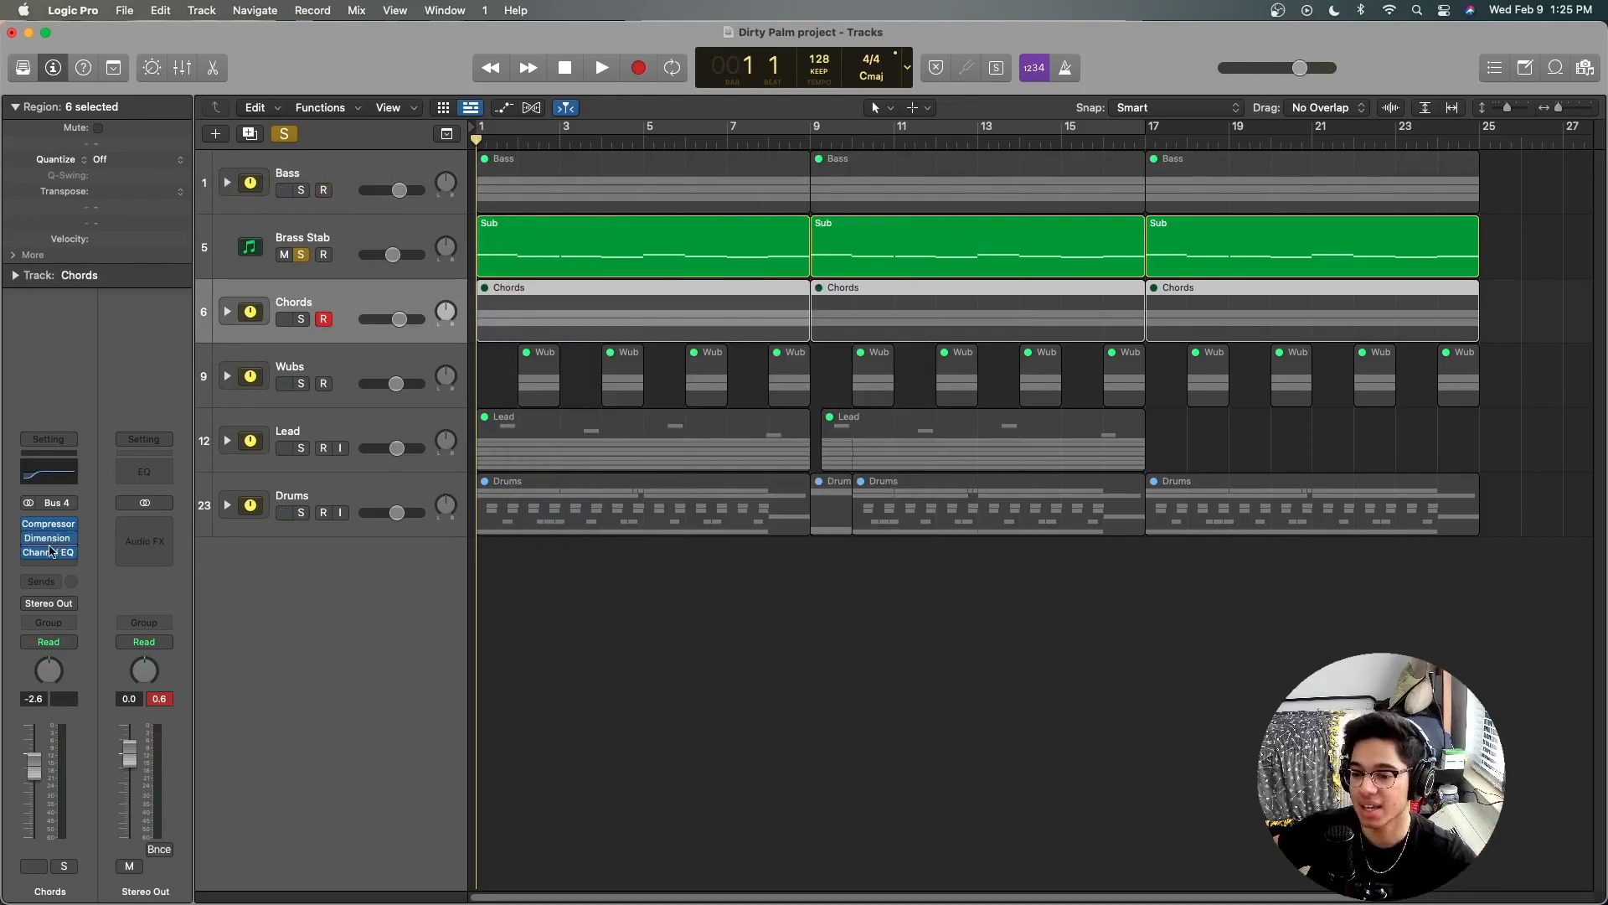
Step: Open the Brass Stab track's Compressor with its graph display showing, and play the track through it
click(325, 240)
click(49, 552)
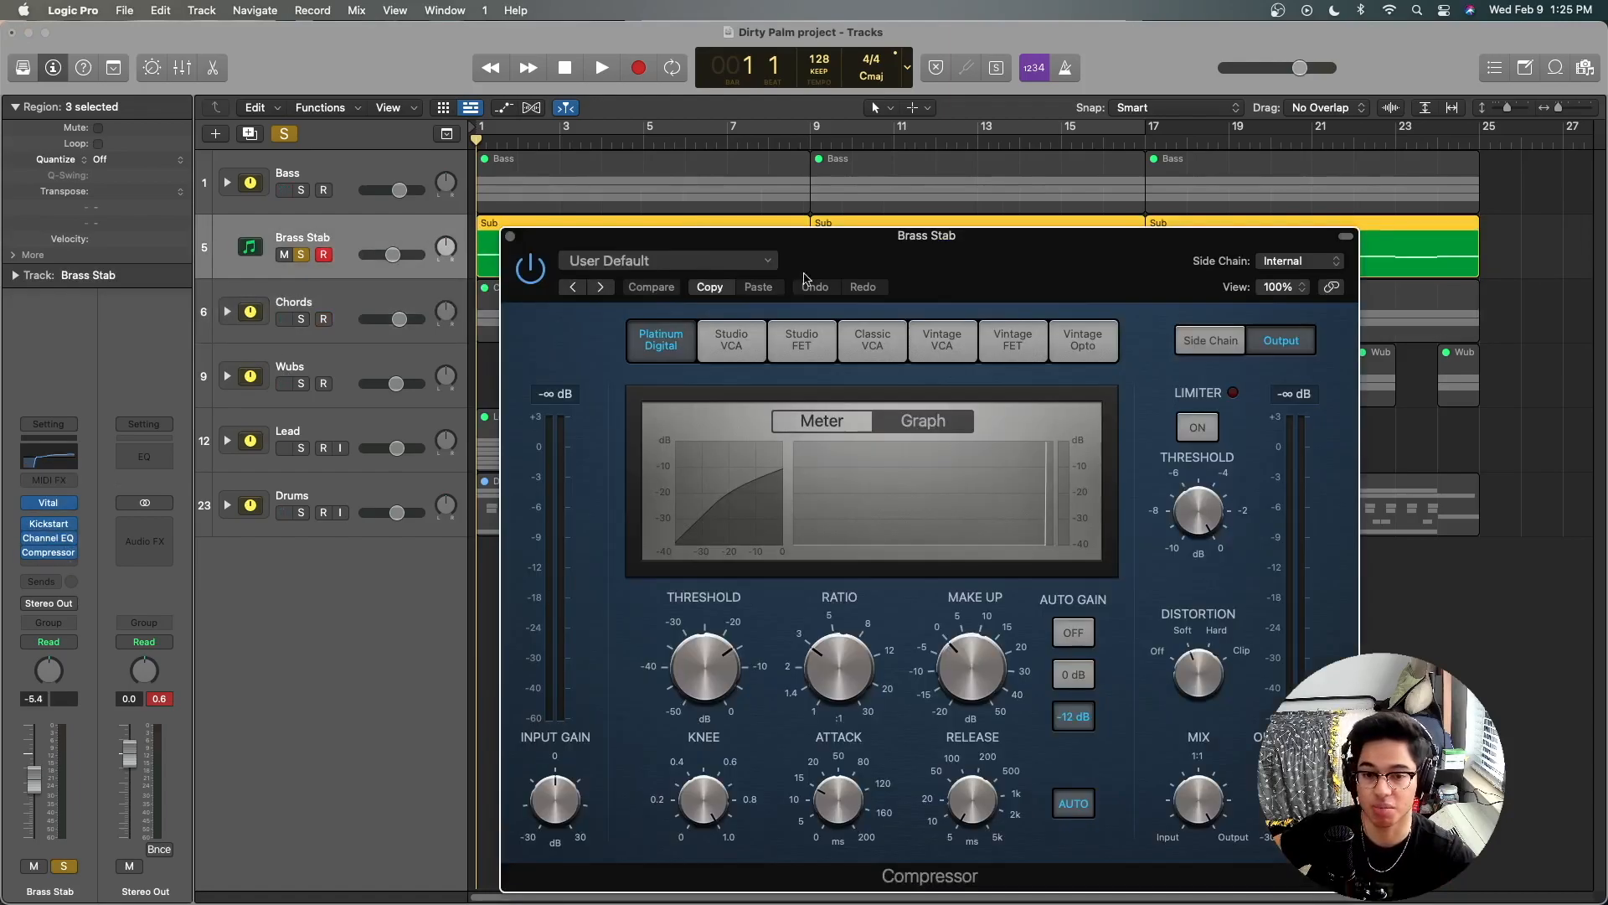
drag(852, 264, 699, 175)
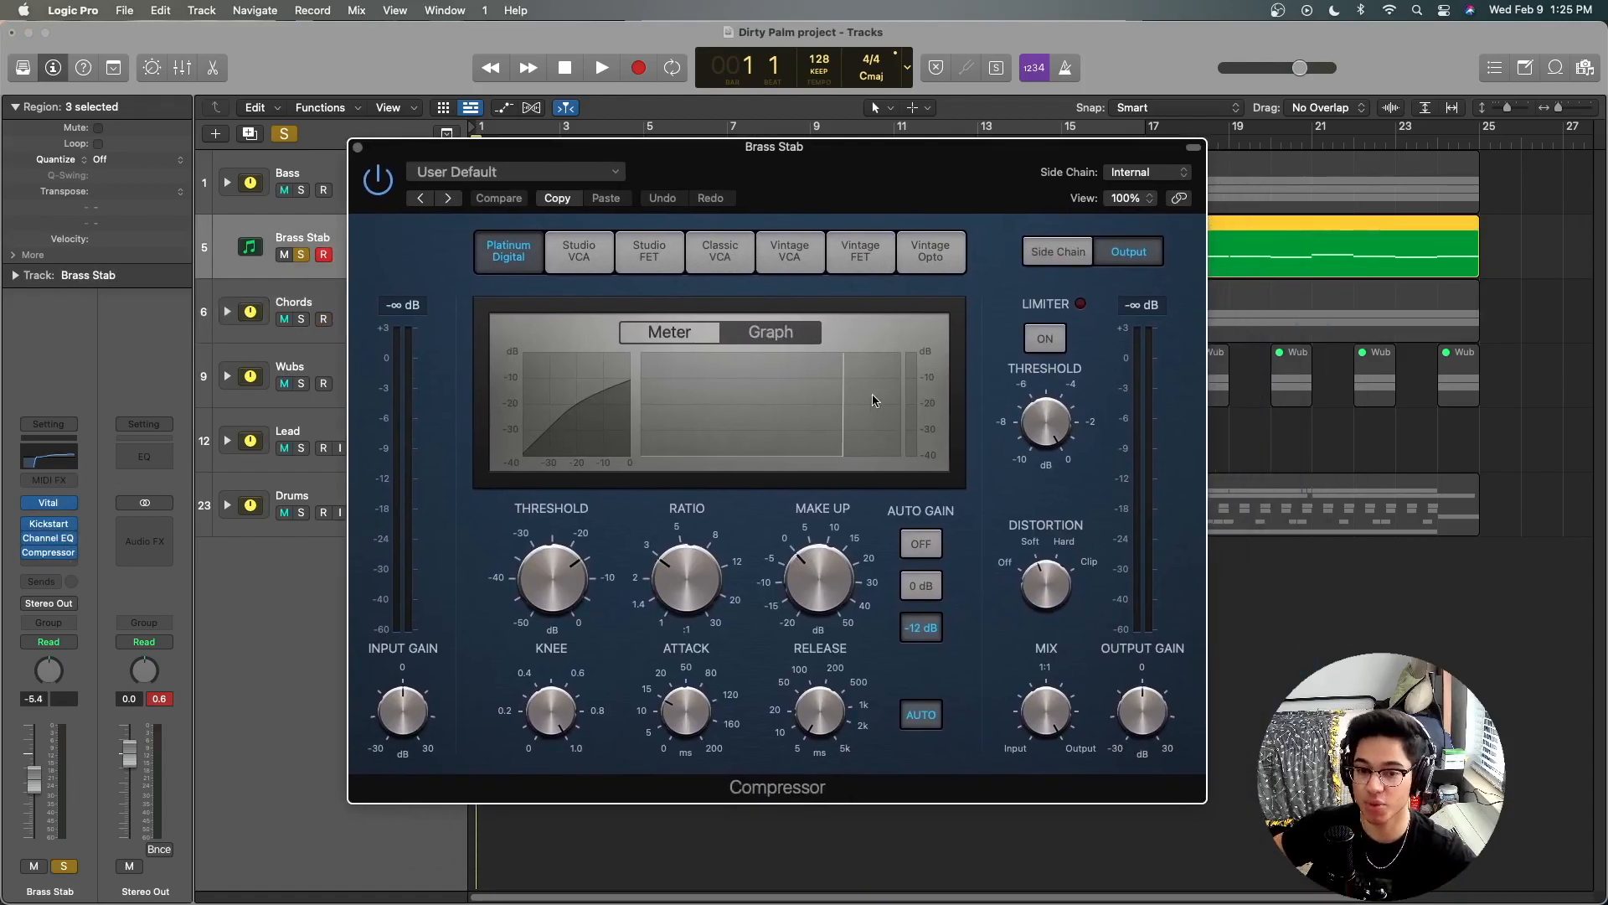
click(687, 328)
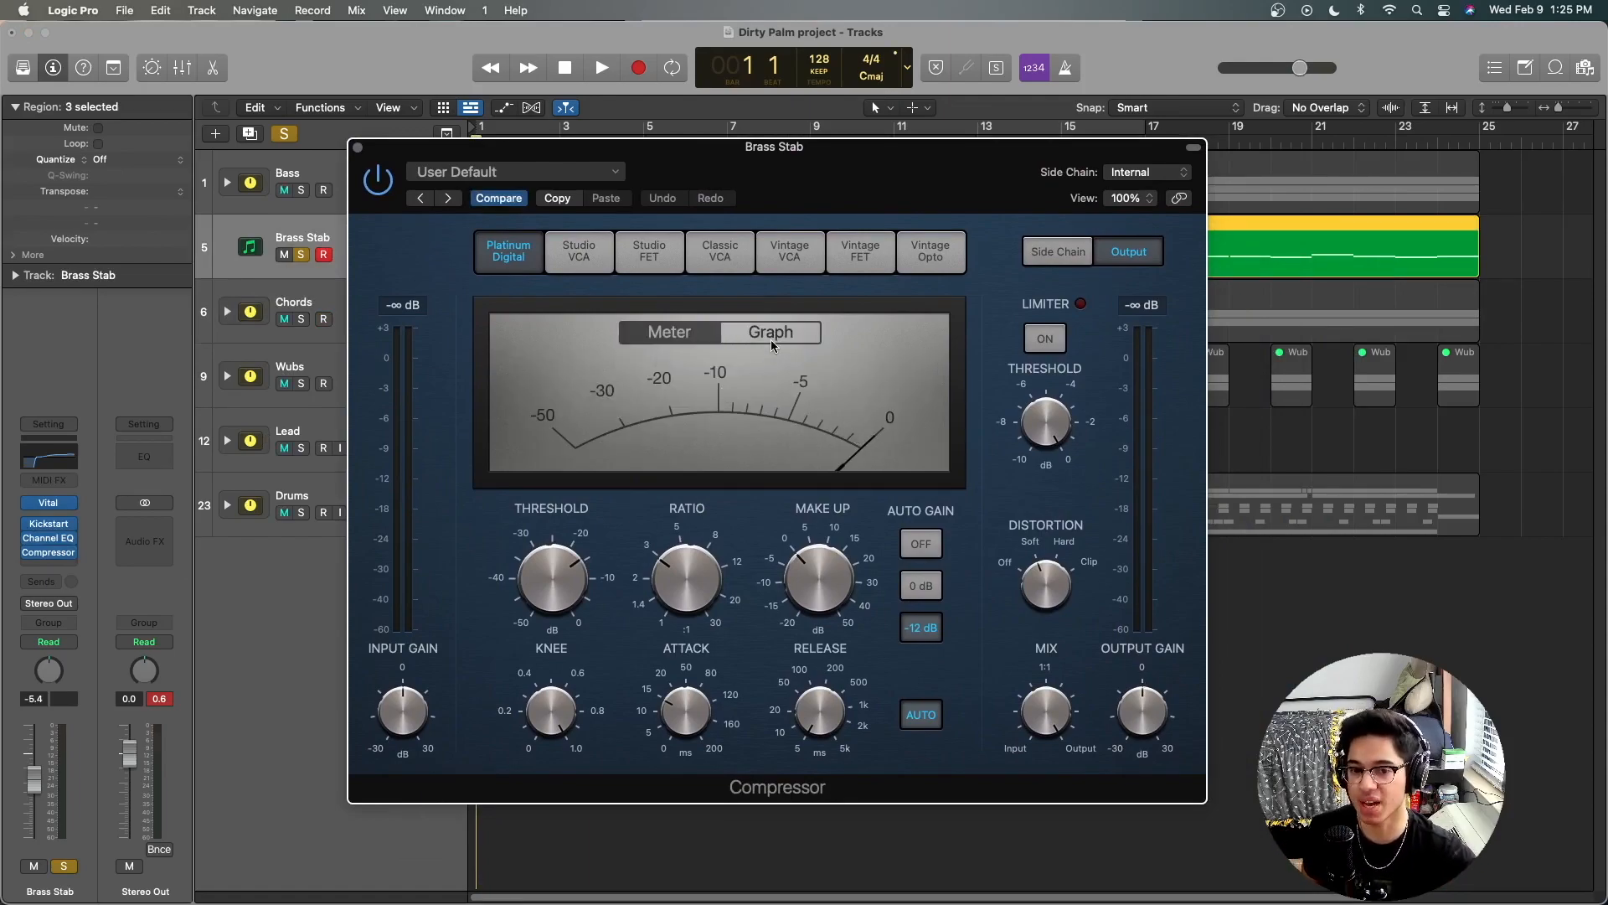
click(771, 339)
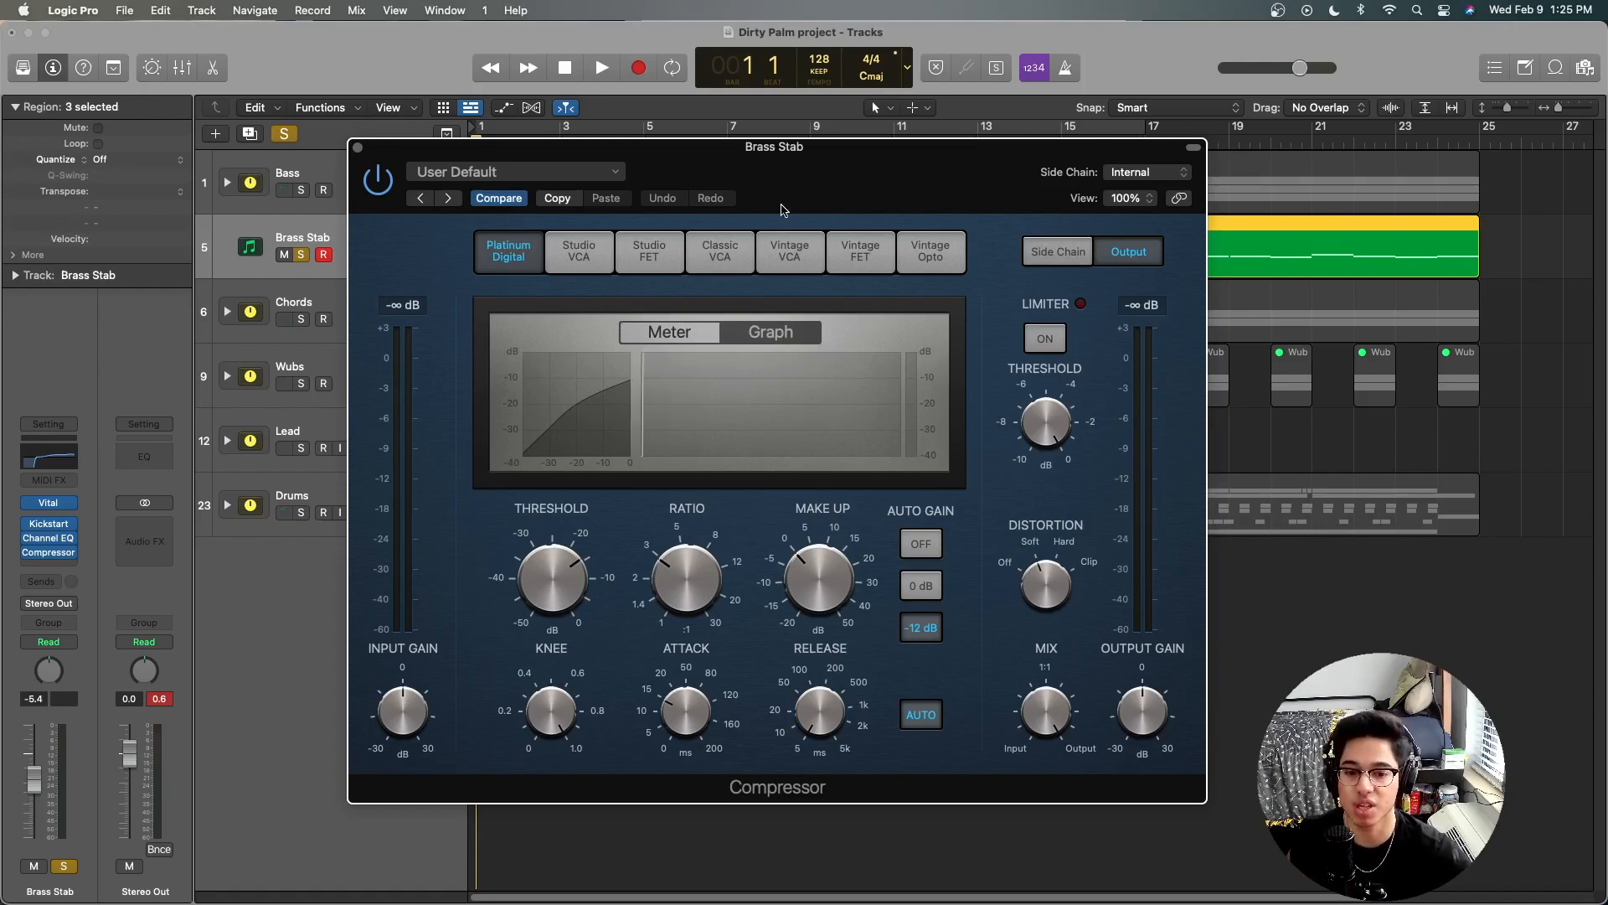
drag(763, 178, 802, 228)
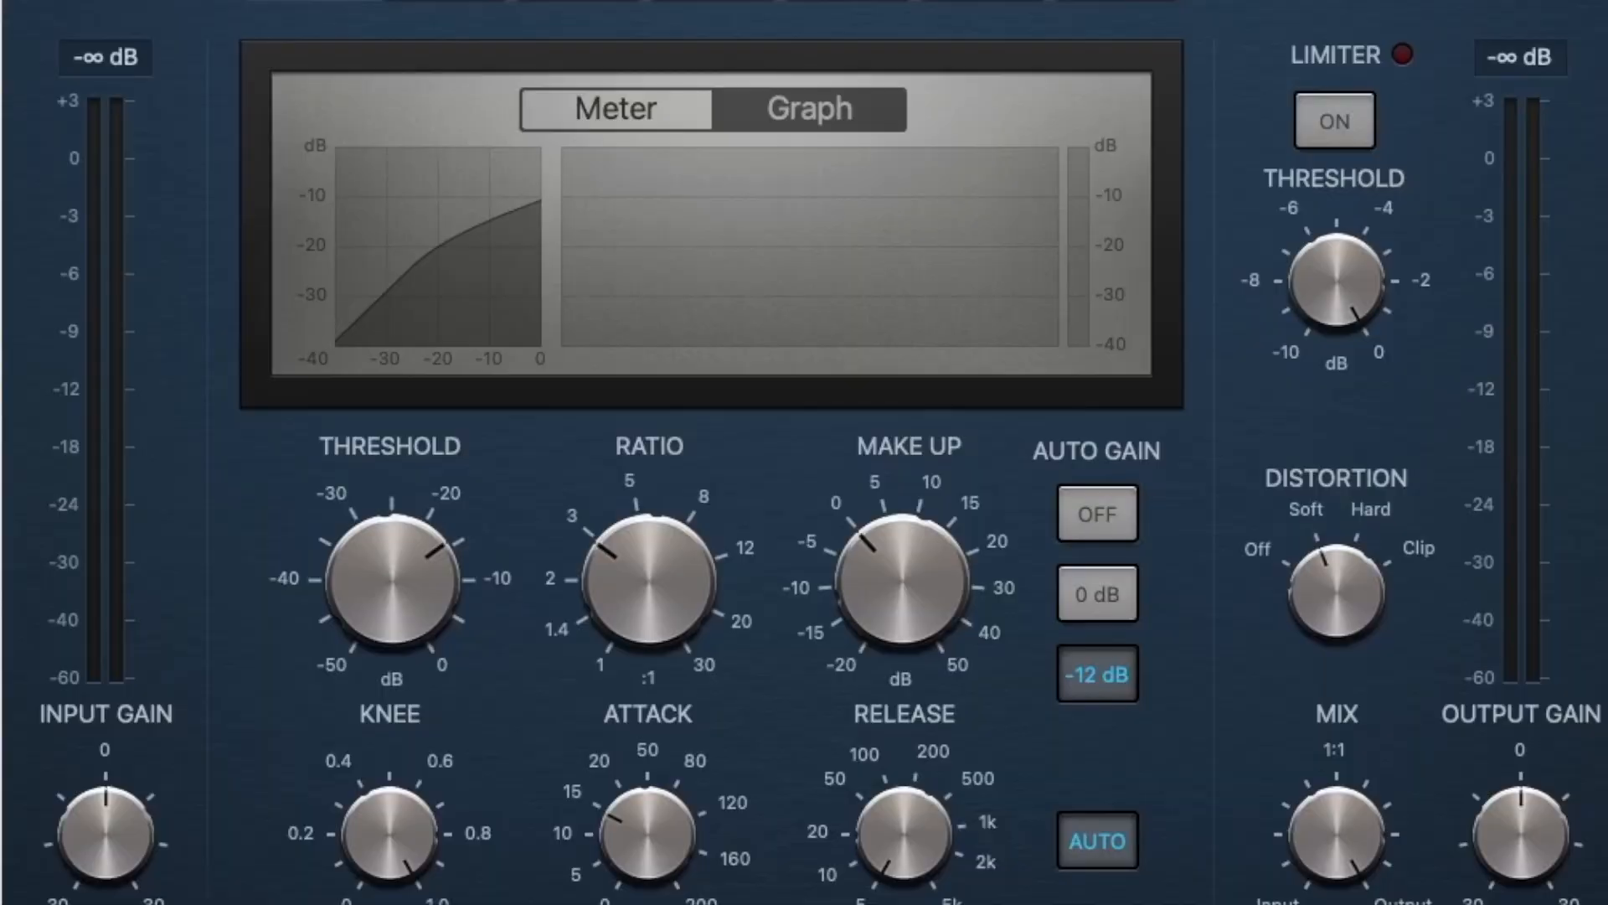
key(space)
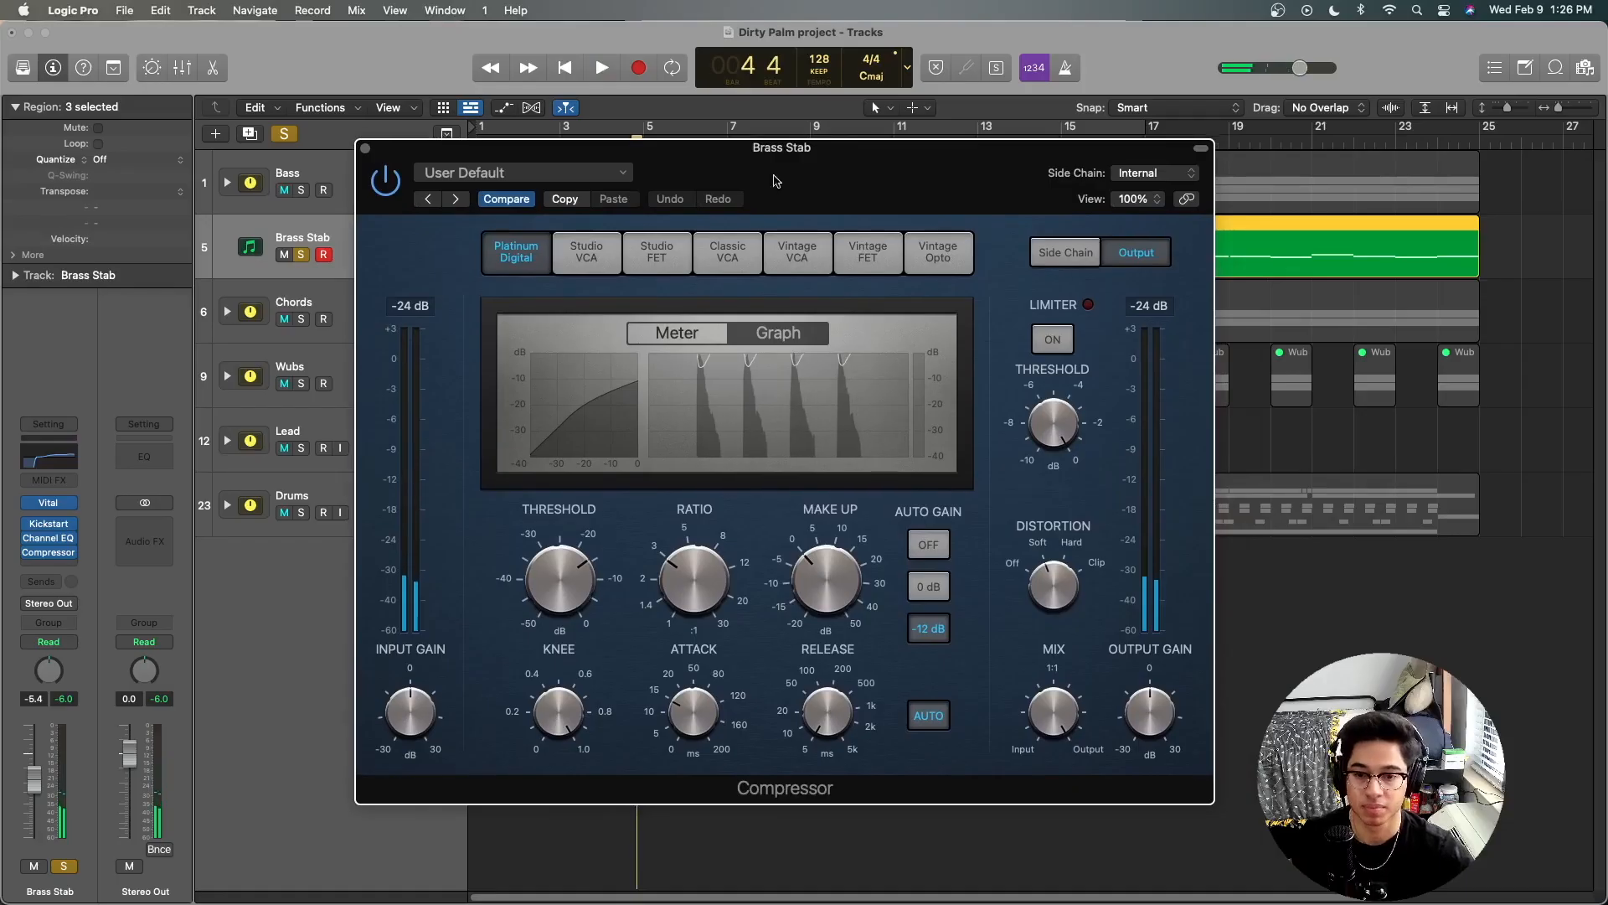
Step: Examine the ratio, threshold, attack and release settings of the Brass Stab Compressor, closing the plug-in window when done
mouse_move(690, 575)
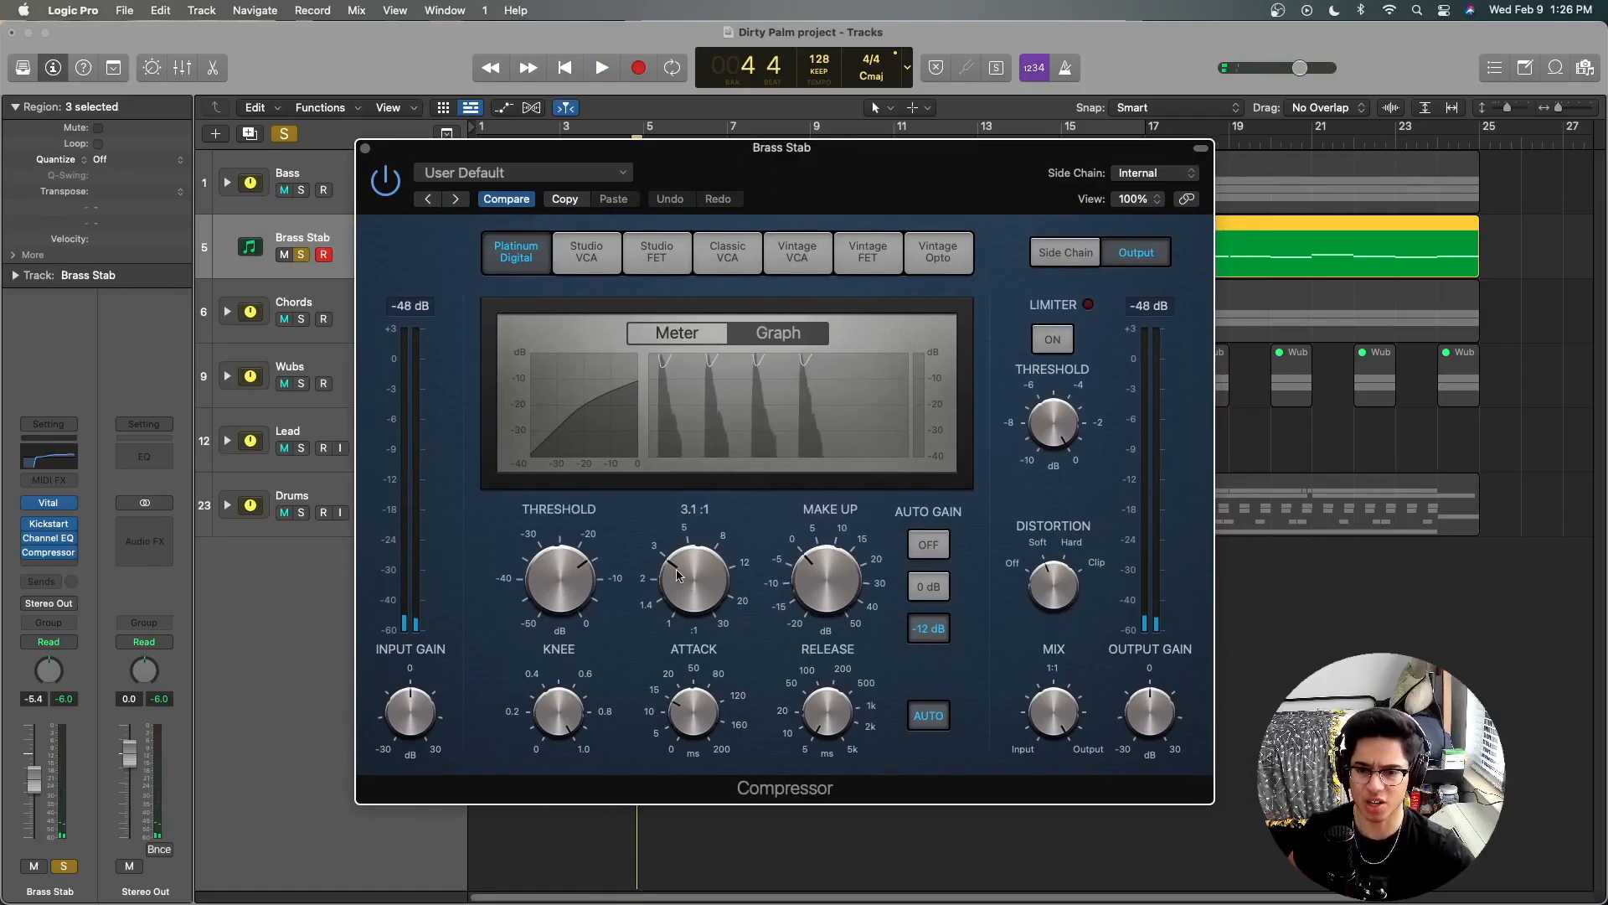
mouse_move(557, 577)
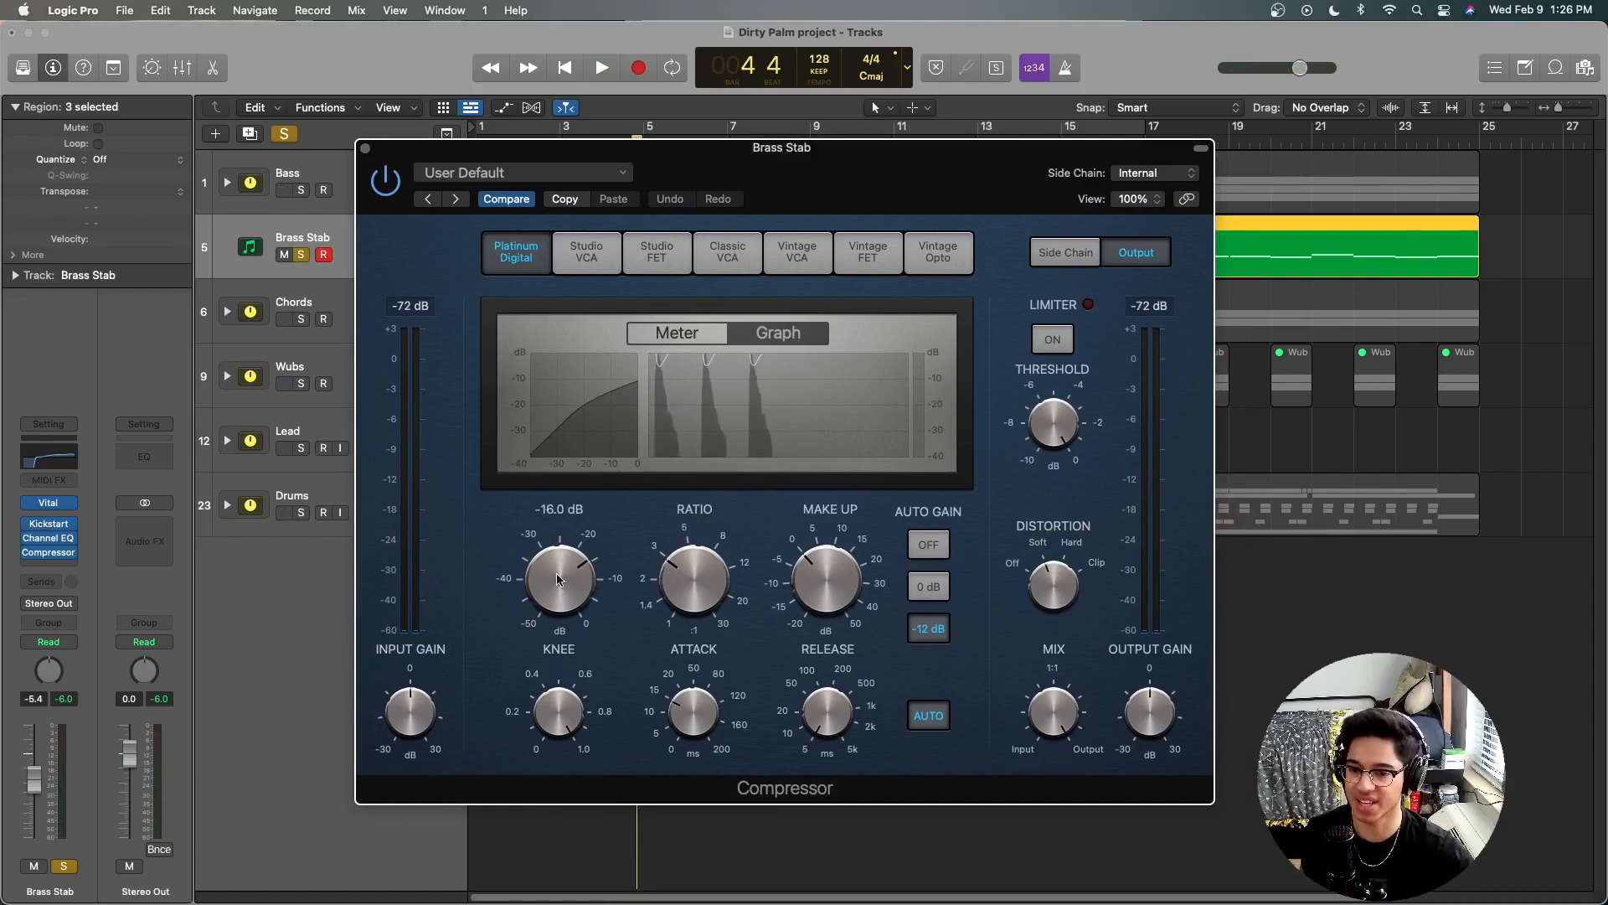
mouse_move(689, 708)
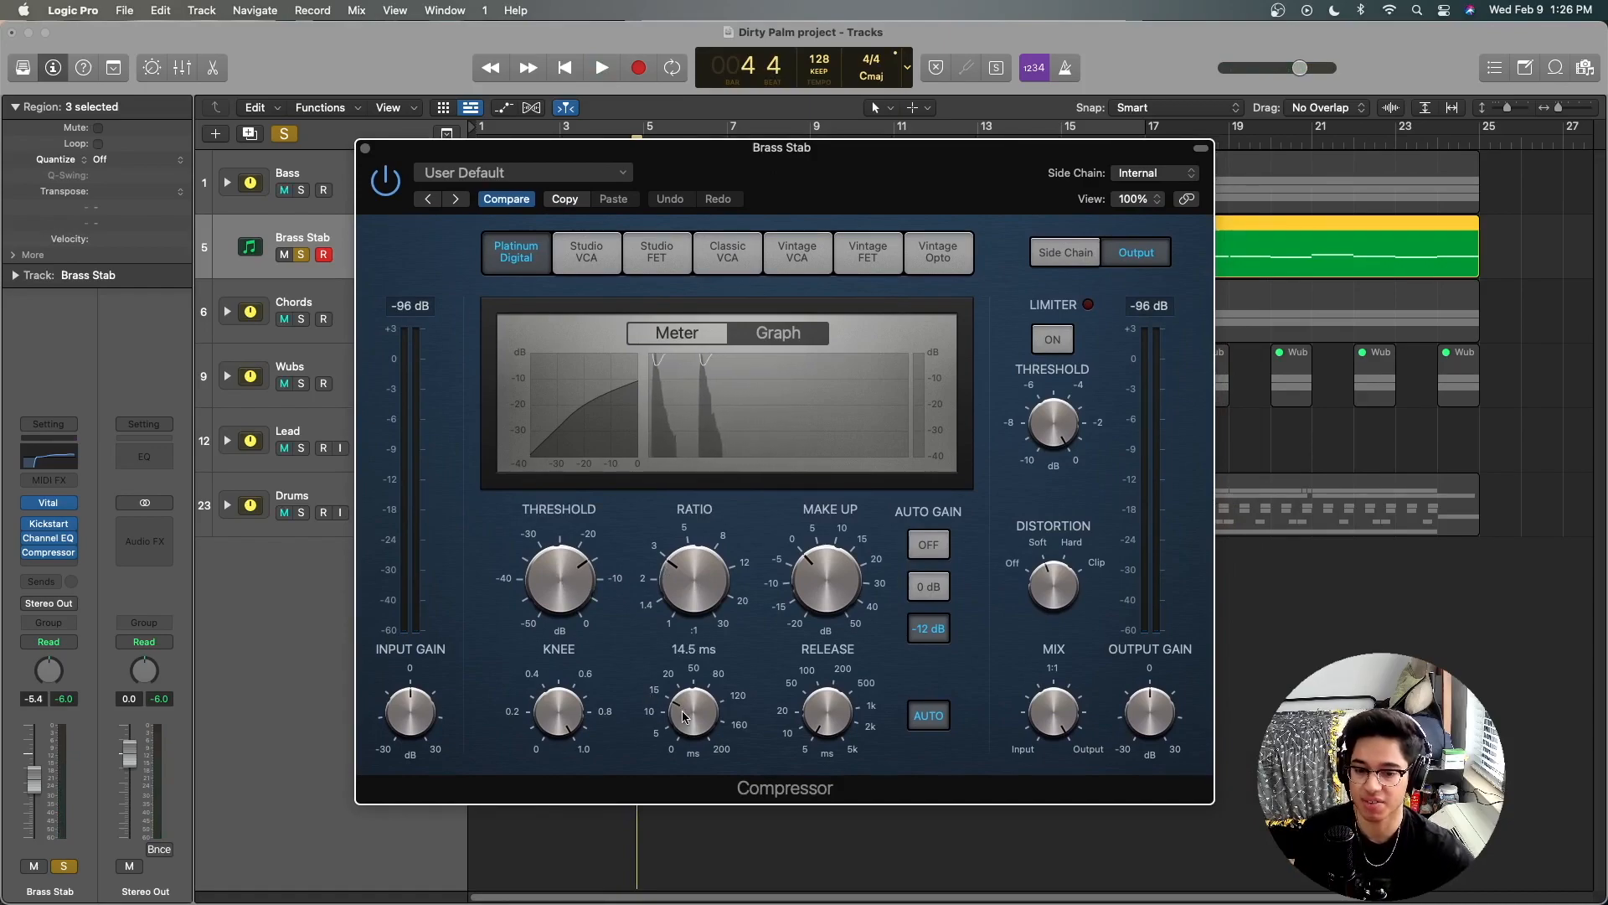
mouse_move(820, 720)
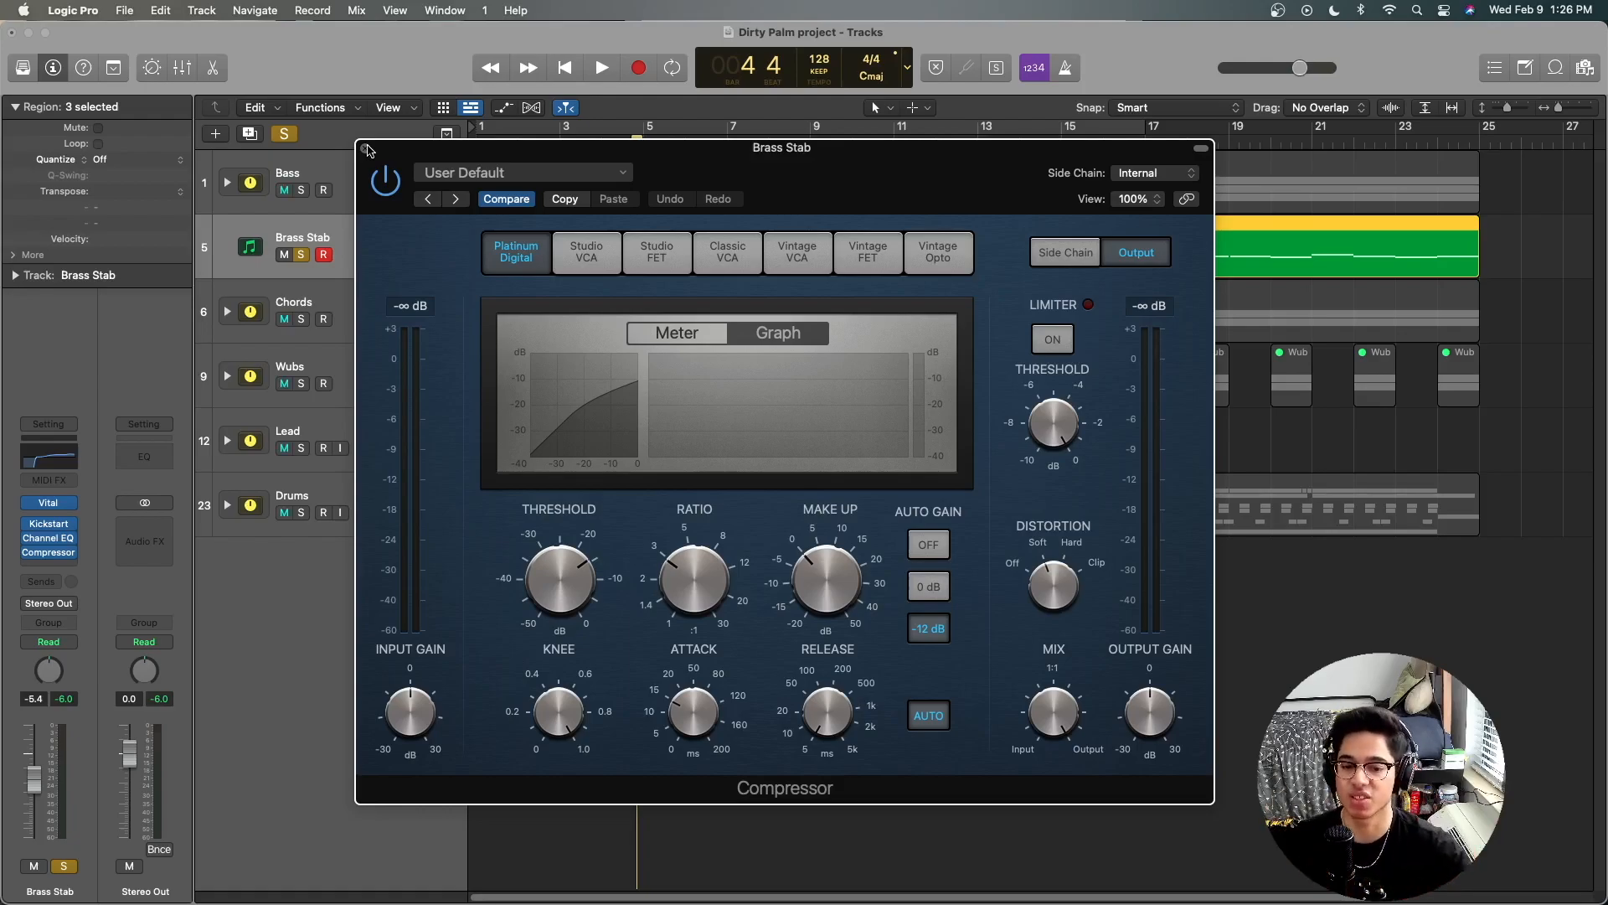
click(366, 148)
Step: Solo the Chords stack, with the playhead at the project start, and expand it to inspect the Chords 1 and Chords 2 layers
click(353, 290)
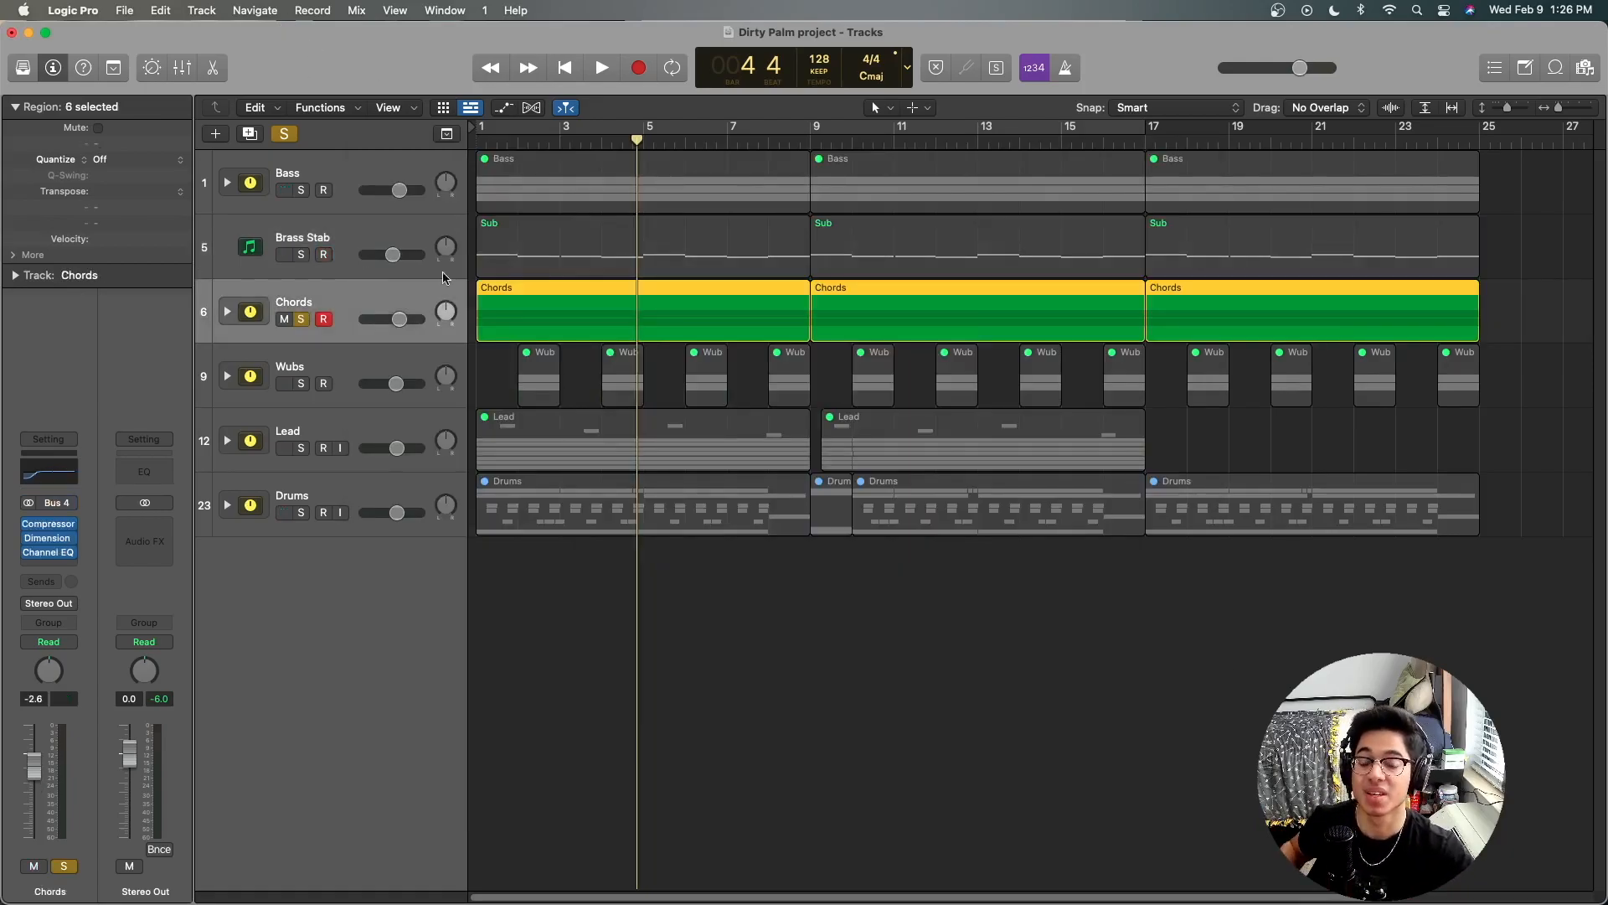
click(564, 70)
click(227, 311)
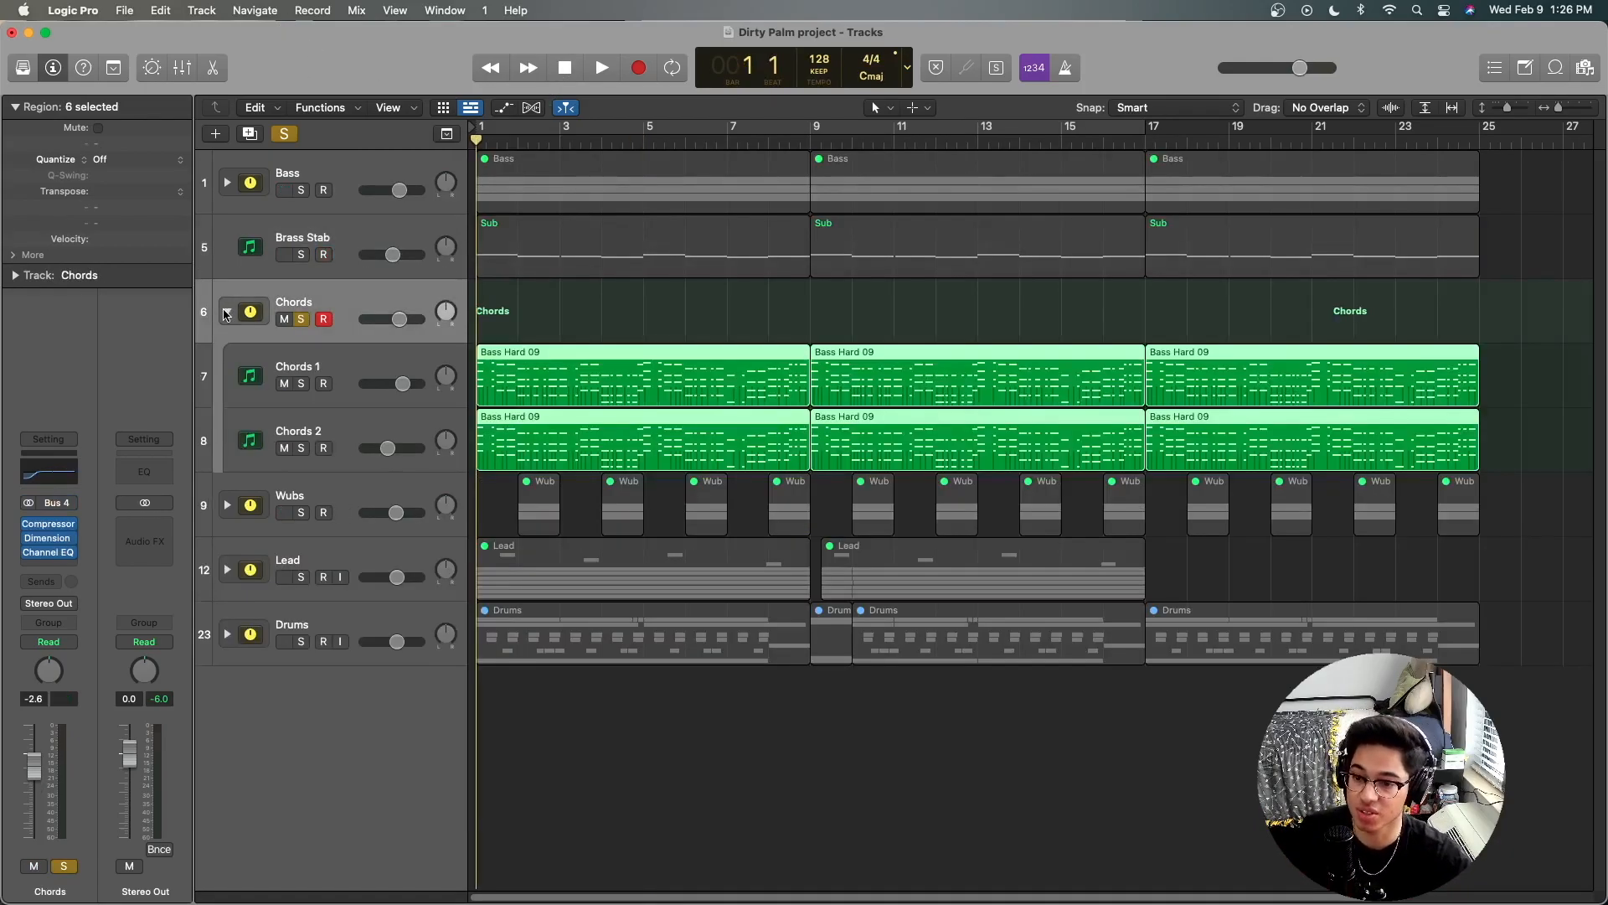
click(366, 372)
click(359, 425)
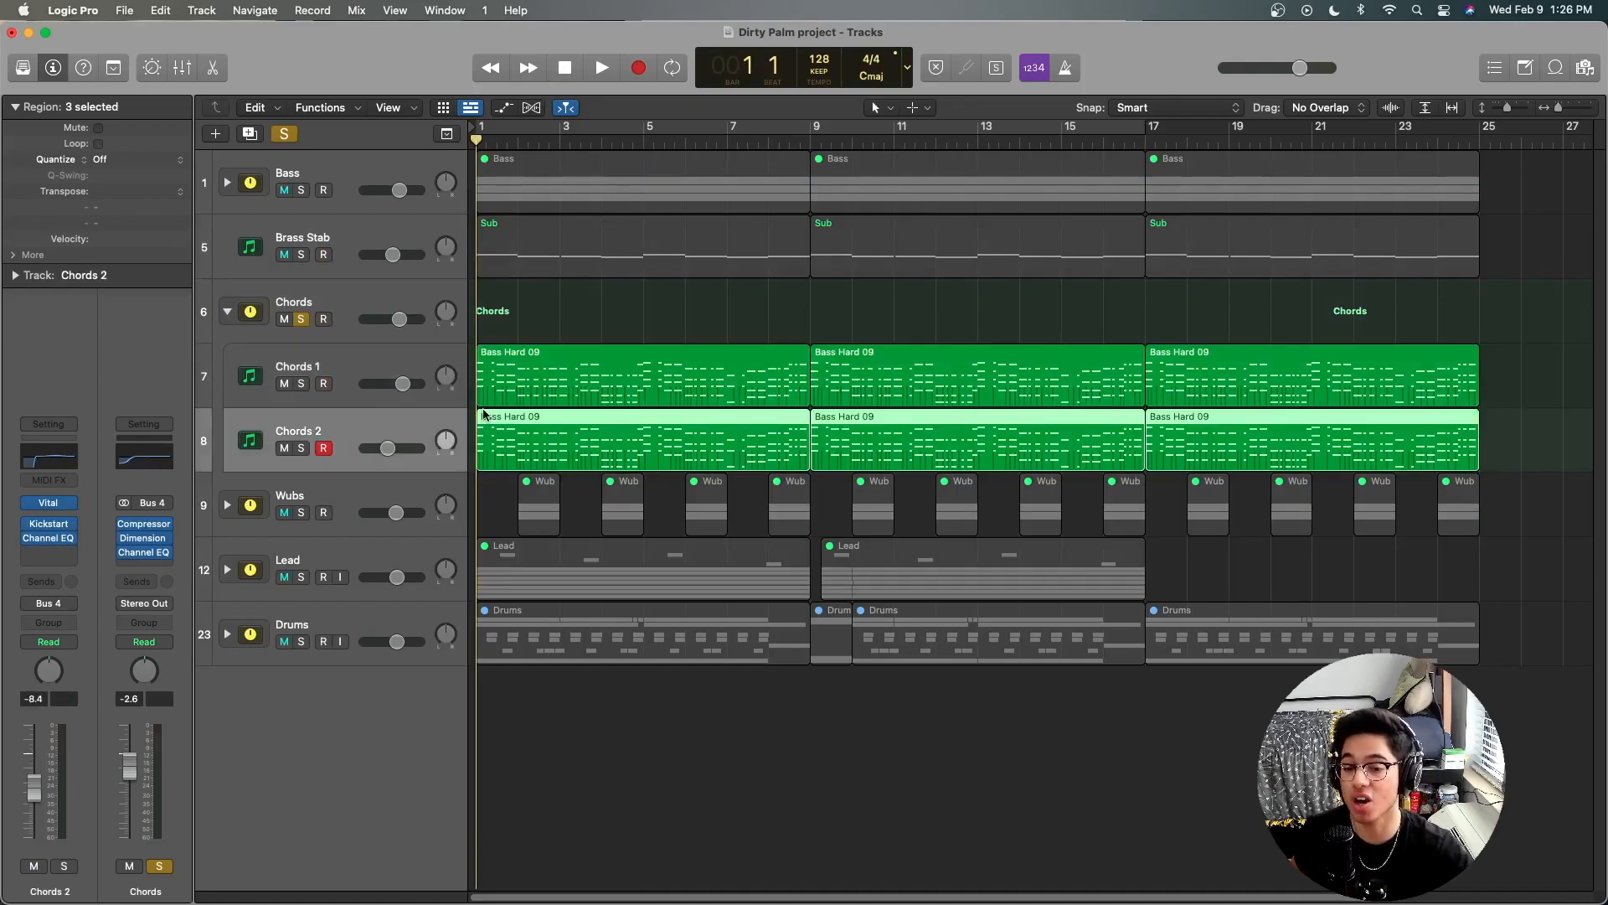
Step: Compare the MIDI regions of the Chords 1 and Chords 2 layers with the Bass stack's regions
click(375, 168)
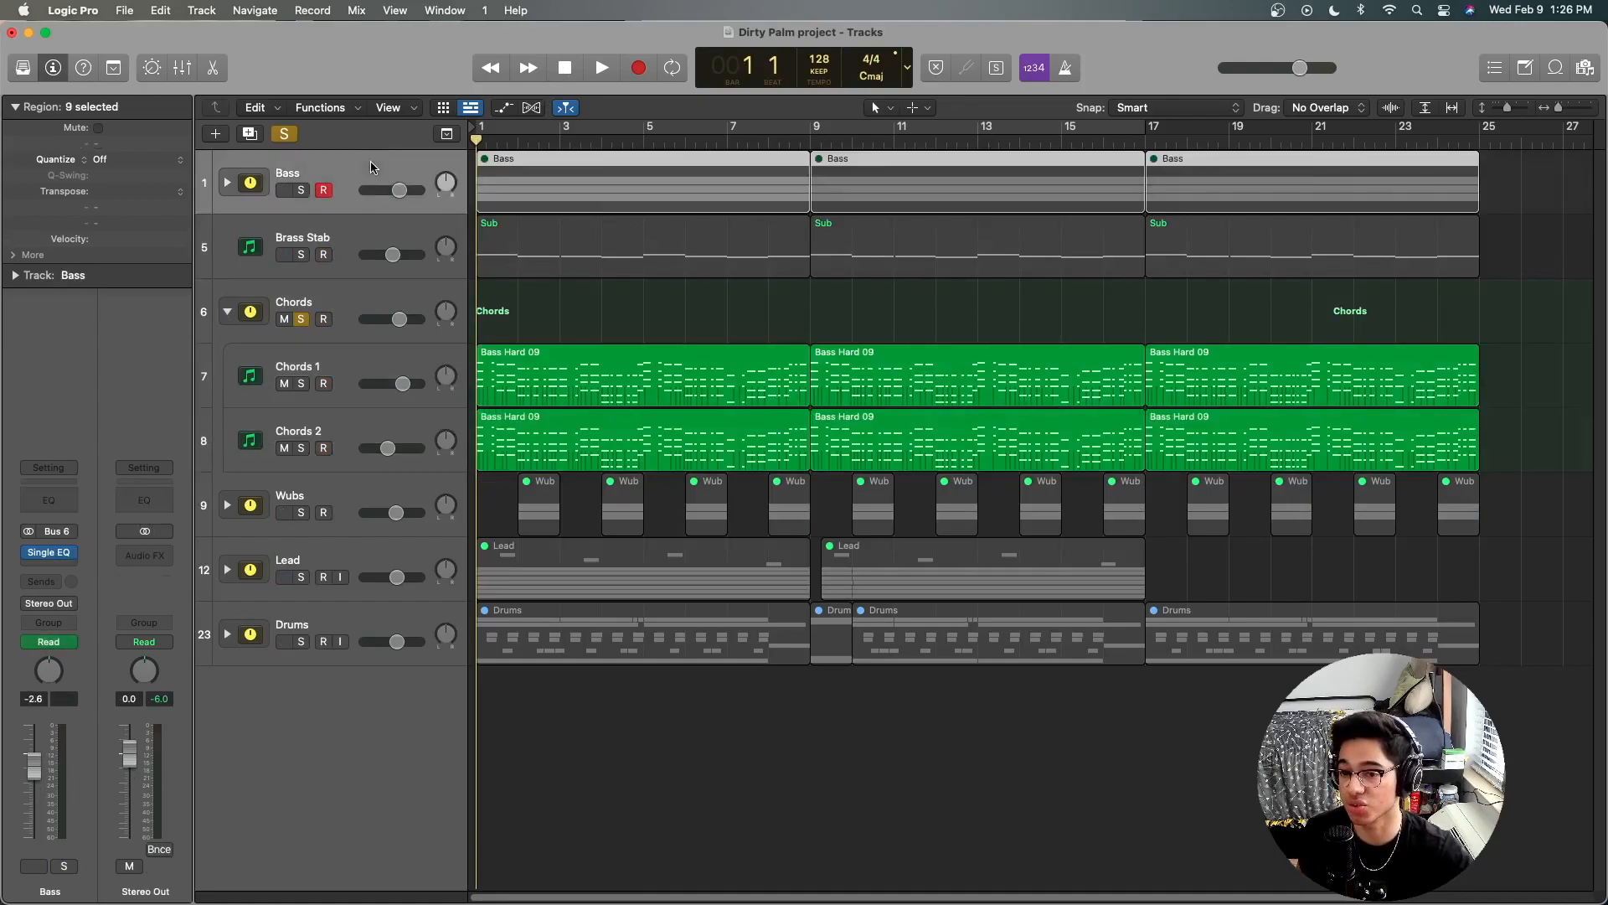
click(362, 360)
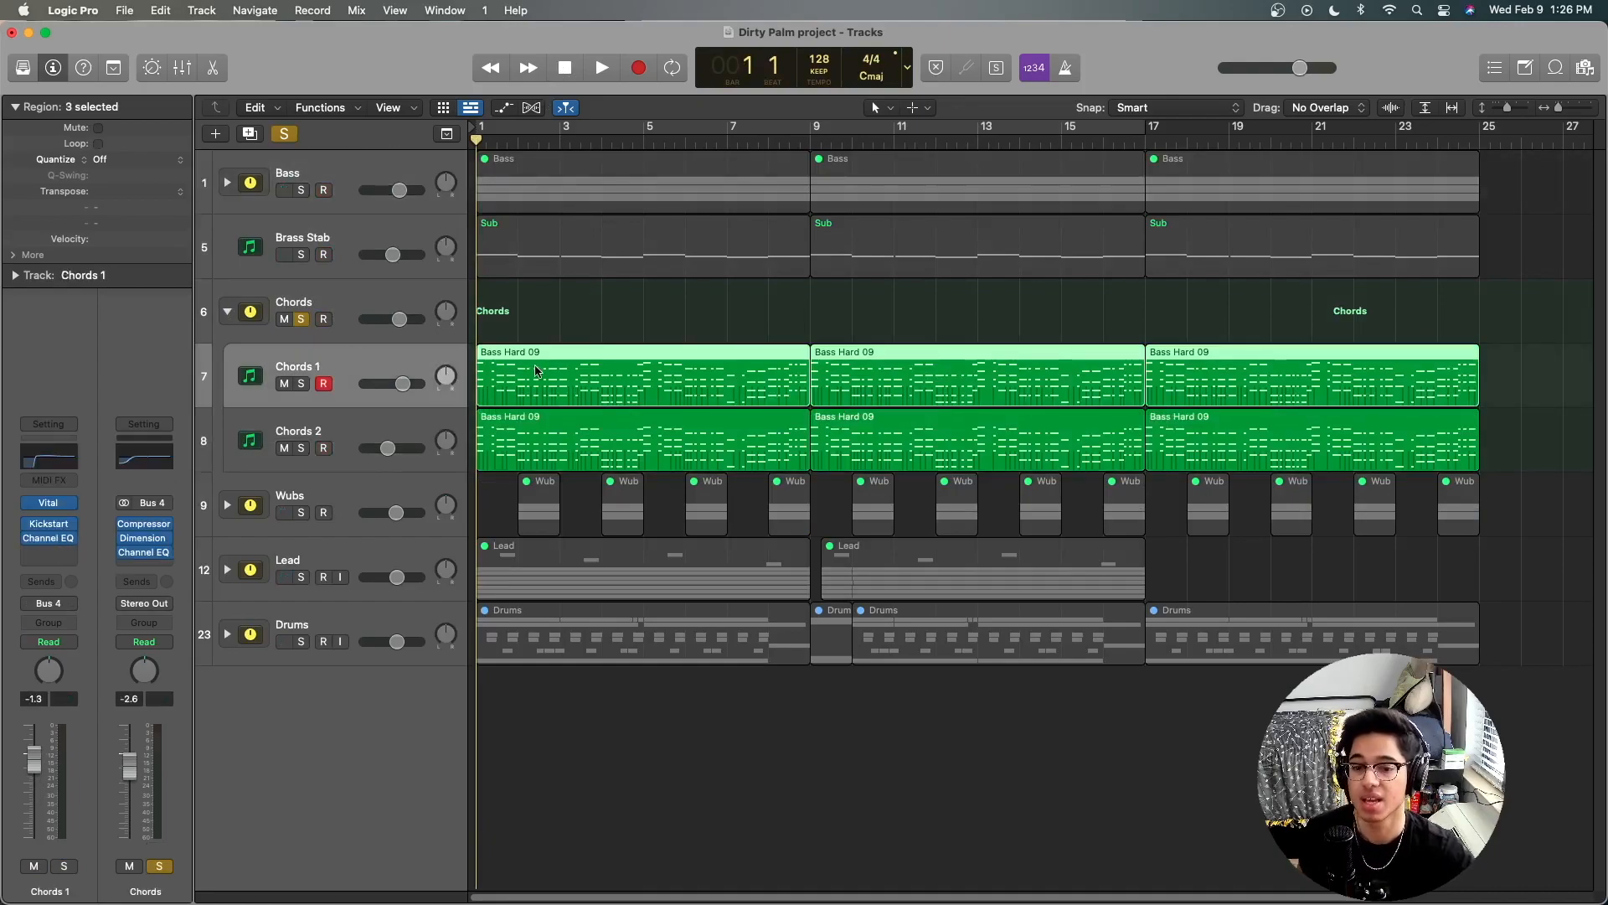
click(573, 302)
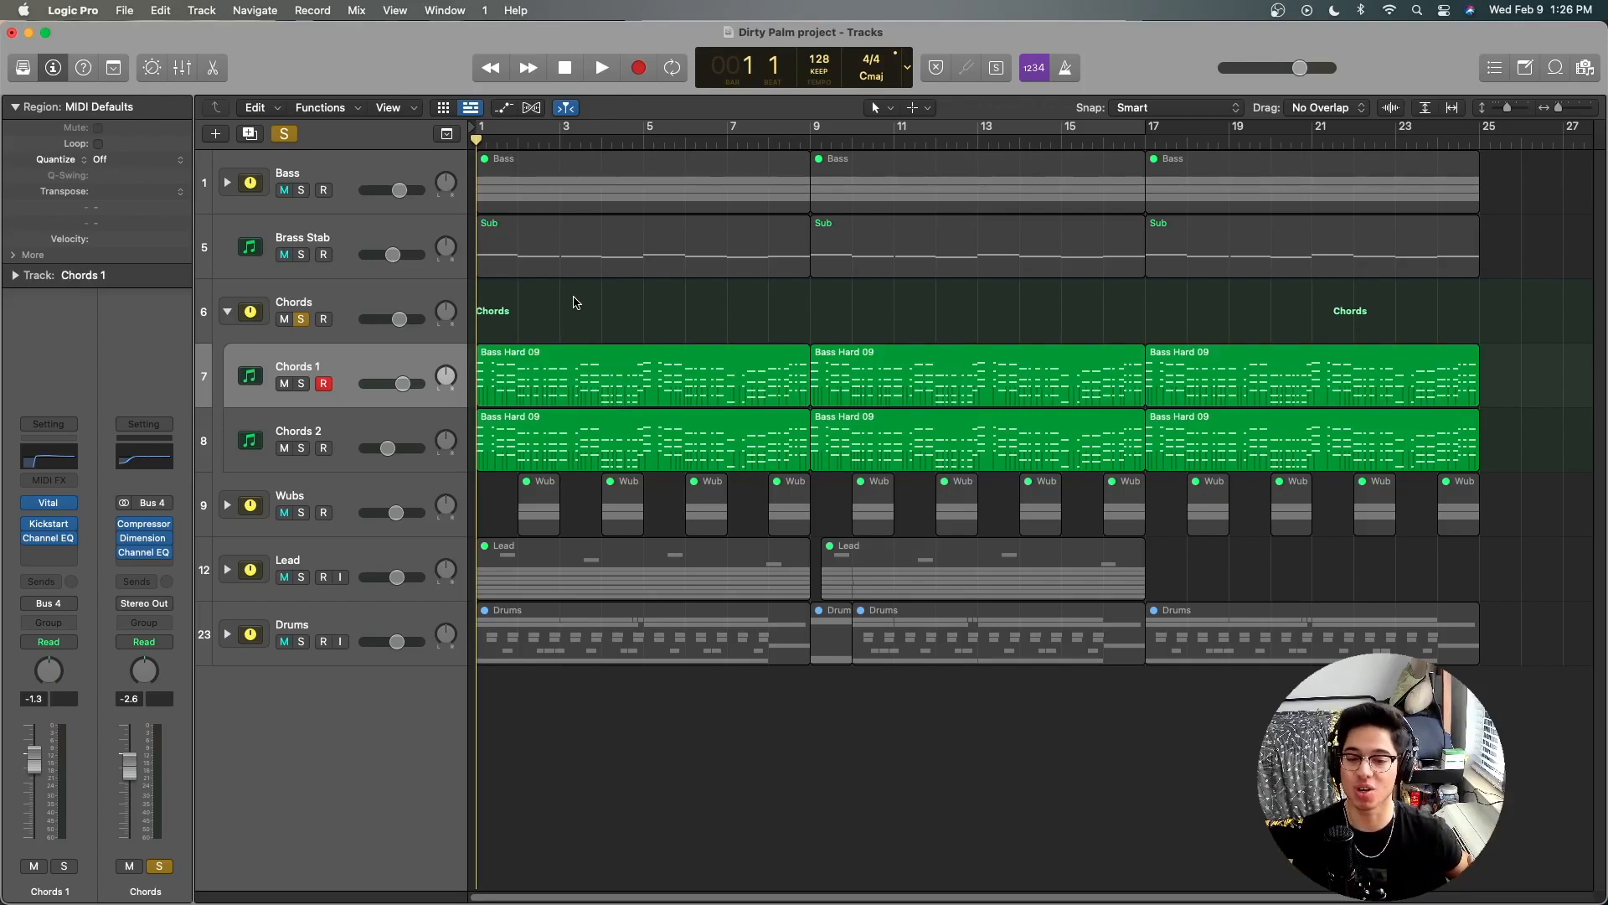
click(361, 423)
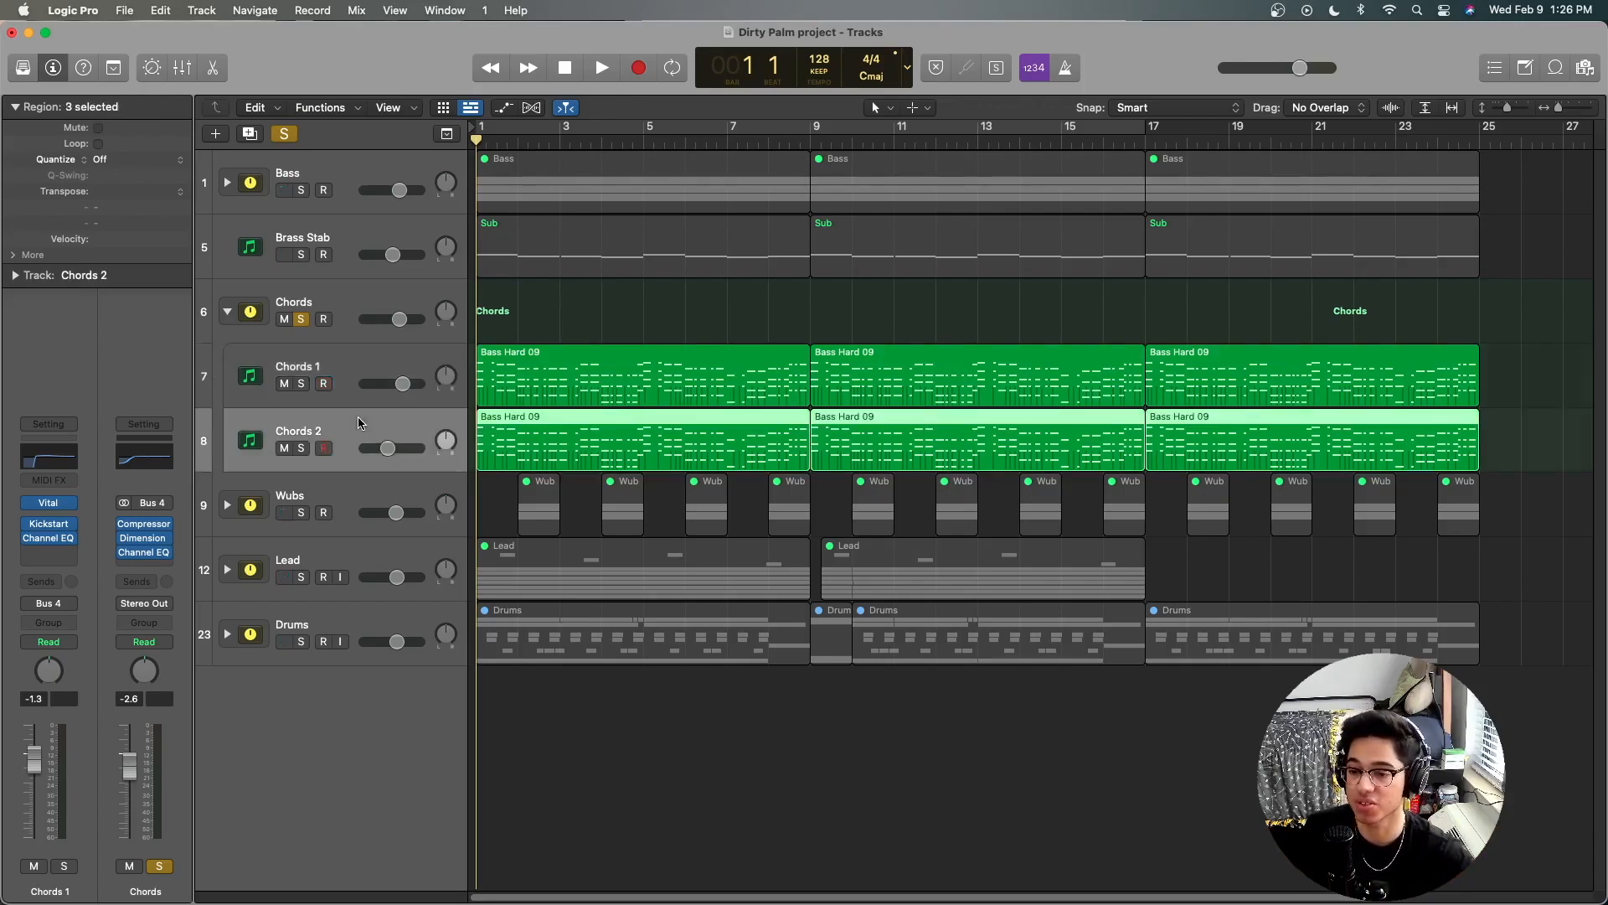
Step: Examine the Channel EQ on the Chords 1 track, closing the plug-in window when done
click(352, 370)
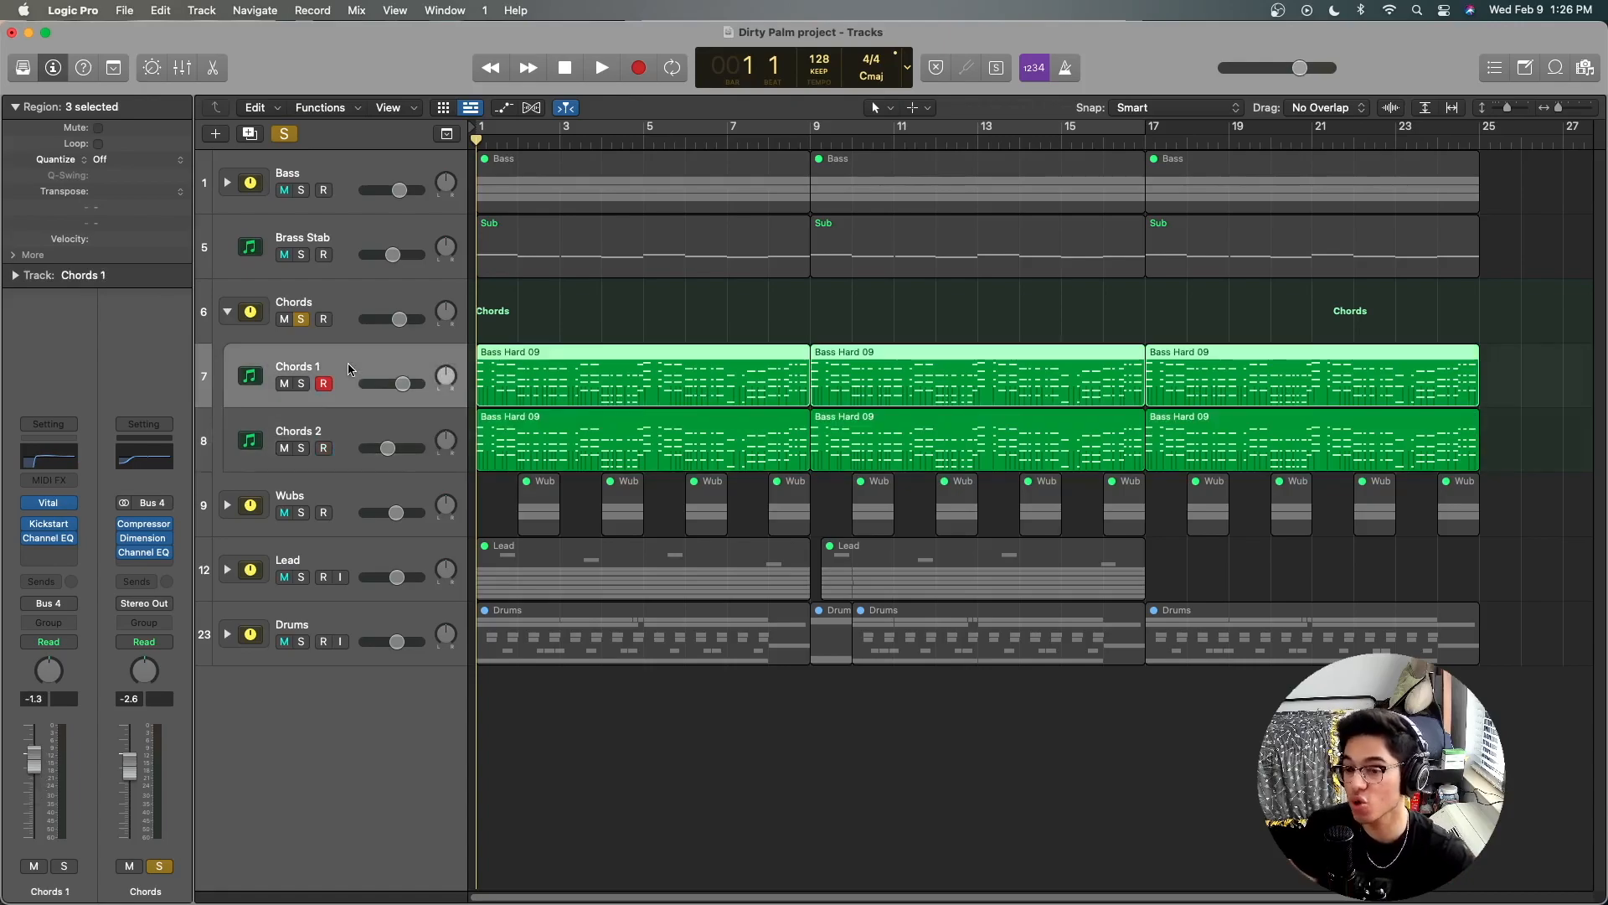
click(63, 457)
drag(846, 257, 846, 178)
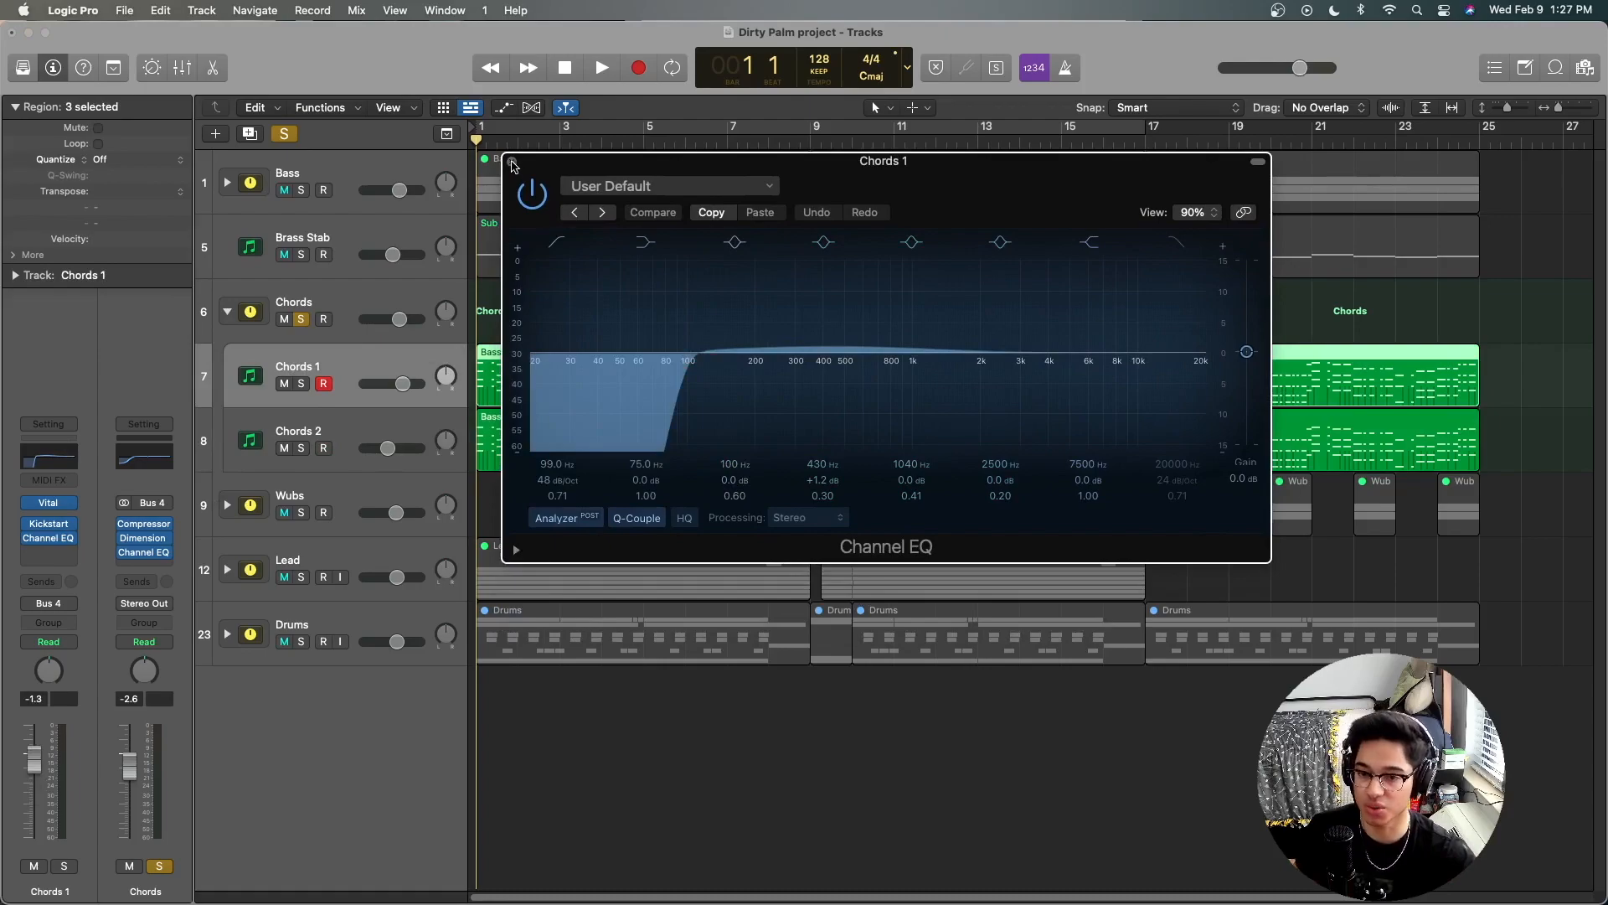
click(510, 158)
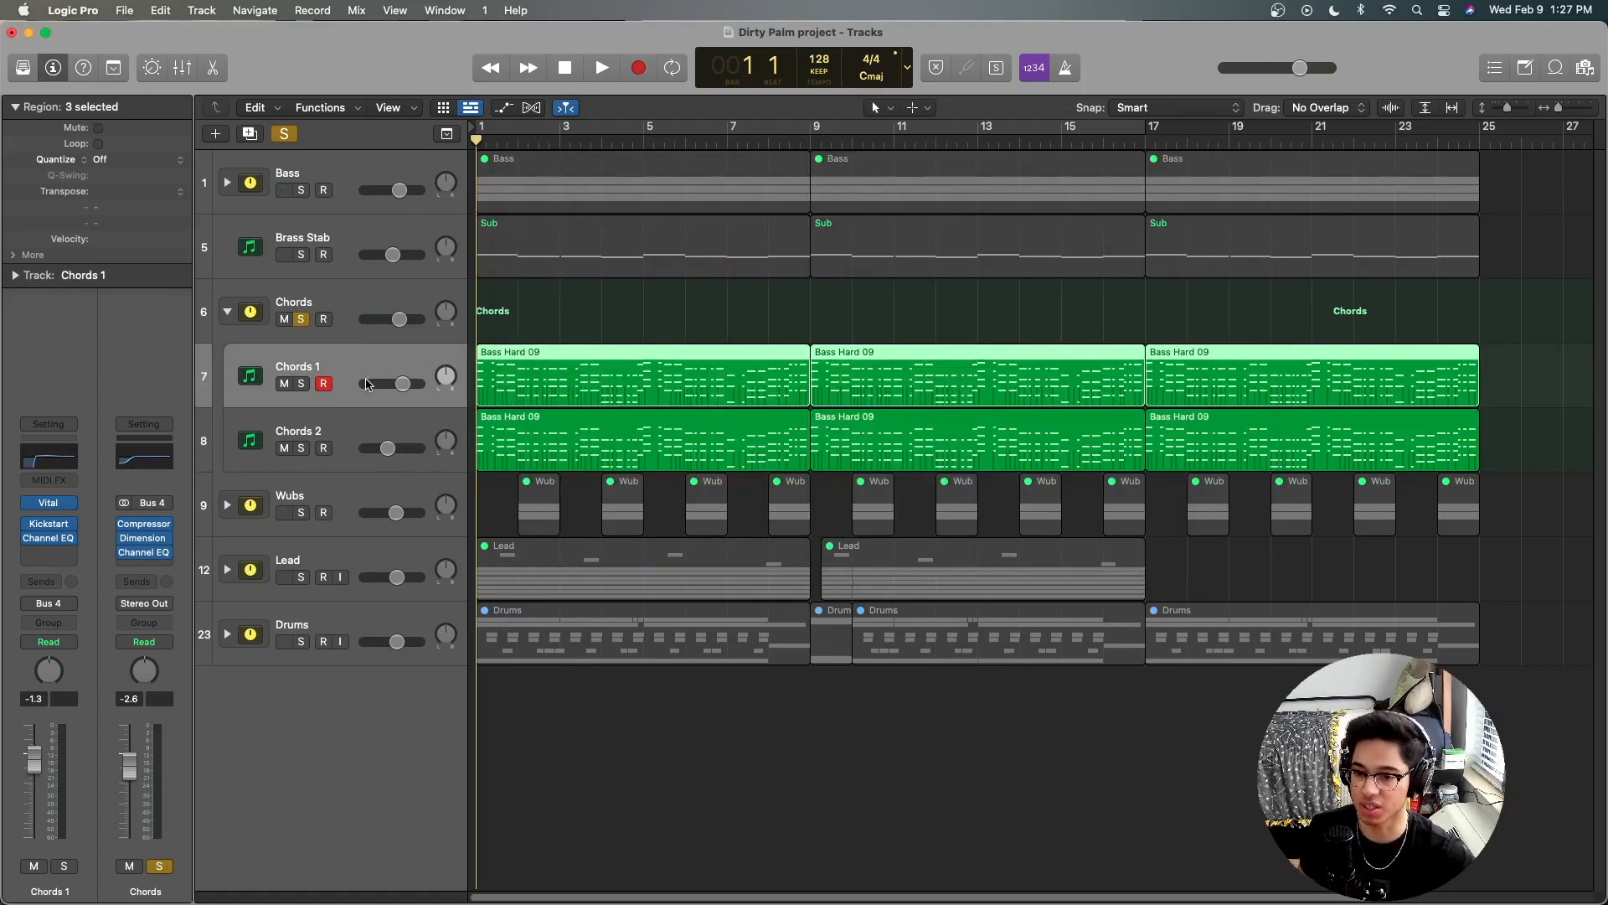
Step: Examine the Kickstart sidechain curve and mix amount on the Chords 2 track
click(347, 434)
click(48, 524)
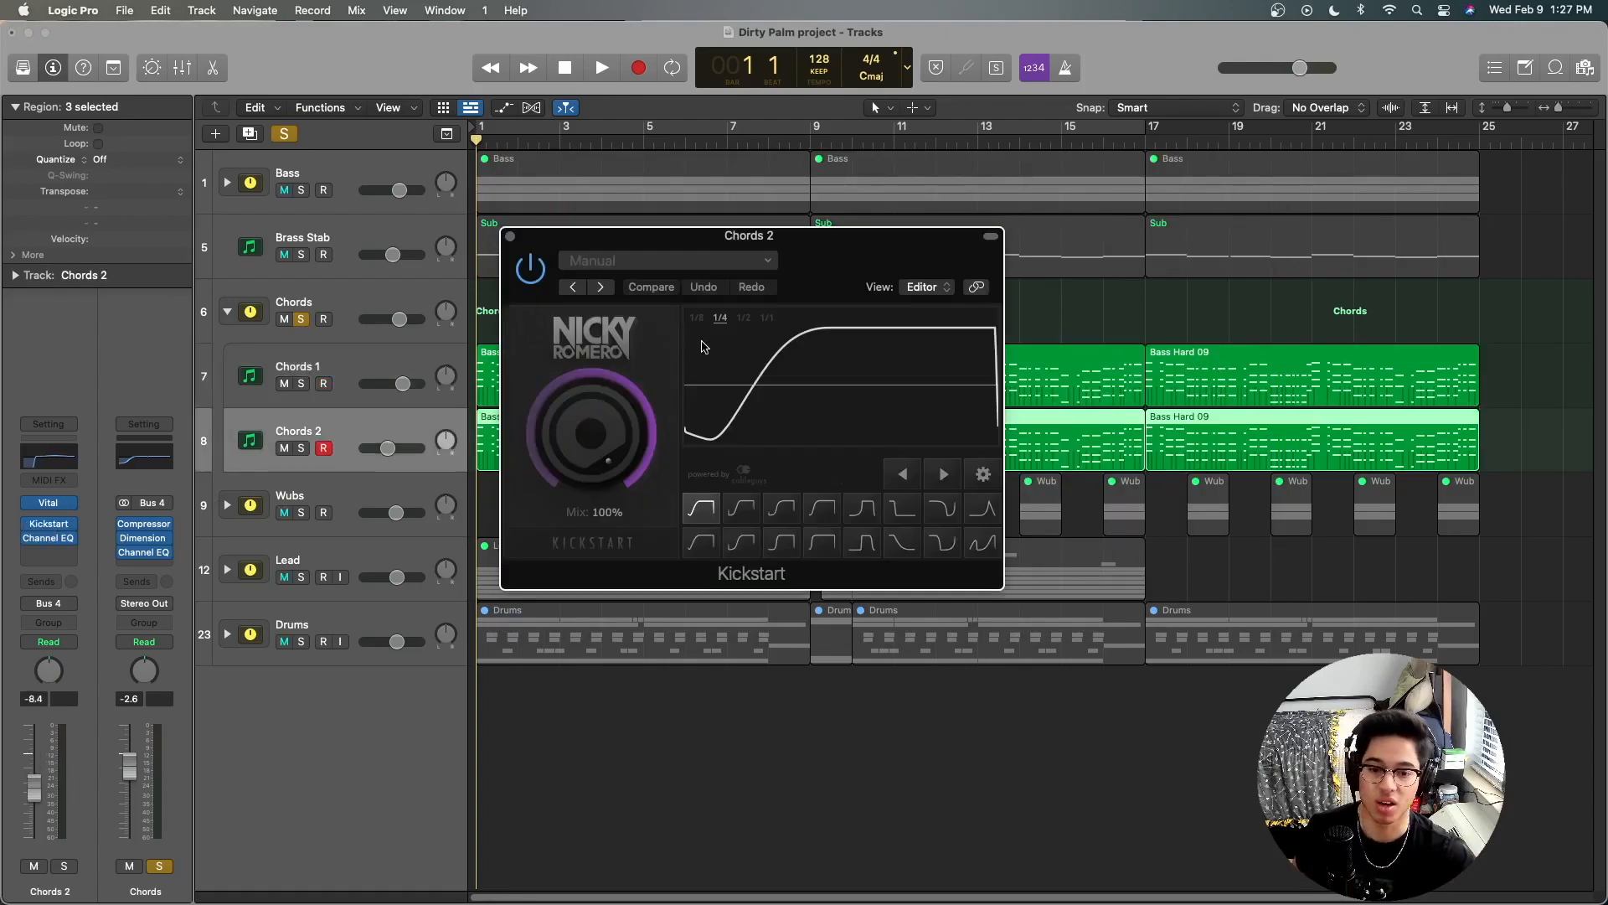
click(510, 238)
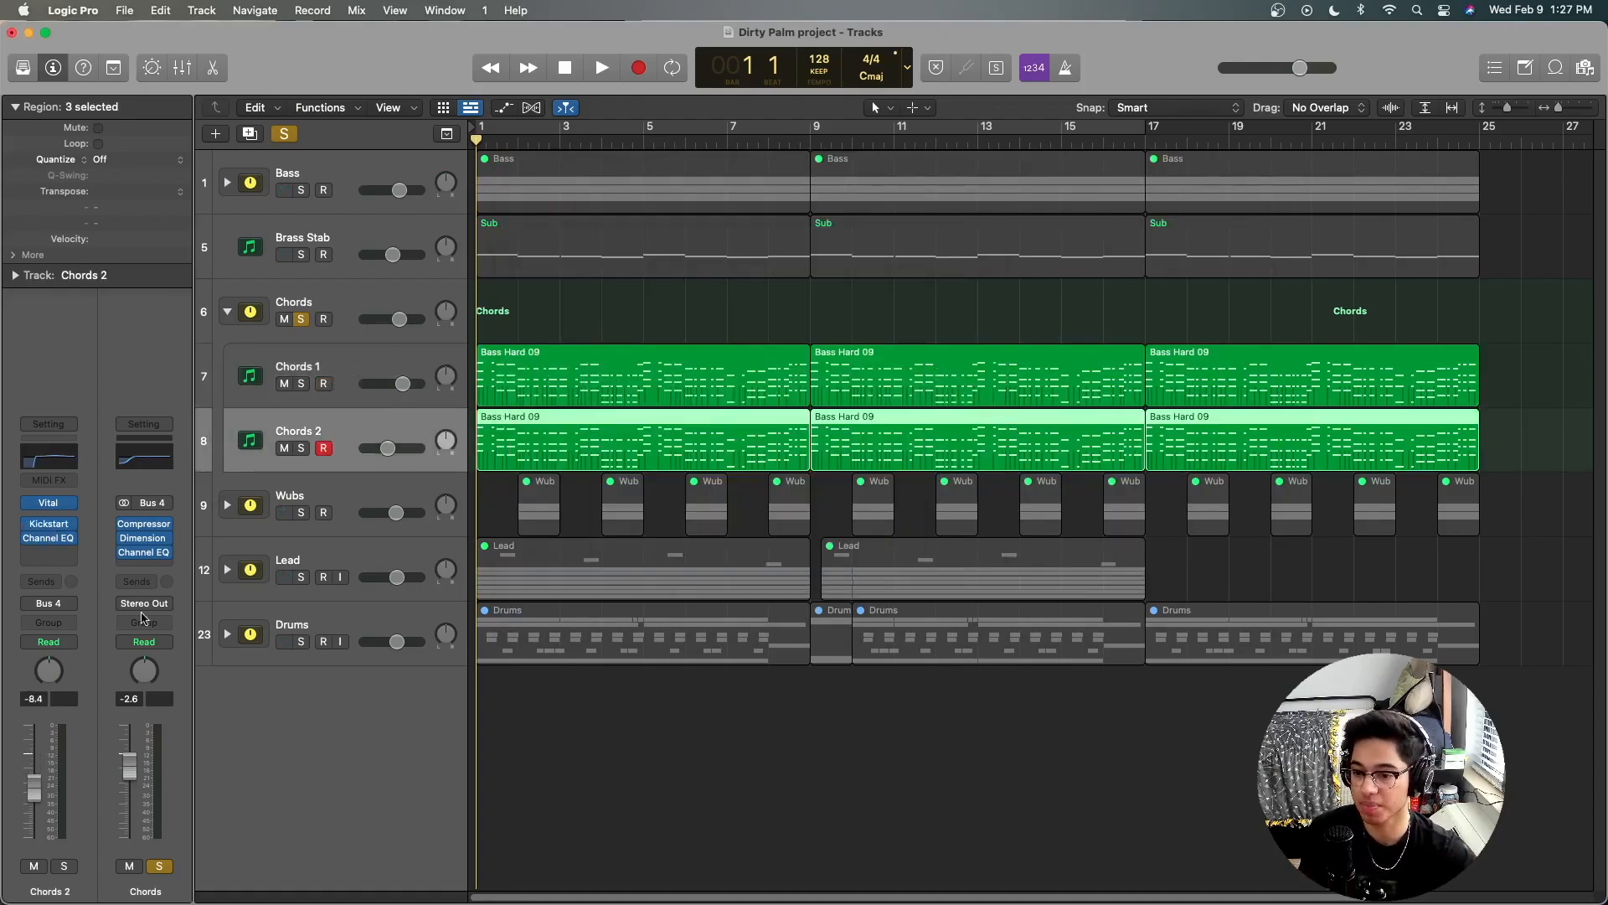
click(49, 523)
drag(796, 238, 929, 248)
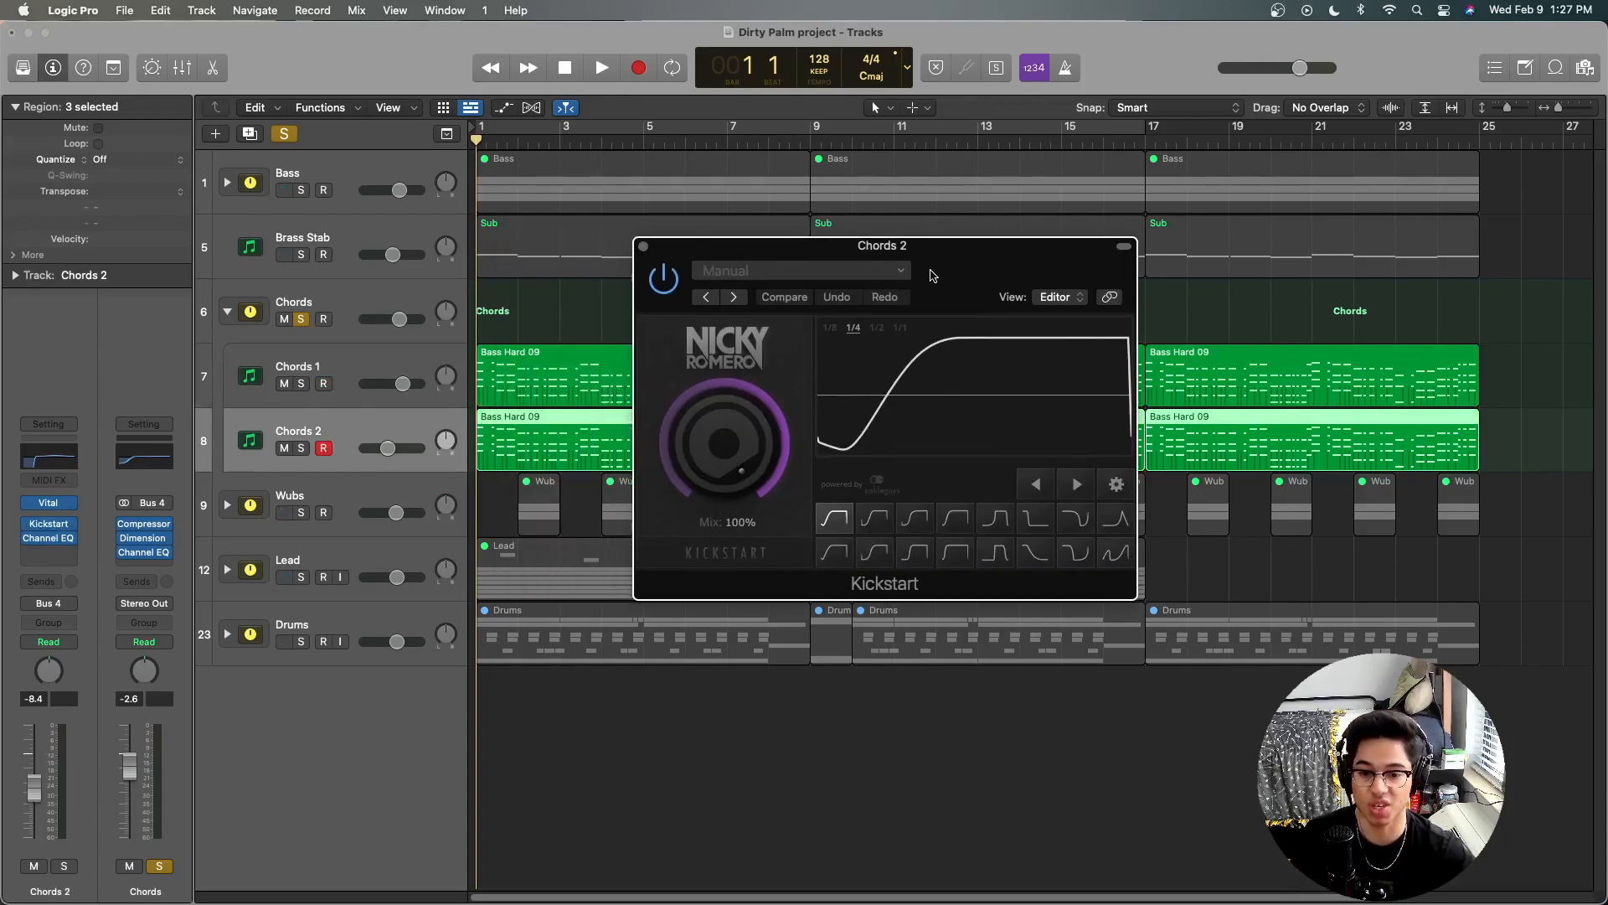
Step: Compare the Kickstart sidechain curve and mix on Chords 1 with the one on Chords 2, closing both plug-in windows when done
click(357, 357)
click(56, 530)
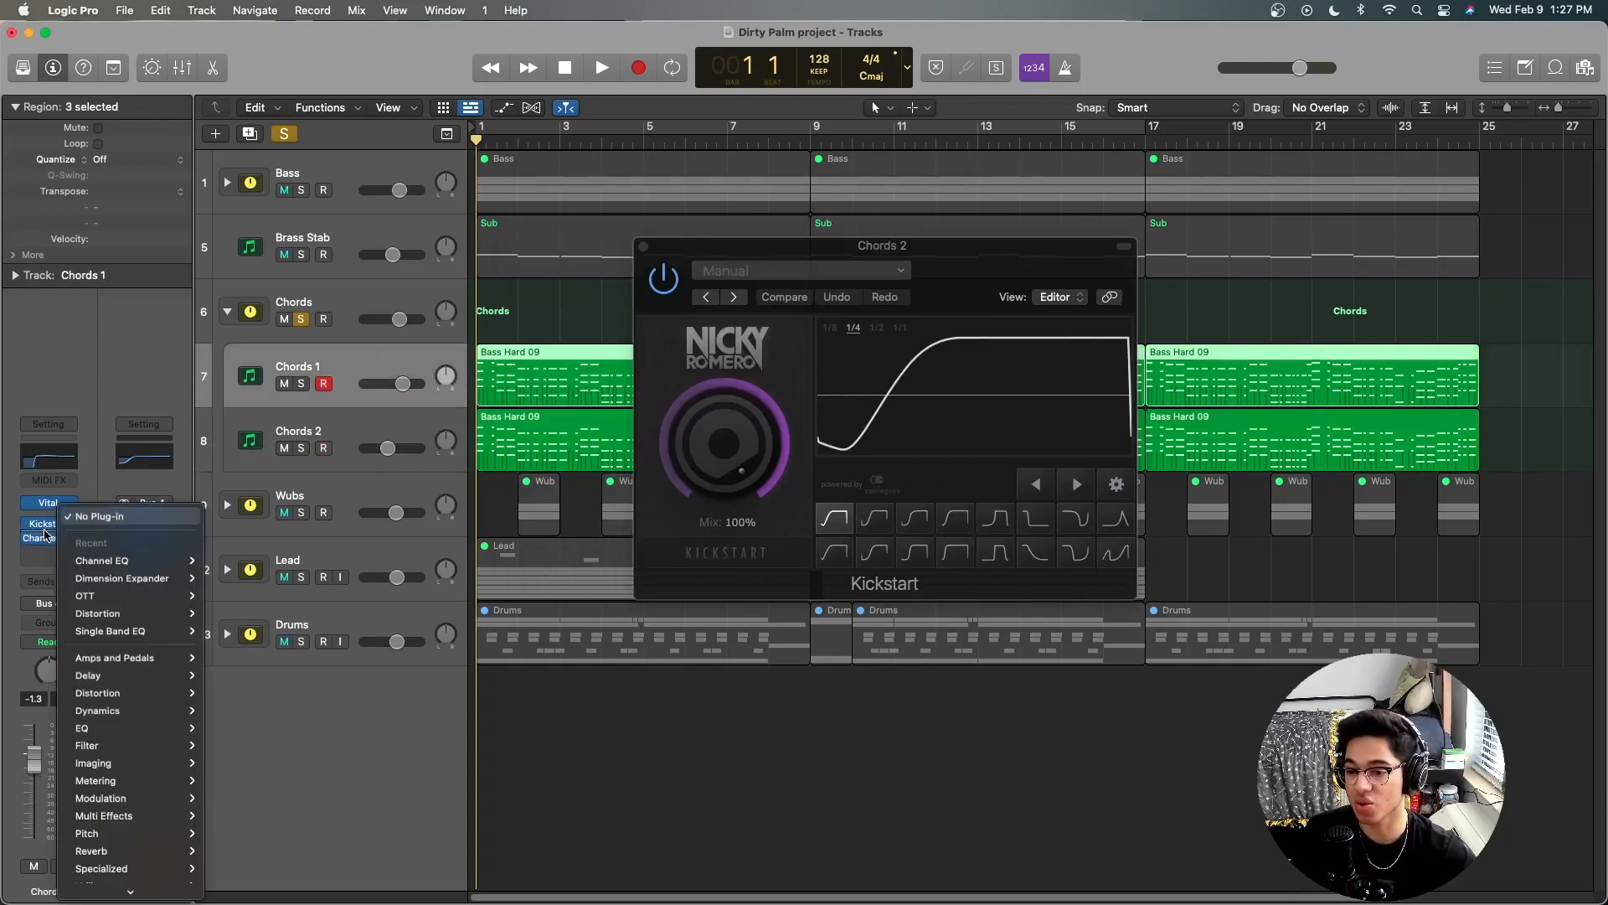
click(195, 406)
click(52, 523)
drag(792, 263, 414, 274)
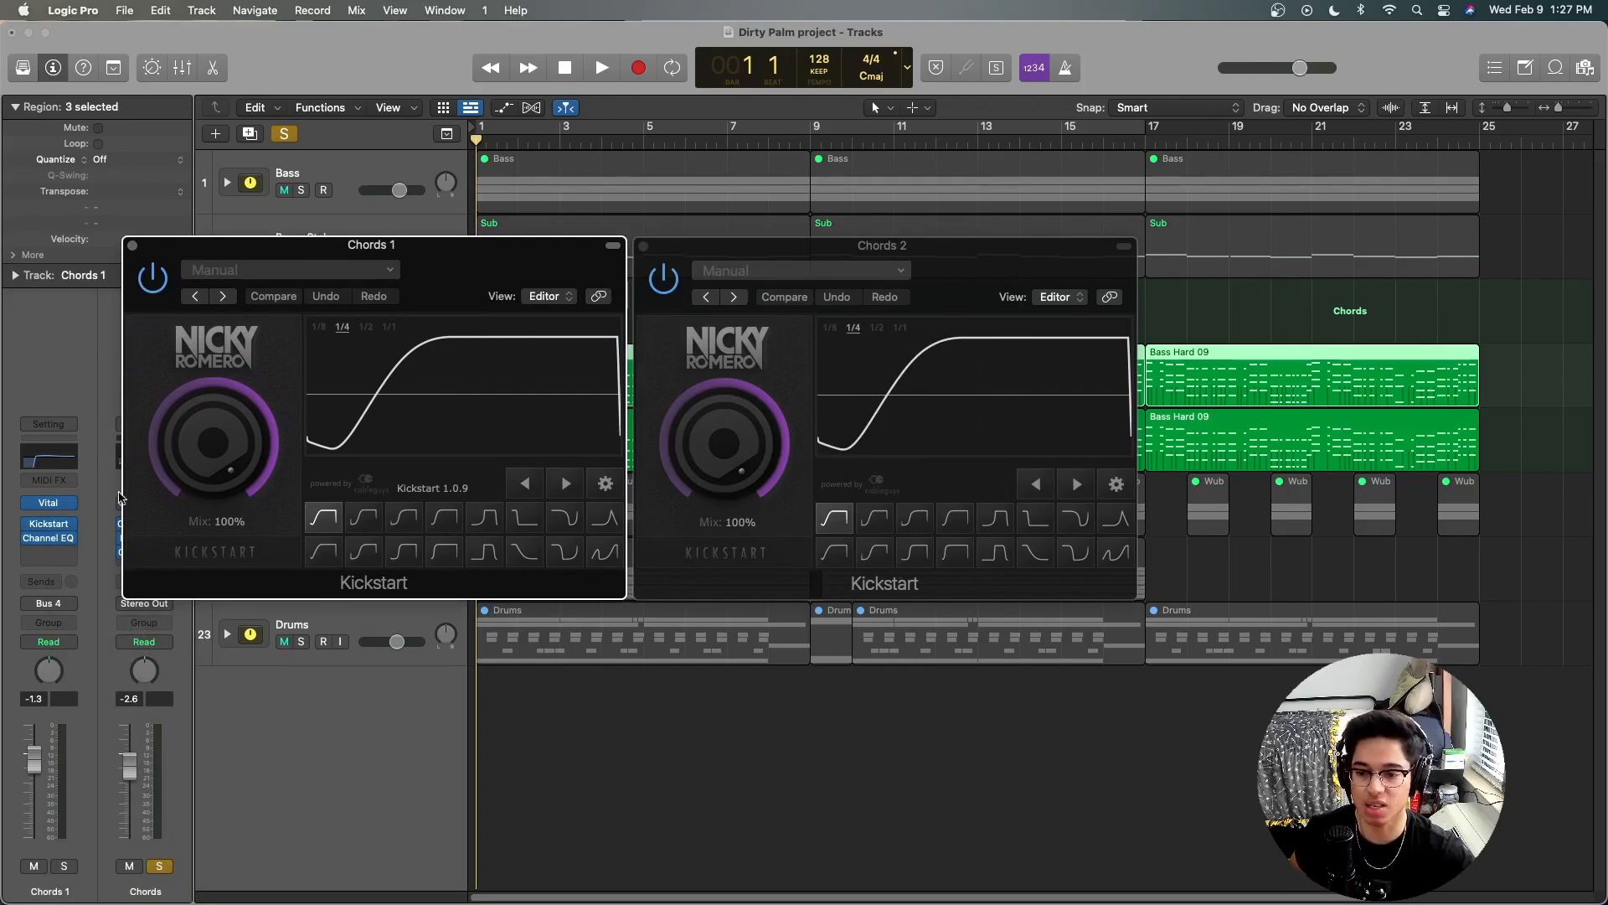
click(132, 245)
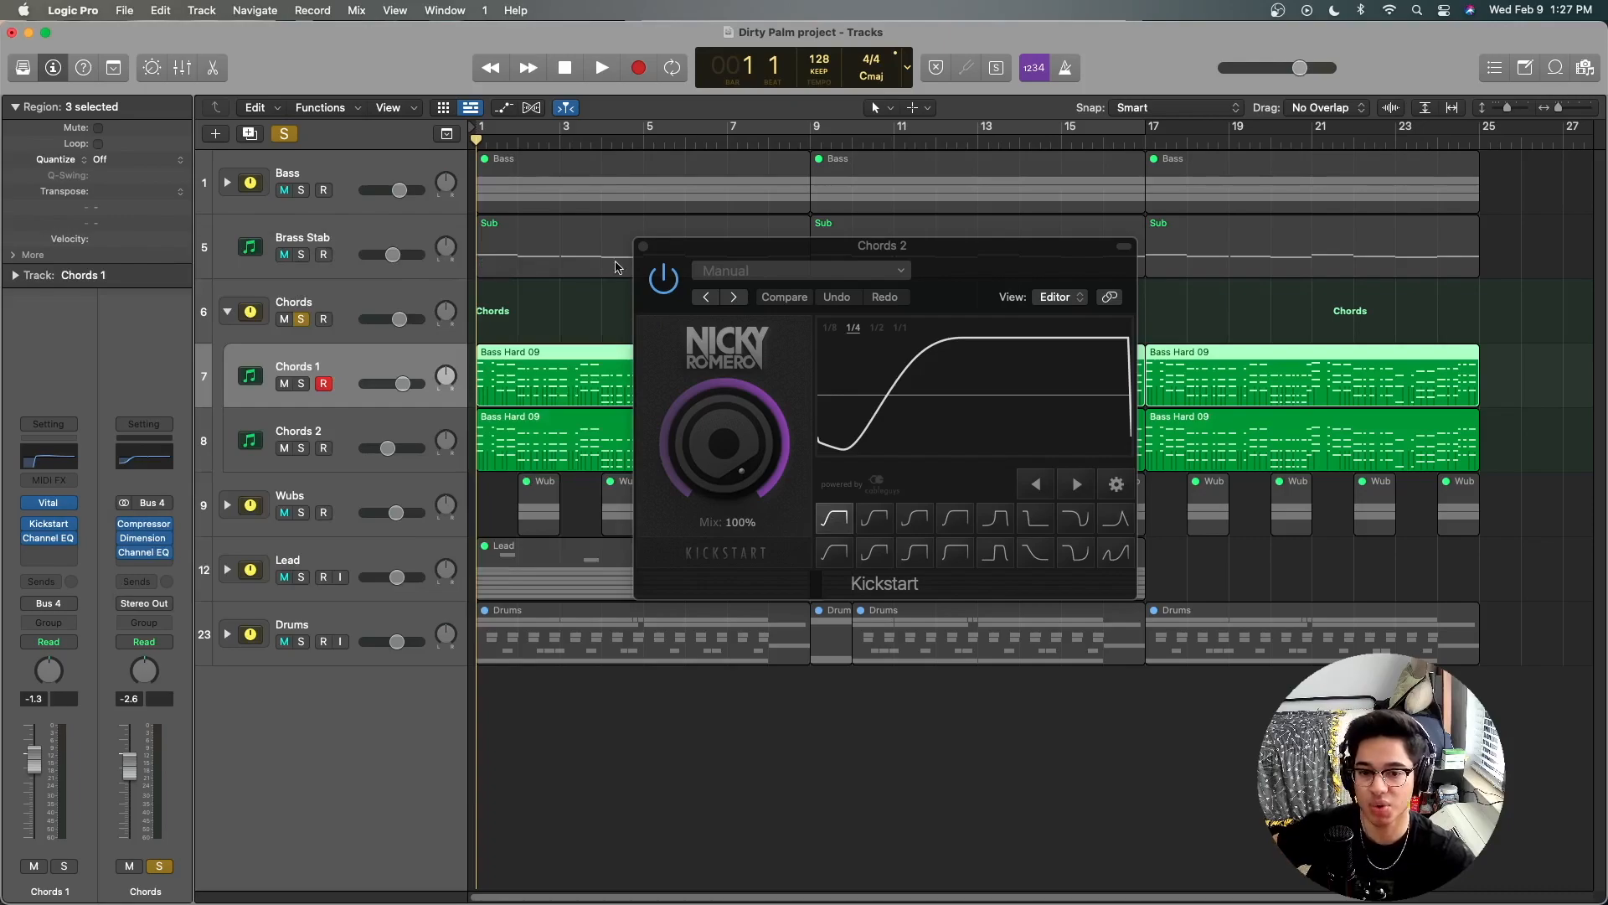
click(642, 247)
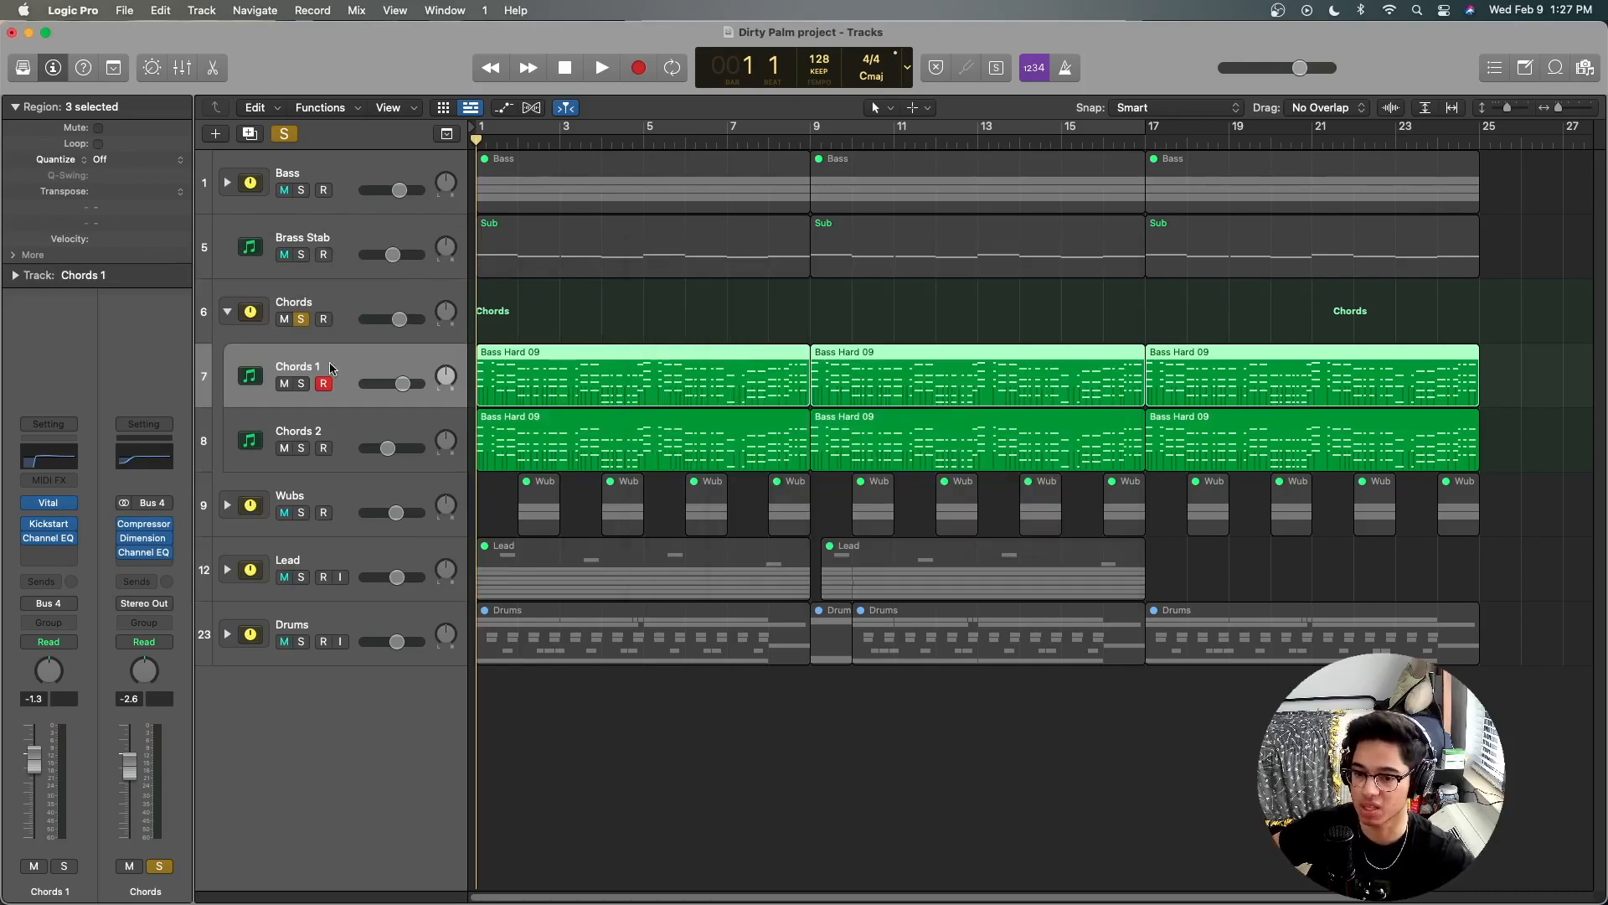
Step: Audition the soloed Chords stack from the project start, clear its solo and collapse it, leaving the Wubs stack selected
click(346, 295)
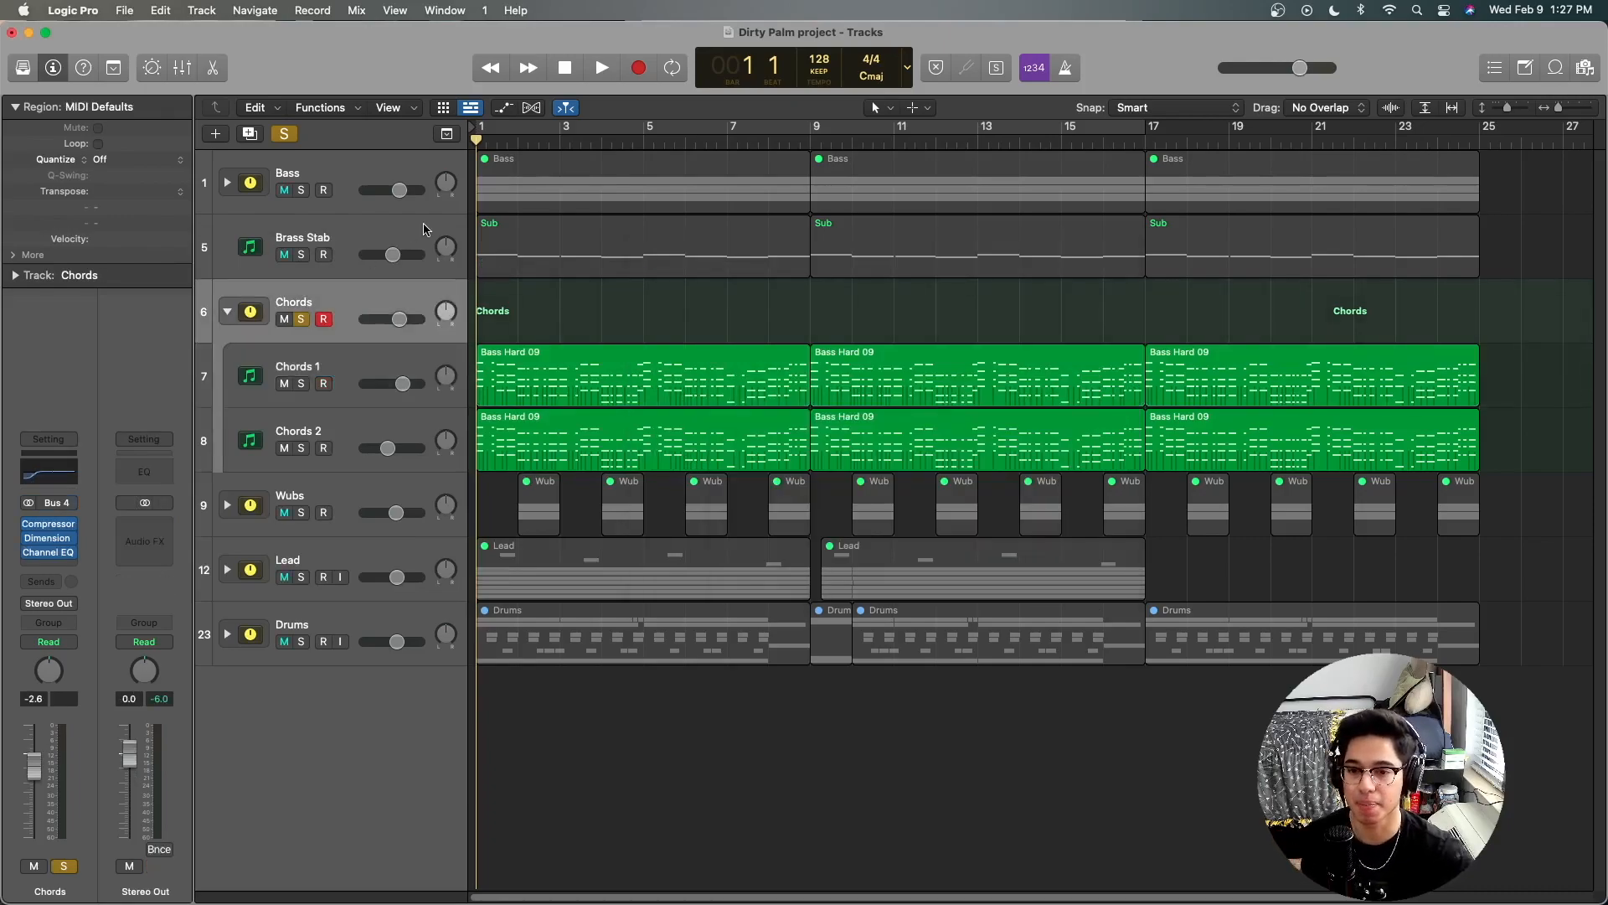
key(space)
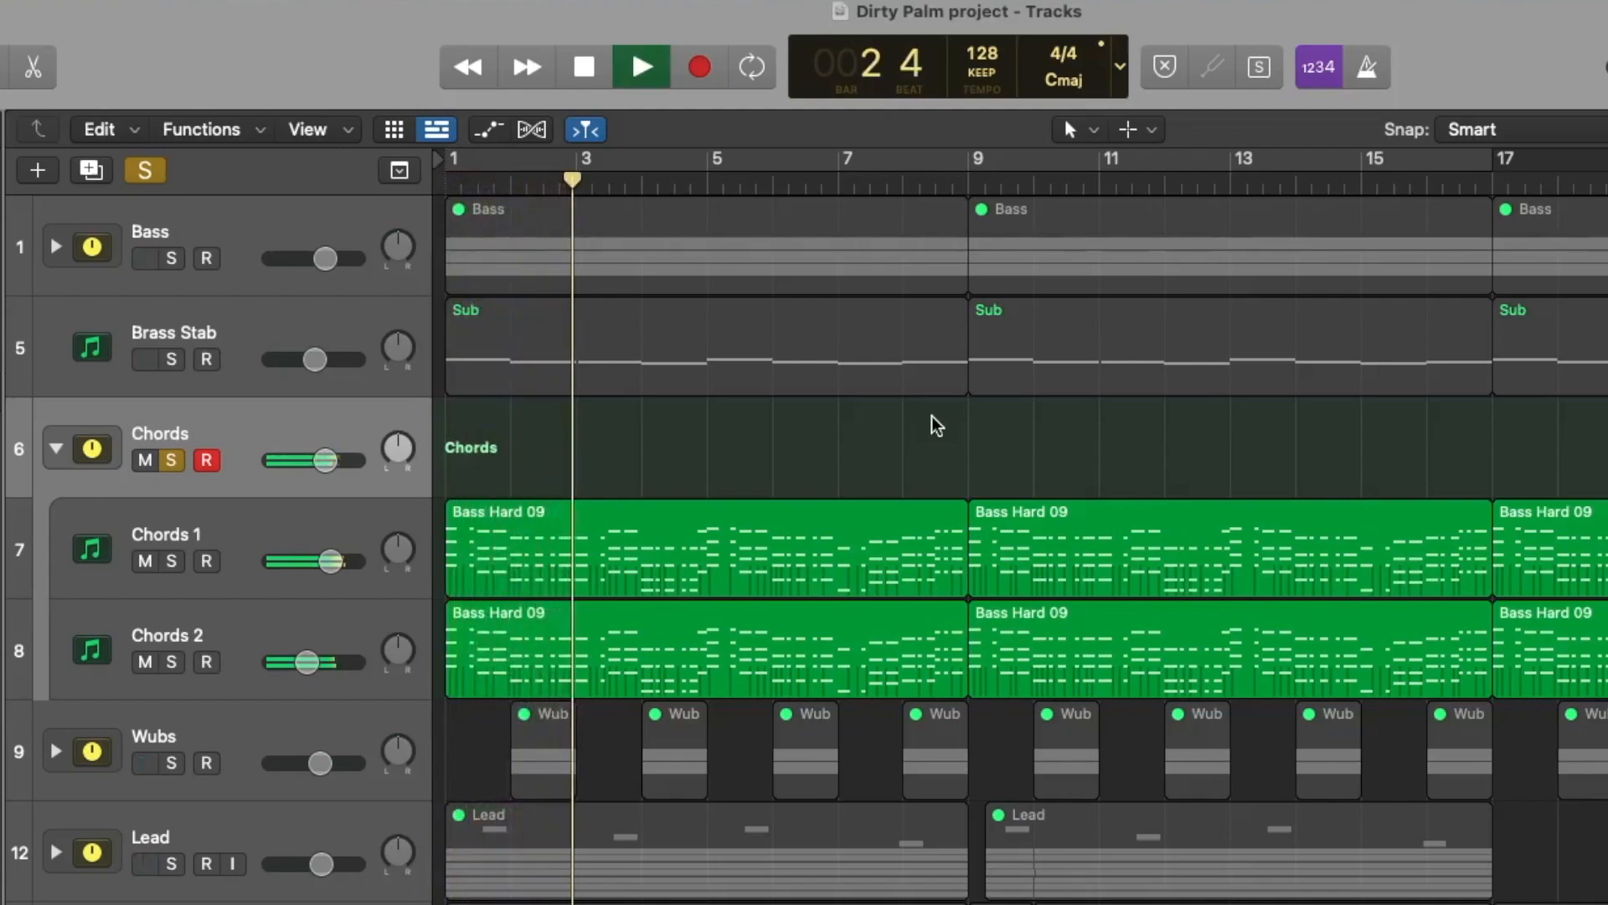
click(330, 373)
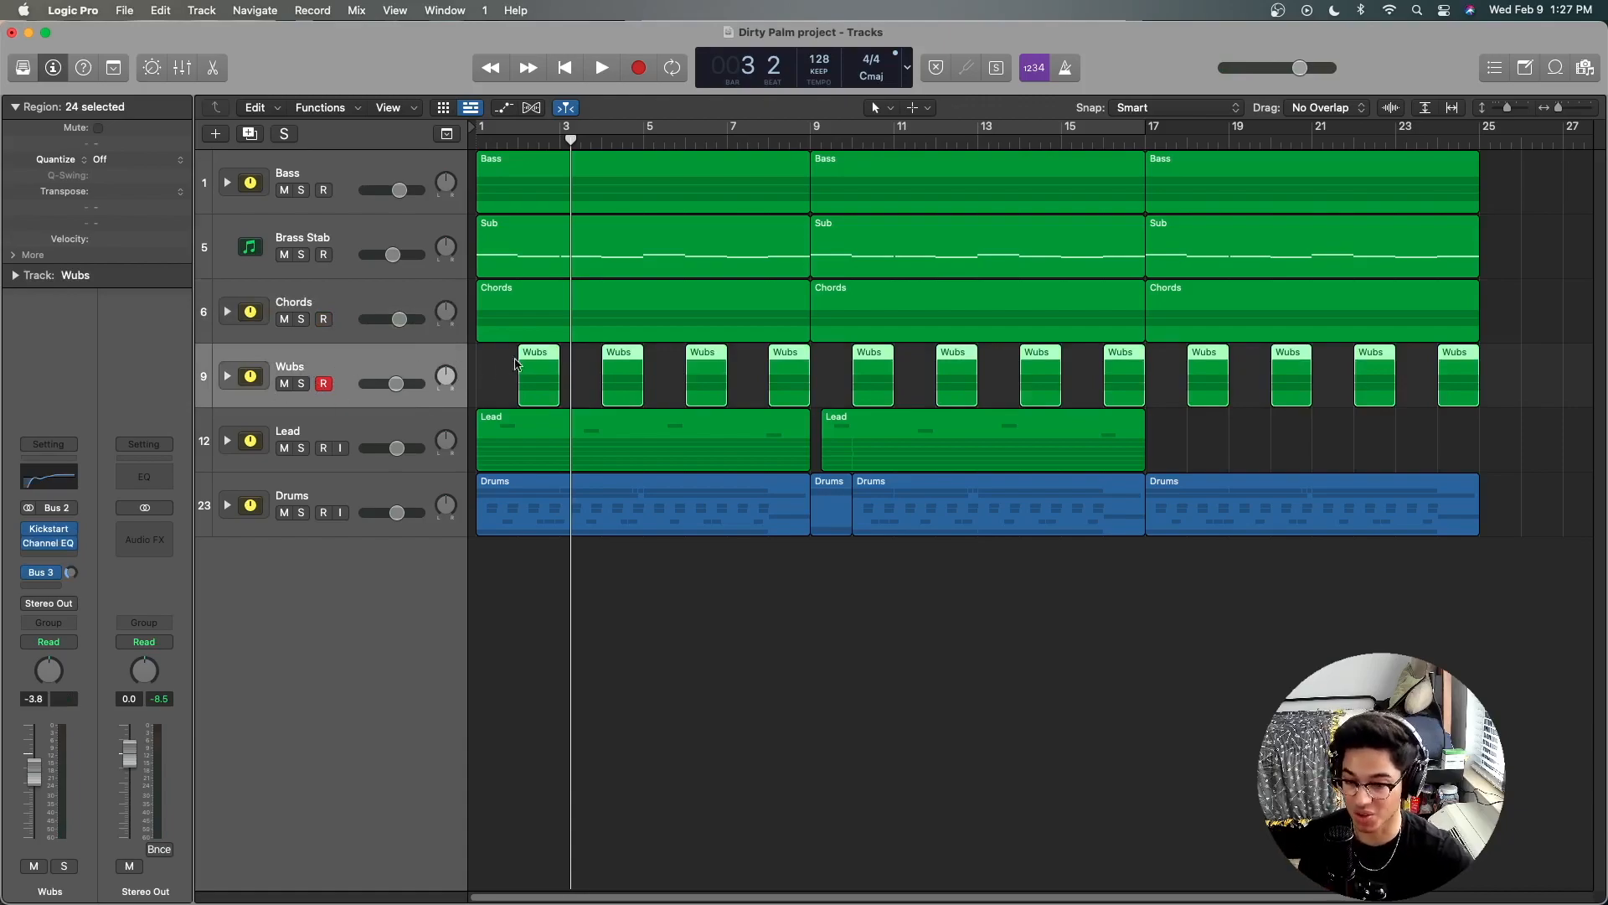
Step: Solo the Lead stack and expand it to show its reverse FX and lead layers
click(350, 425)
click(512, 373)
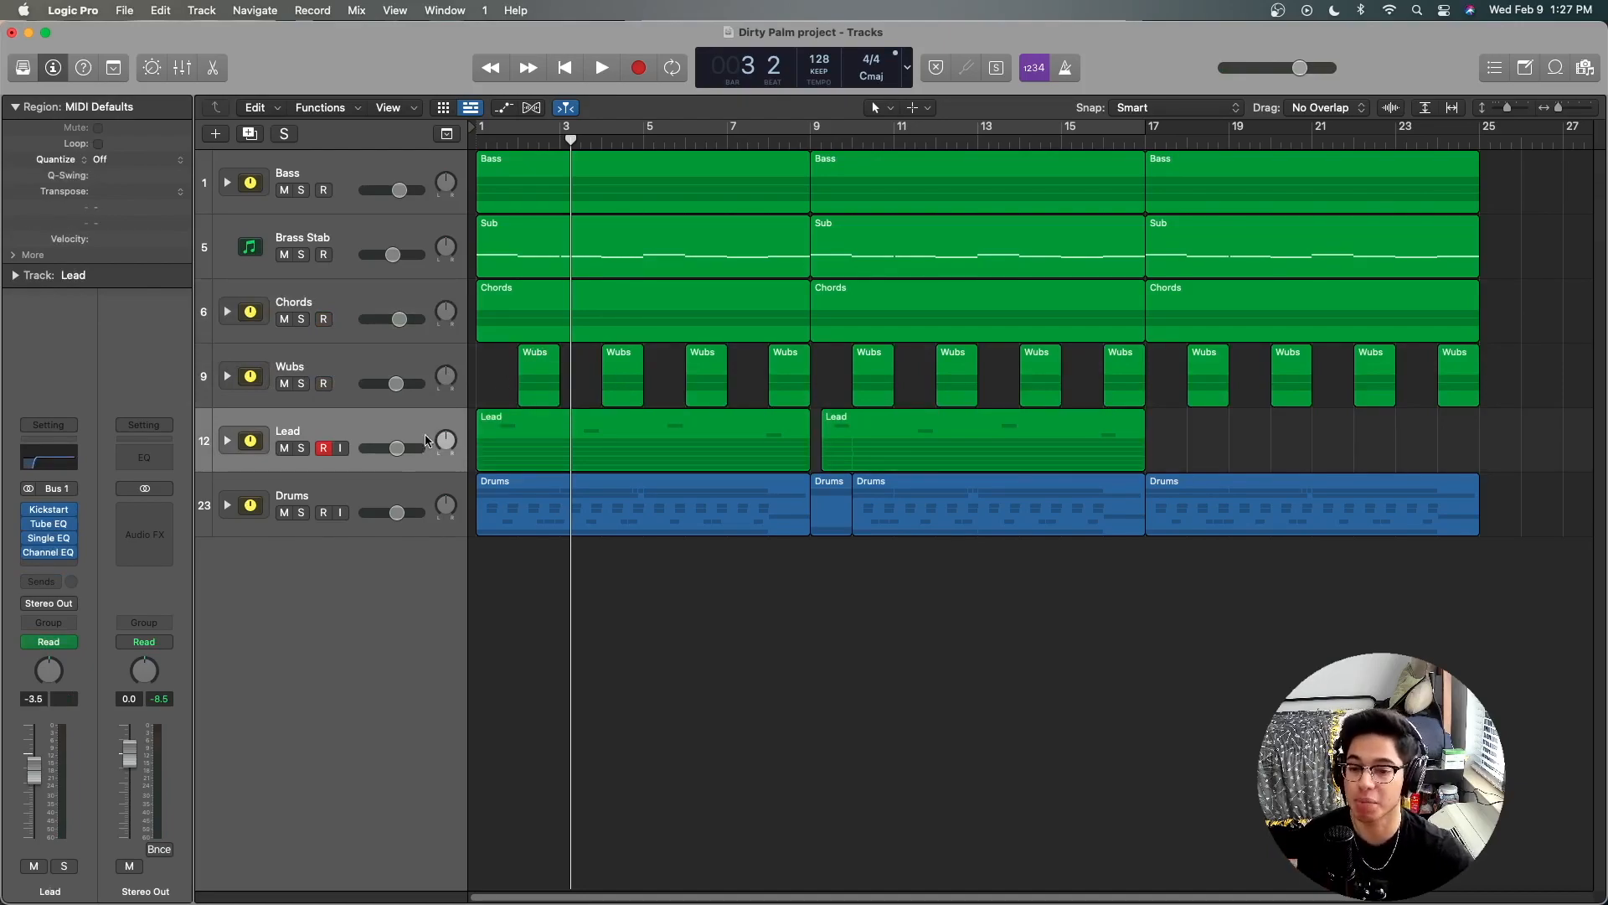
click(303, 448)
click(227, 440)
scroll(936, 631, down, 8)
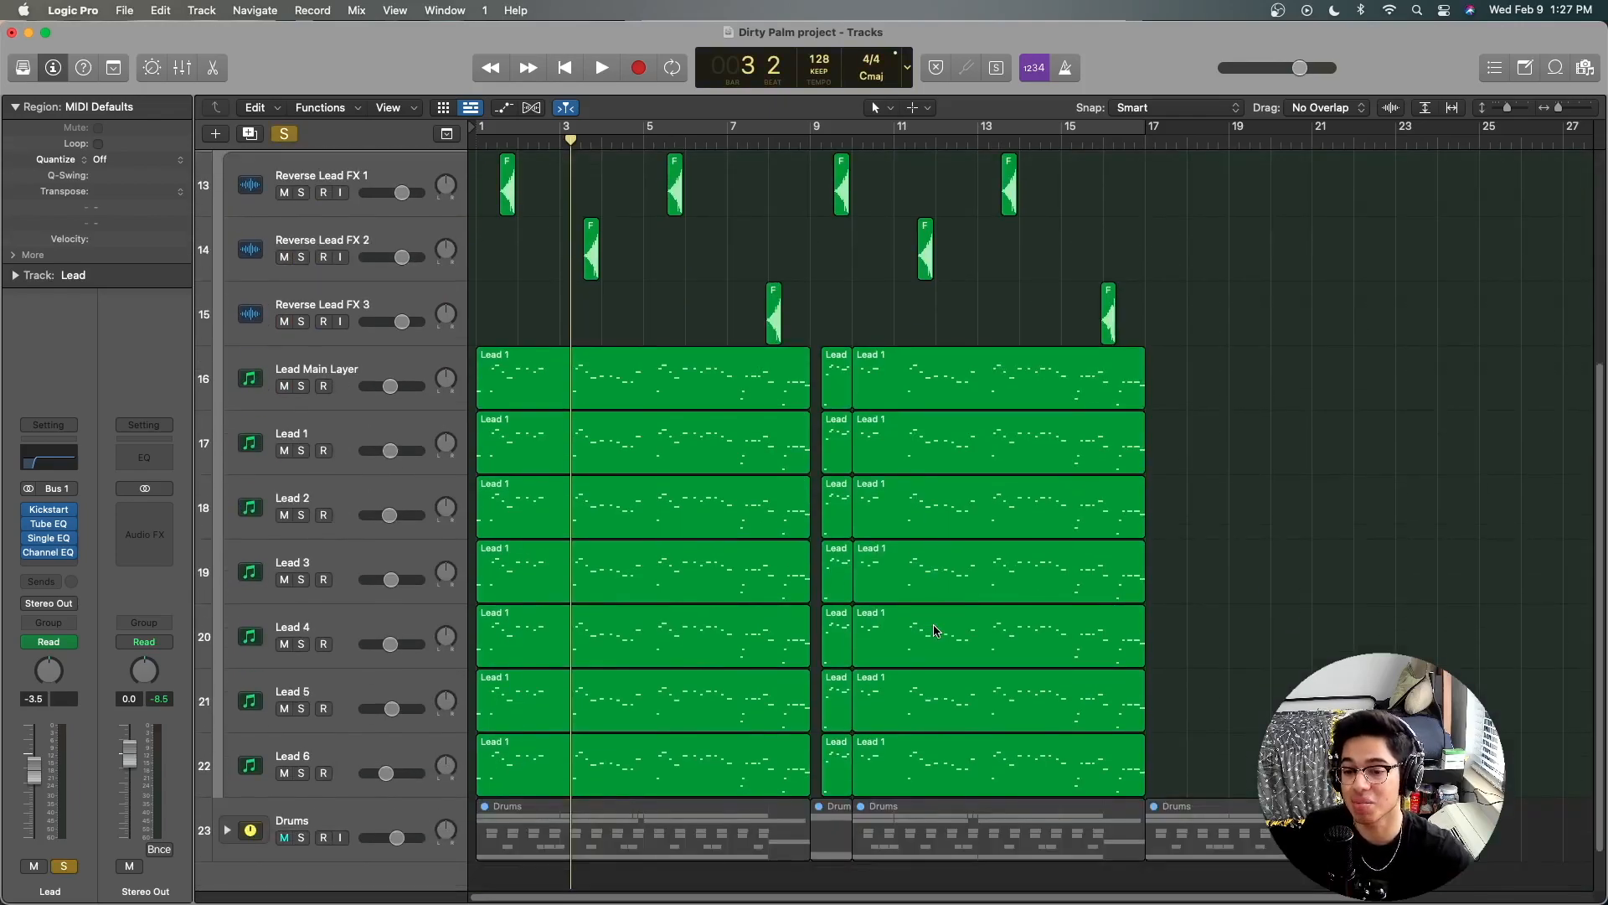
Step: Examine the Lead Main Layer and Lead 1 to Lead 6 tracks one by one, comparing their regions and channel strips
scroll(936, 630, down, 1)
click(348, 332)
click(342, 400)
click(342, 465)
click(348, 536)
click(342, 591)
click(336, 641)
click(344, 712)
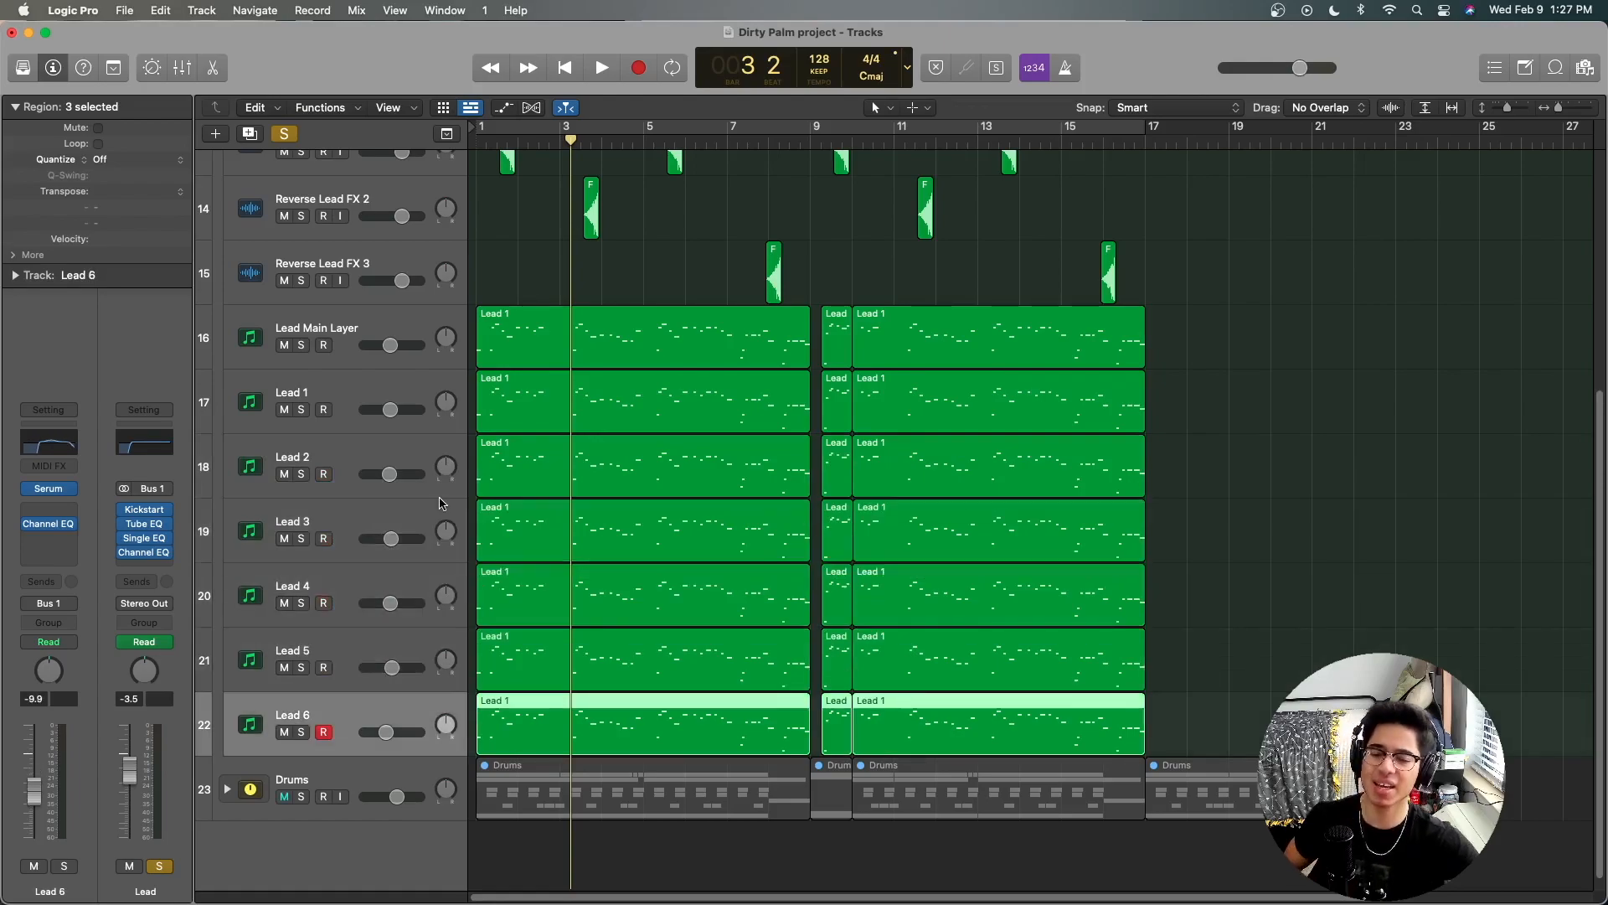
click(334, 322)
click(338, 377)
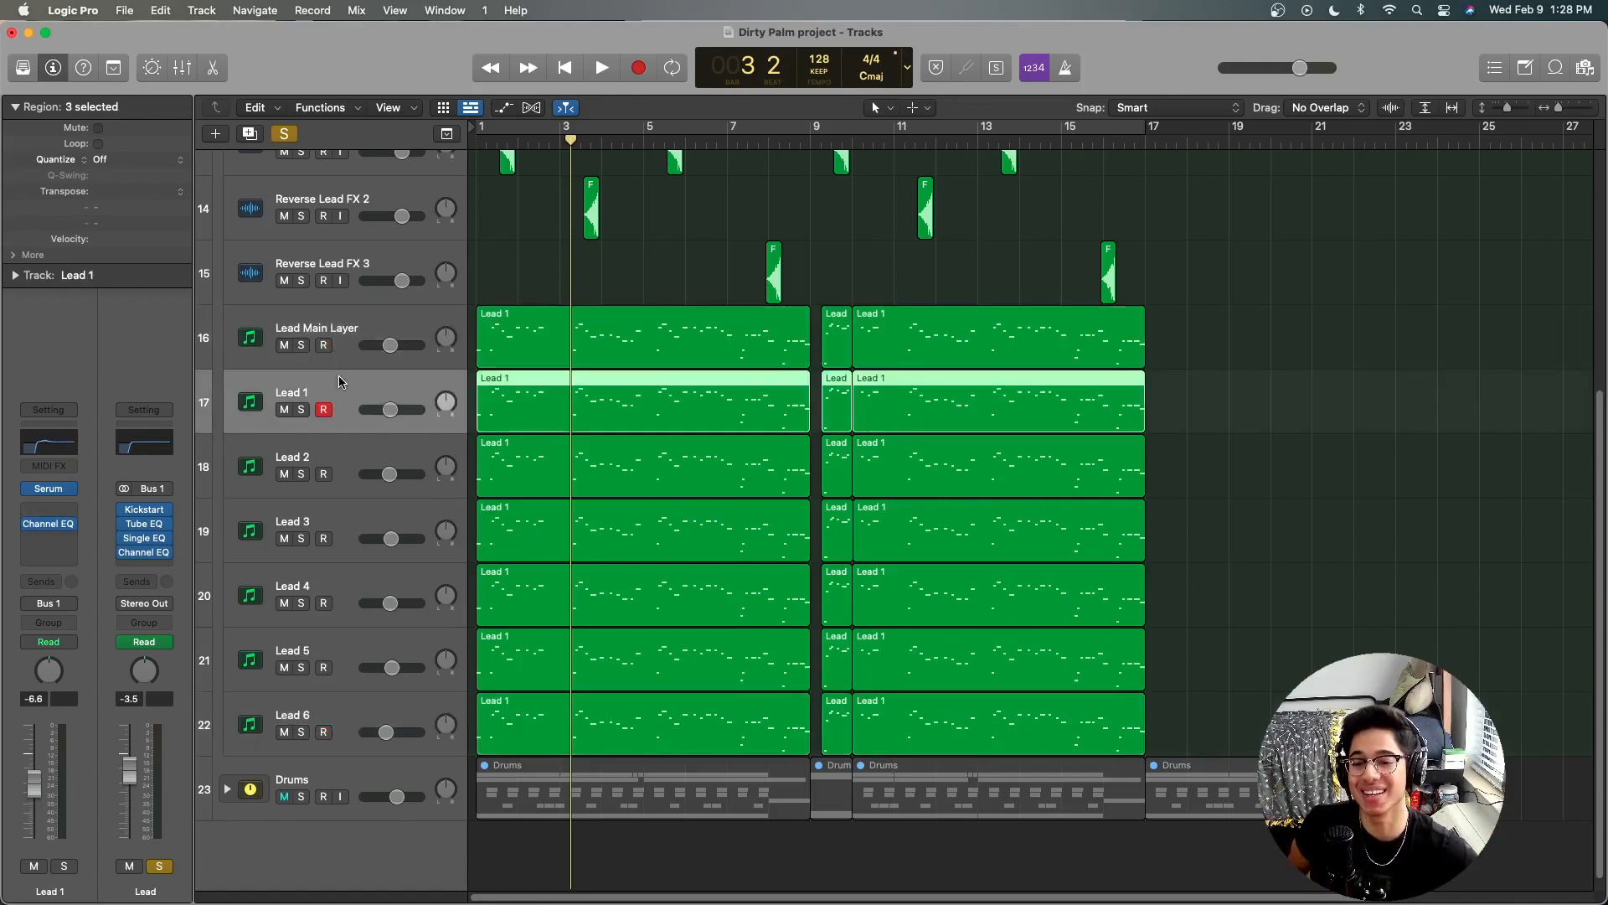
click(348, 460)
click(339, 520)
click(339, 582)
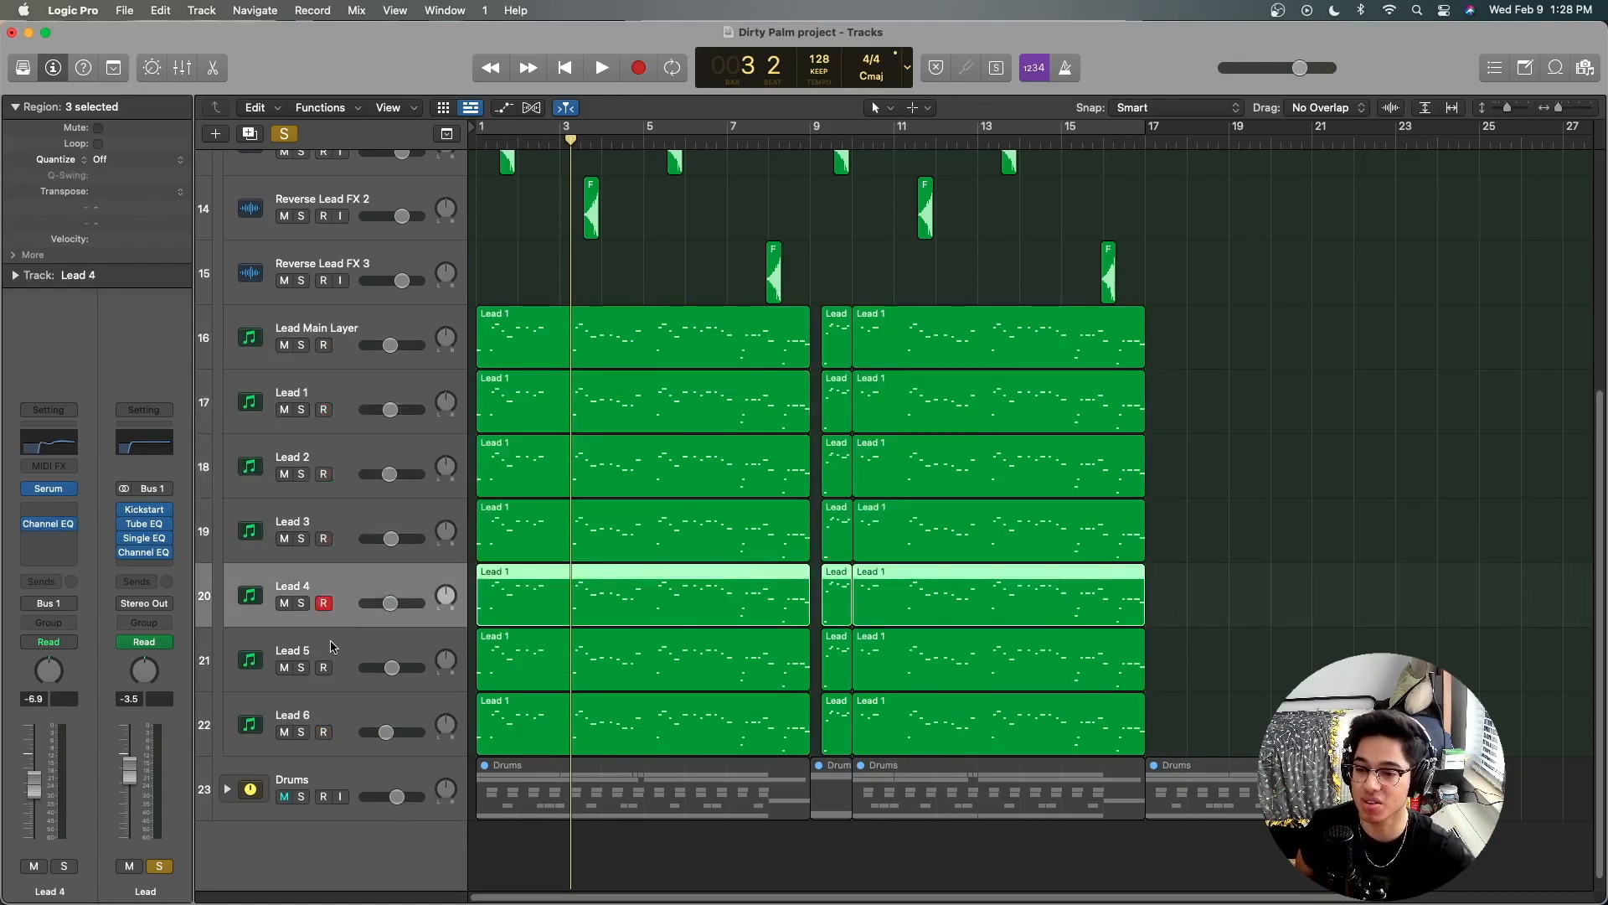
click(333, 668)
click(338, 725)
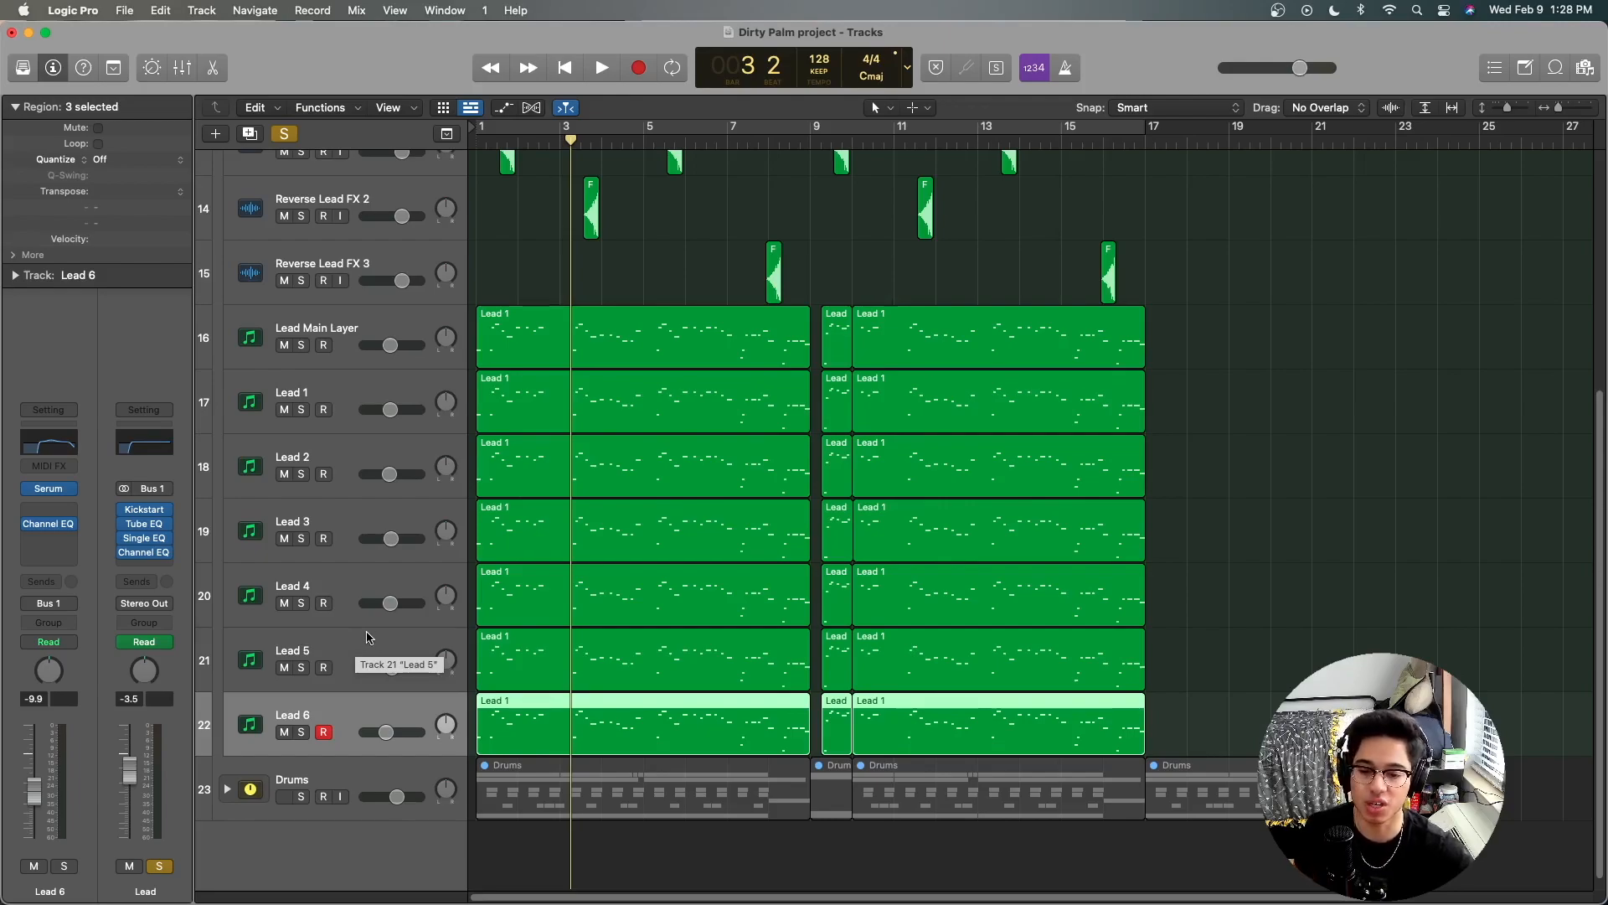
Step: Turn on the cycle over bars 1 to 17 and audition Lead Main Layer soloed, with the Lead stack's own solo cleared
click(356, 344)
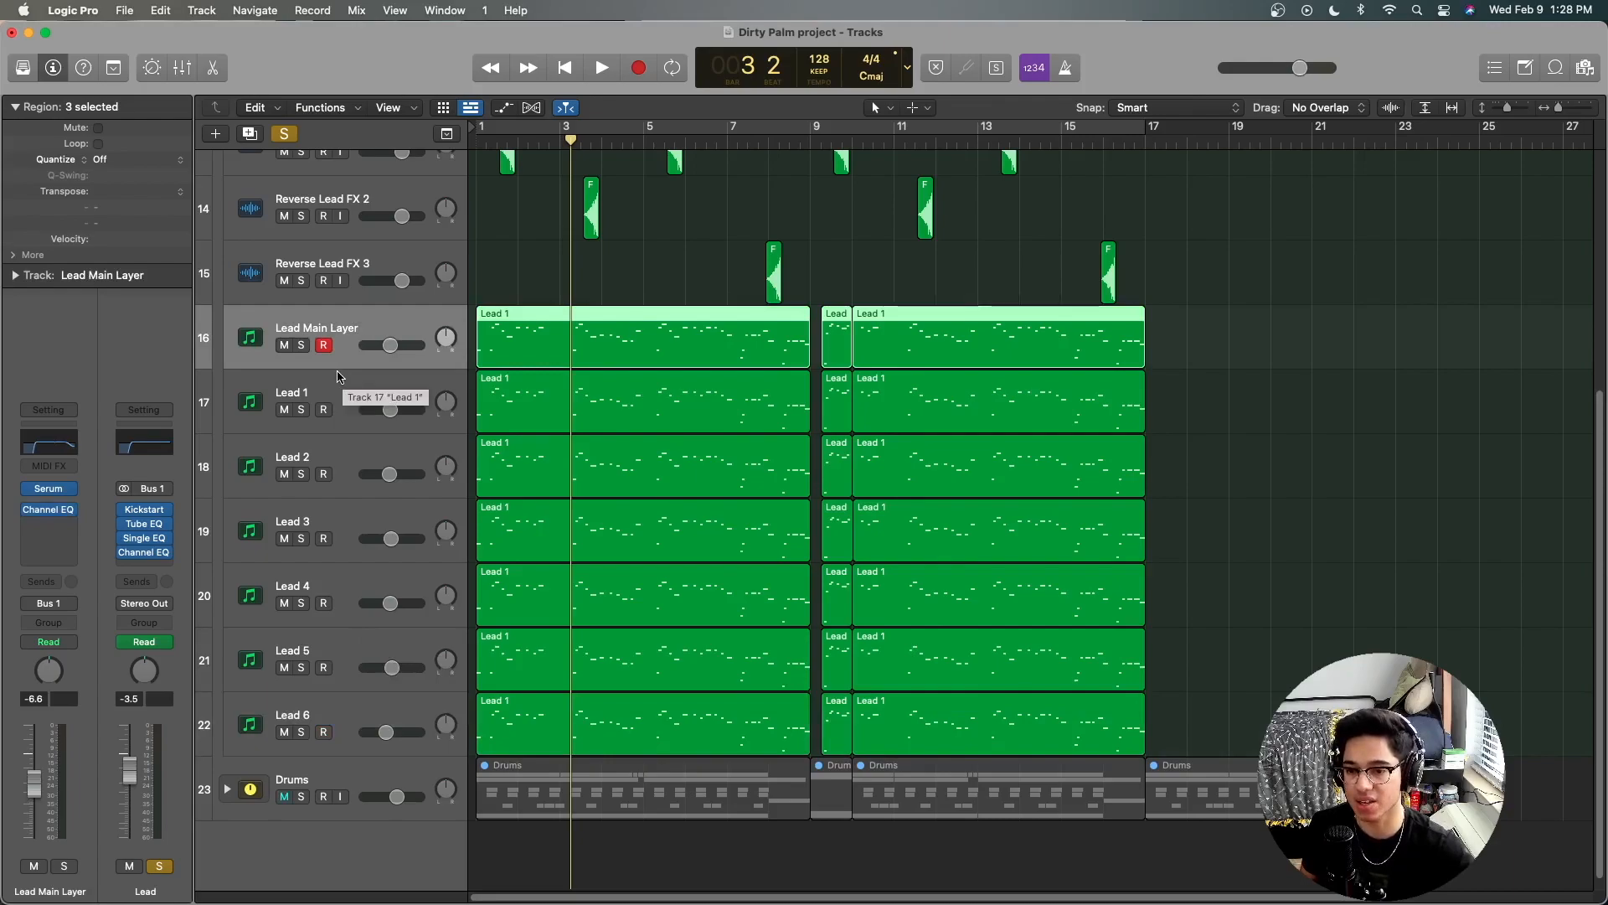
click(301, 345)
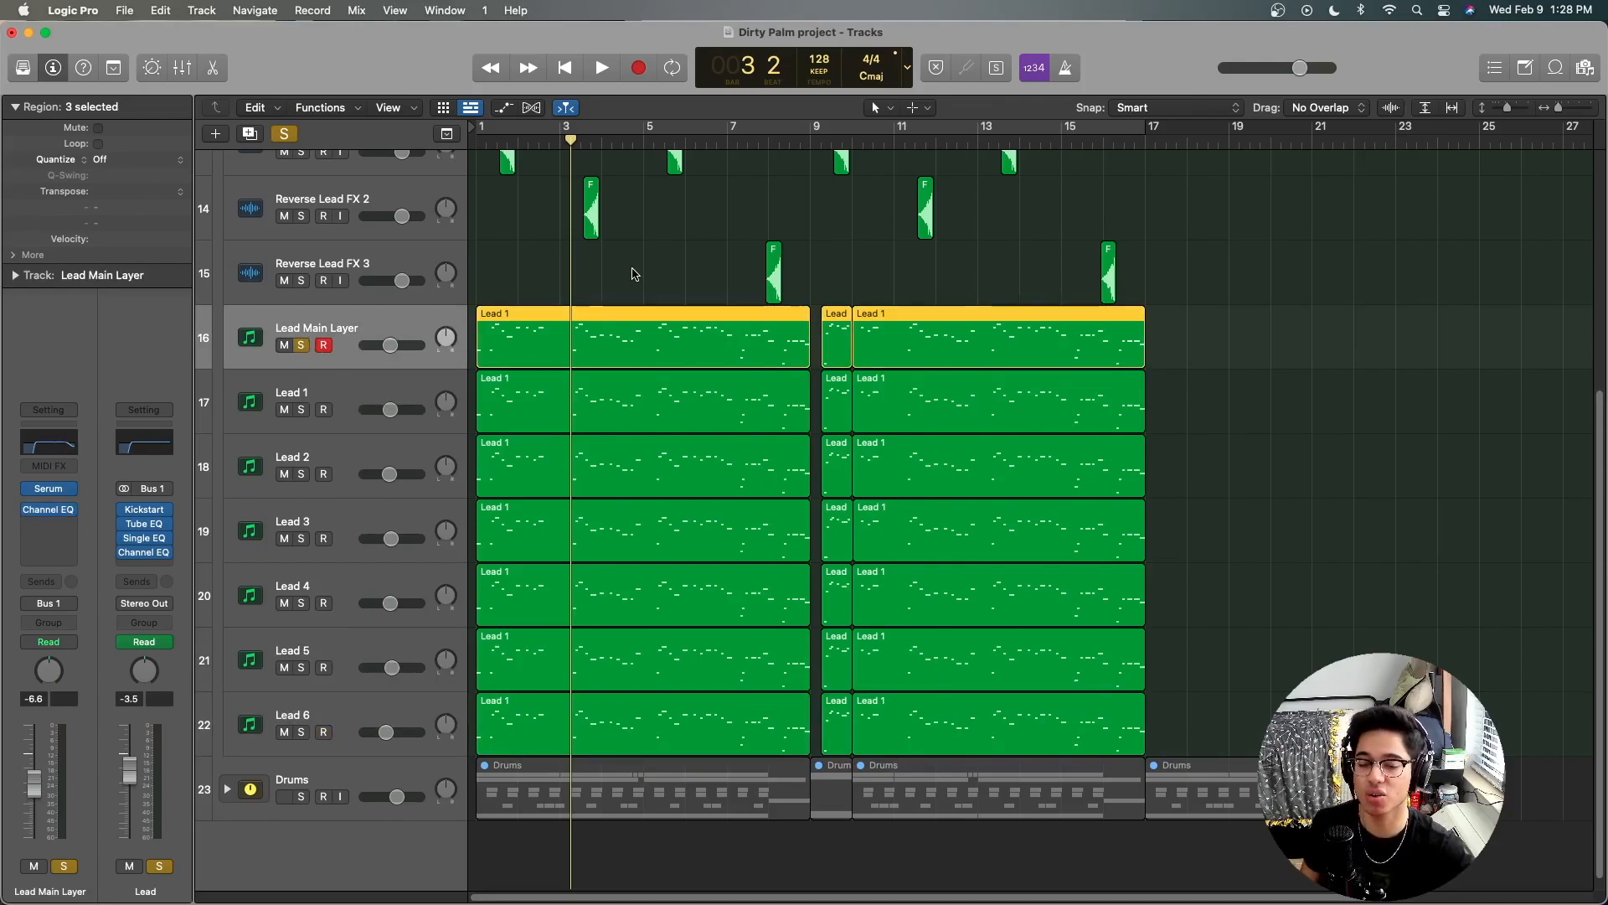
click(622, 128)
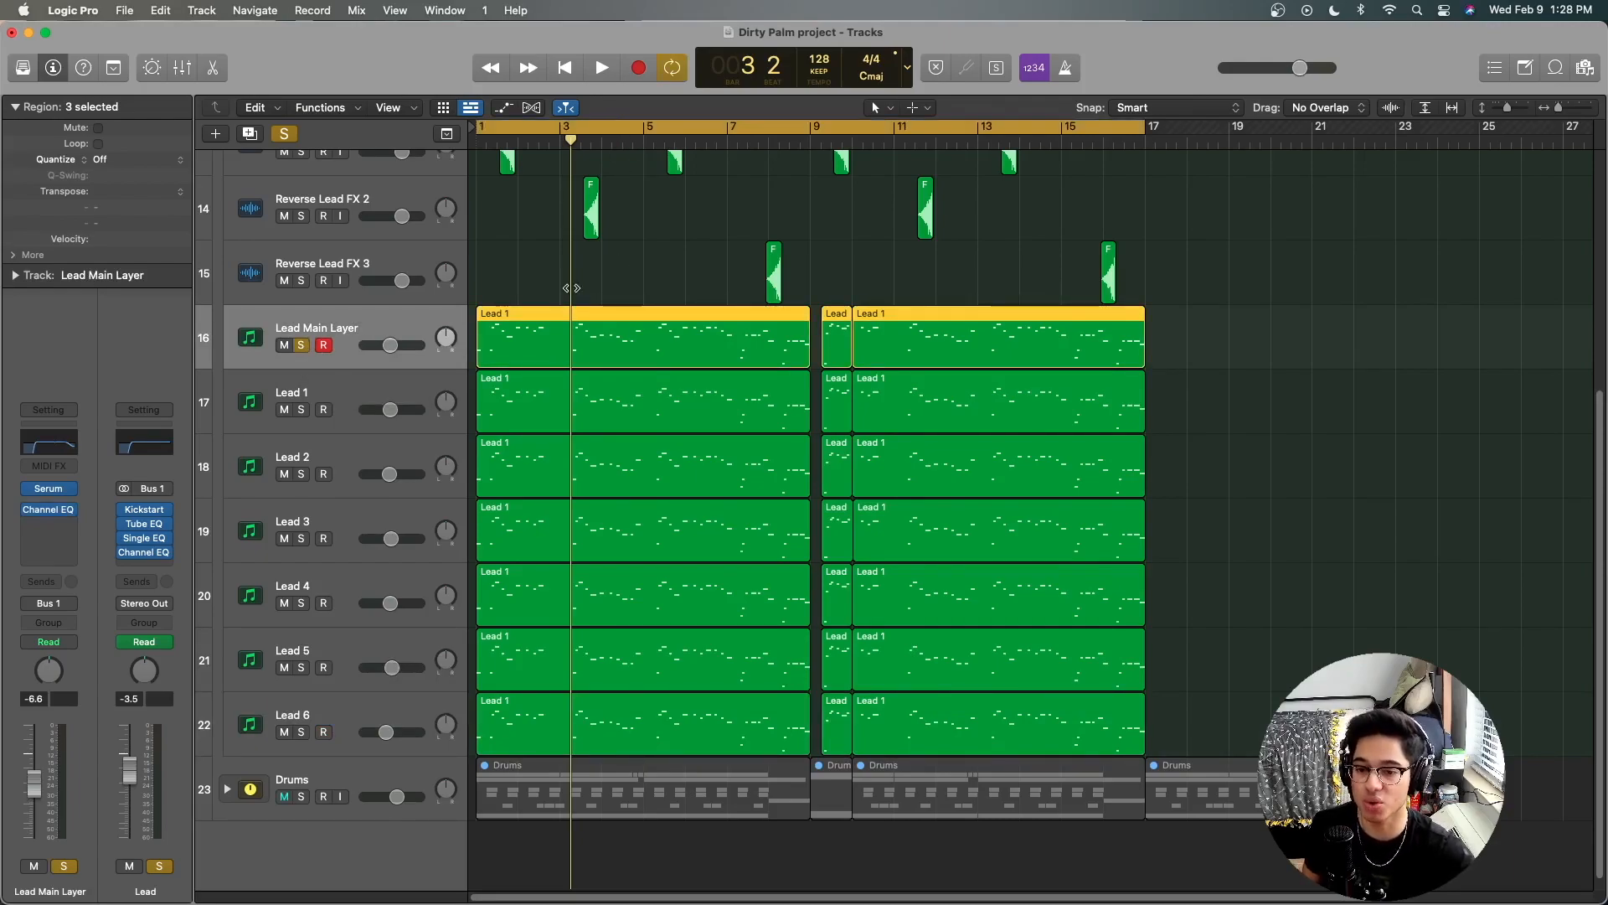
scroll(571, 288, up, 3)
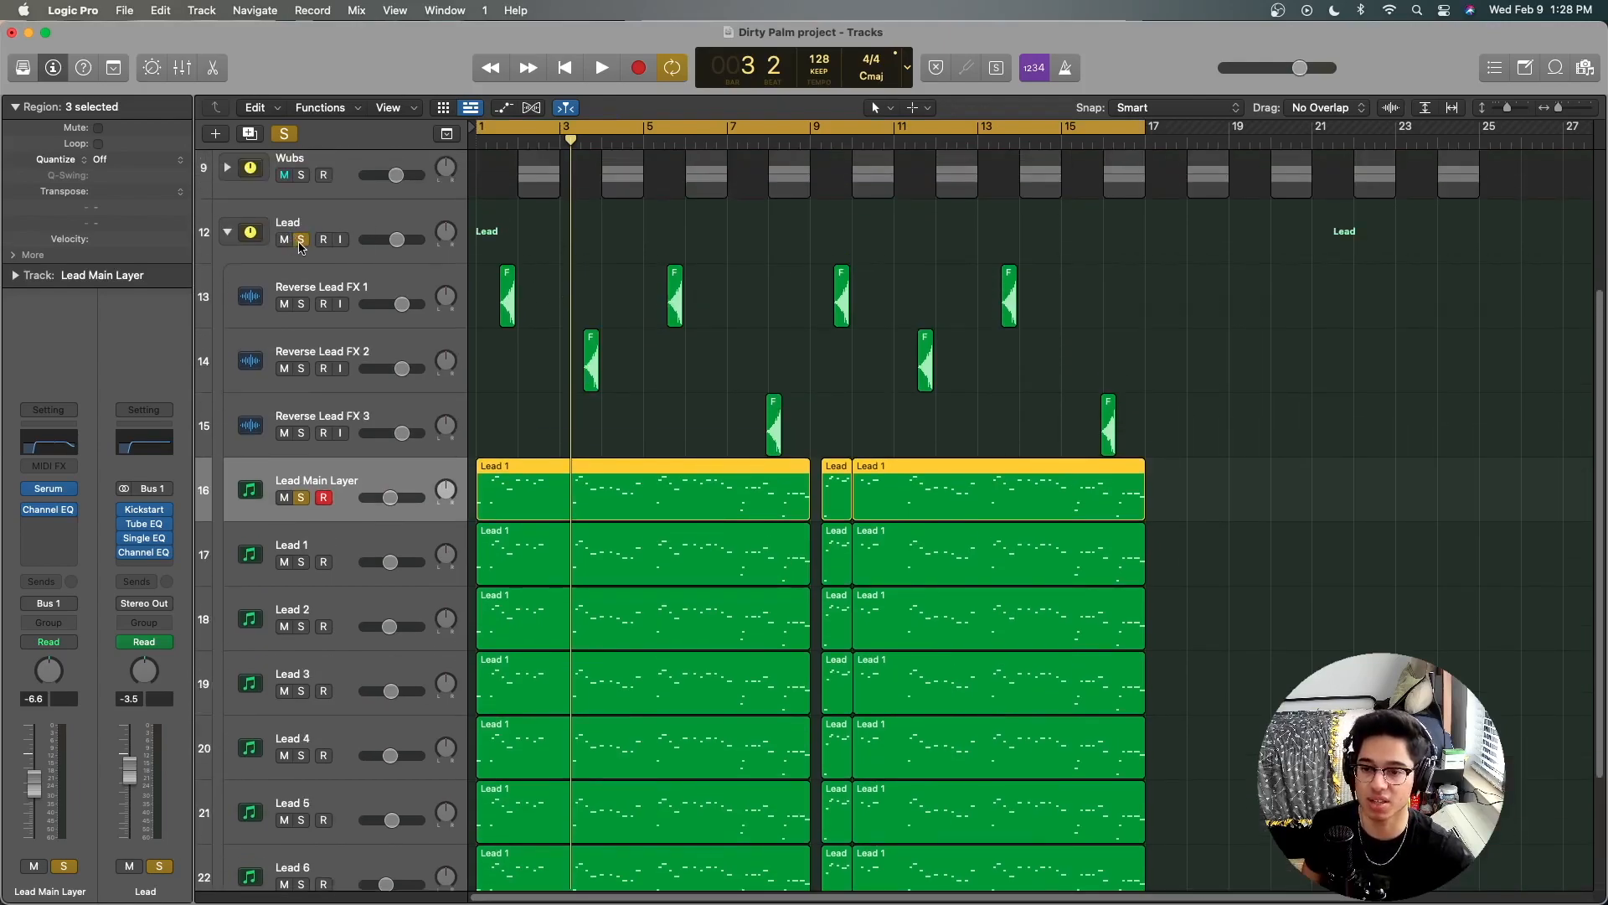
click(301, 239)
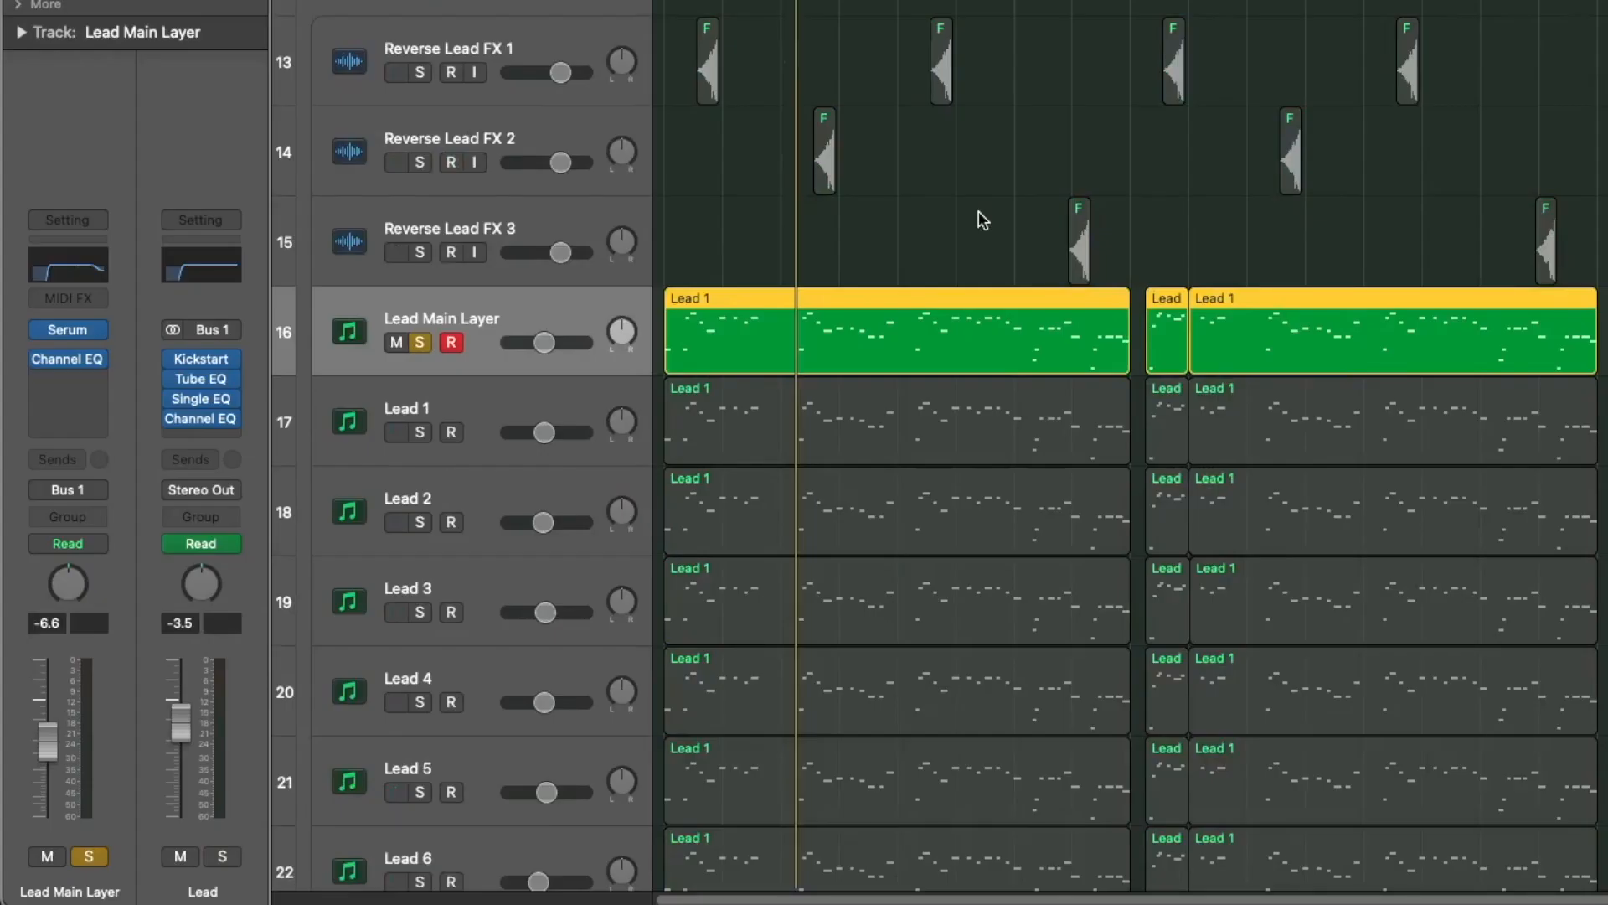
key(space)
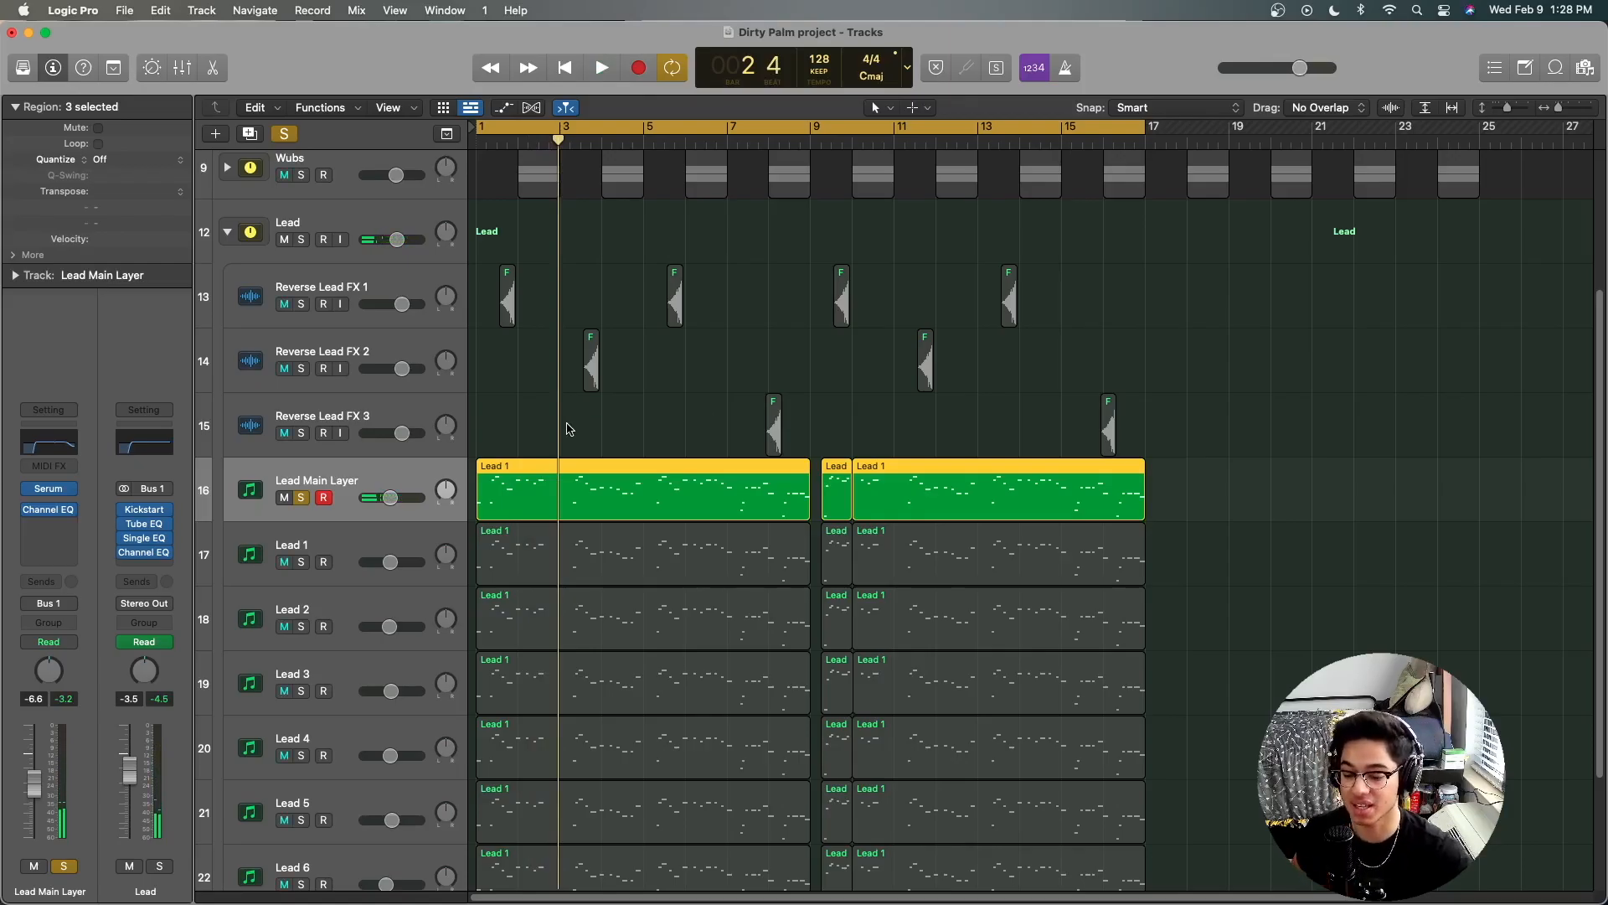
Step: Audition the Lead 1 to Lead 6 layers by soloing them one at a time during playback
click(299, 563)
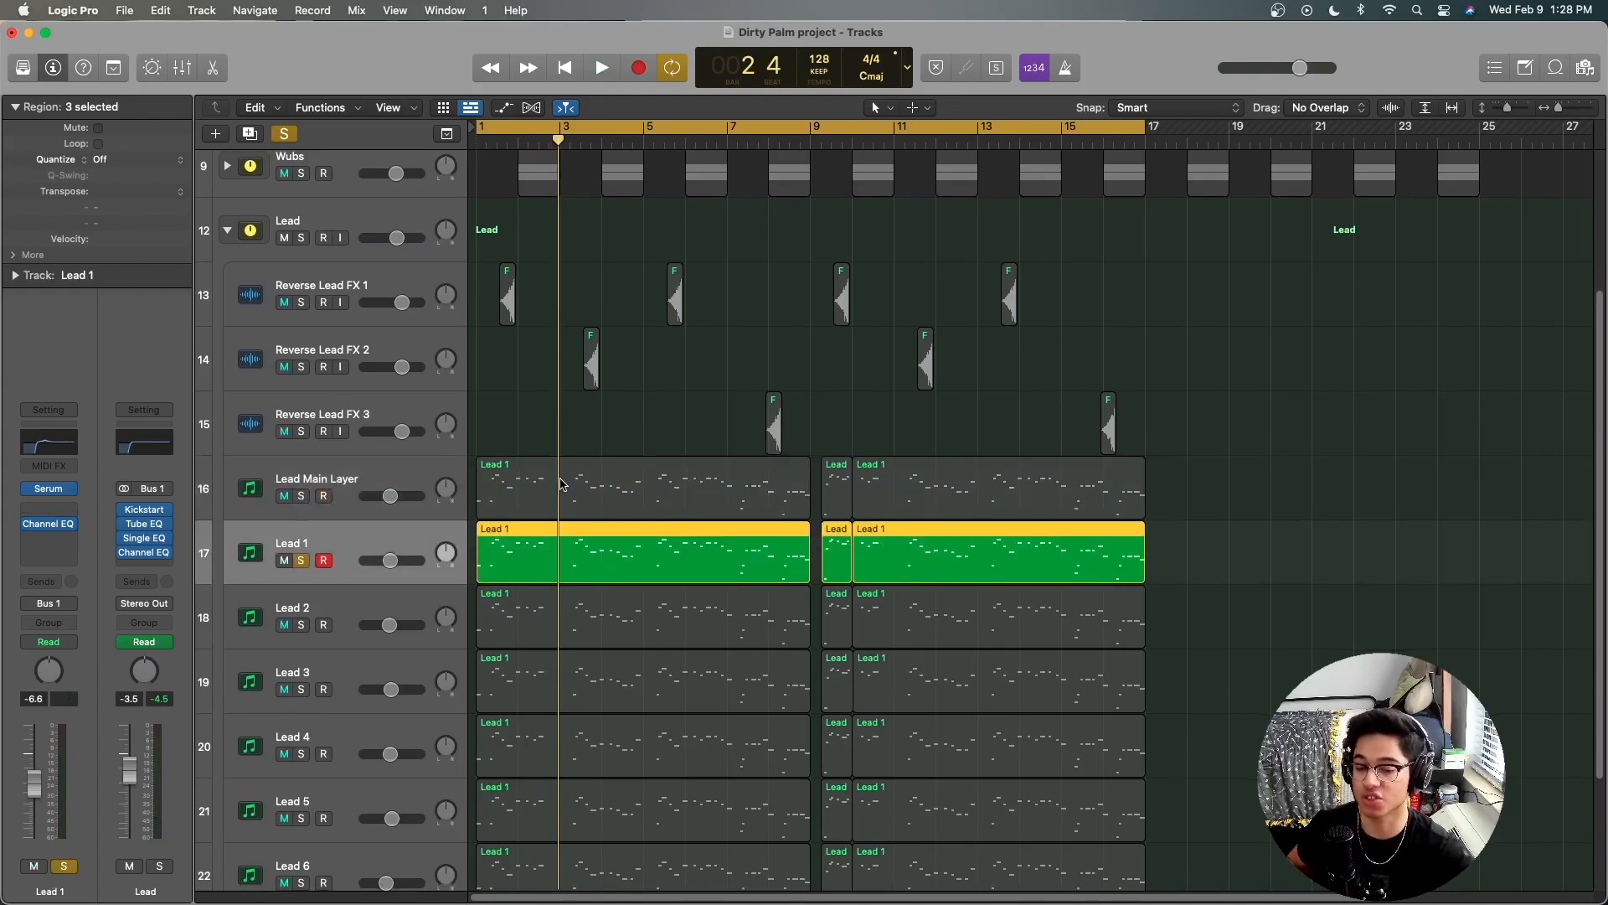
scroll(559, 483, down, 1)
scroll(561, 480, down, 1)
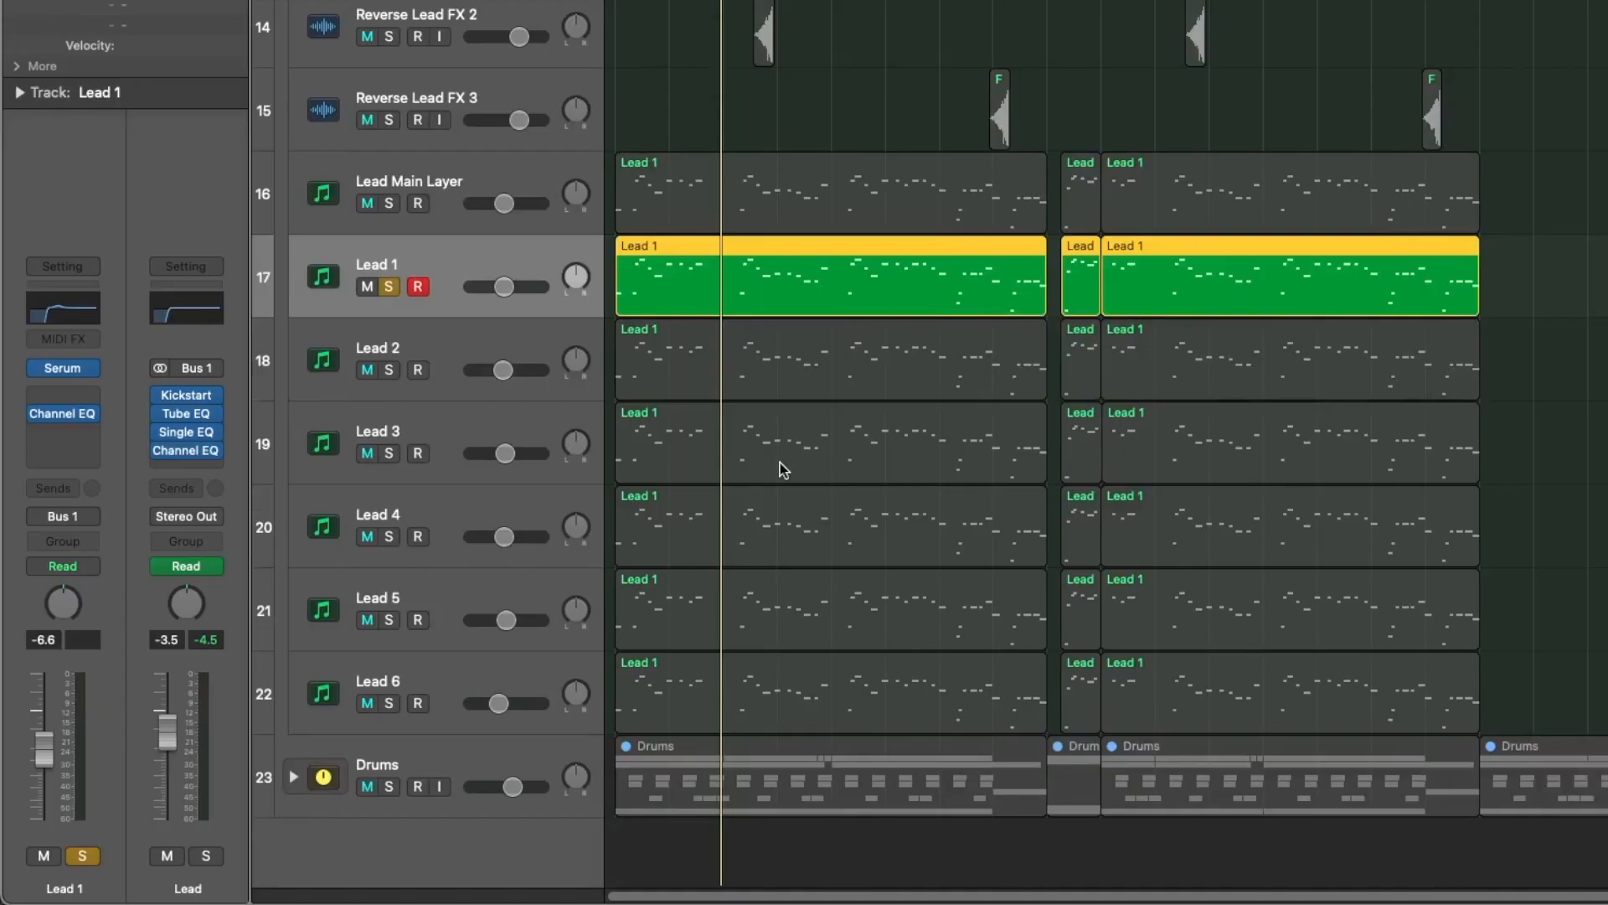
key(space)
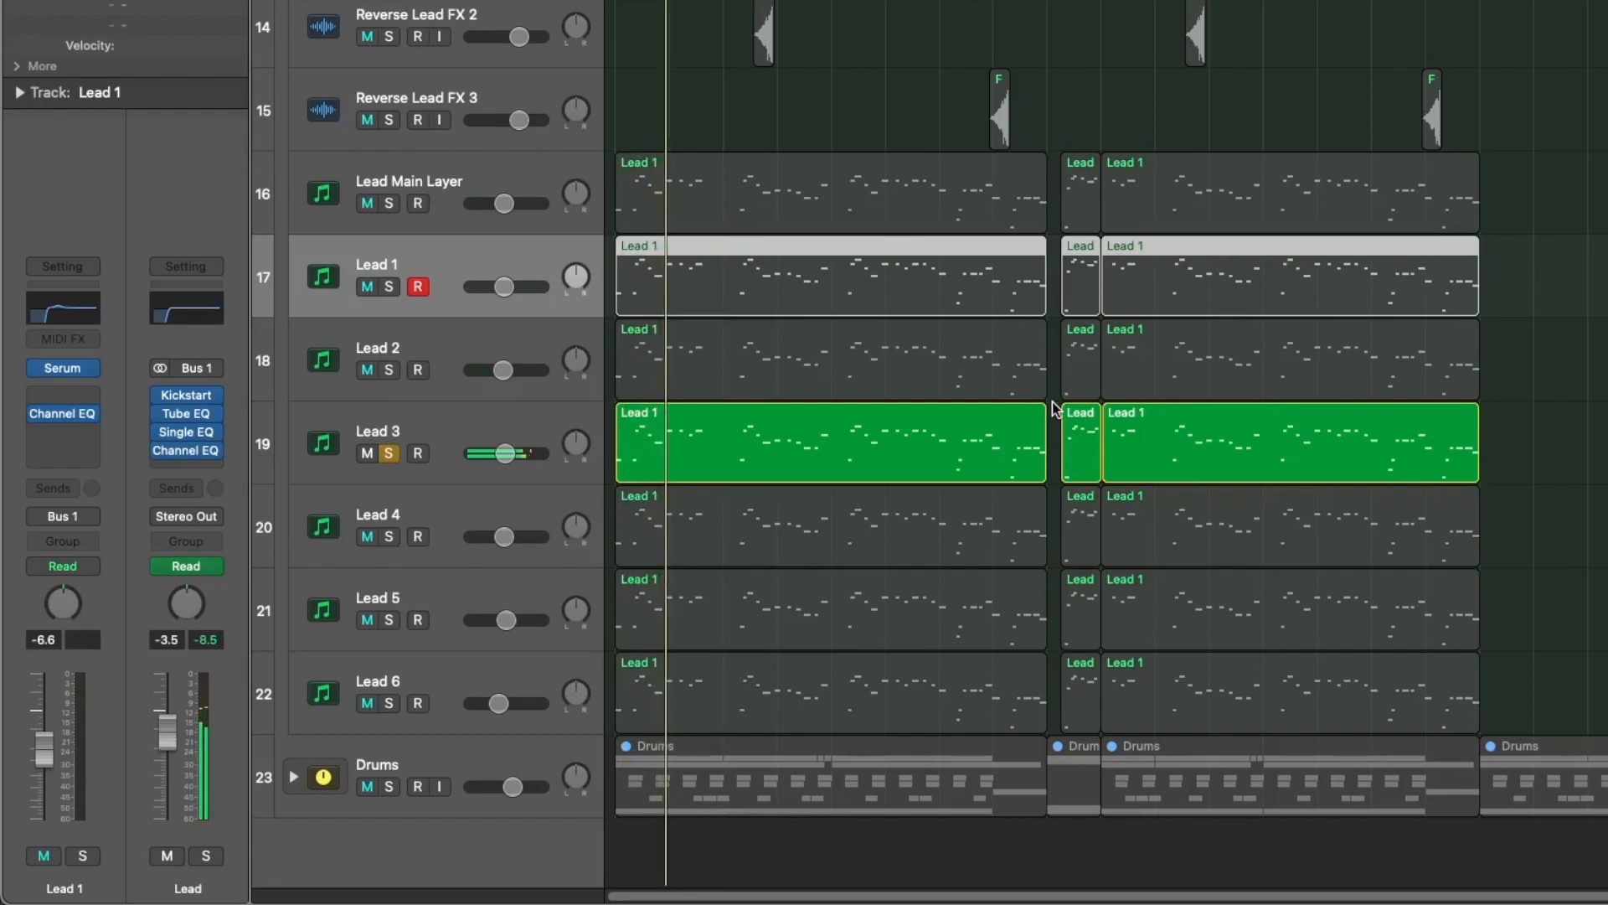
key(space)
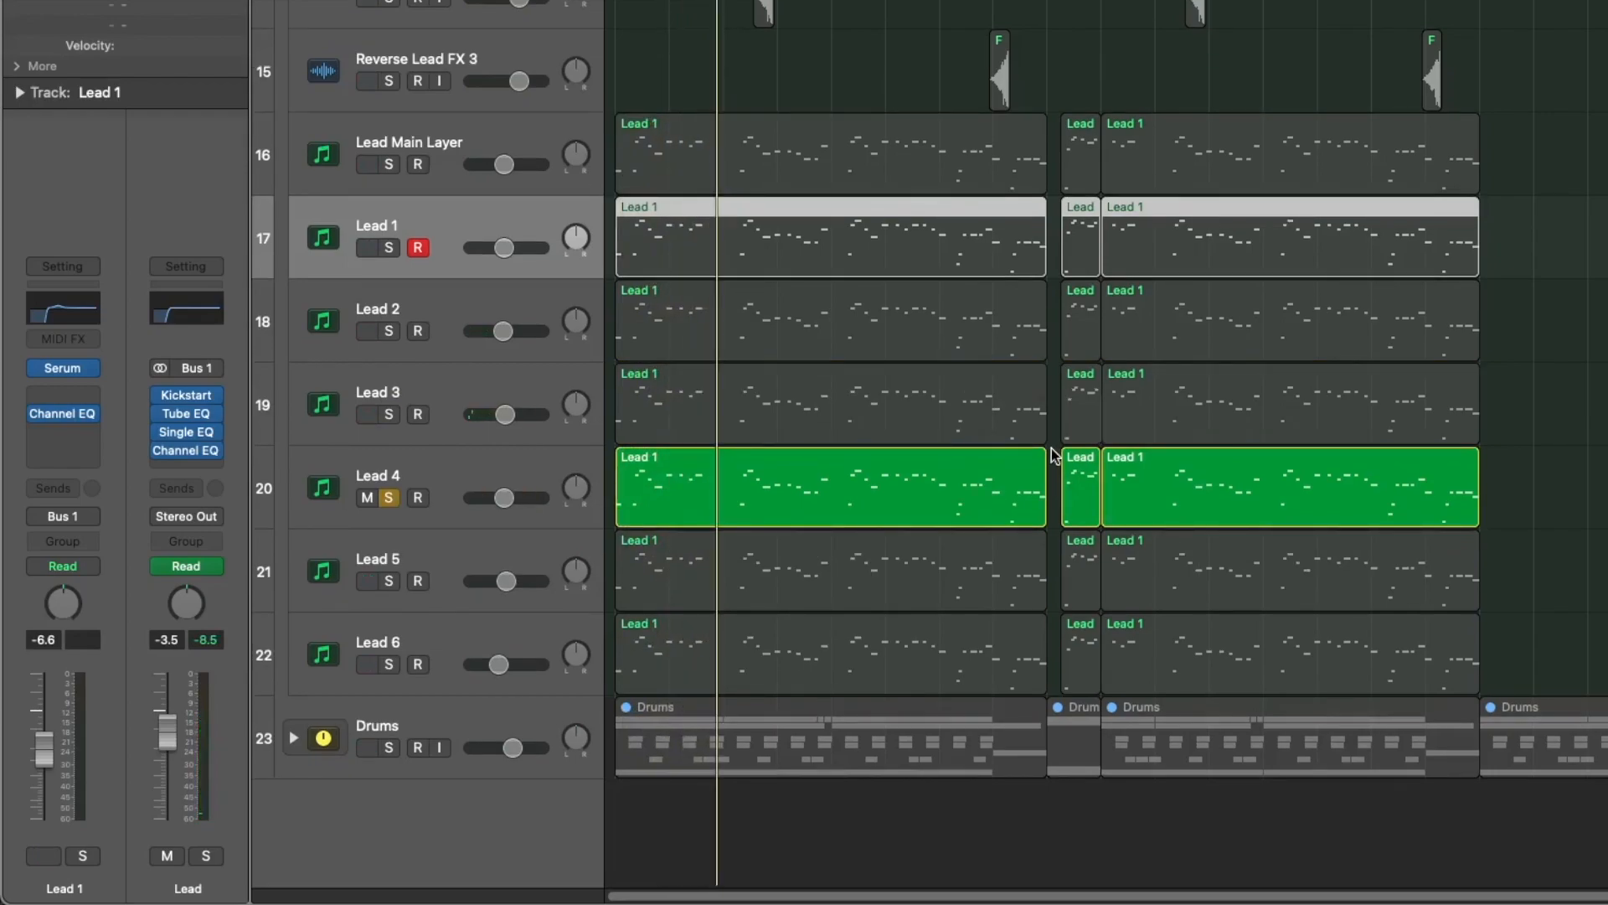
key(space)
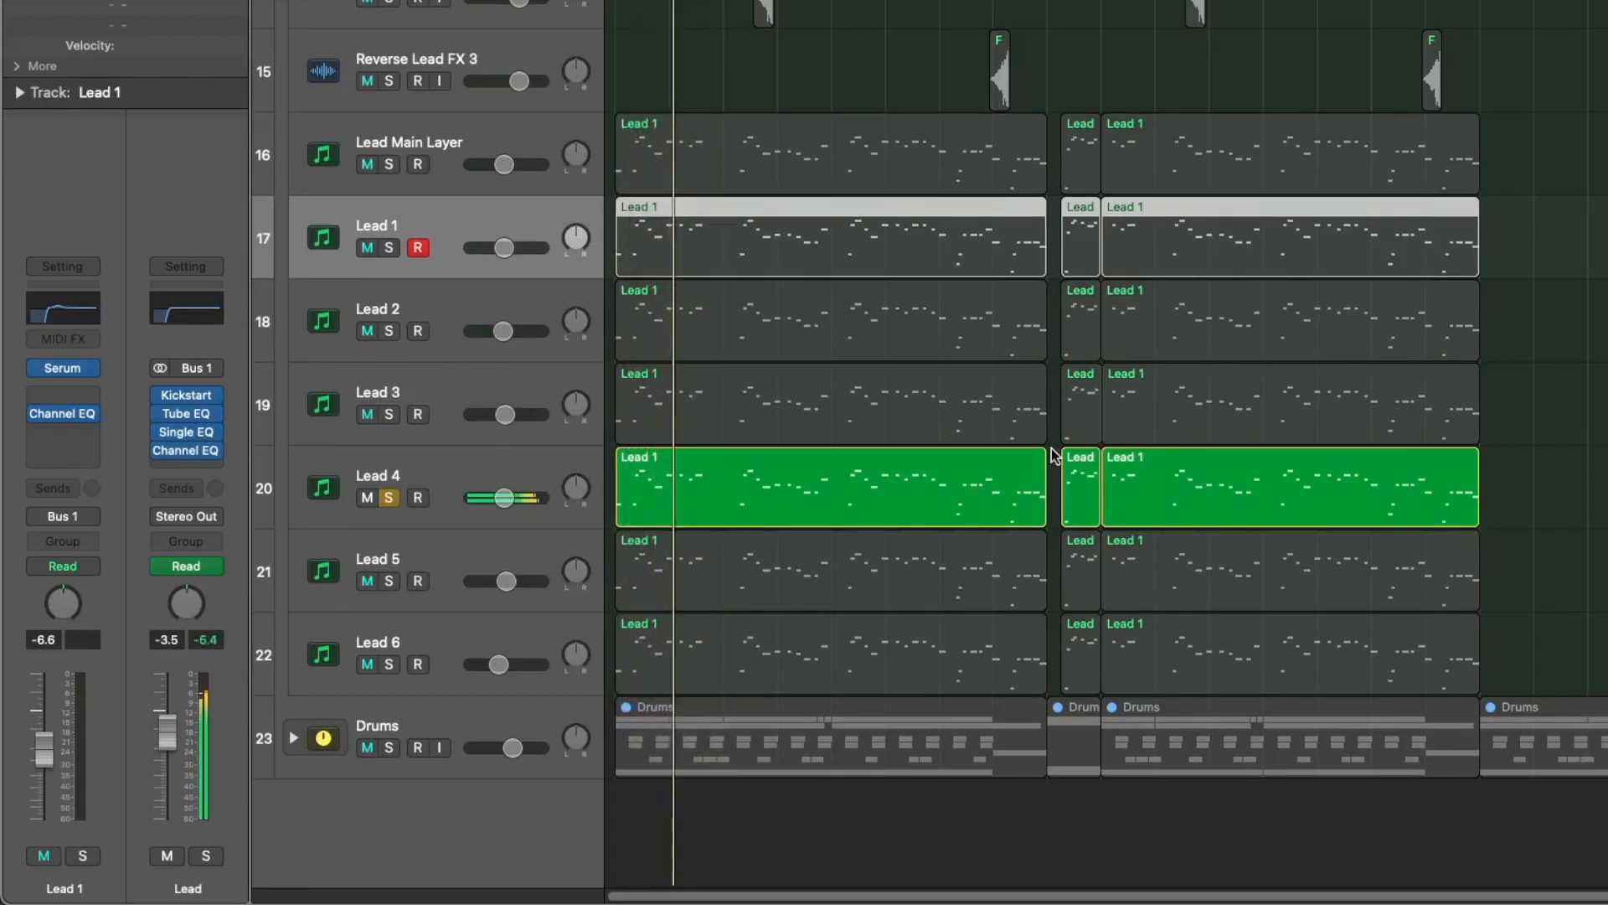
key(space)
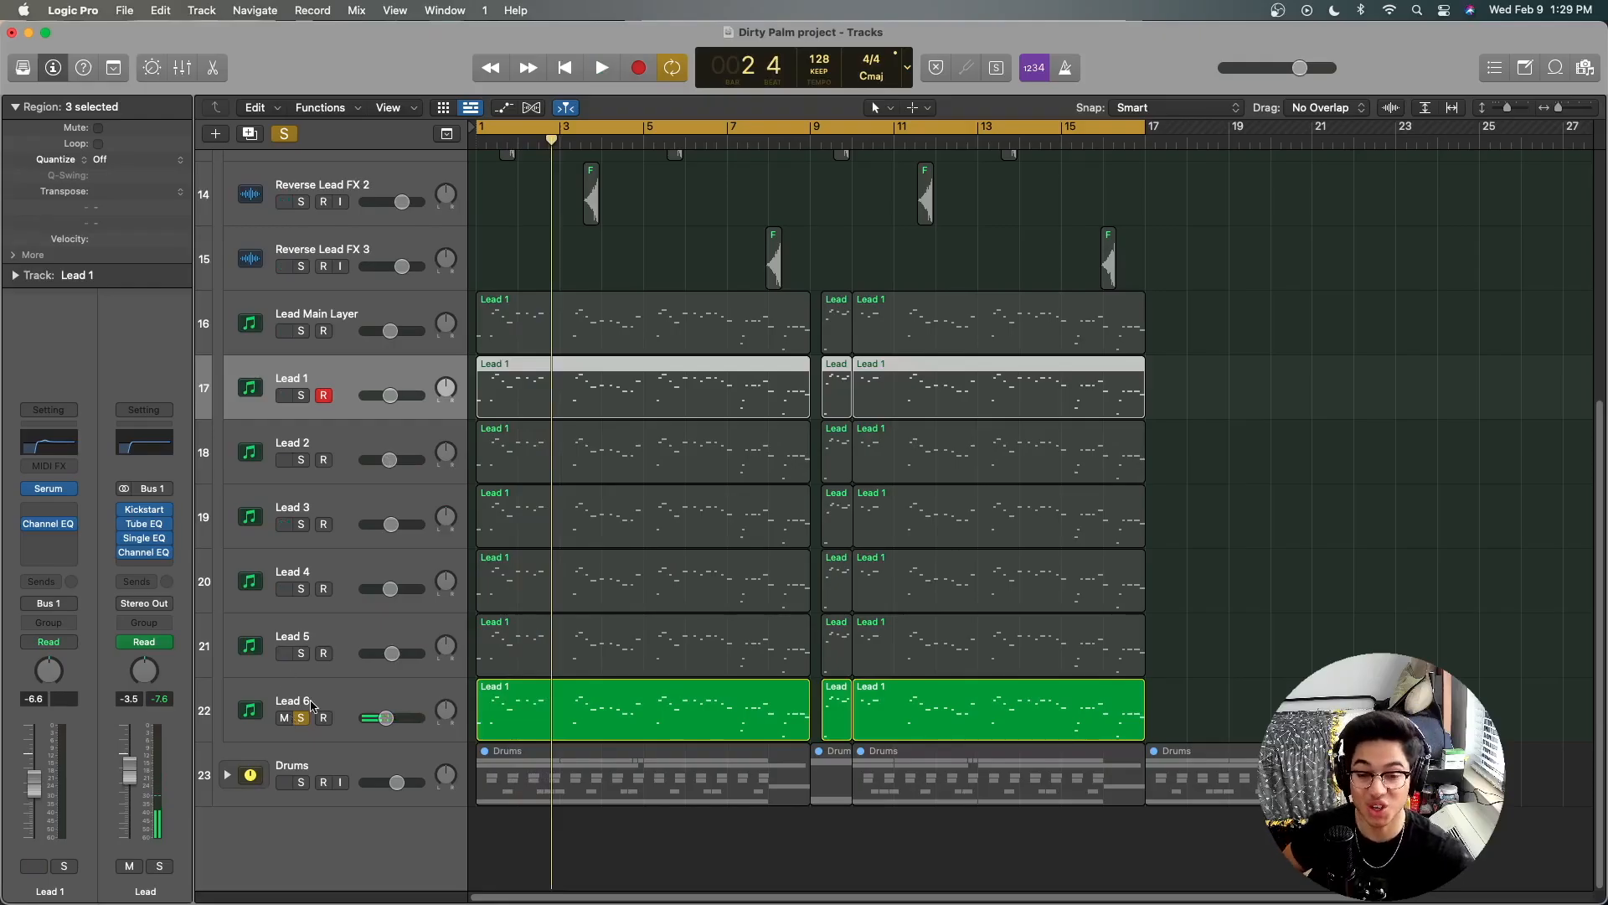
Step: Solo Lead Main Layer and Lead 1 to Lead 6 together and audition the combined lead, clearing the solos when done
drag(300, 653, 305, 347)
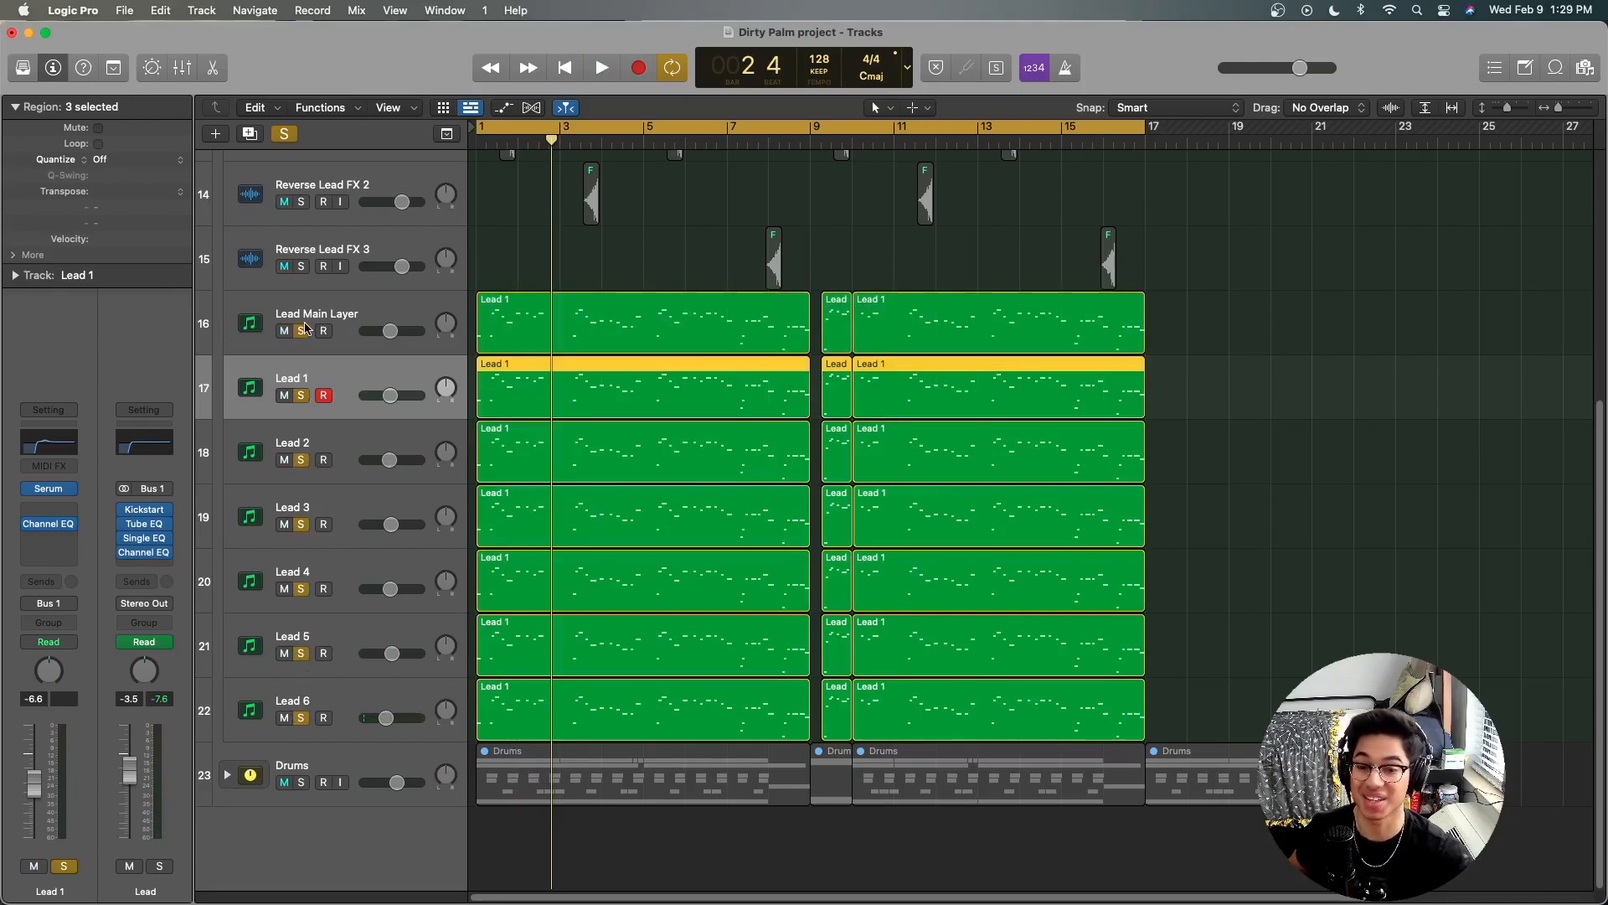
key(space)
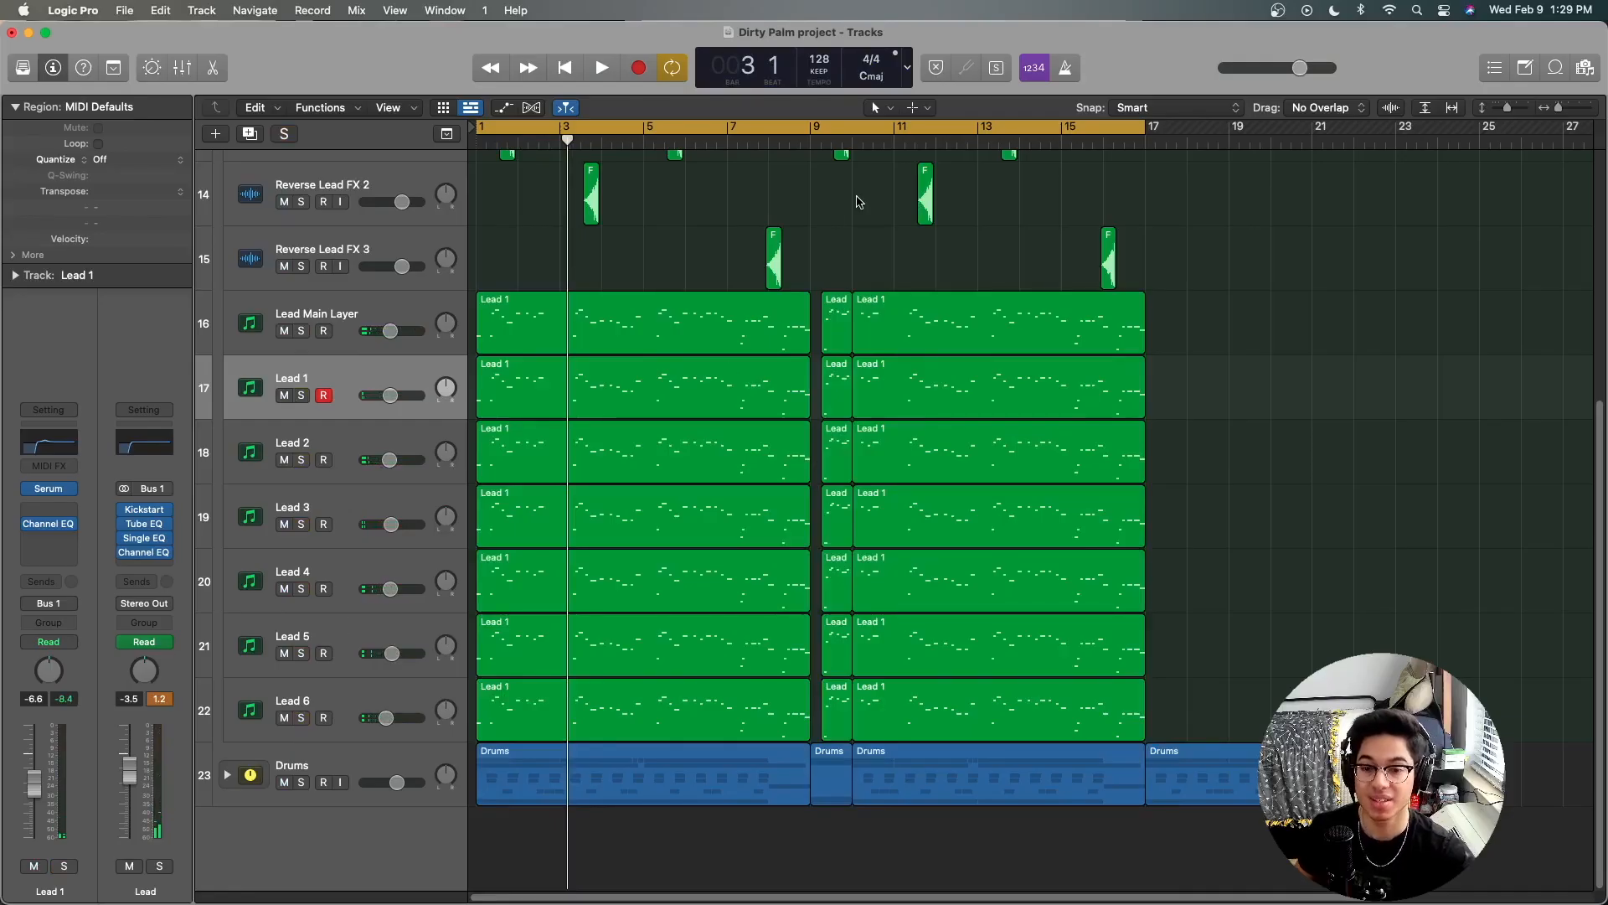
Step: Solo the Reverse Lead FX 1 to 3 tracks and inspect their clips up close, with the playhead at the project start
scroll(856, 201, up, 3)
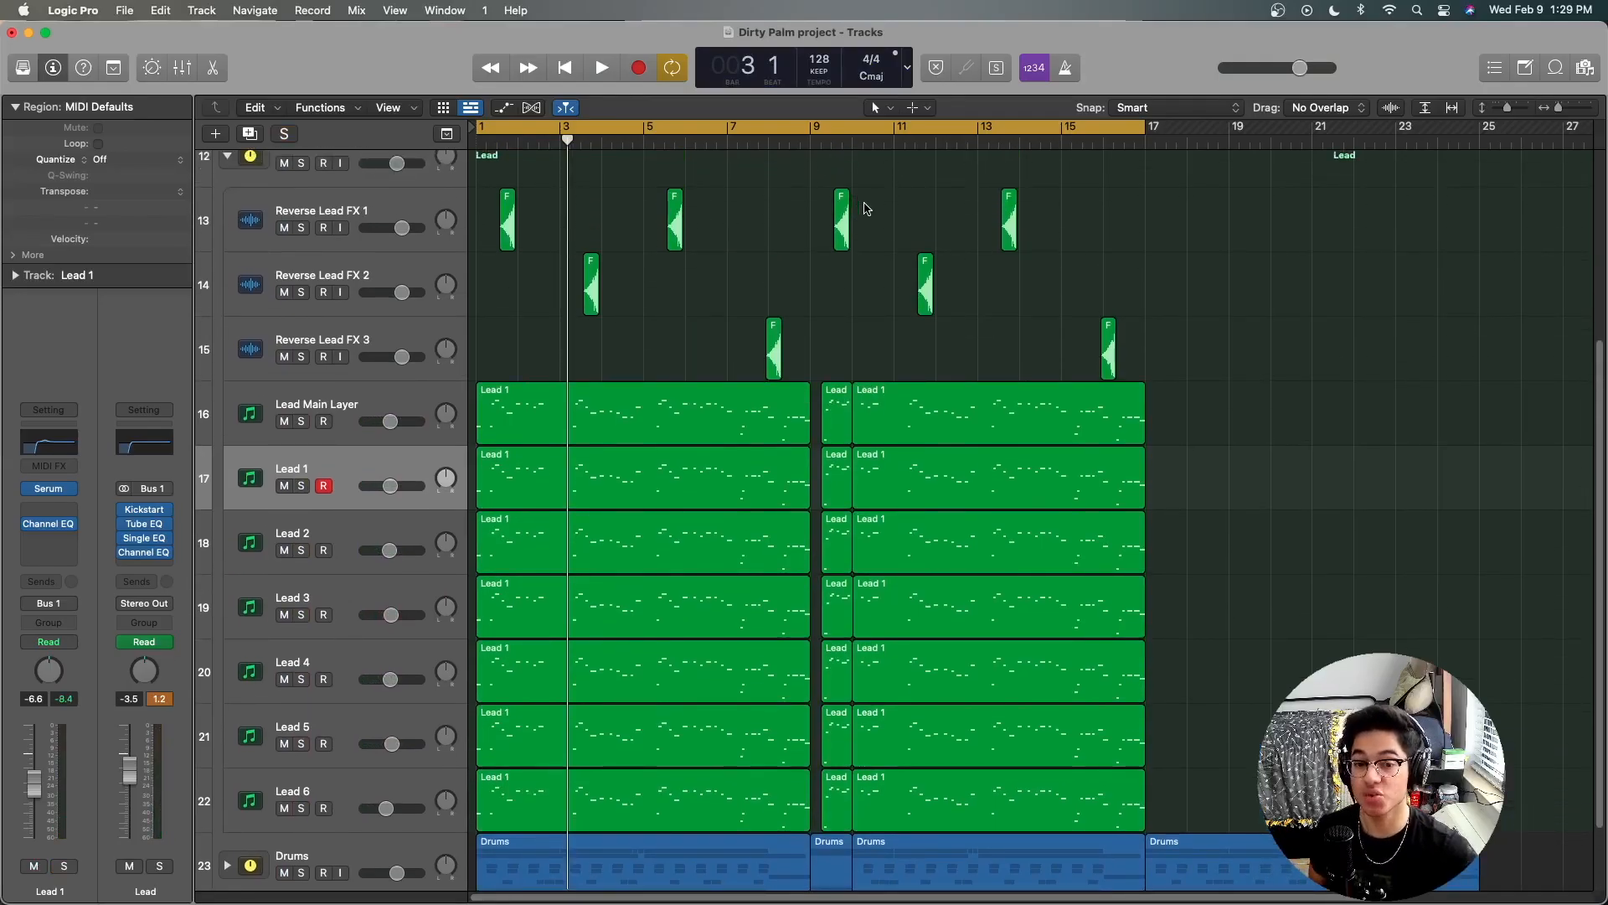
scroll(859, 203, up, 1)
drag(301, 259, 311, 376)
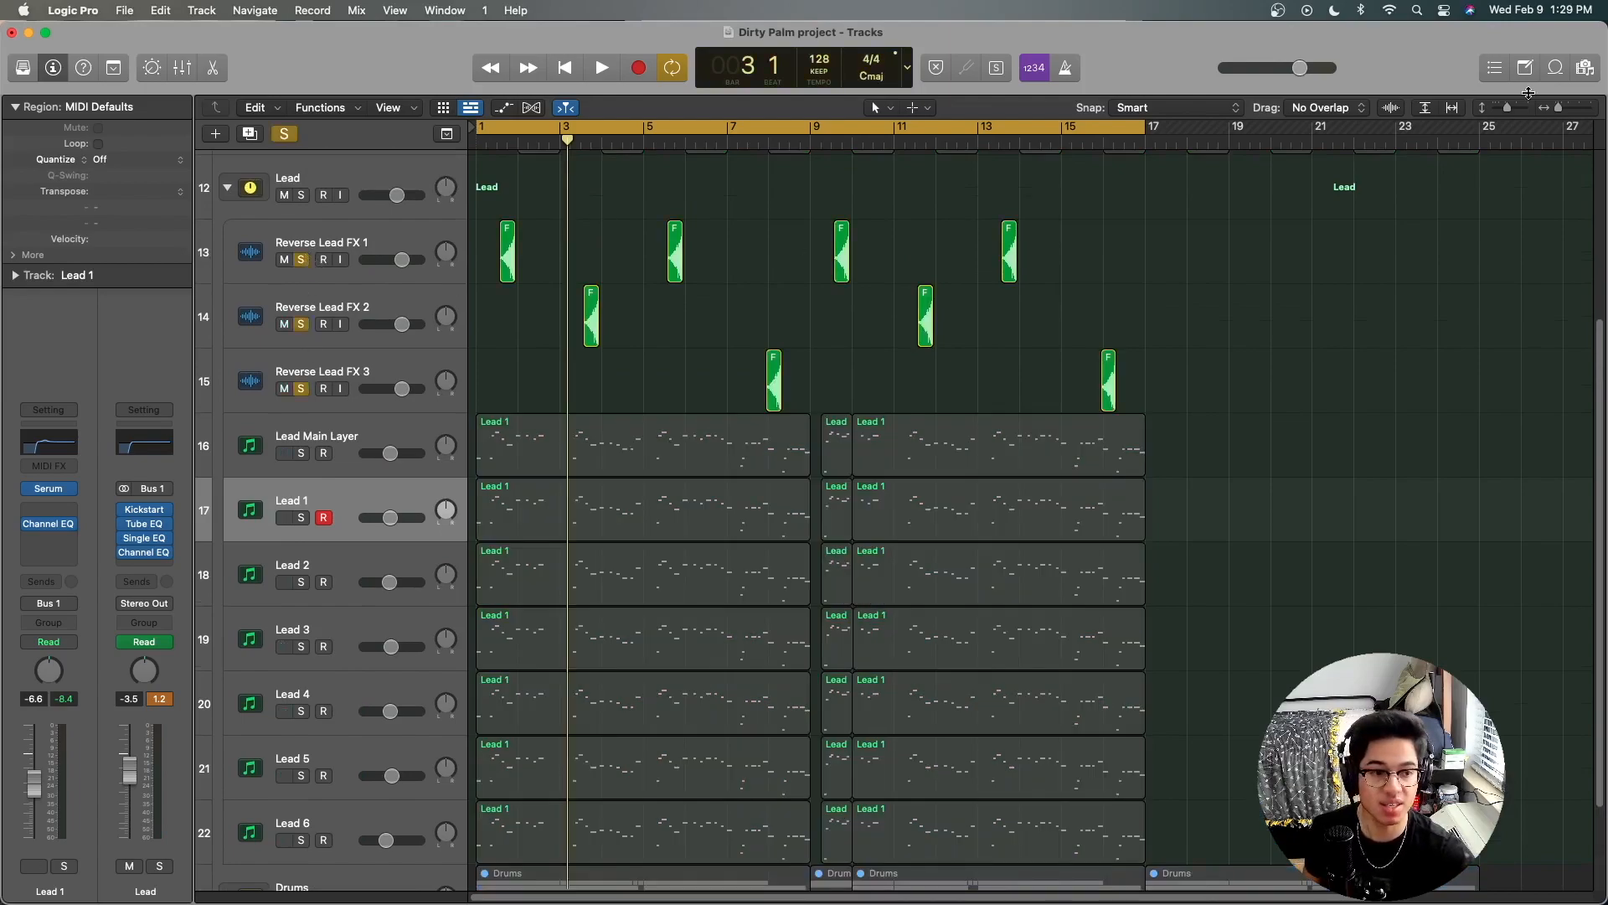
drag(1558, 108, 1569, 117)
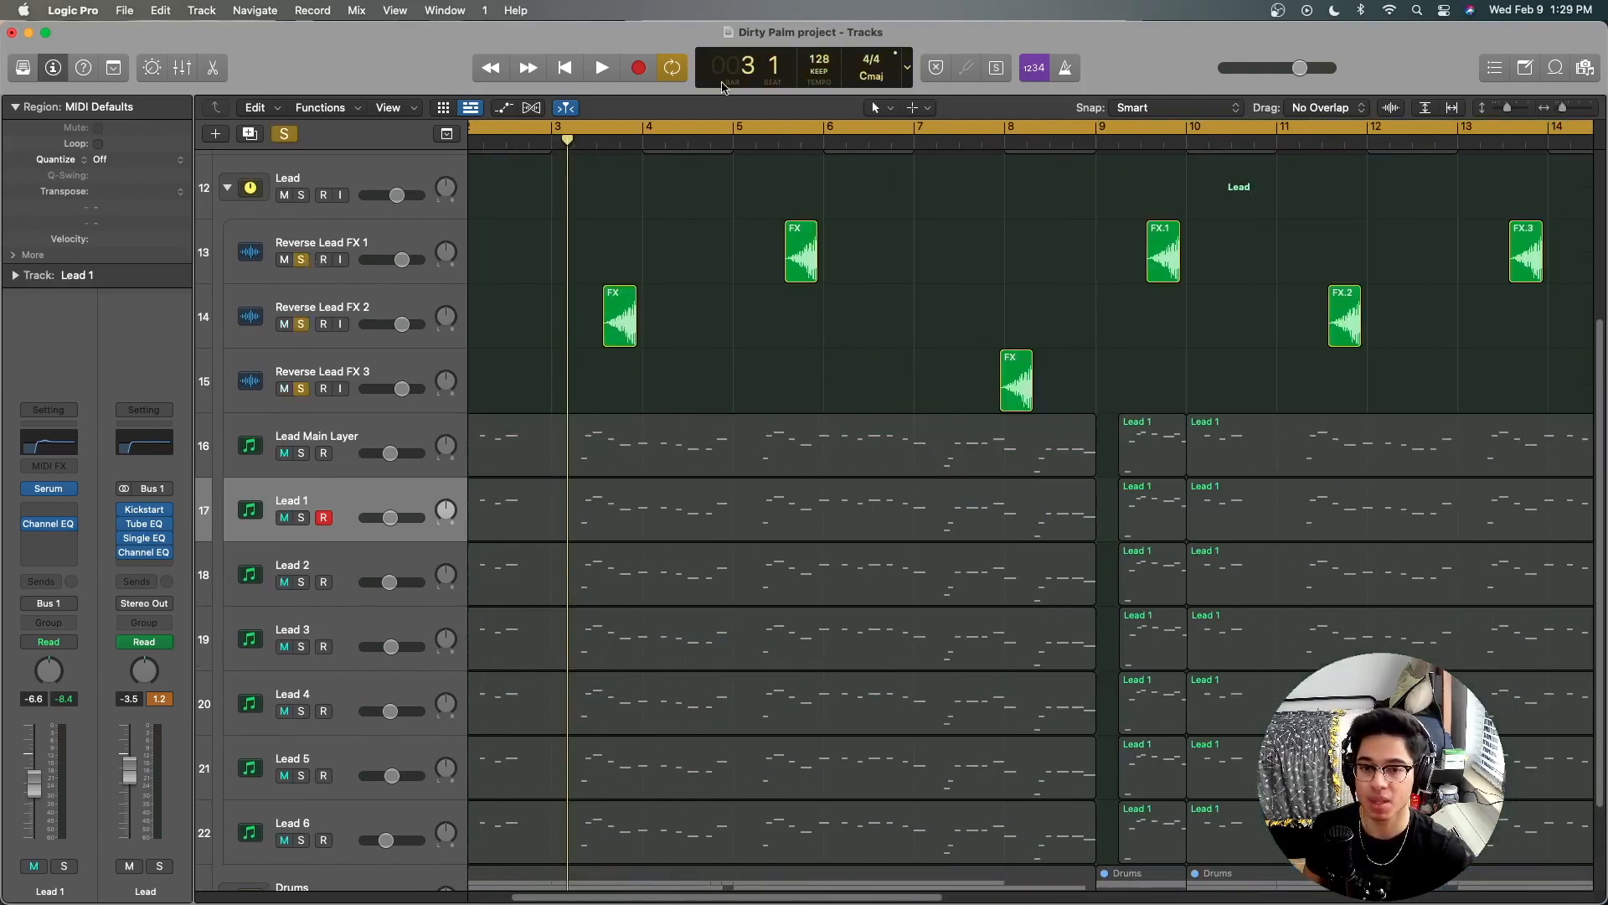
click(564, 67)
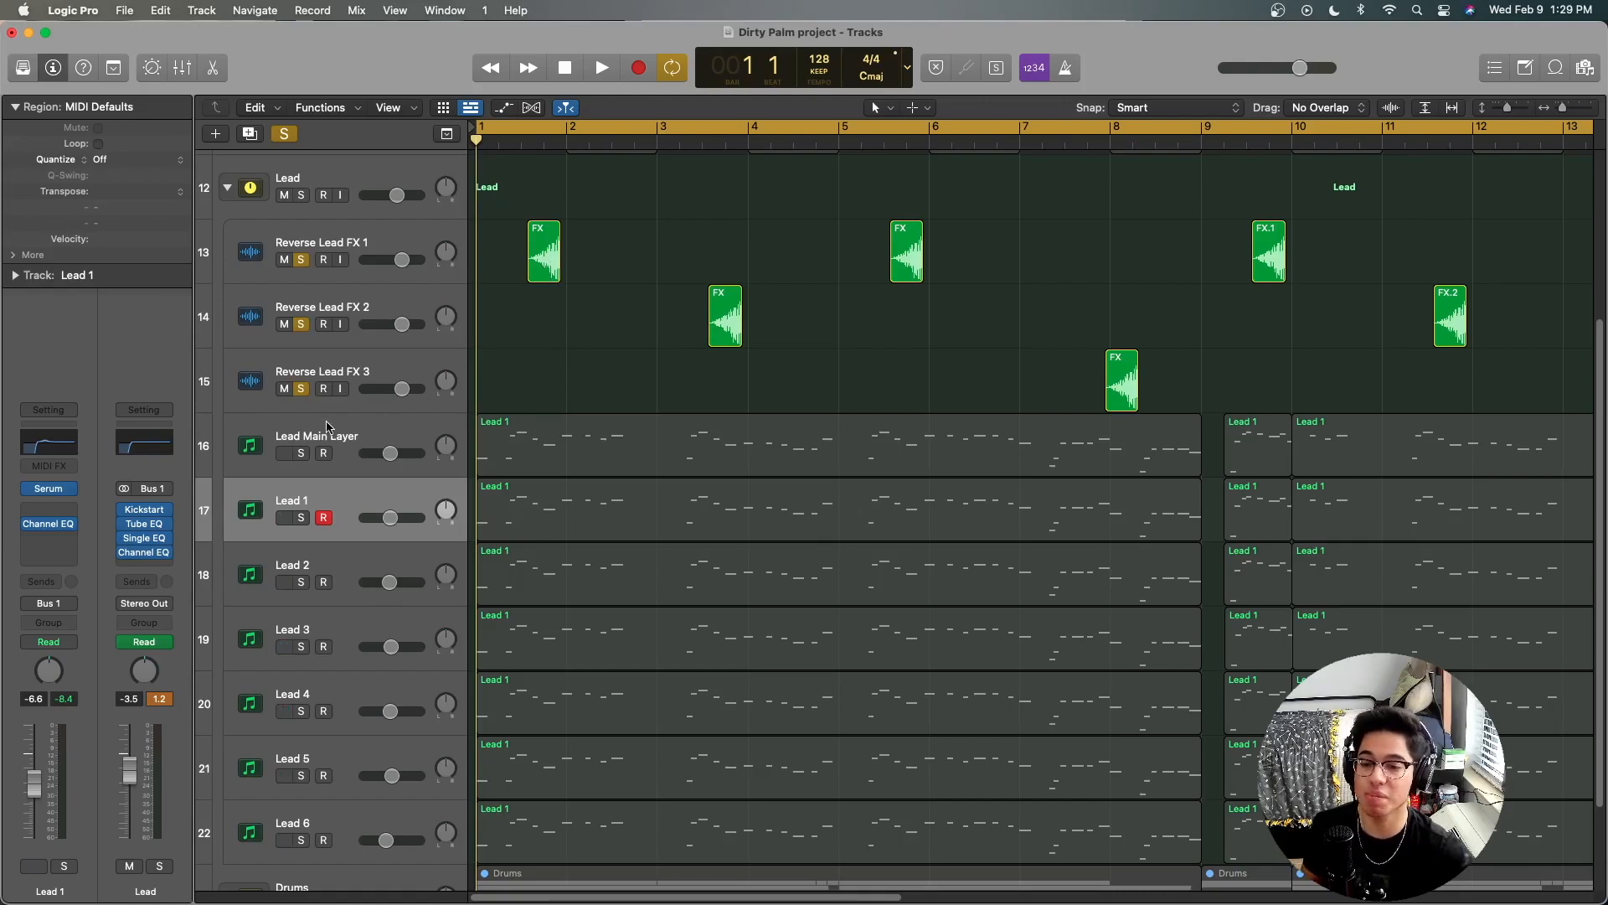
Step: Clear the solos on Reverse Lead FX 1 to 3 and audition the whole Lead stack soloed from the project start
click(301, 388)
click(300, 323)
click(301, 259)
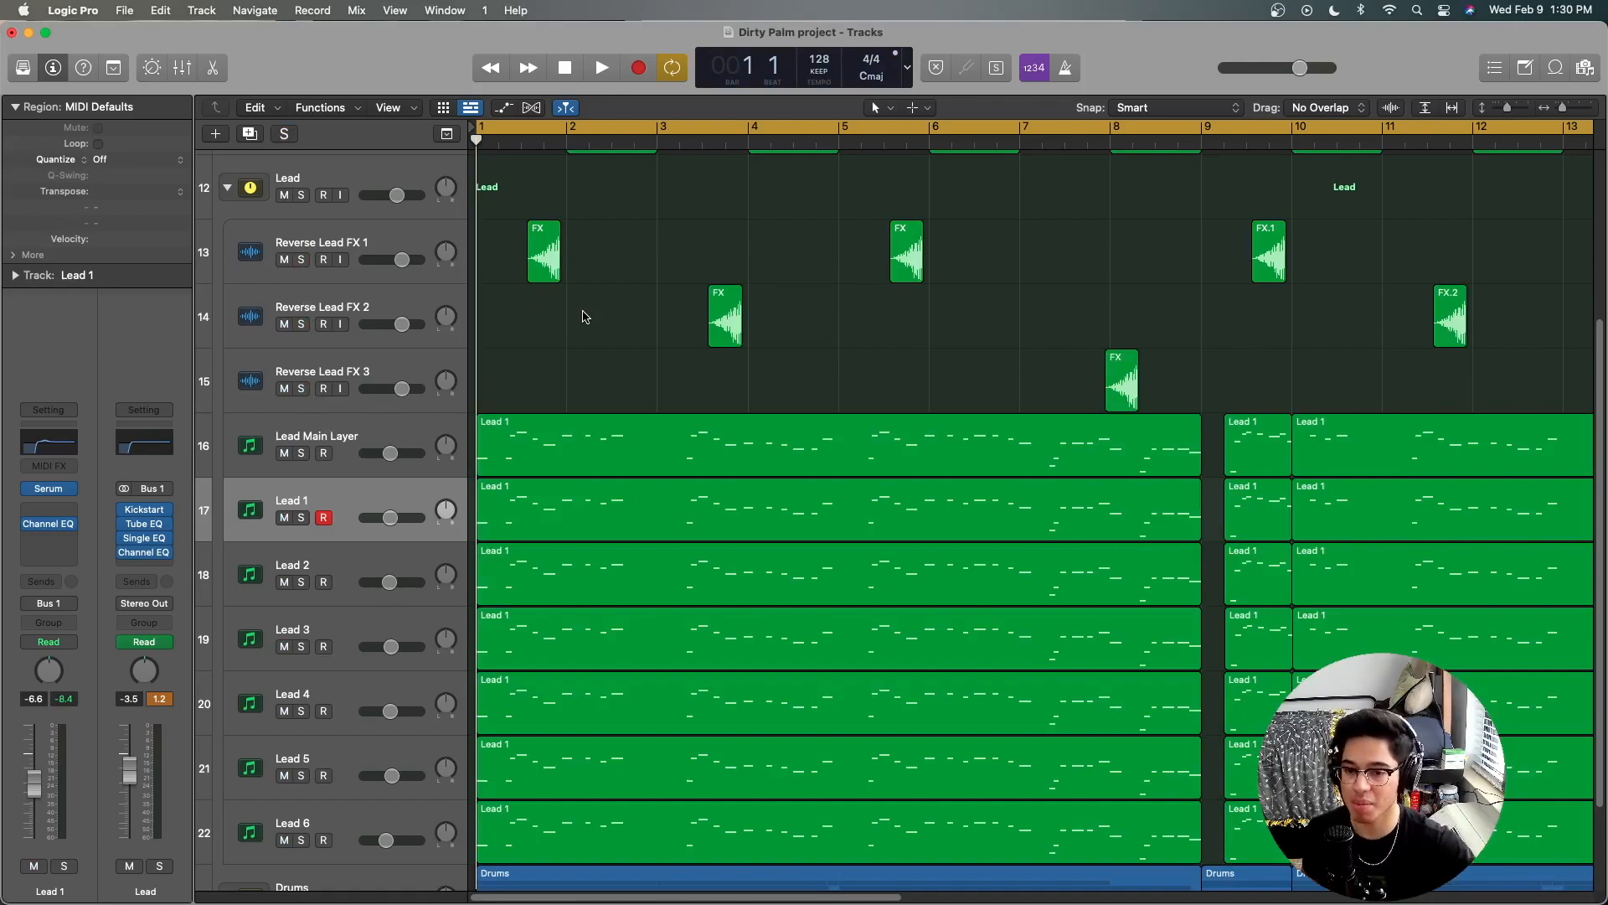
click(301, 195)
key(space)
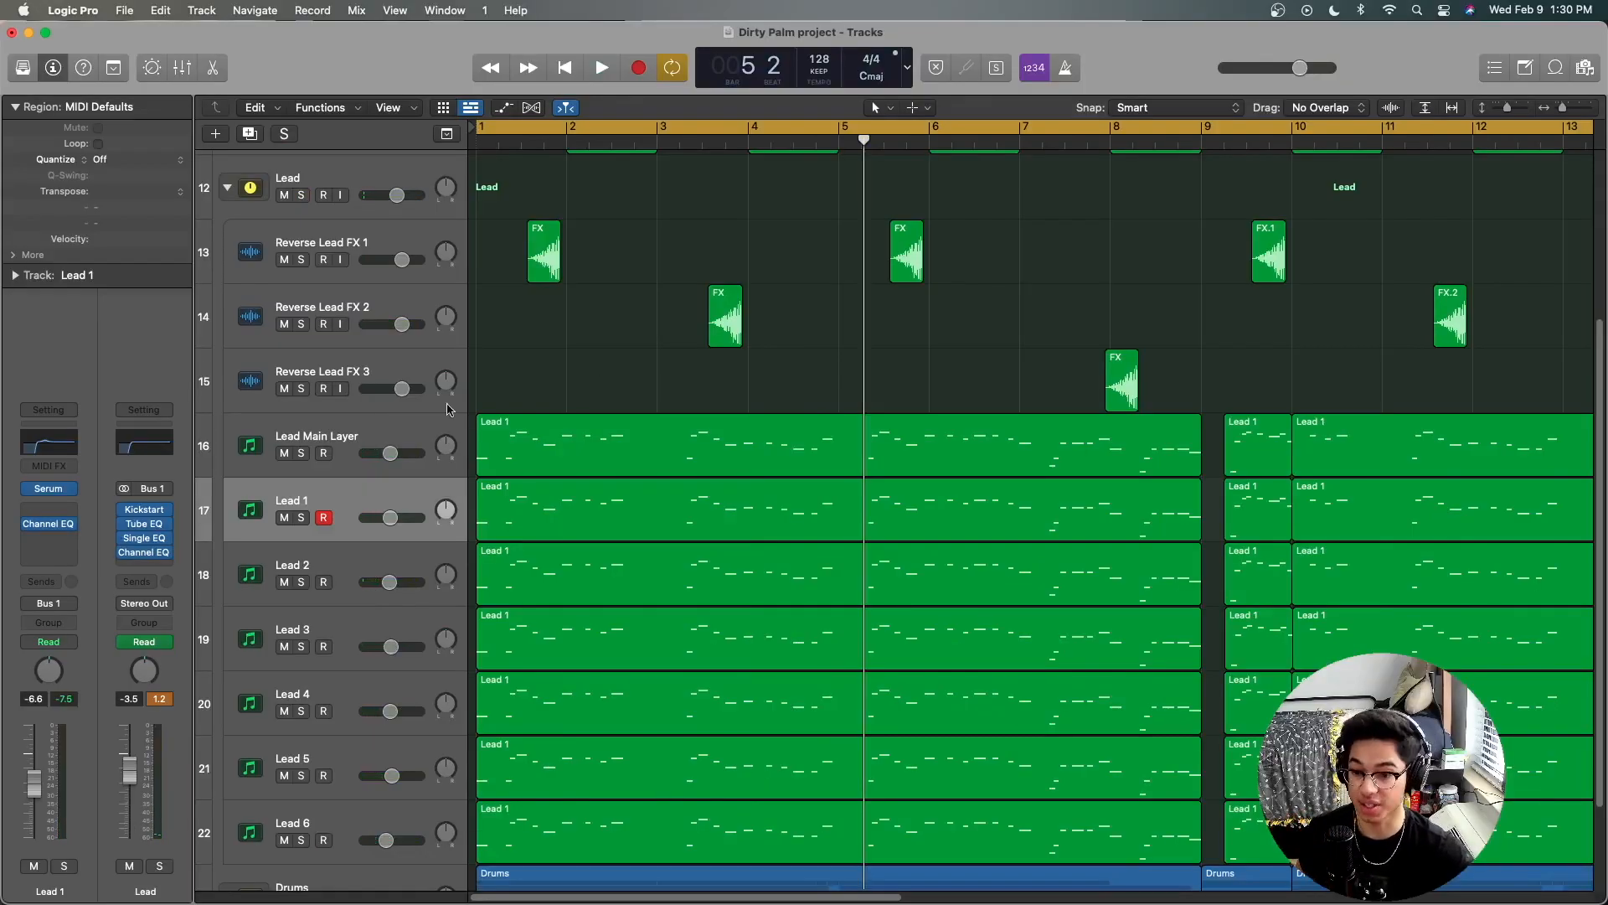
Step: Examine the Channel EQ on the Lead Main Layer track, closing the plug-in window when done
click(367, 419)
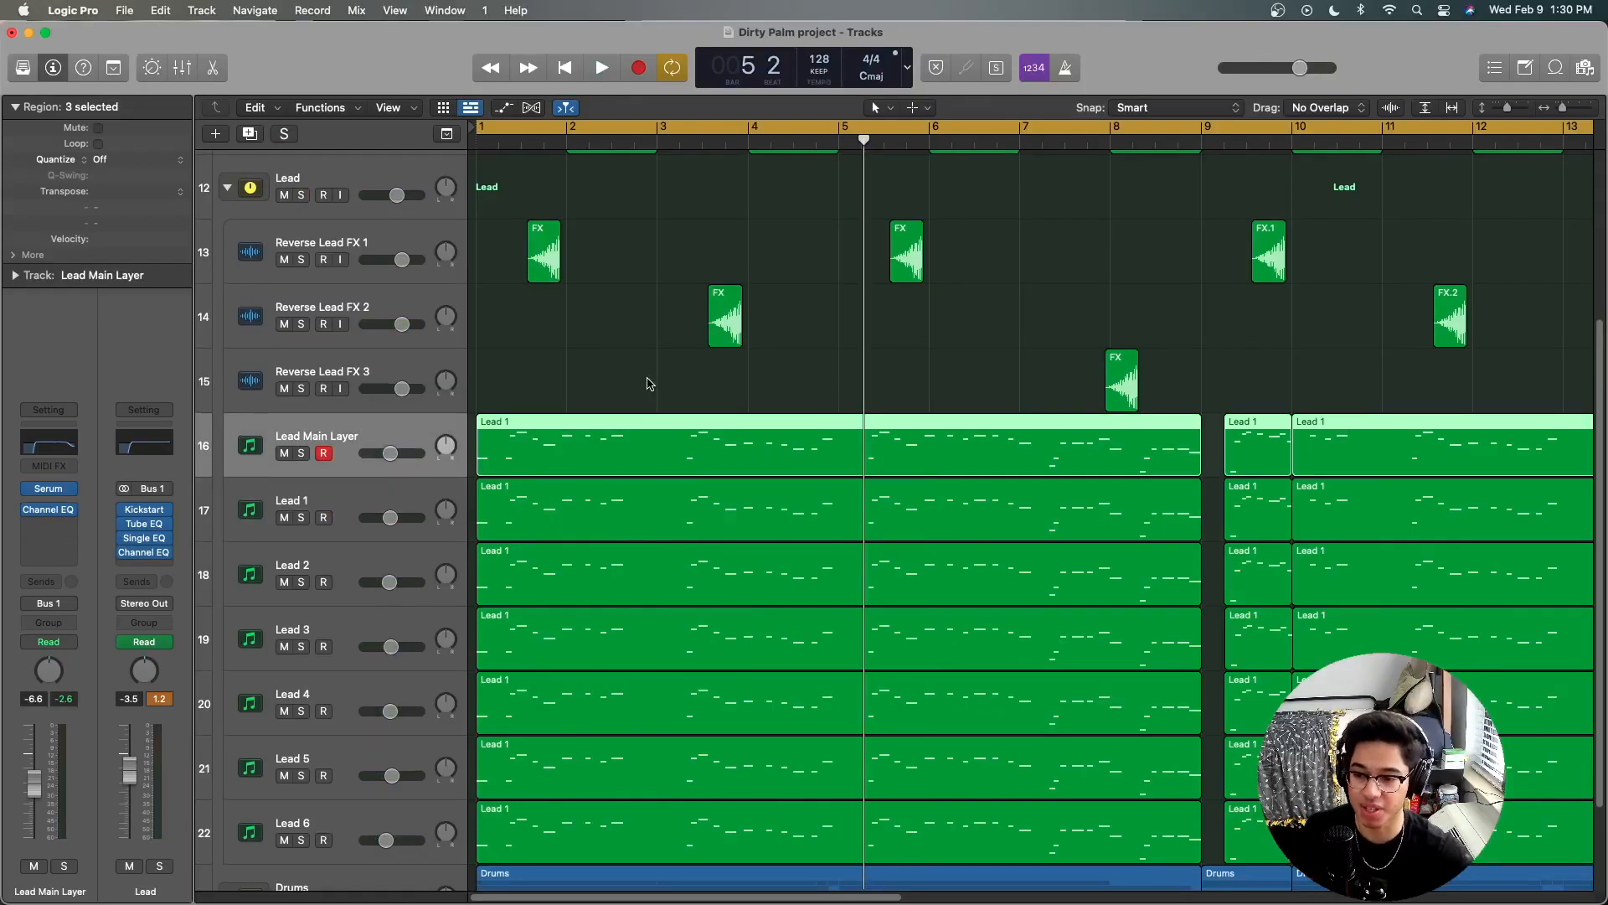
scroll(648, 384, down, 3)
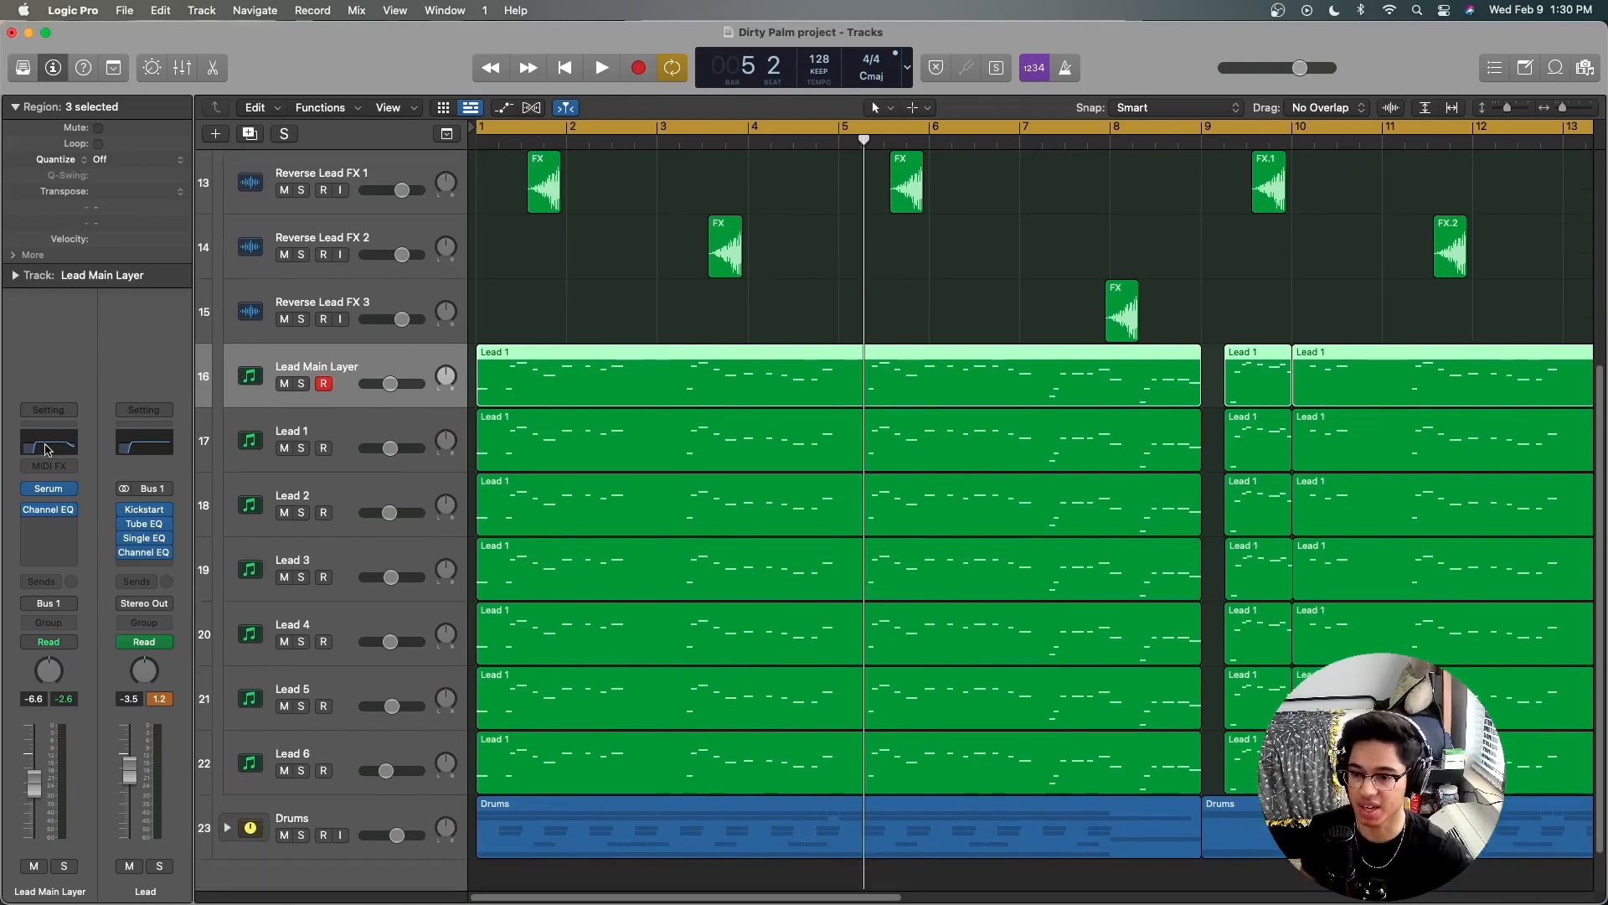
click(48, 448)
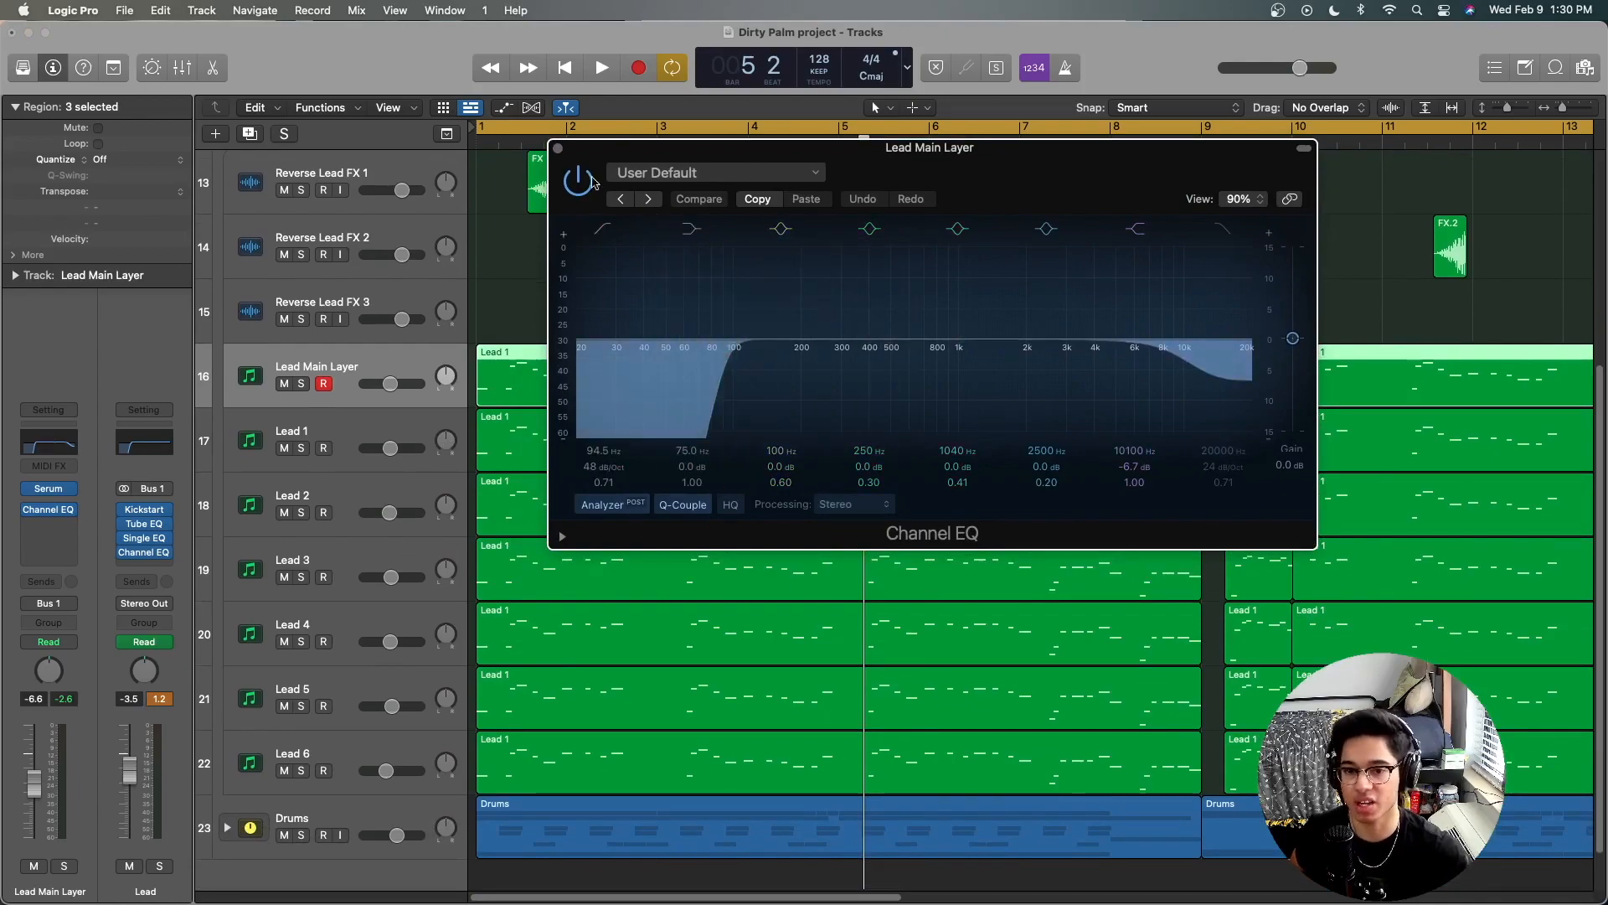
click(558, 149)
Step: Examine the Channel EQ curves on the Lead 1 and Lead 2 tracks, closing each plug-in window when done
click(336, 427)
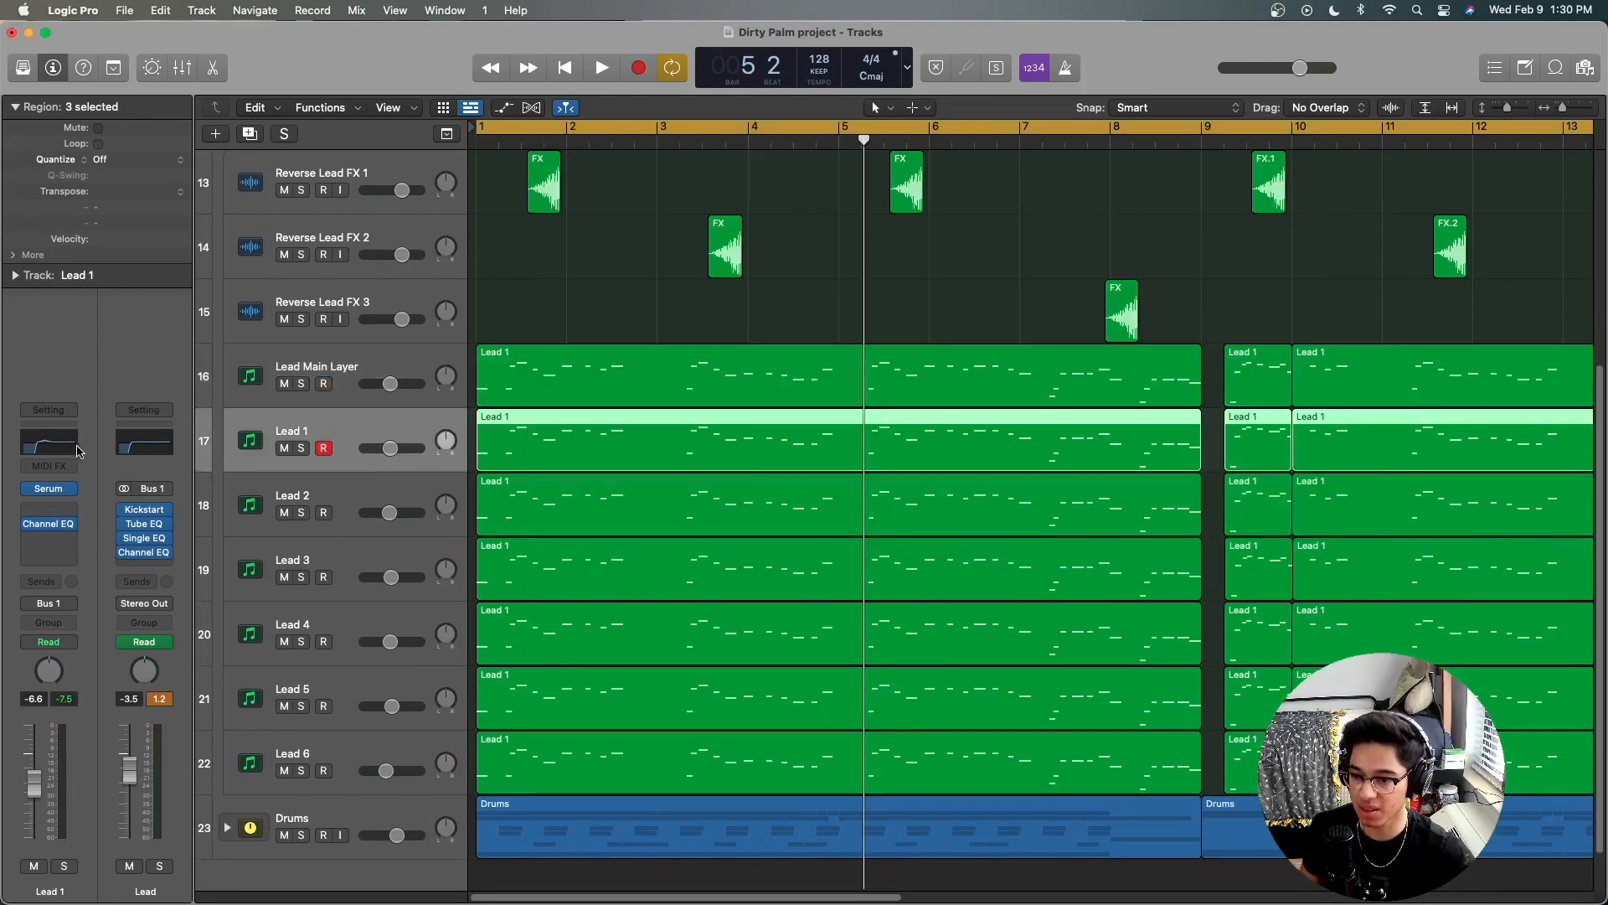
click(48, 444)
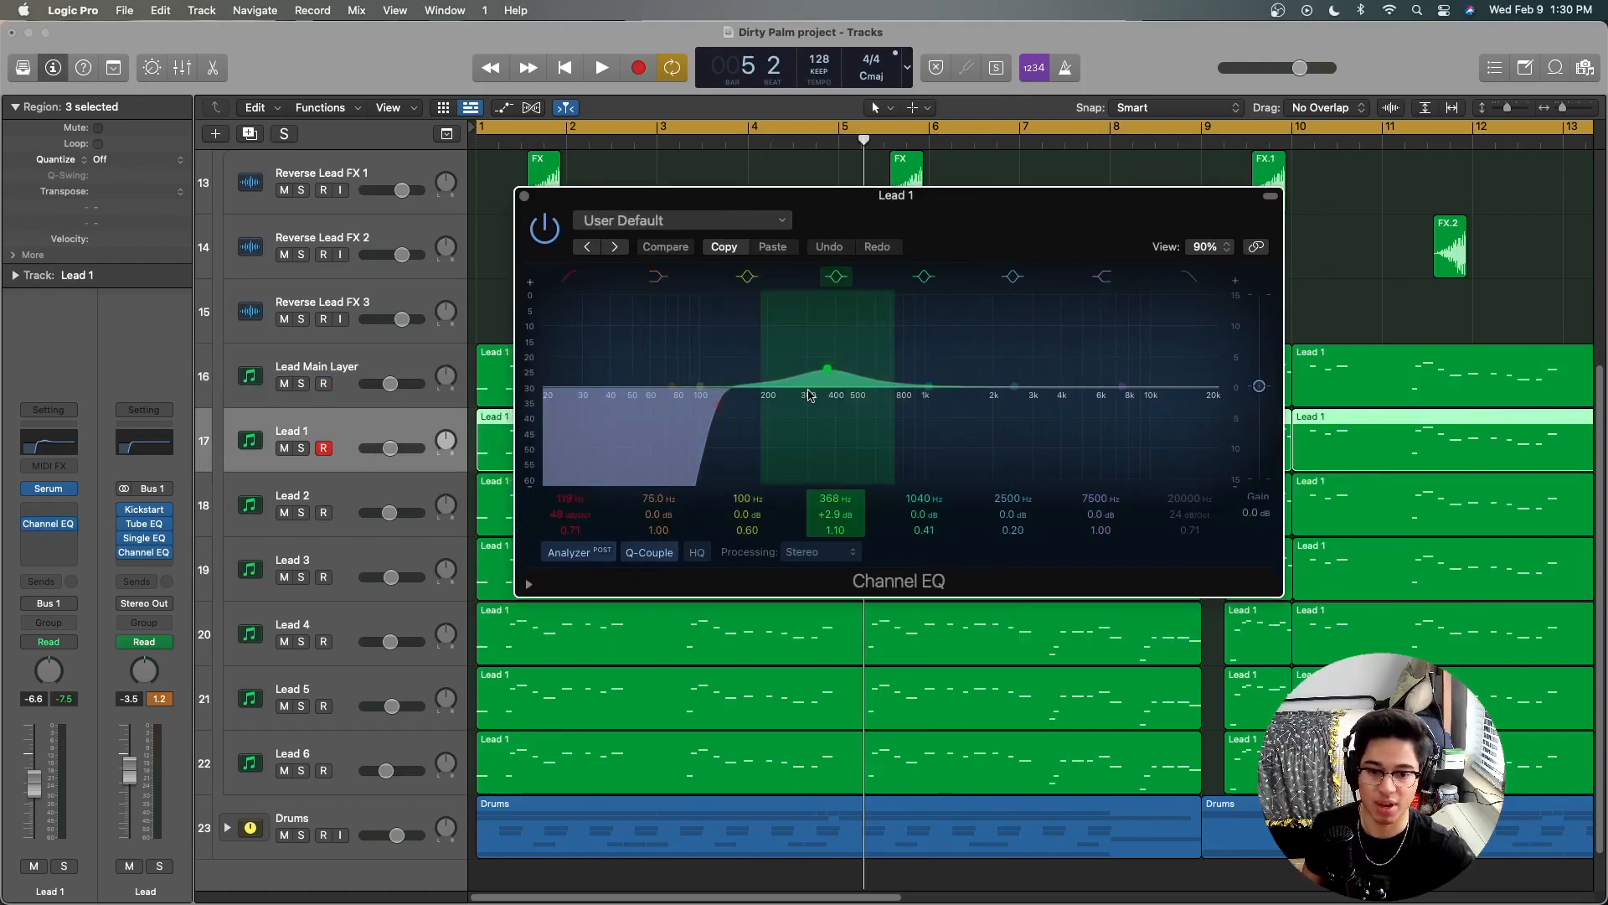
click(524, 196)
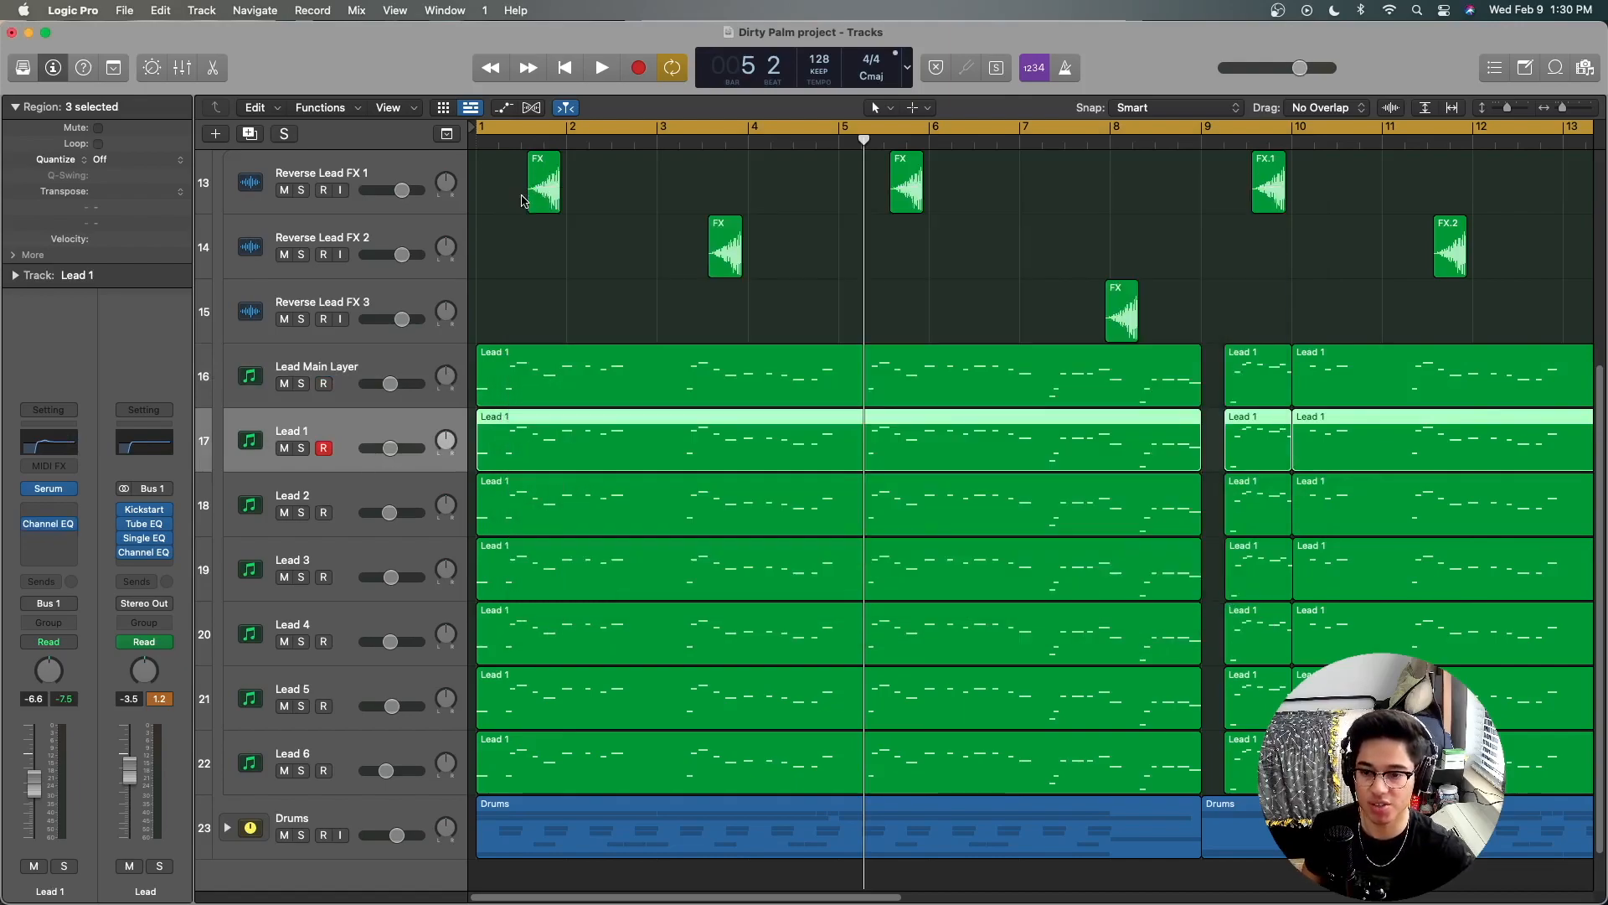
click(335, 489)
click(60, 437)
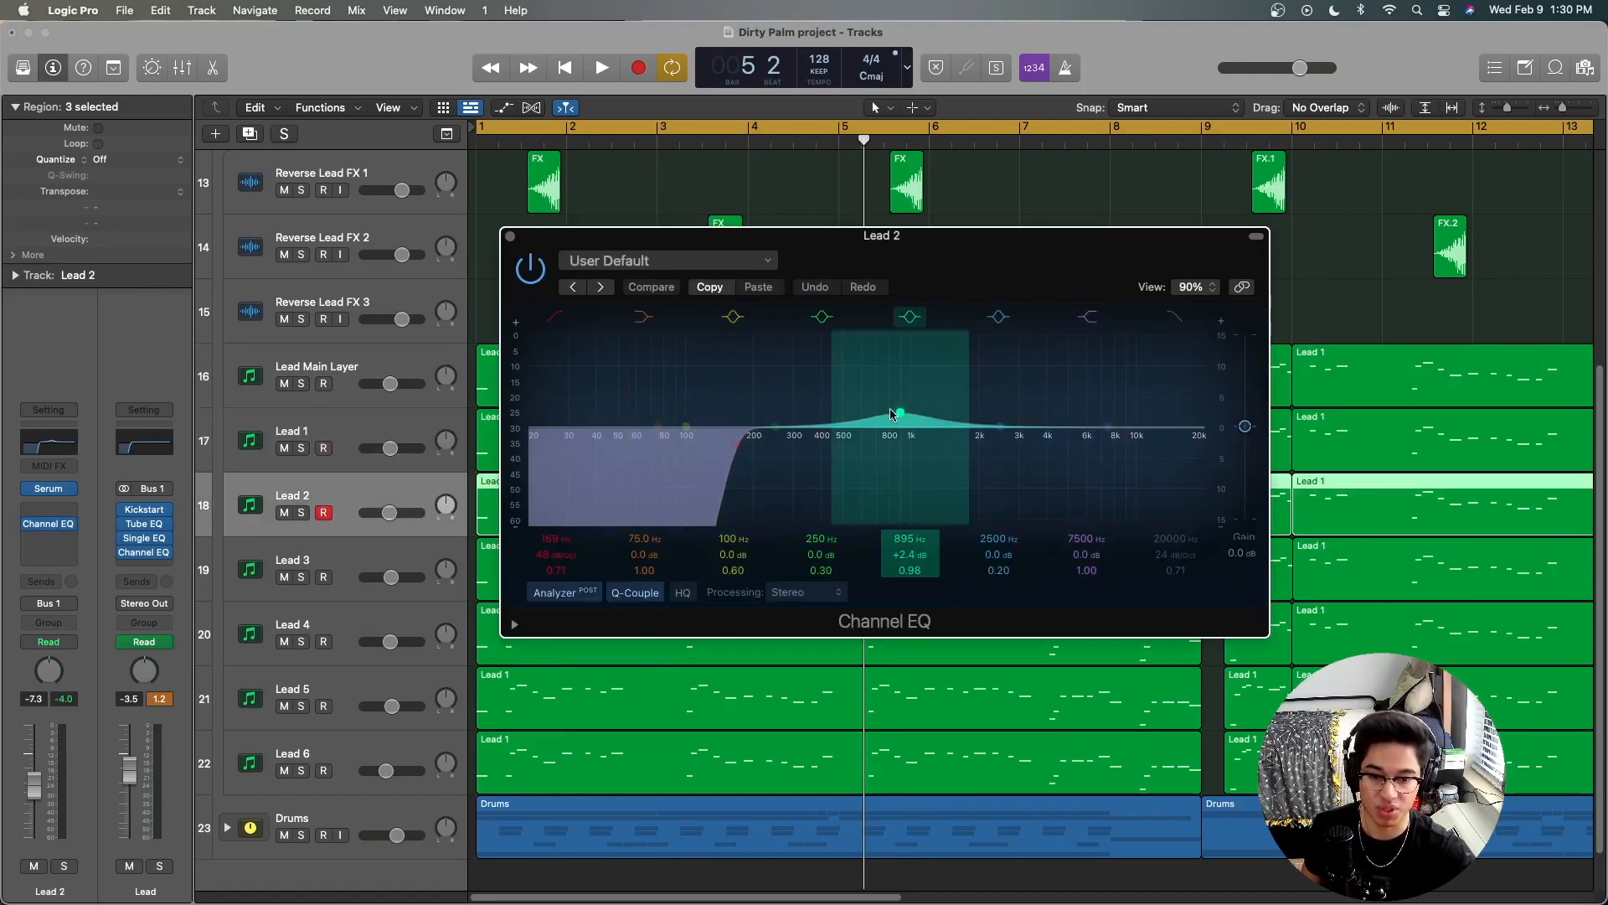
click(510, 236)
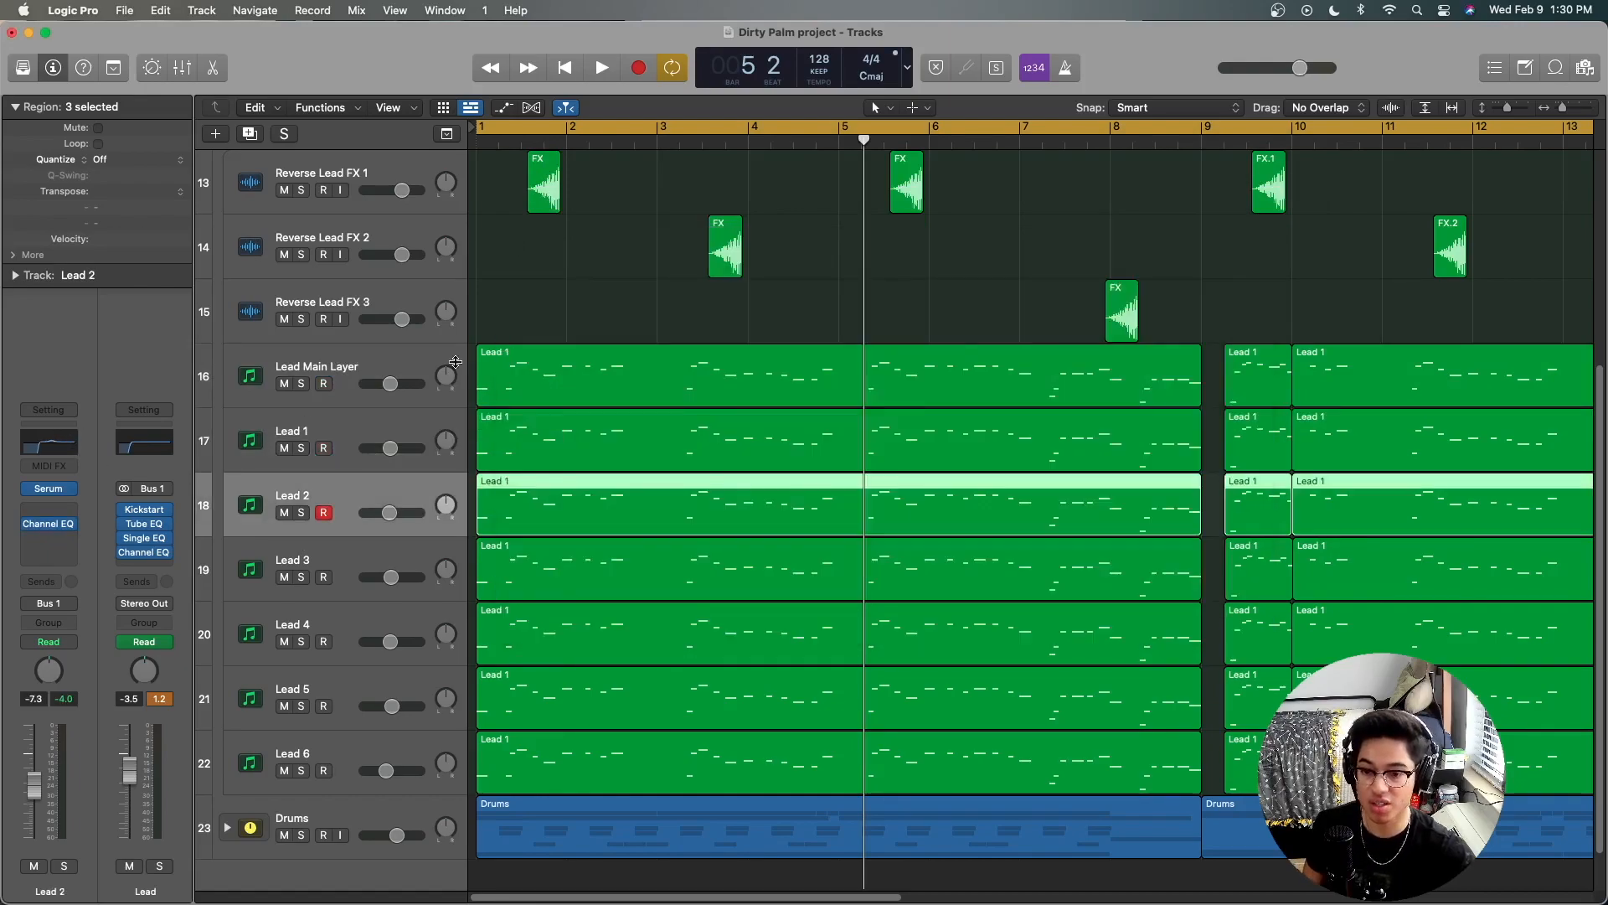
Step: Examine the Channel EQ curves on the Lead 3 and Lead 4 tracks, closing each plug-in window when done
click(338, 558)
click(50, 440)
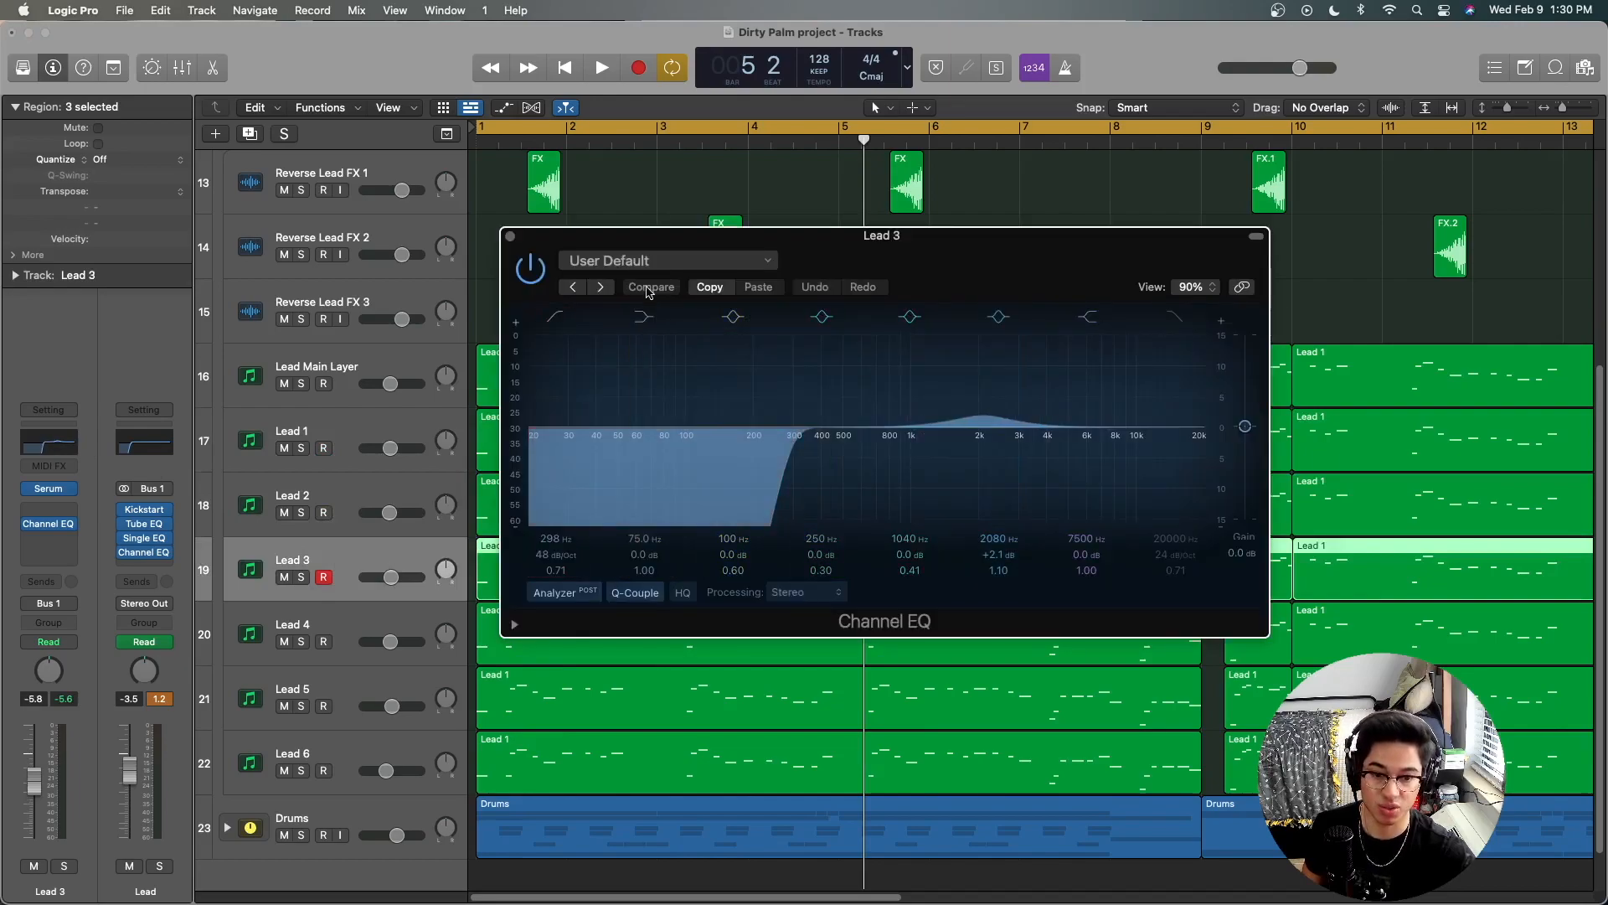
click(511, 237)
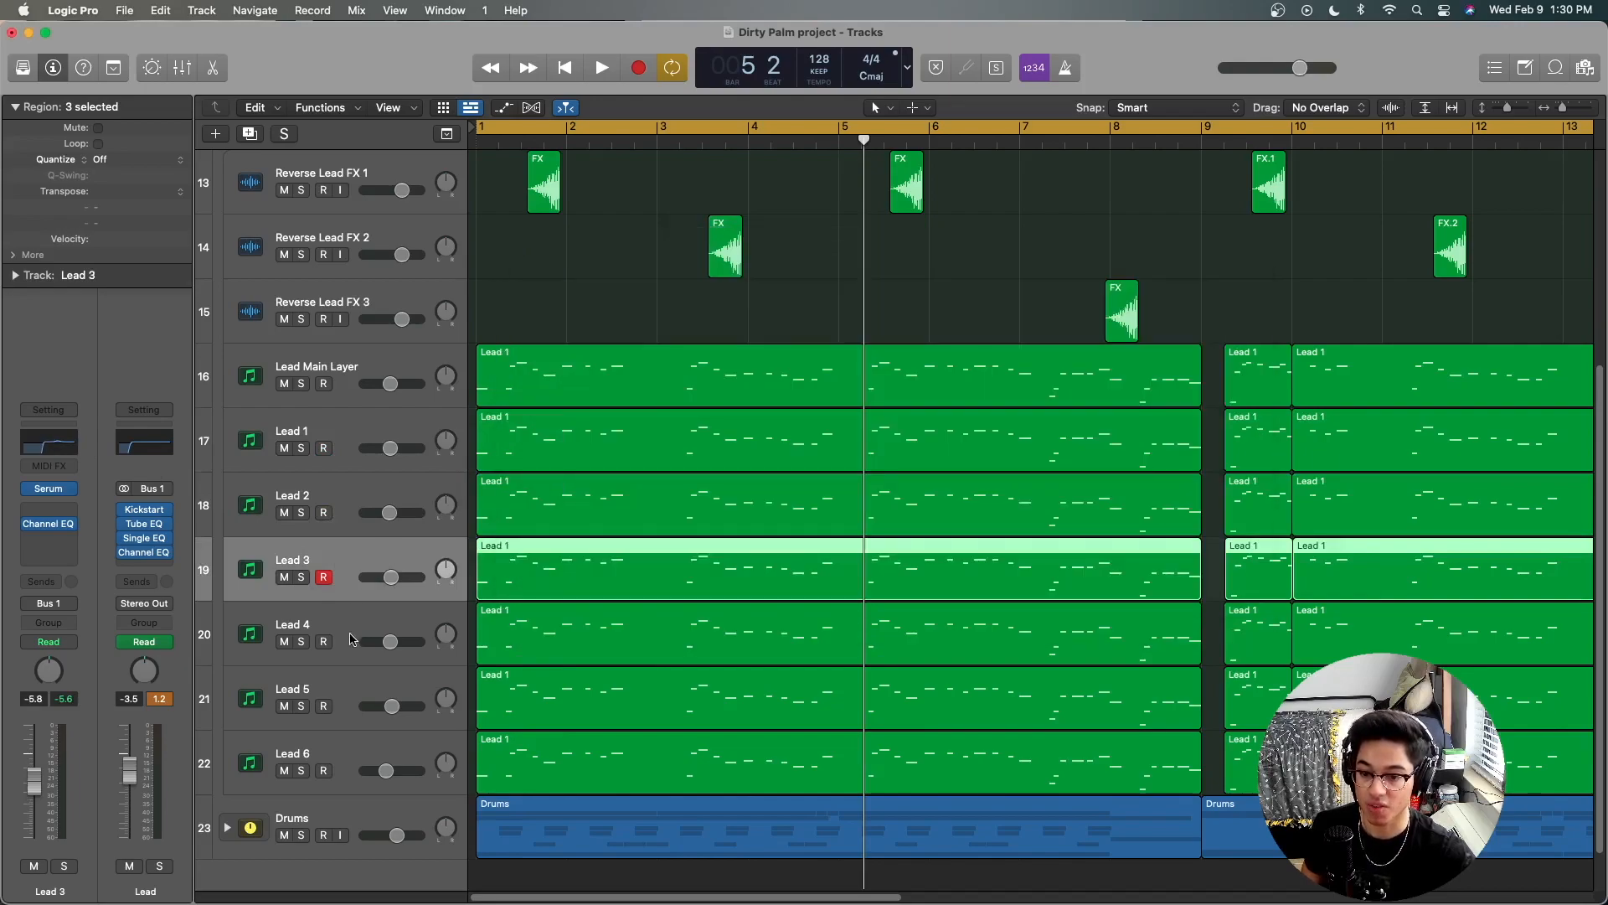
click(351, 640)
click(38, 444)
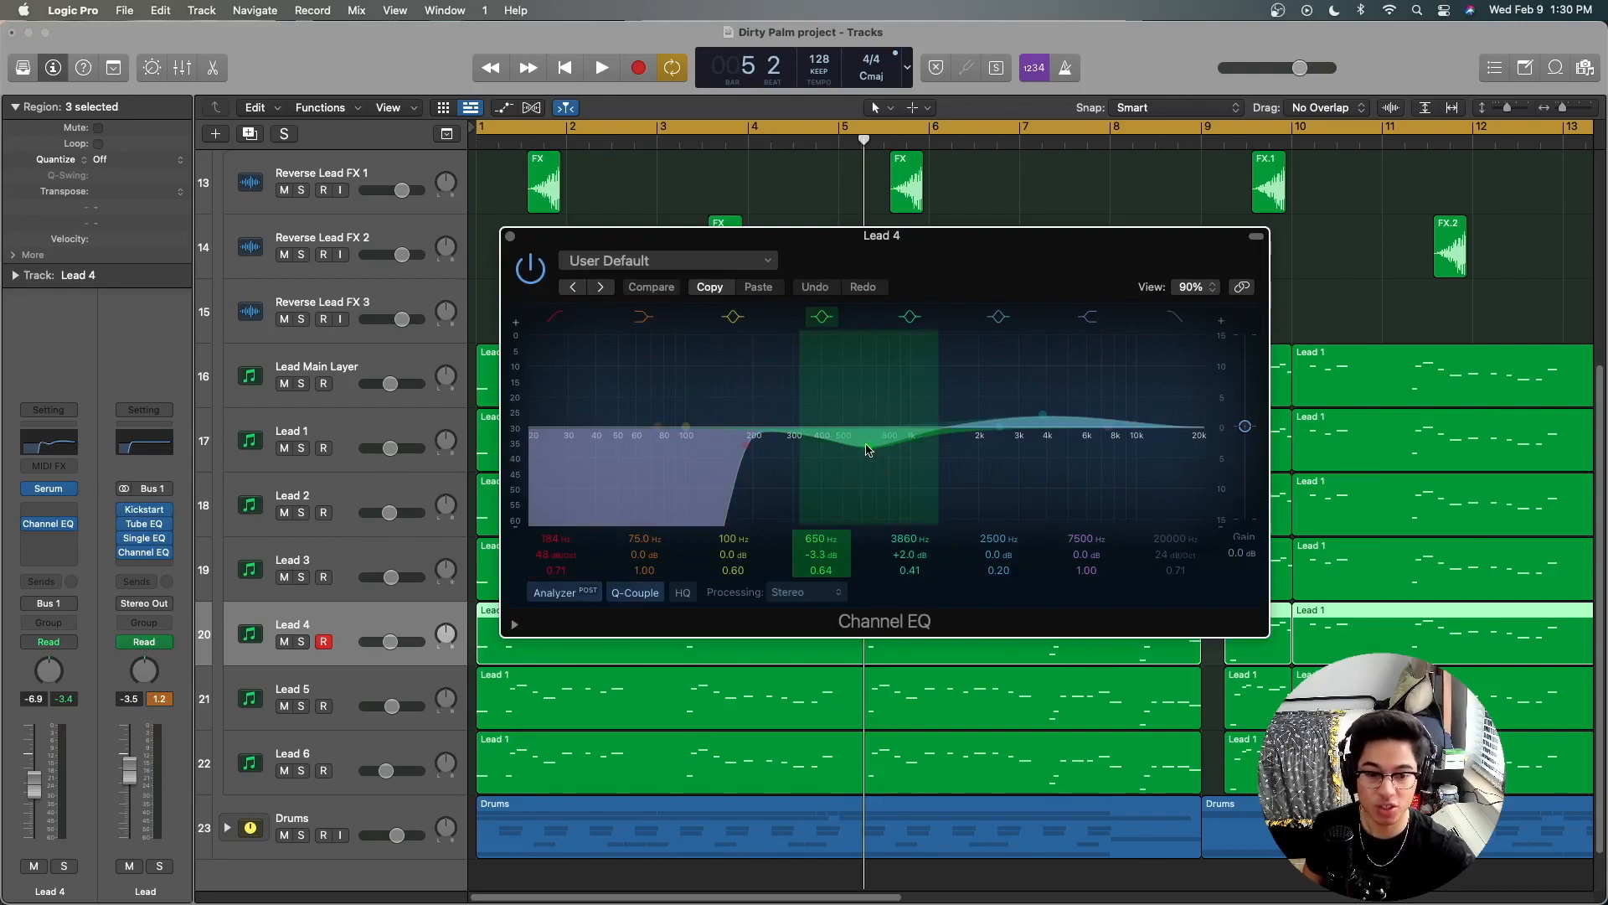
click(511, 237)
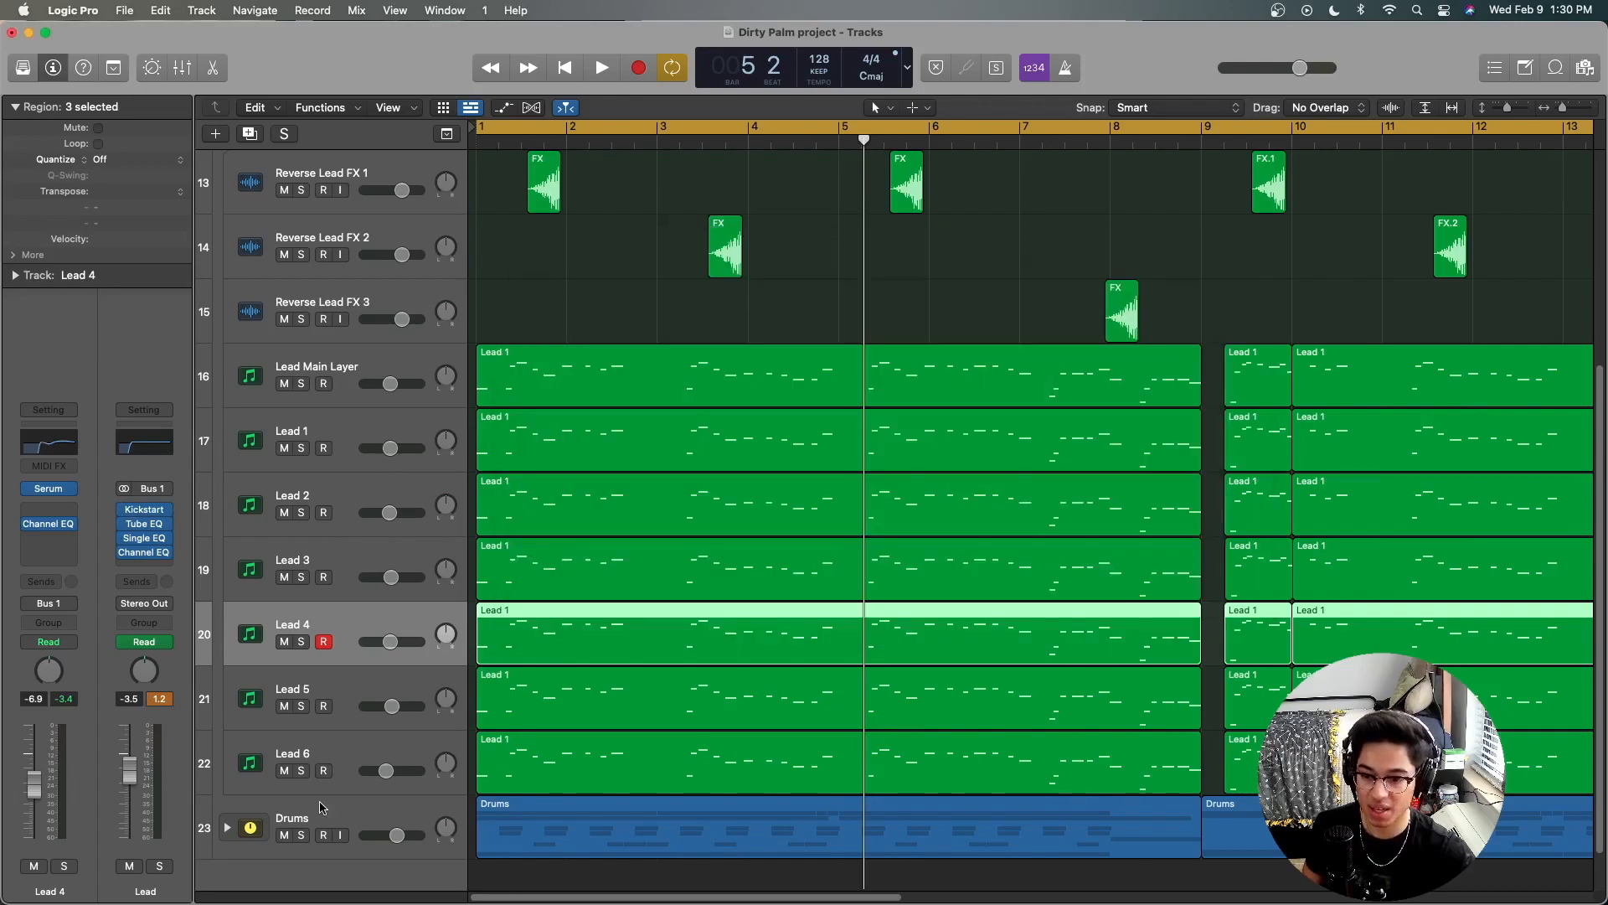
Step: Examine the Channel EQ curves on the Lead 5 and Lead 6 tracks, closing each plug-in window when done
click(330, 697)
click(67, 444)
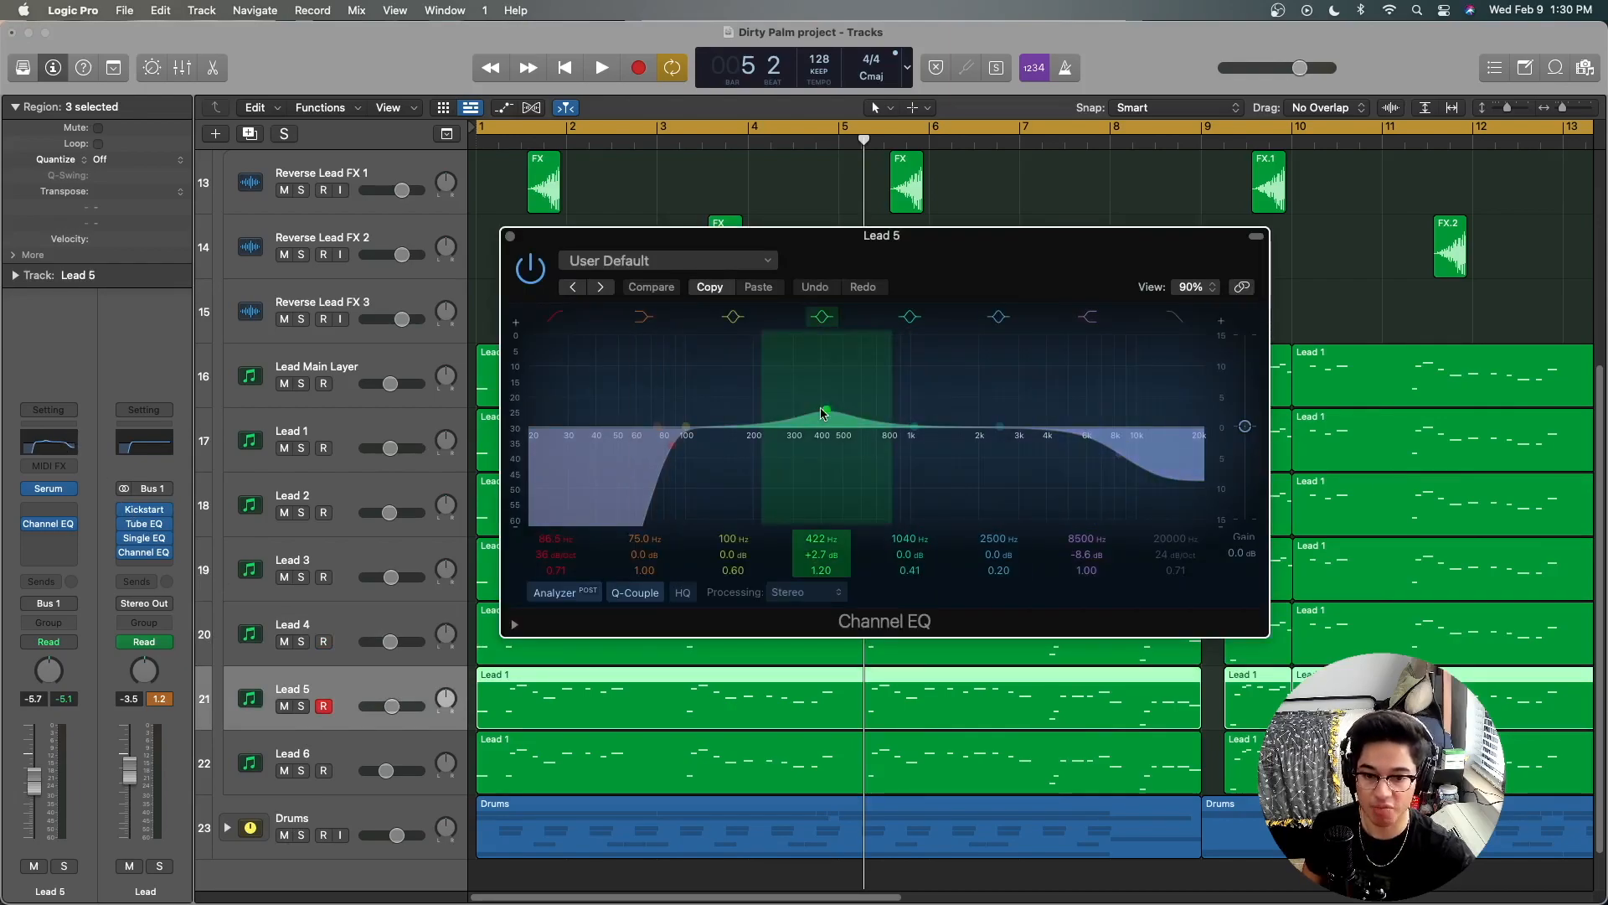
click(510, 236)
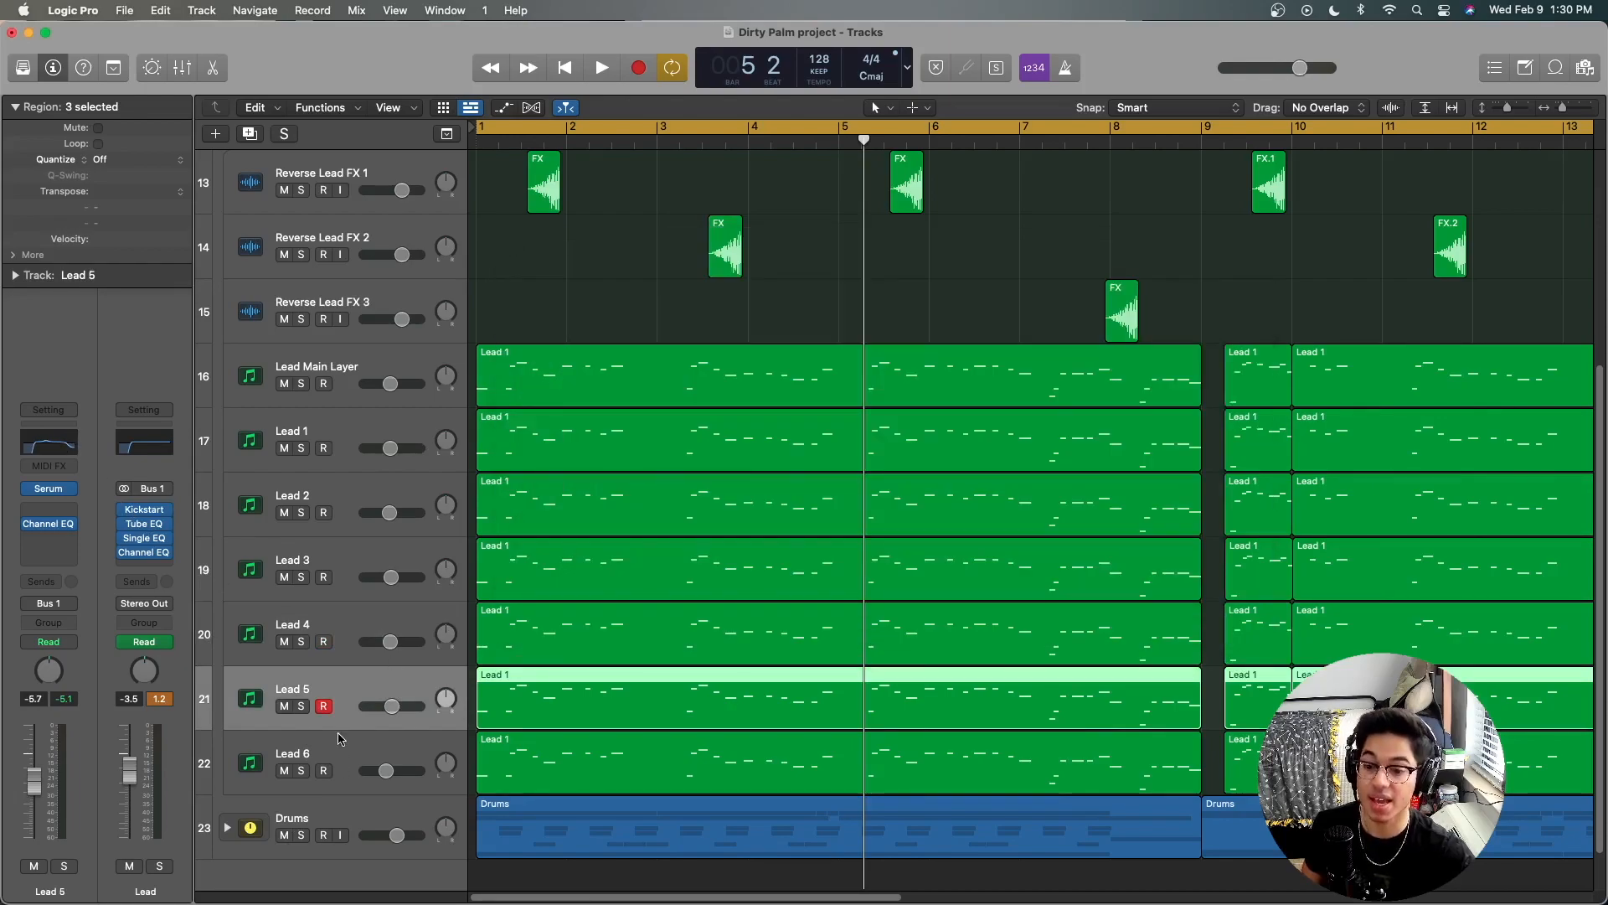
click(341, 737)
click(47, 446)
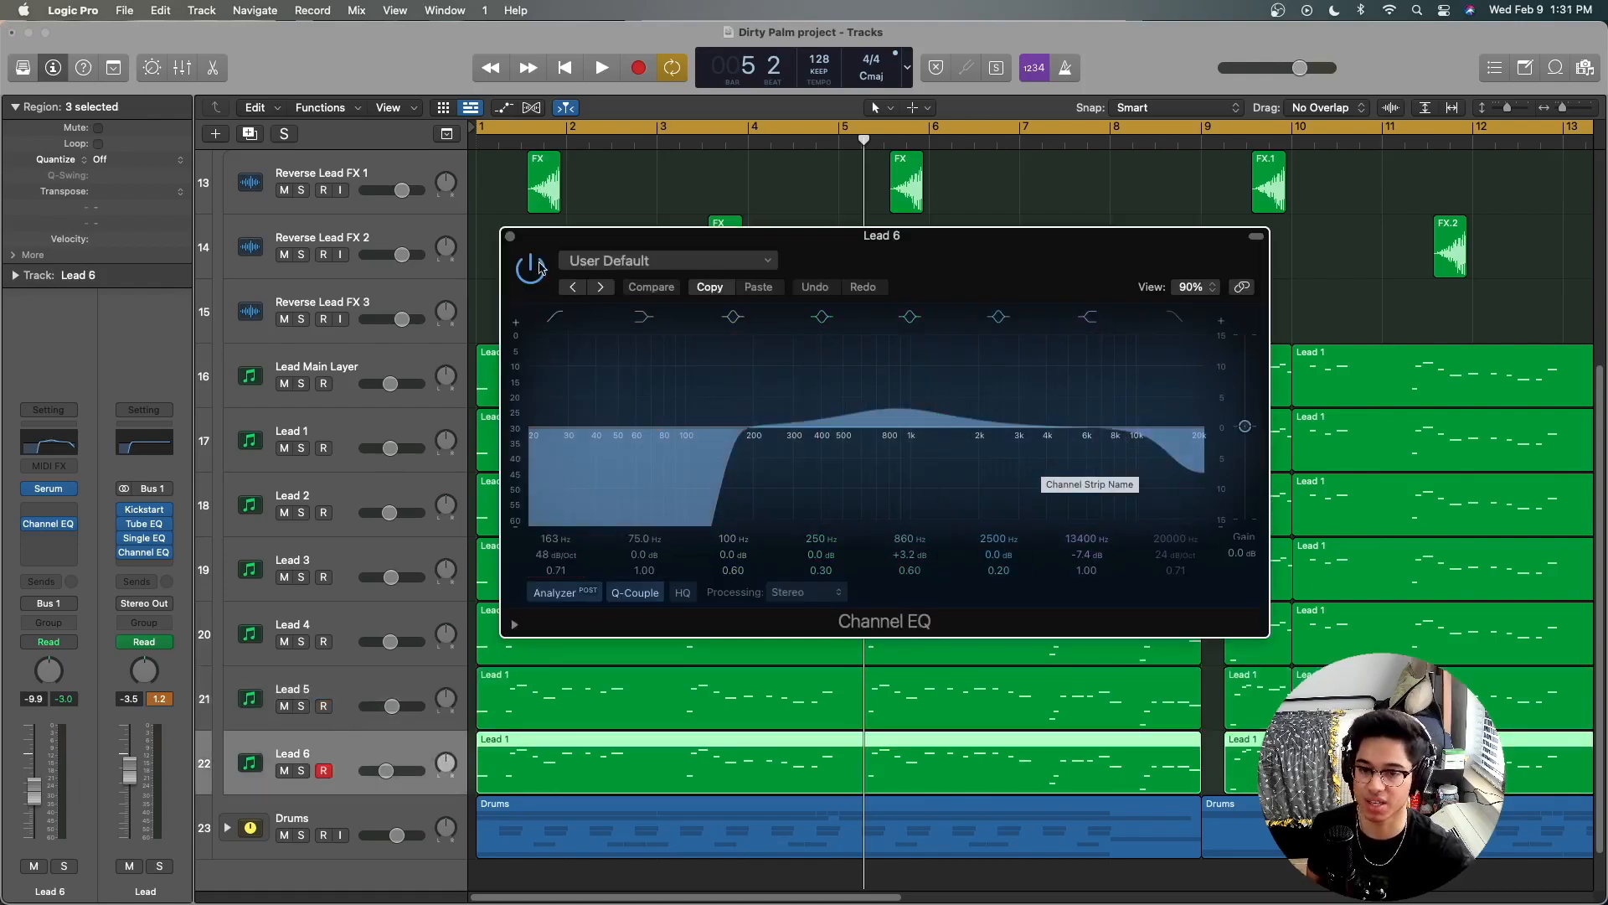
click(510, 236)
Step: Deselect the regions and collapse the Lead track stack
click(585, 267)
scroll(585, 268, up, 3)
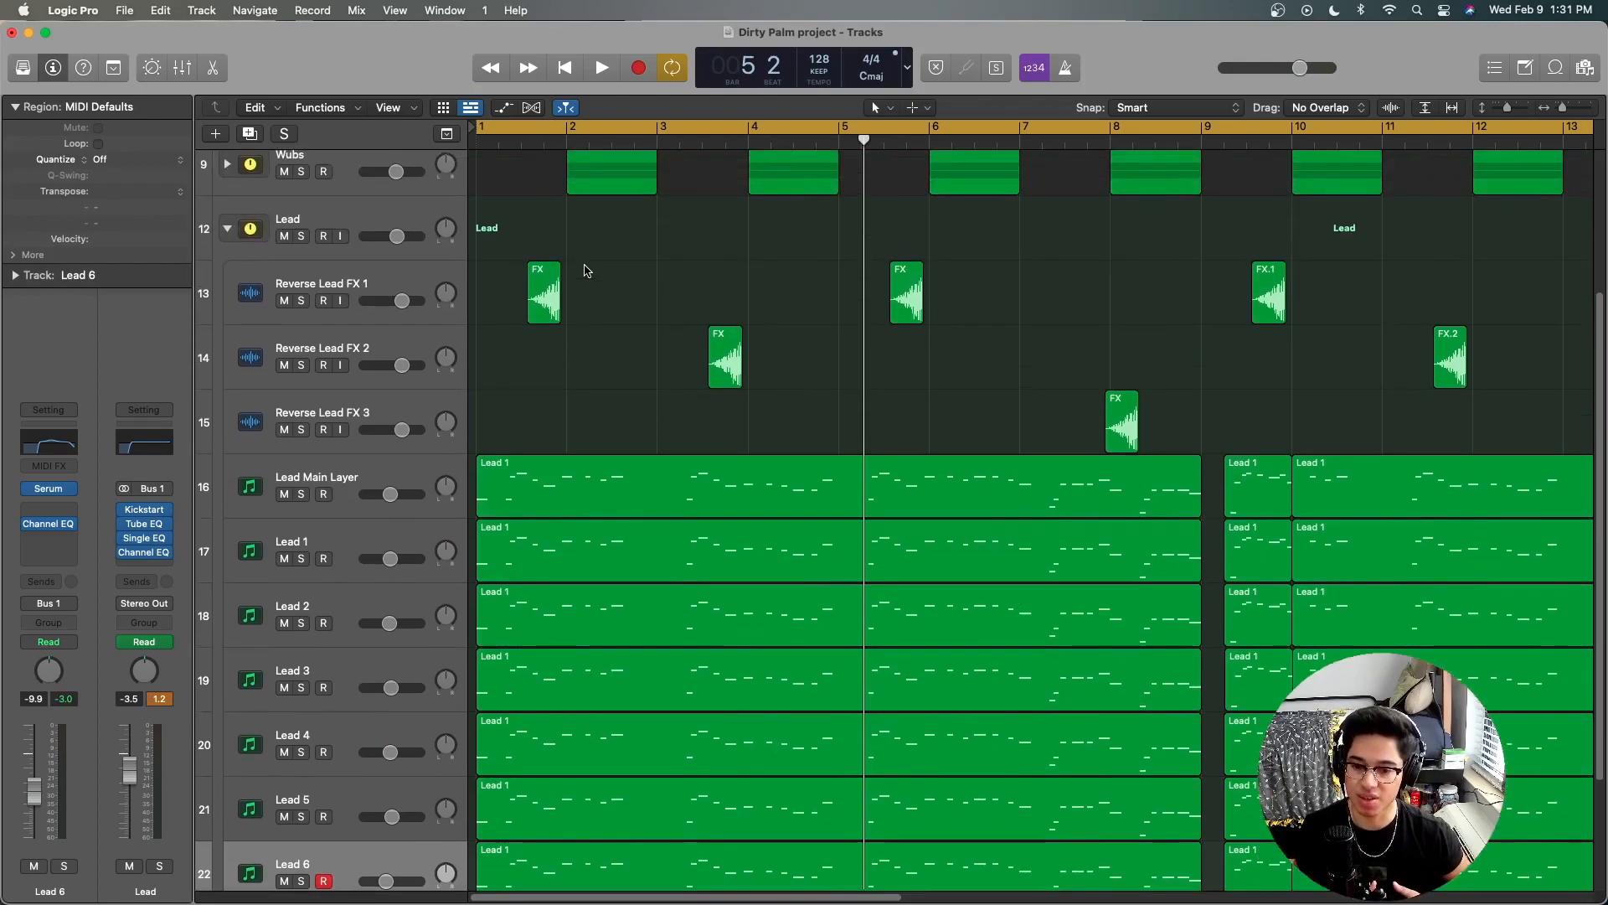
scroll(589, 374, down, 2)
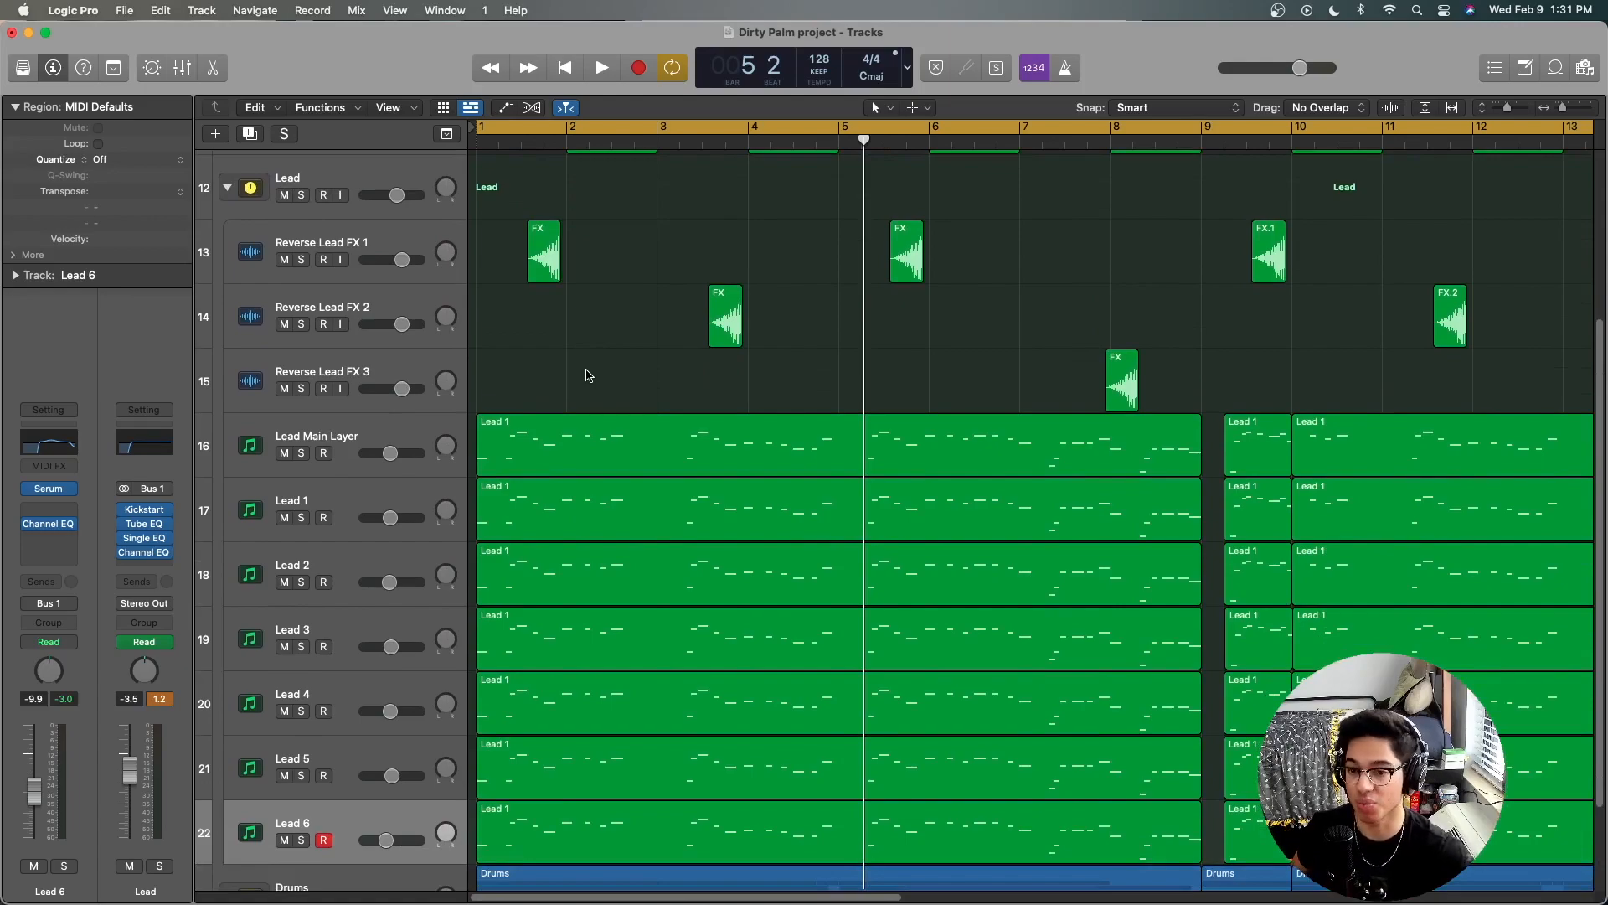
click(227, 187)
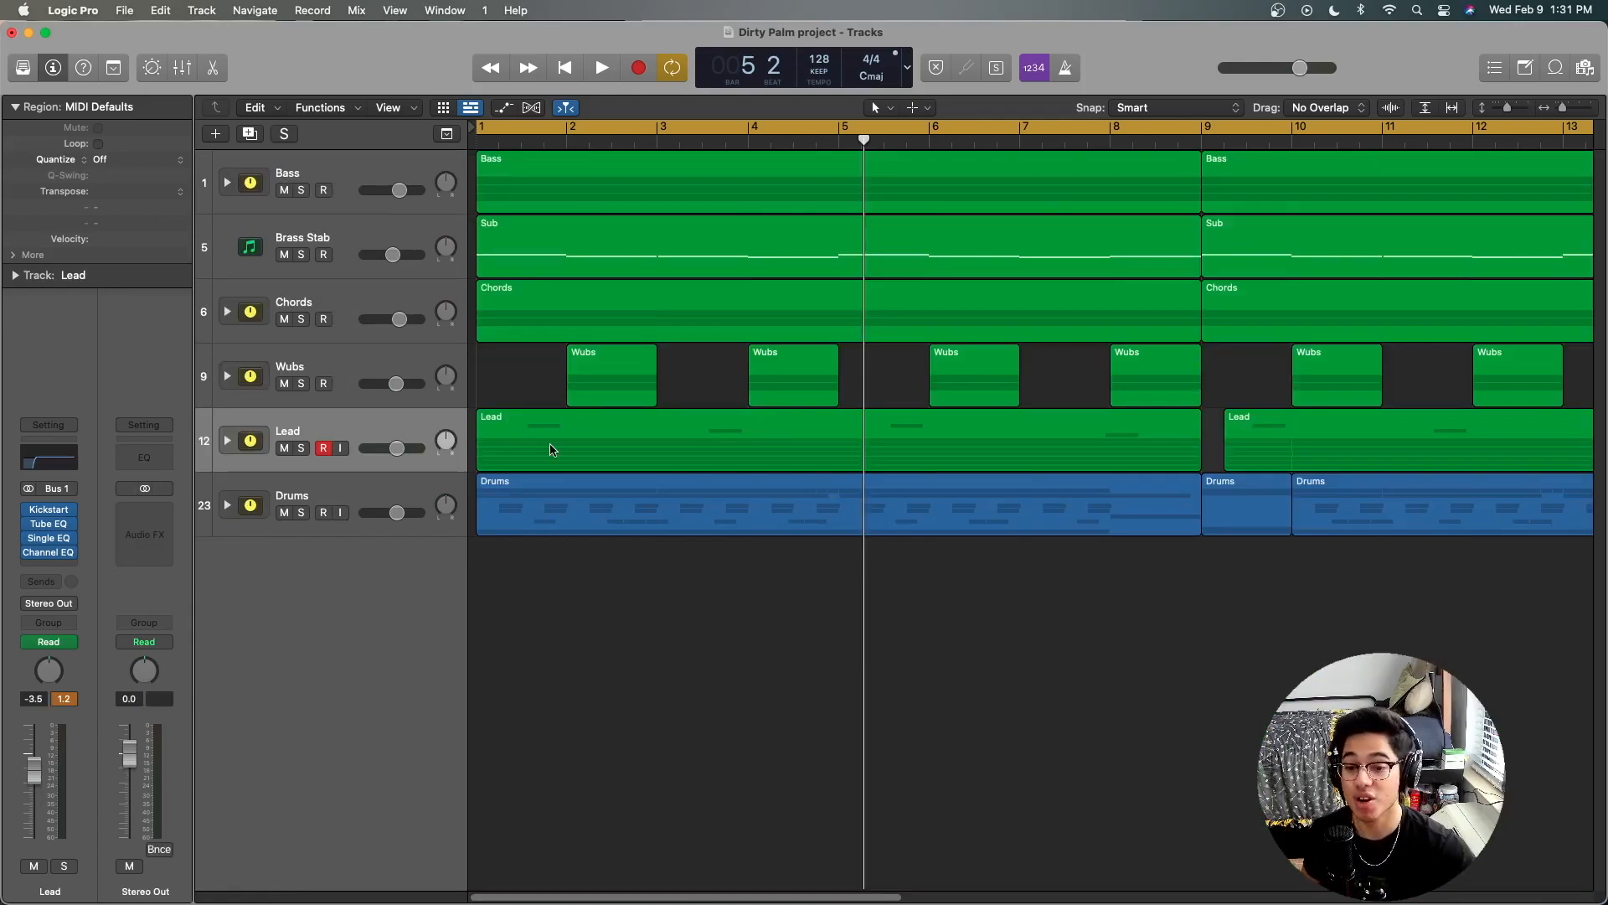
Step: Solo the Wubs stack and expand it to look over its CH - Woblerone and CH - Stirup tracks
click(339, 372)
click(303, 387)
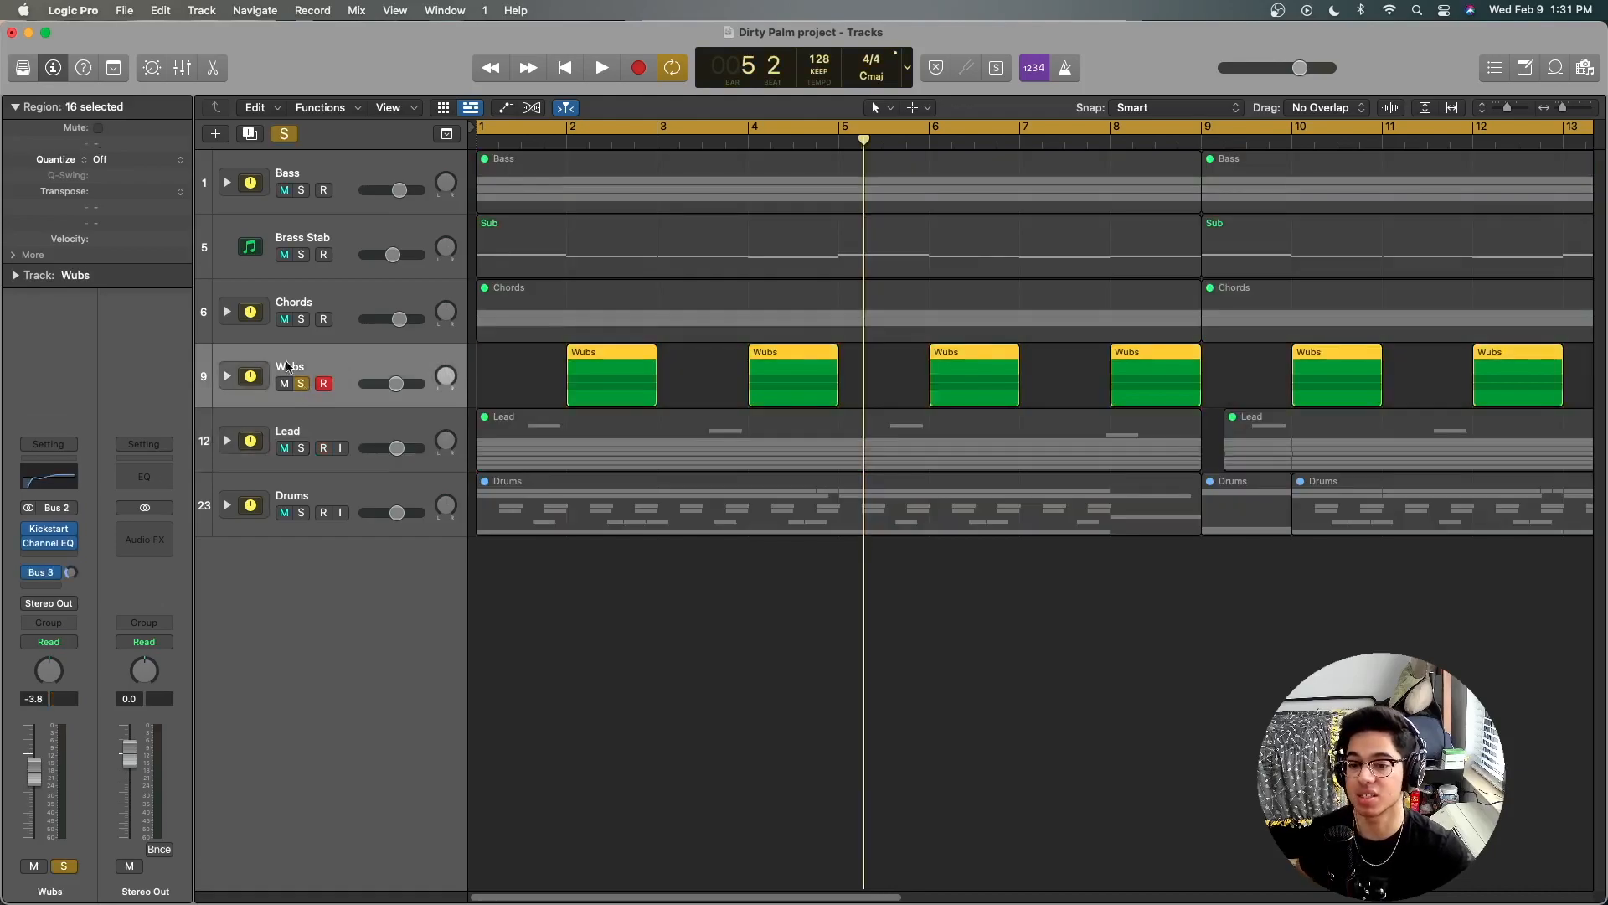
click(229, 377)
click(702, 436)
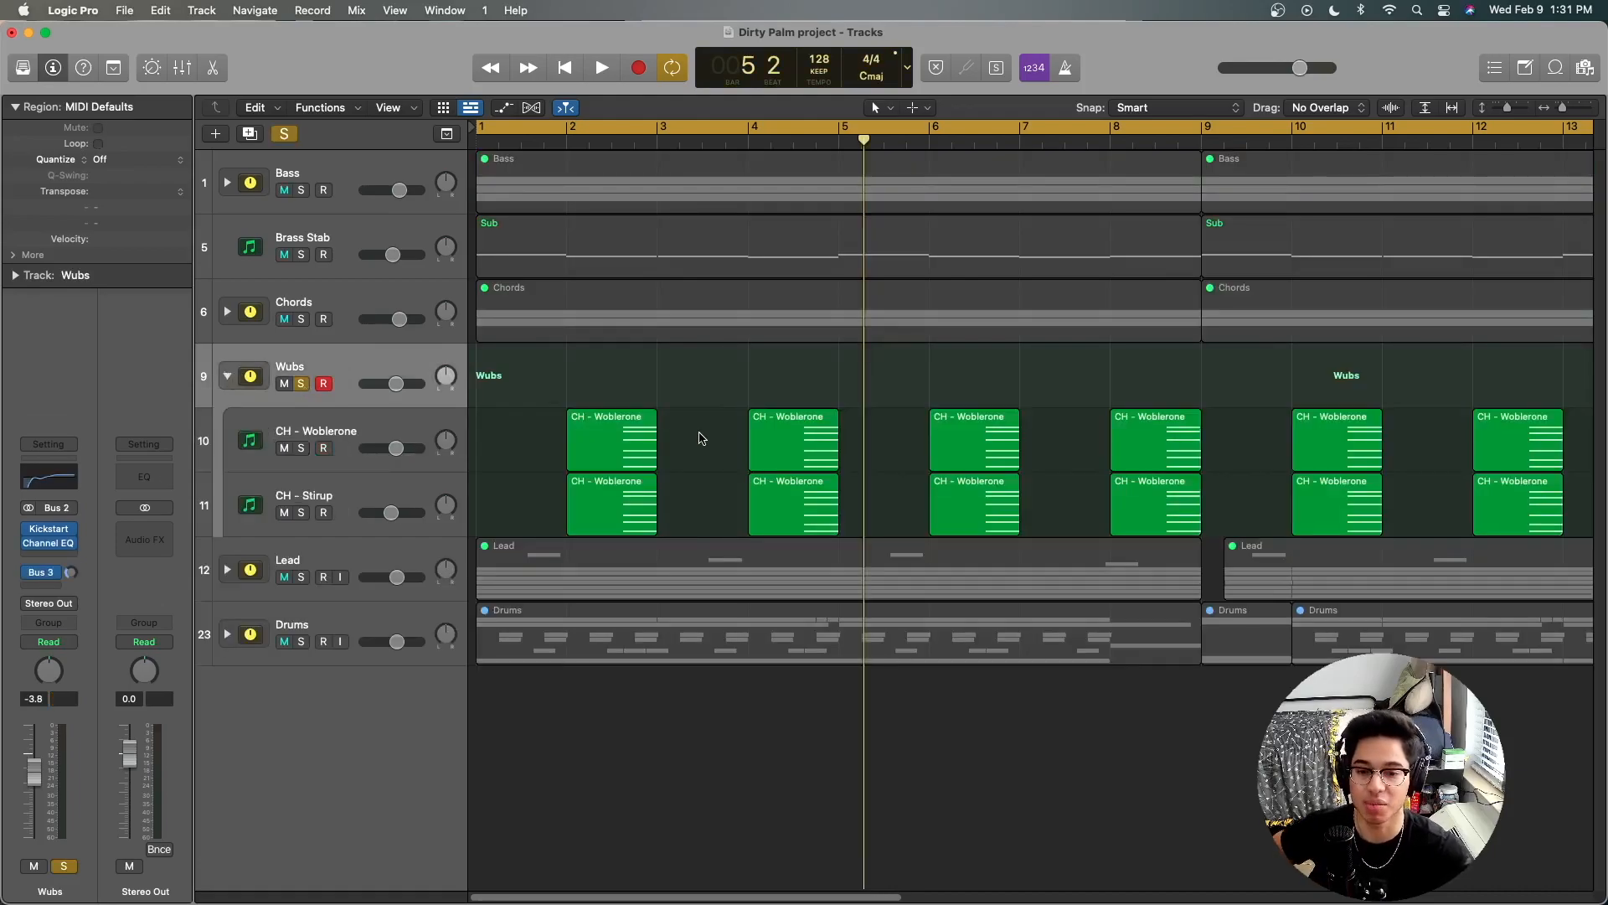
click(352, 427)
click(342, 484)
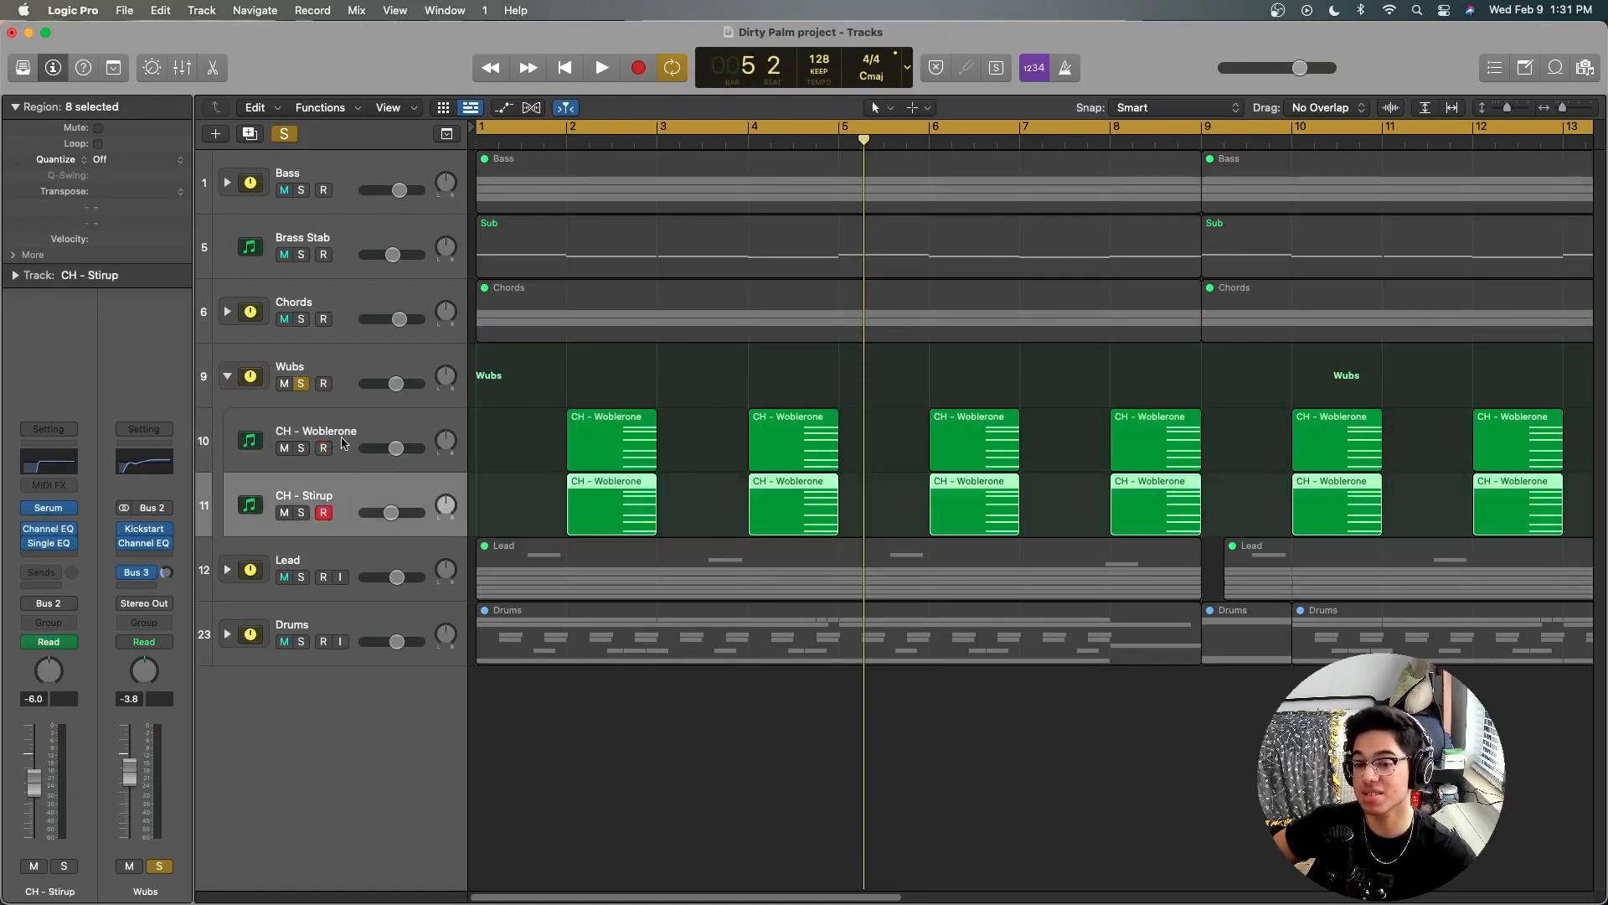
Step: Open the Serum instrument on CH - Woblerone and examine its patch and LFO settings, moving the plug-in window fully into view
click(343, 444)
click(48, 508)
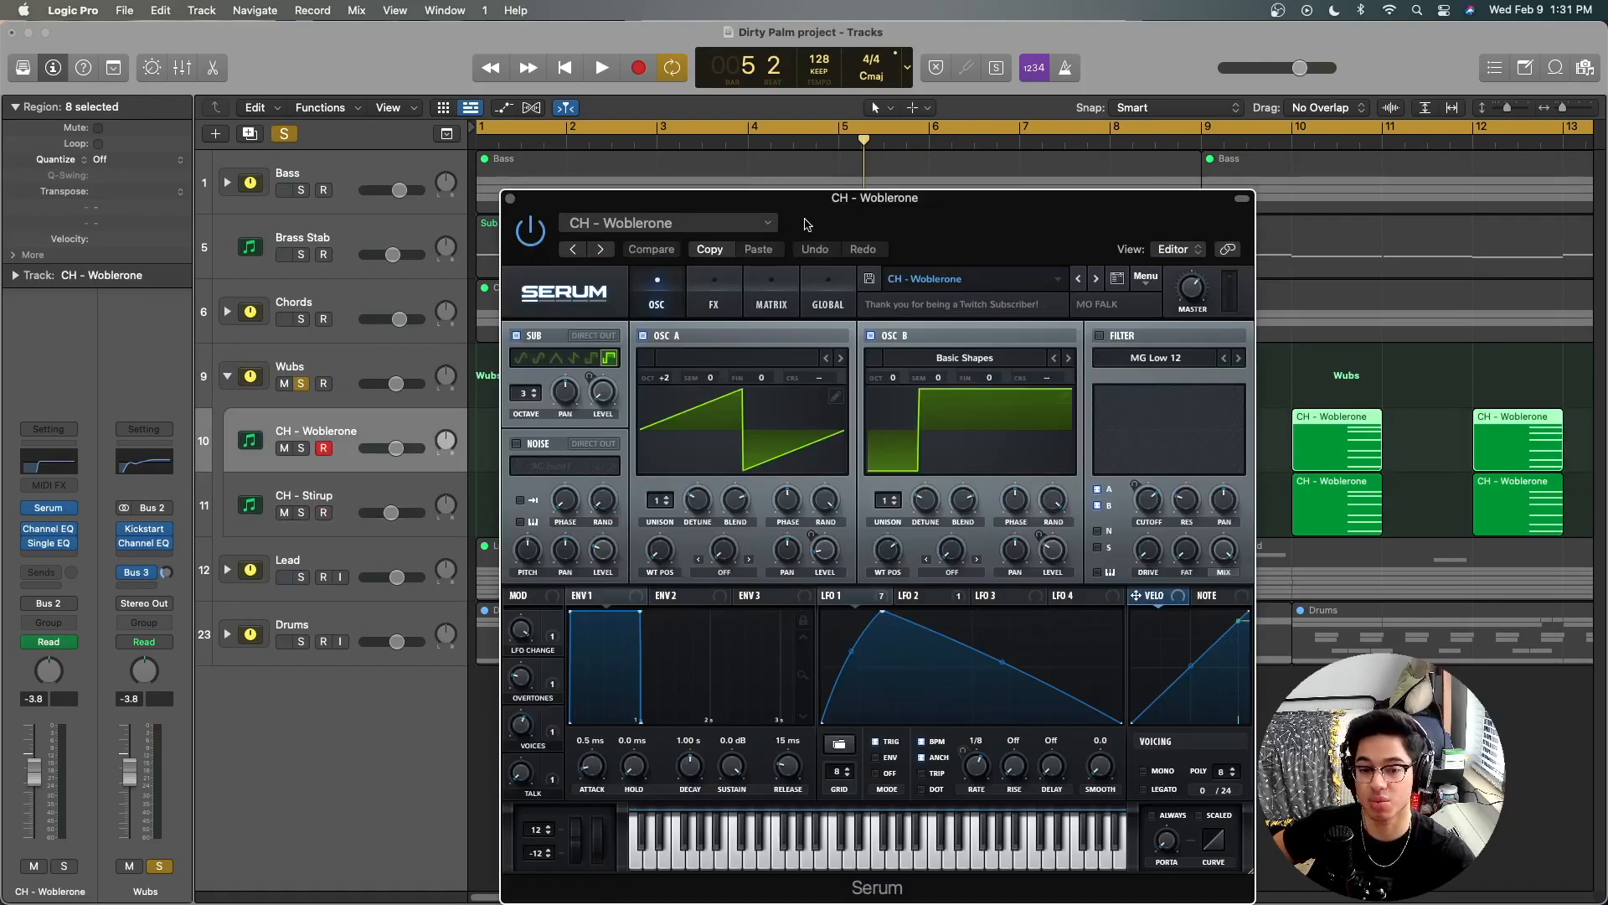
drag(863, 230, 732, 132)
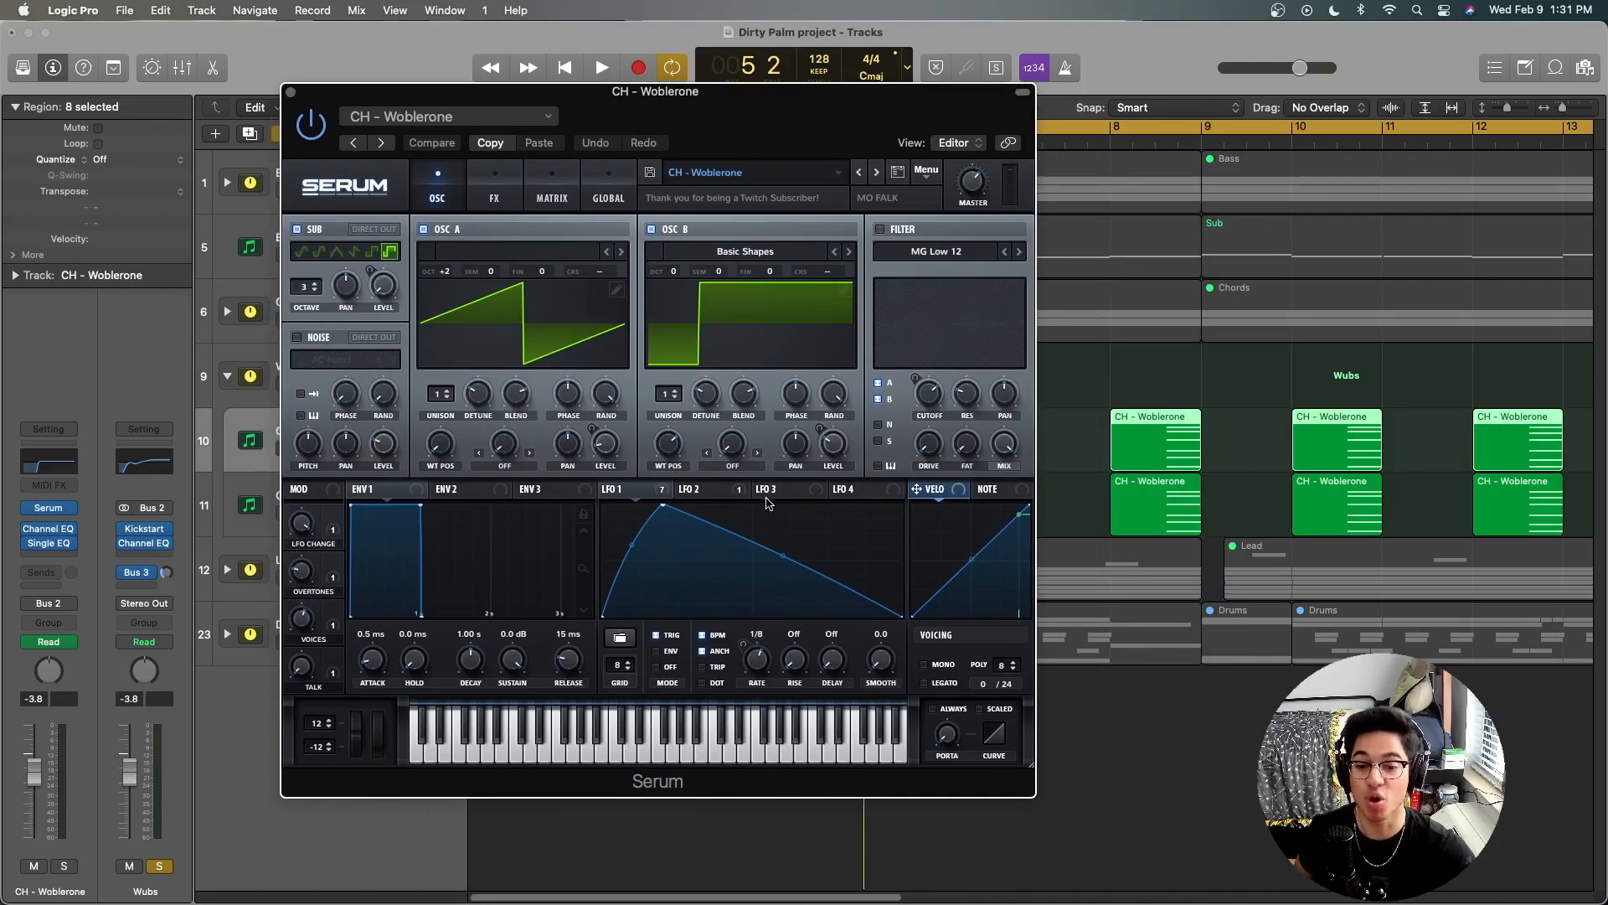
drag(610, 96, 635, 69)
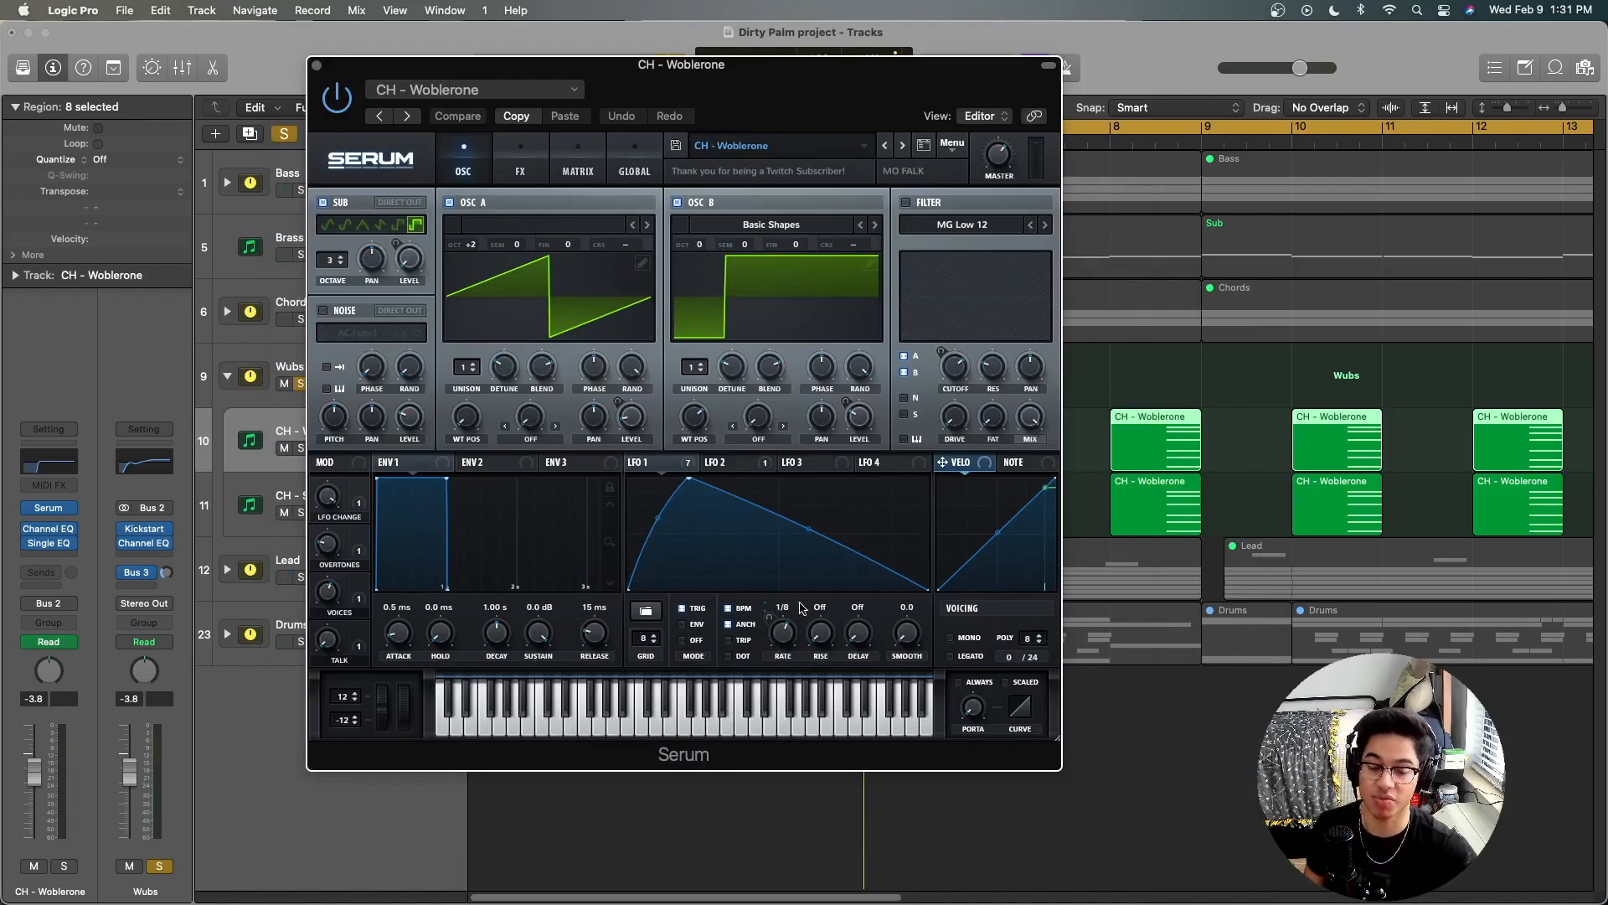
drag(438, 65, 404, 42)
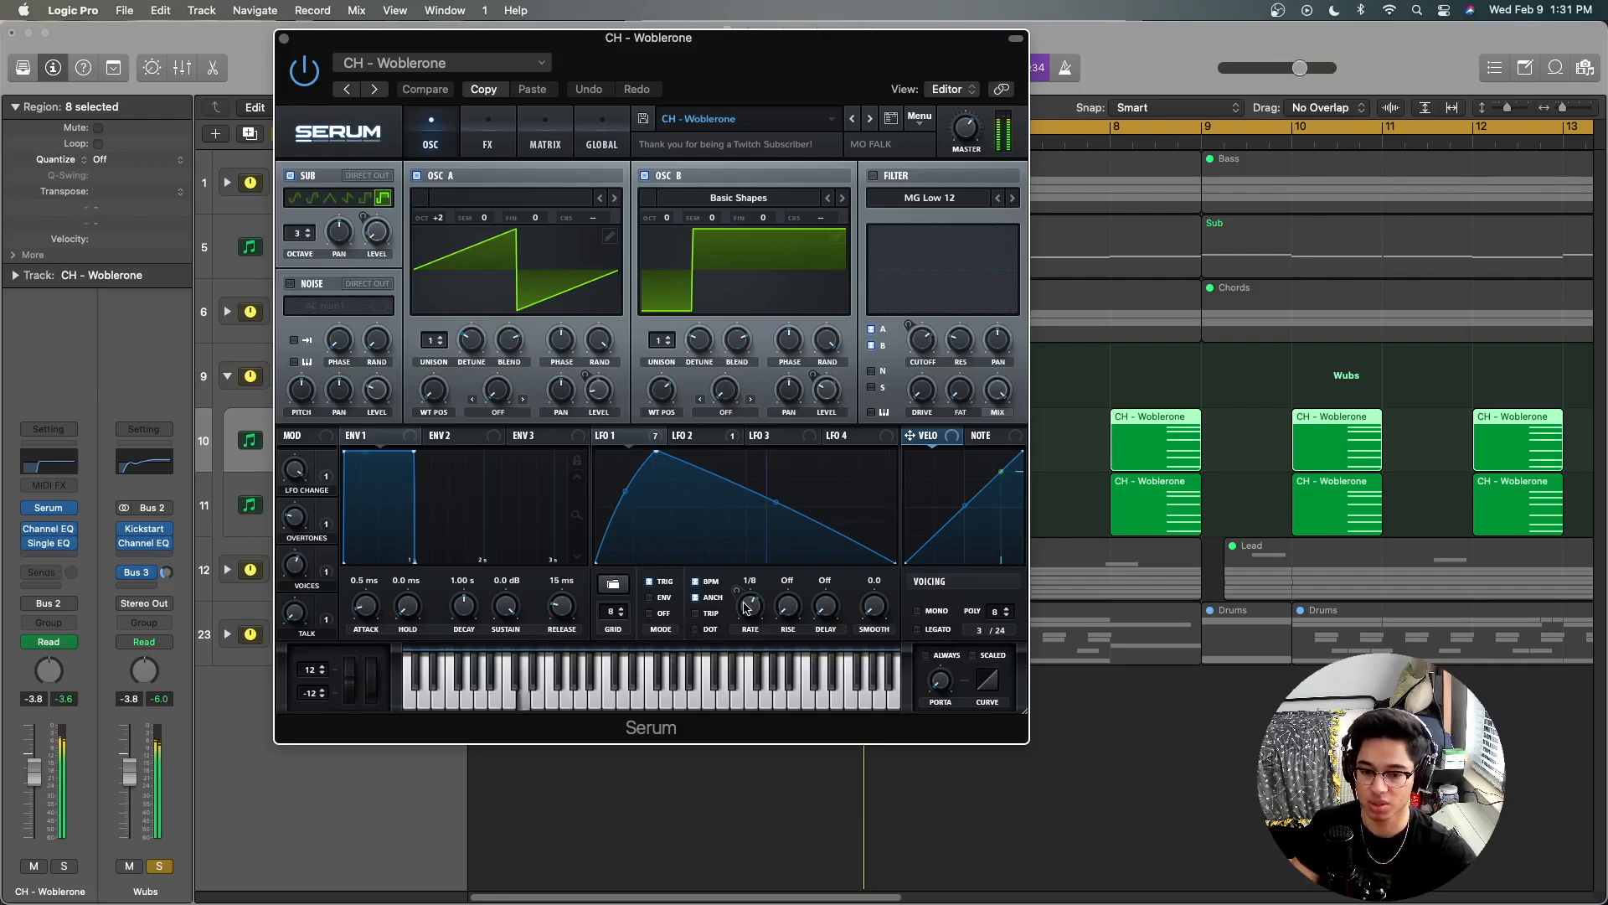
Step: Try Serum's LFO 1 rate at 1/2 and 1/16 to compare the wobble speeds, and return it to 1/8
mouse_move(746, 606)
mouse_down()
mouse_move(743, 641)
mouse_move(751, 603)
mouse_up()
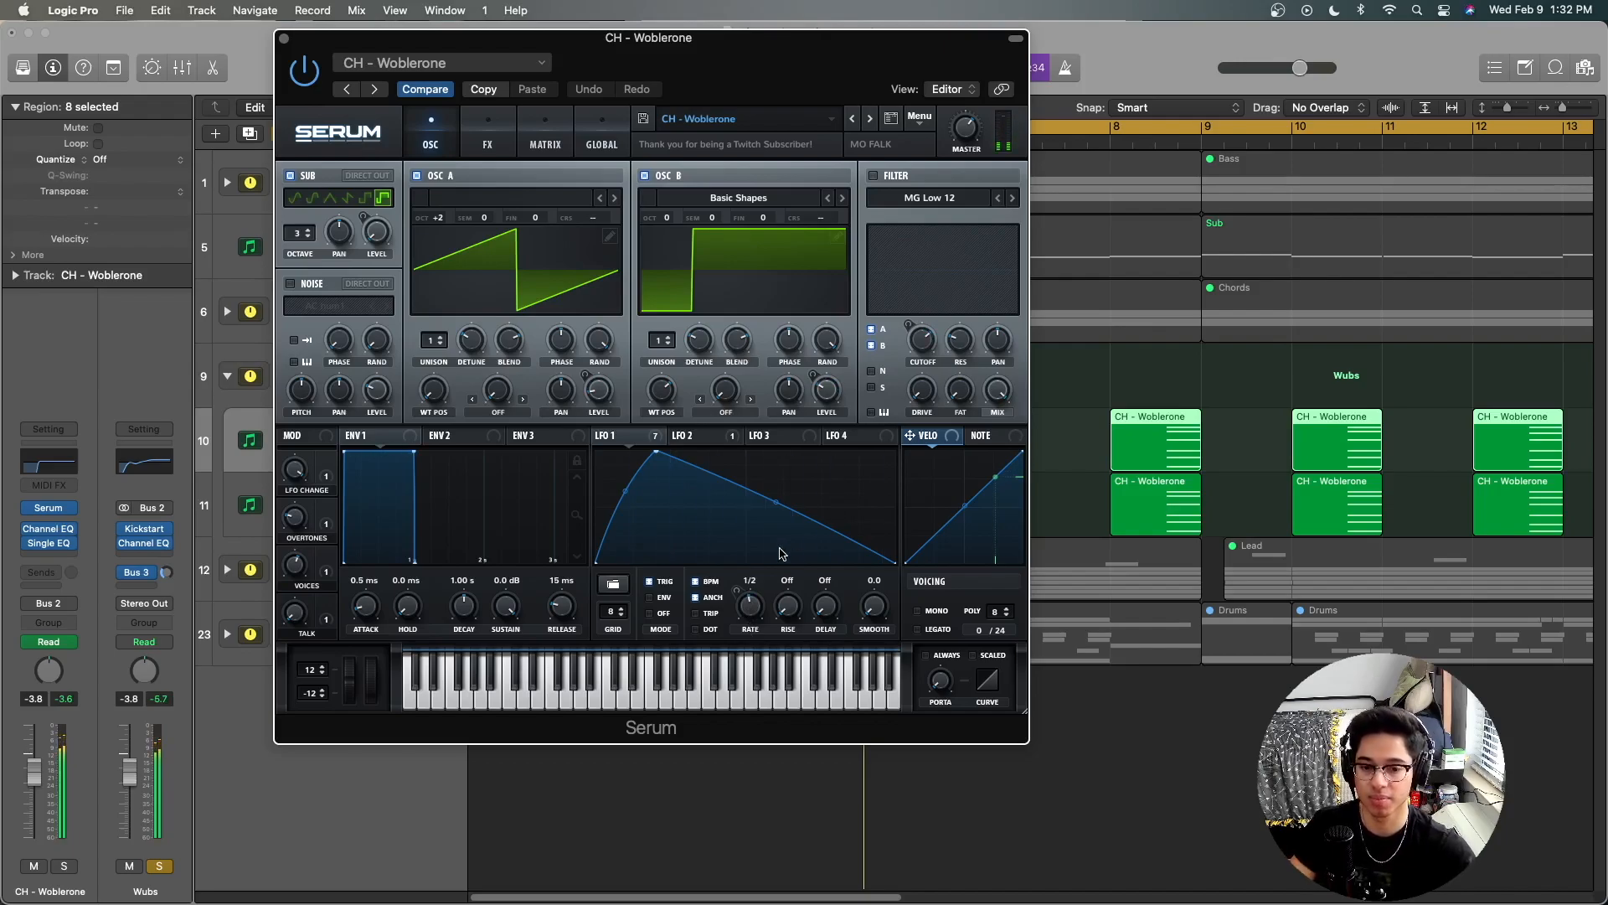
drag(757, 604, 765, 577)
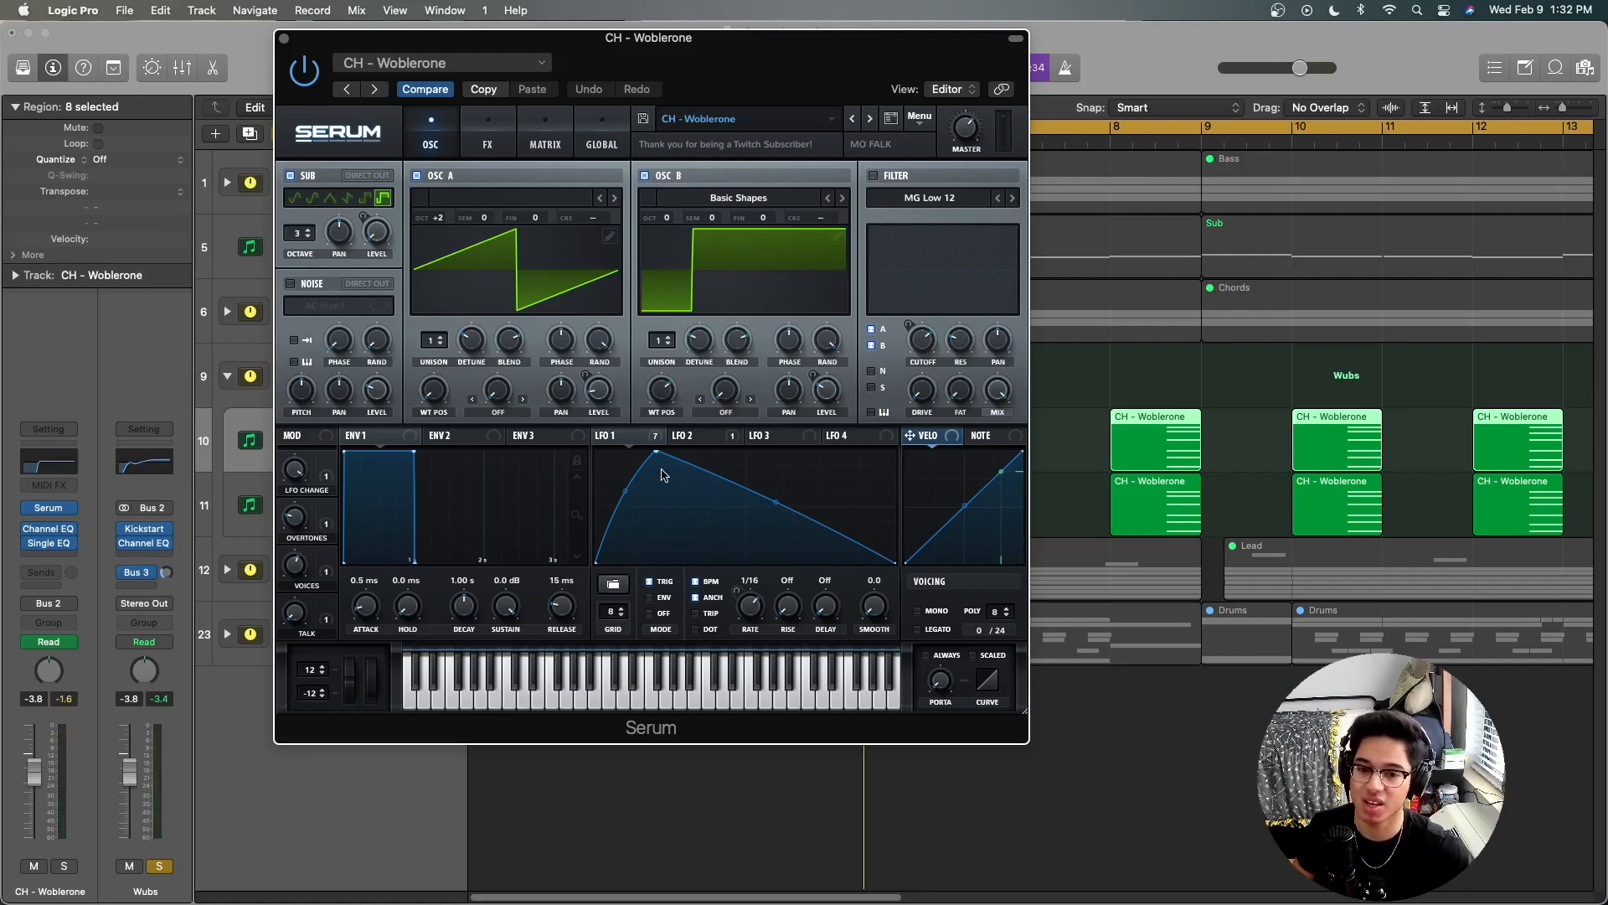
drag(748, 605, 741, 621)
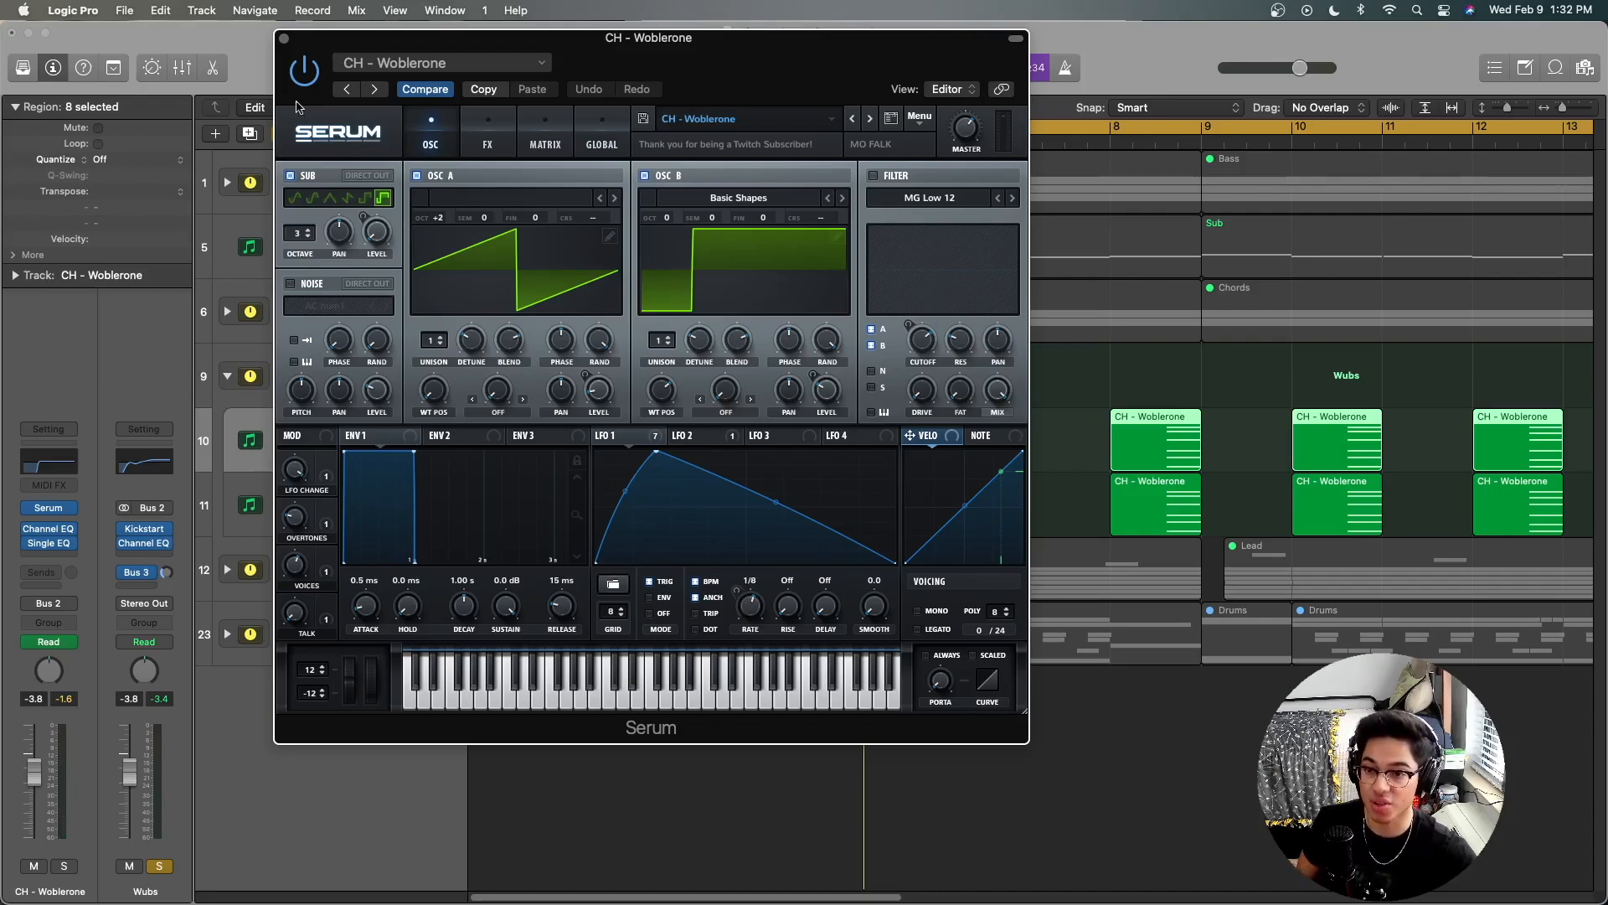
Step: Close Serum and solo CH - Woblerone and CH - Stirup individually in place of the Wubs stack solo
click(281, 39)
click(700, 423)
click(301, 448)
click(301, 513)
click(297, 365)
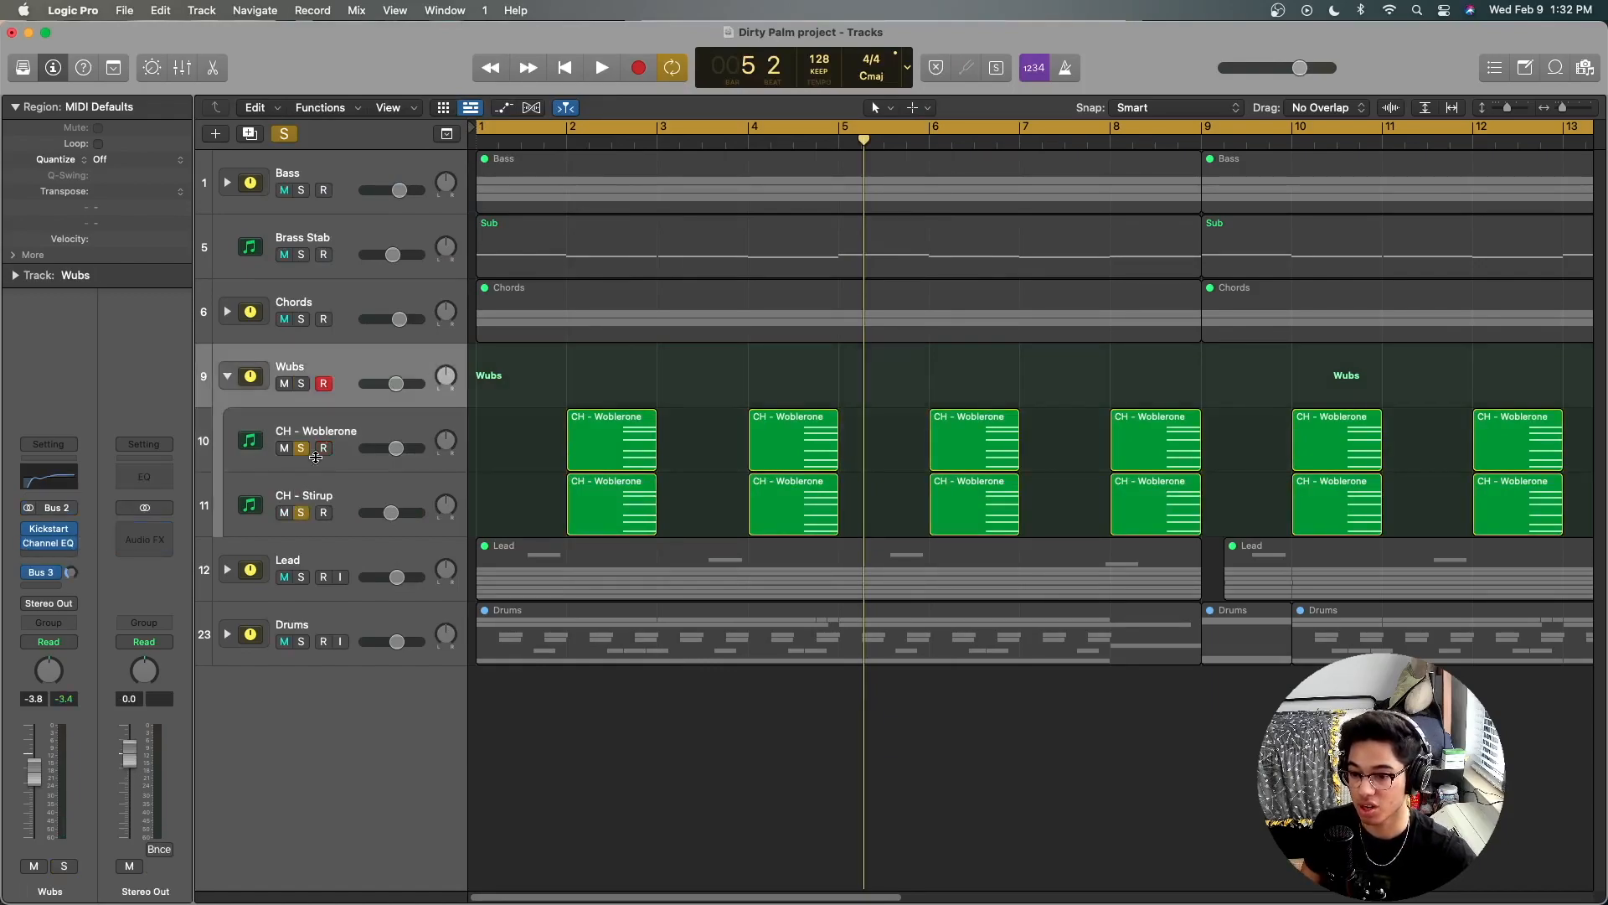
Step: Bypass the Single EQ plug-in on both the CH - Woblerone and CH - Stirup tracks
click(359, 419)
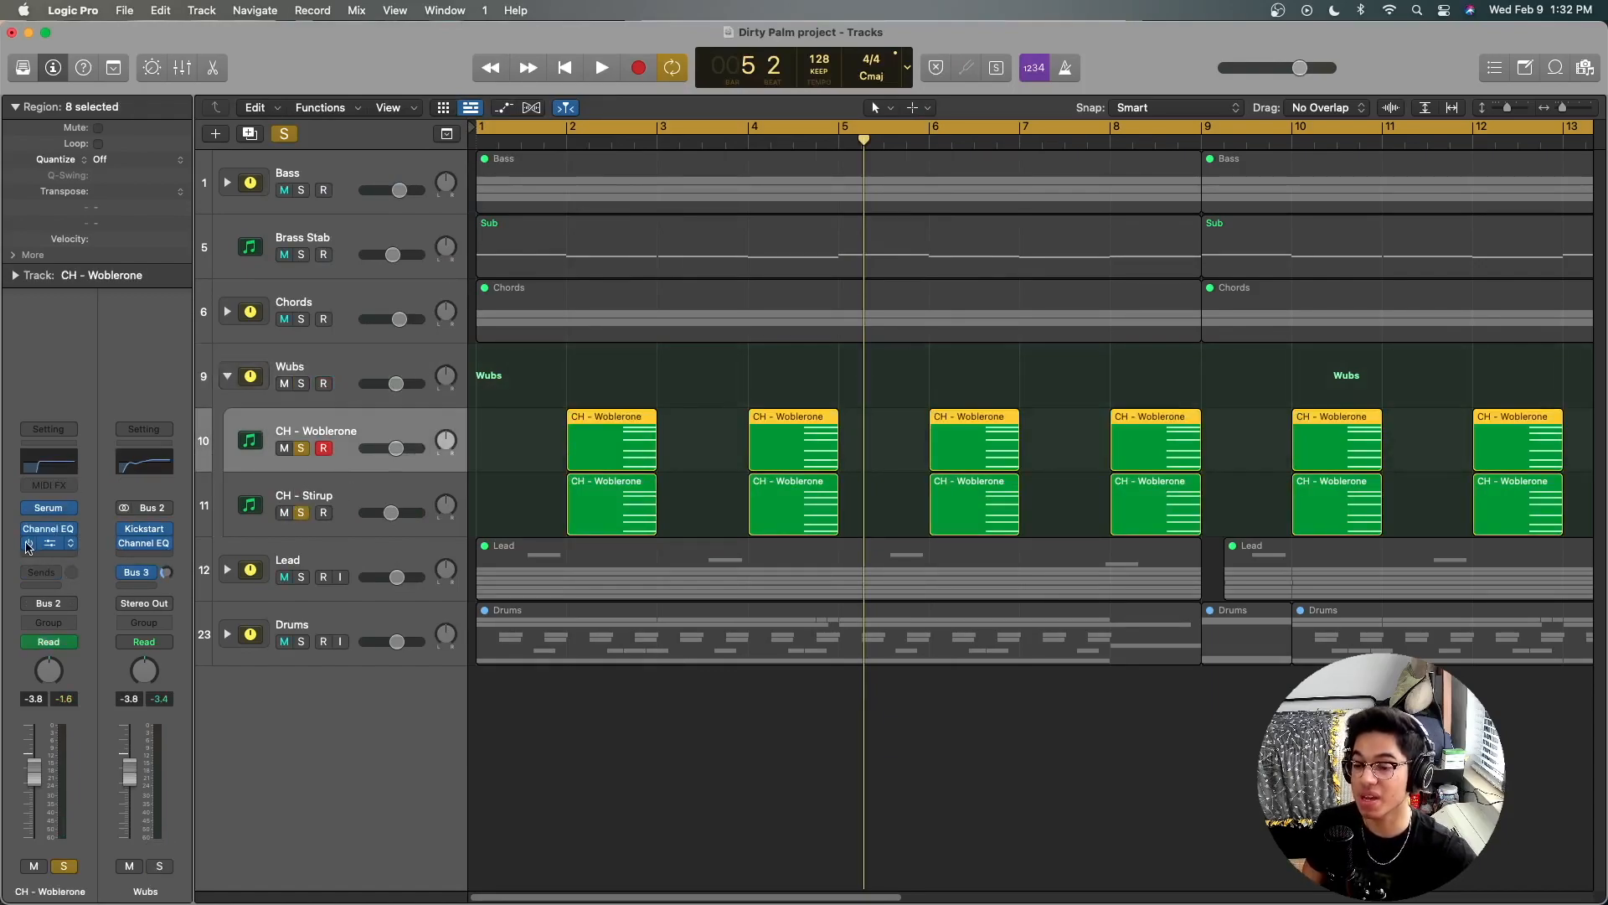
click(279, 490)
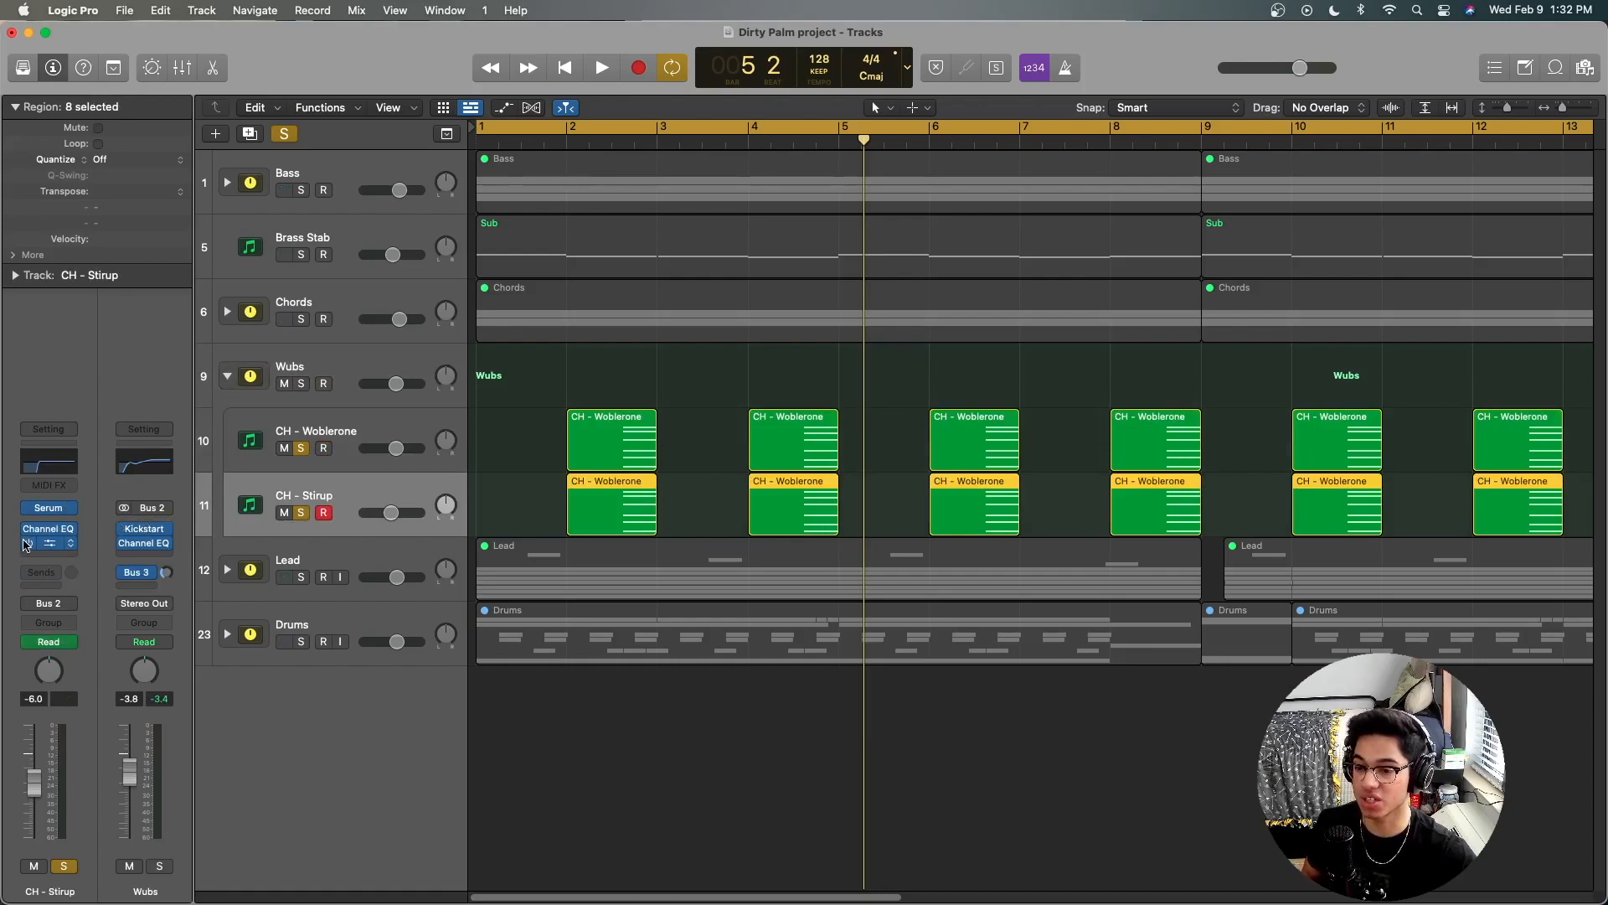
click(834, 375)
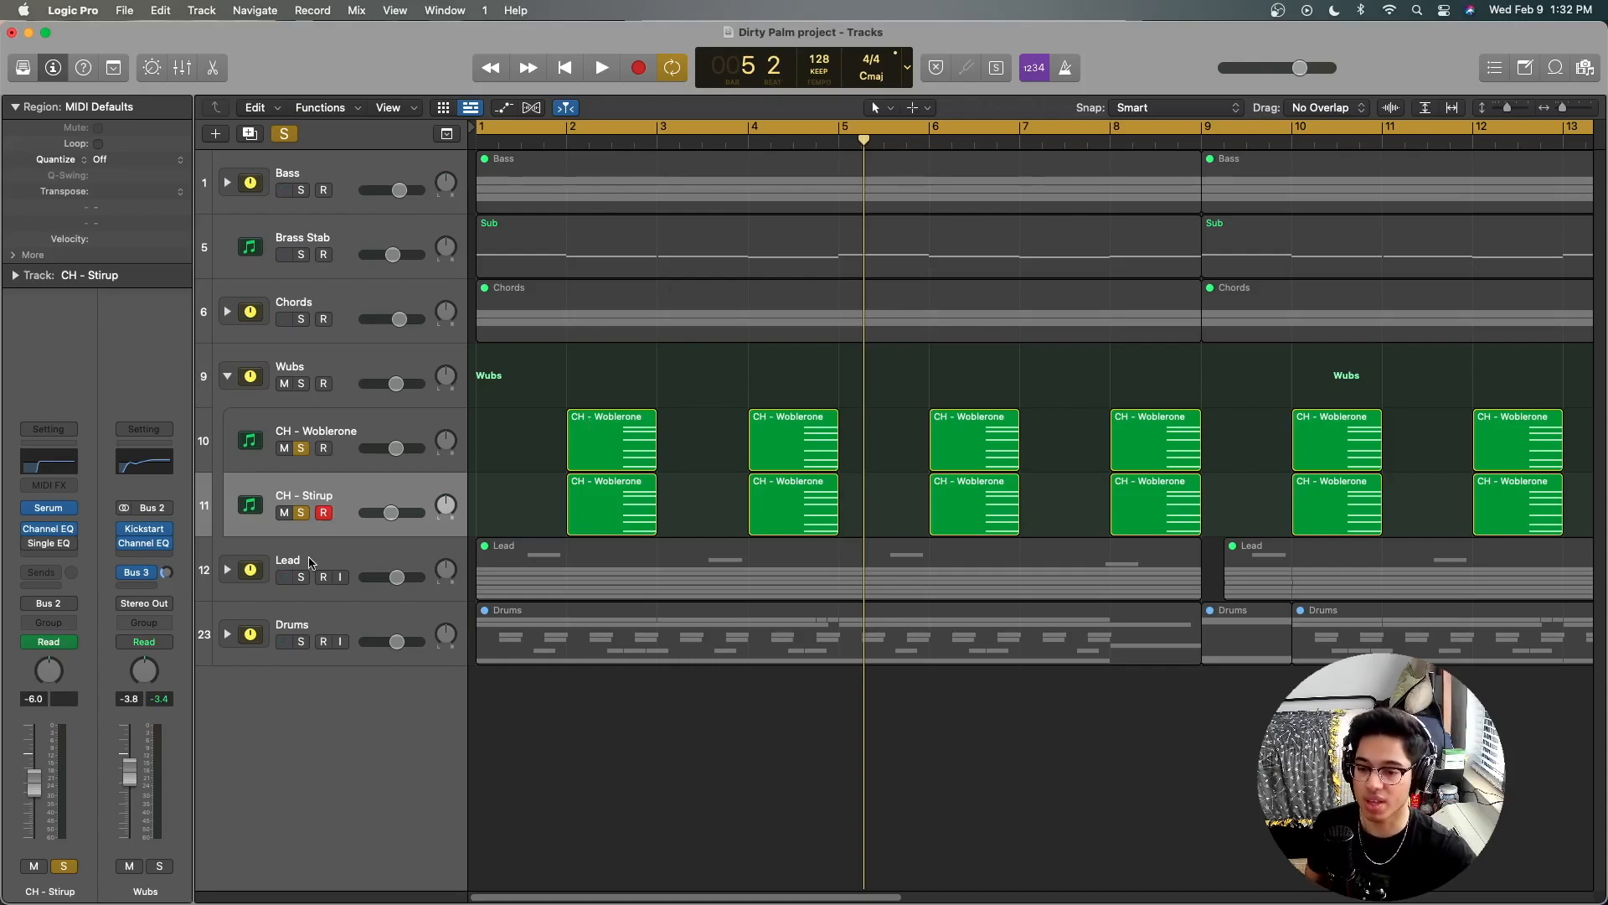
Step: Solo the Lead stack alongside both Wubs layers and audition them from the project start, clearing the Lead solo when done
click(301, 577)
click(312, 553)
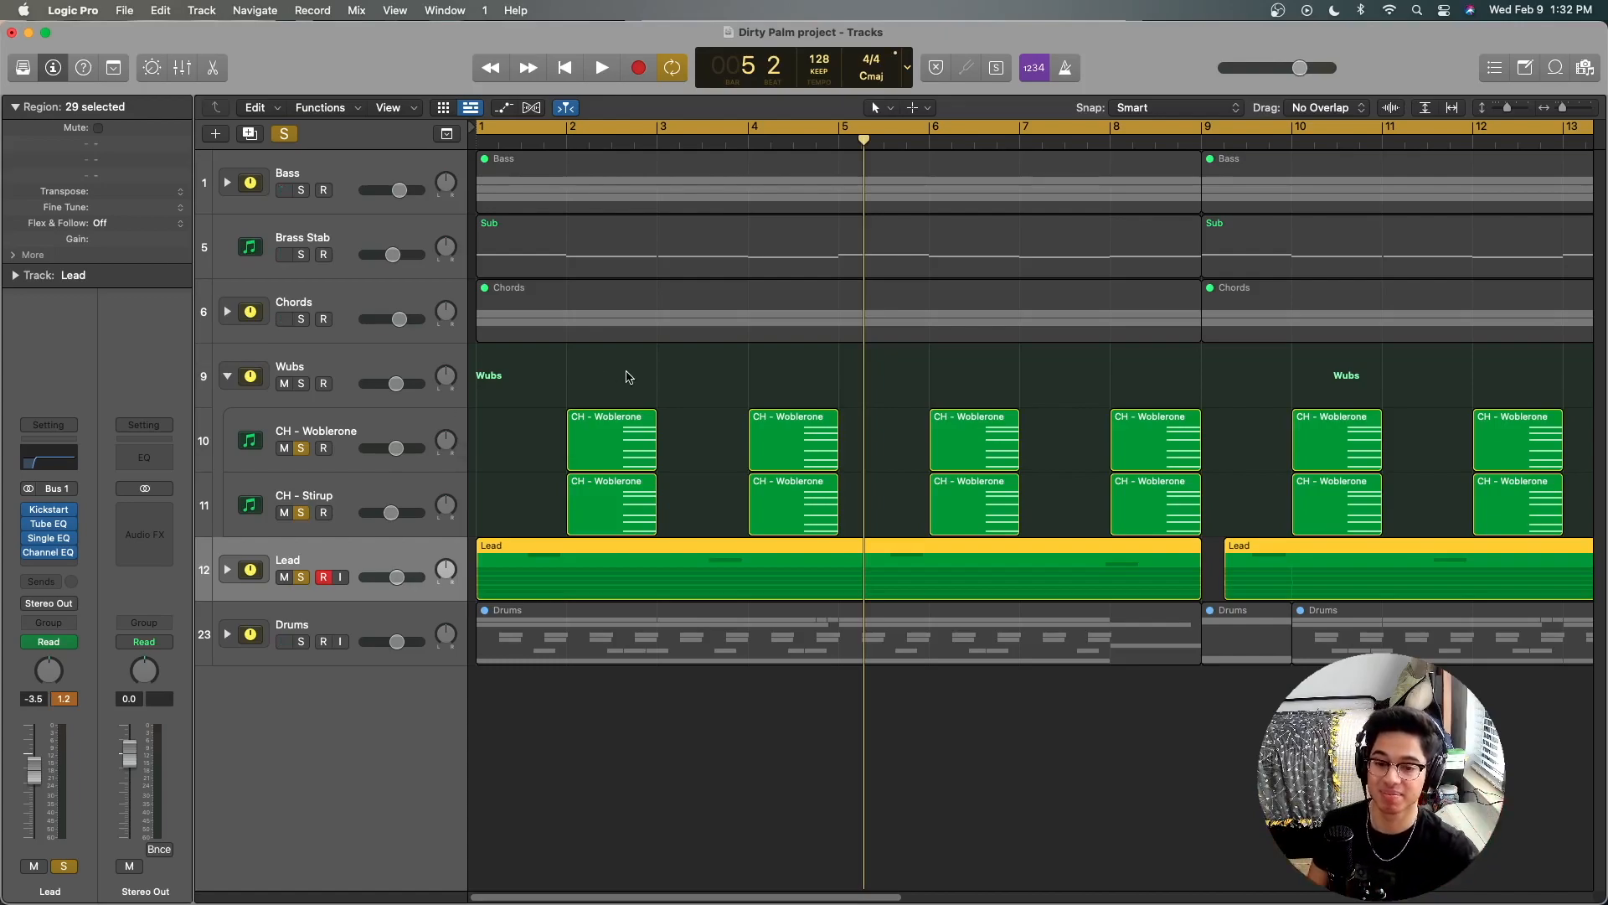
key(Return)
key(space)
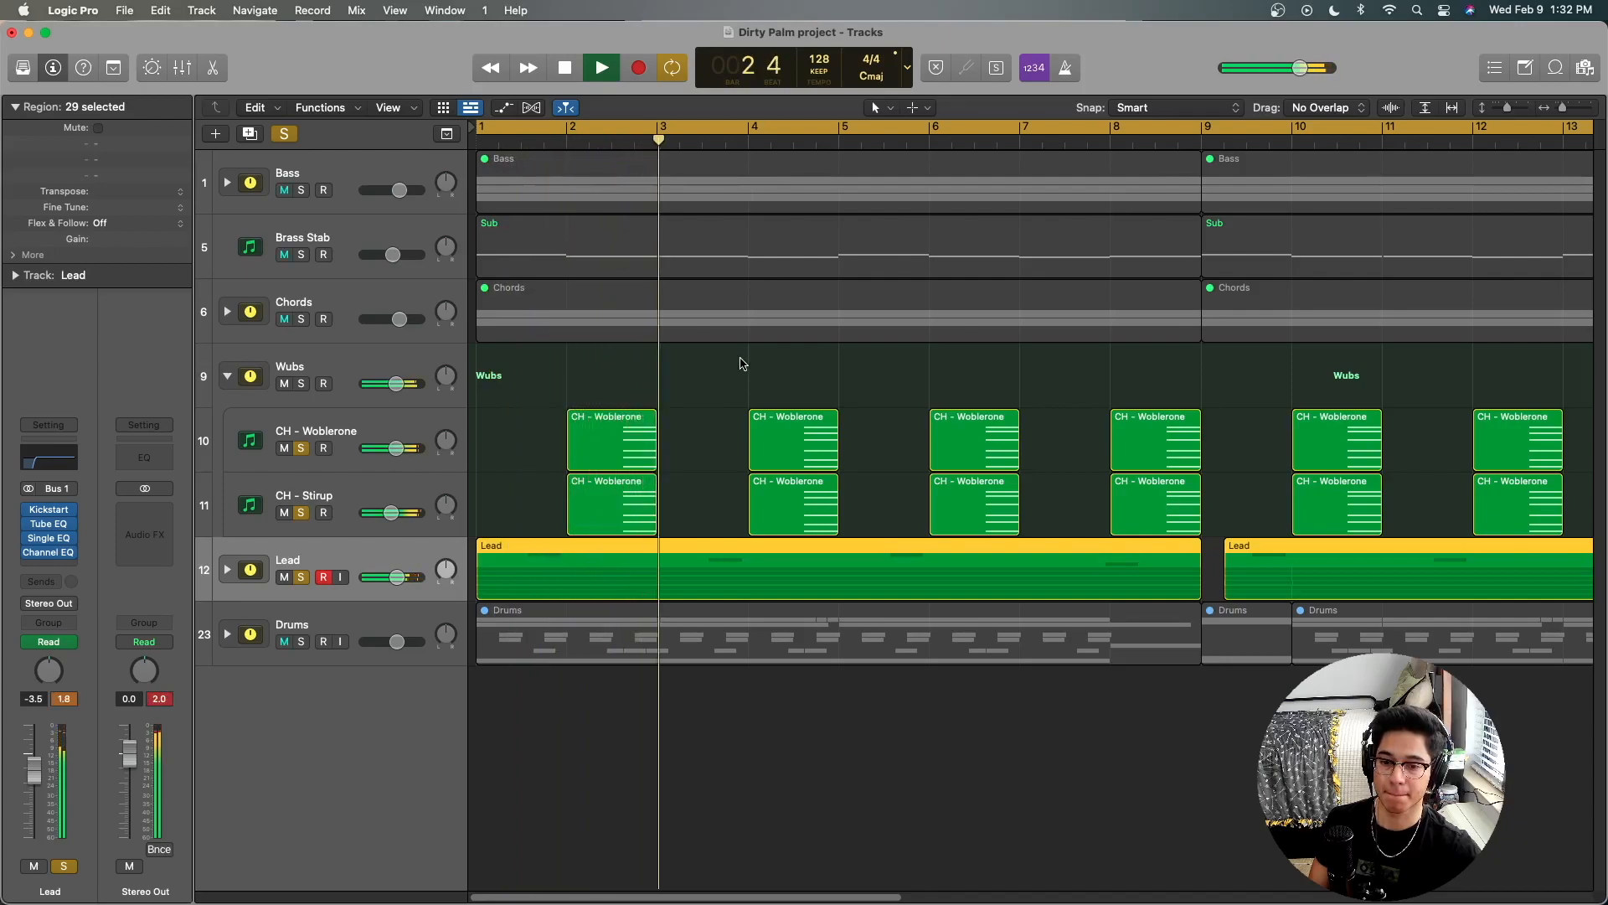
key(space)
key(ctrl+m)
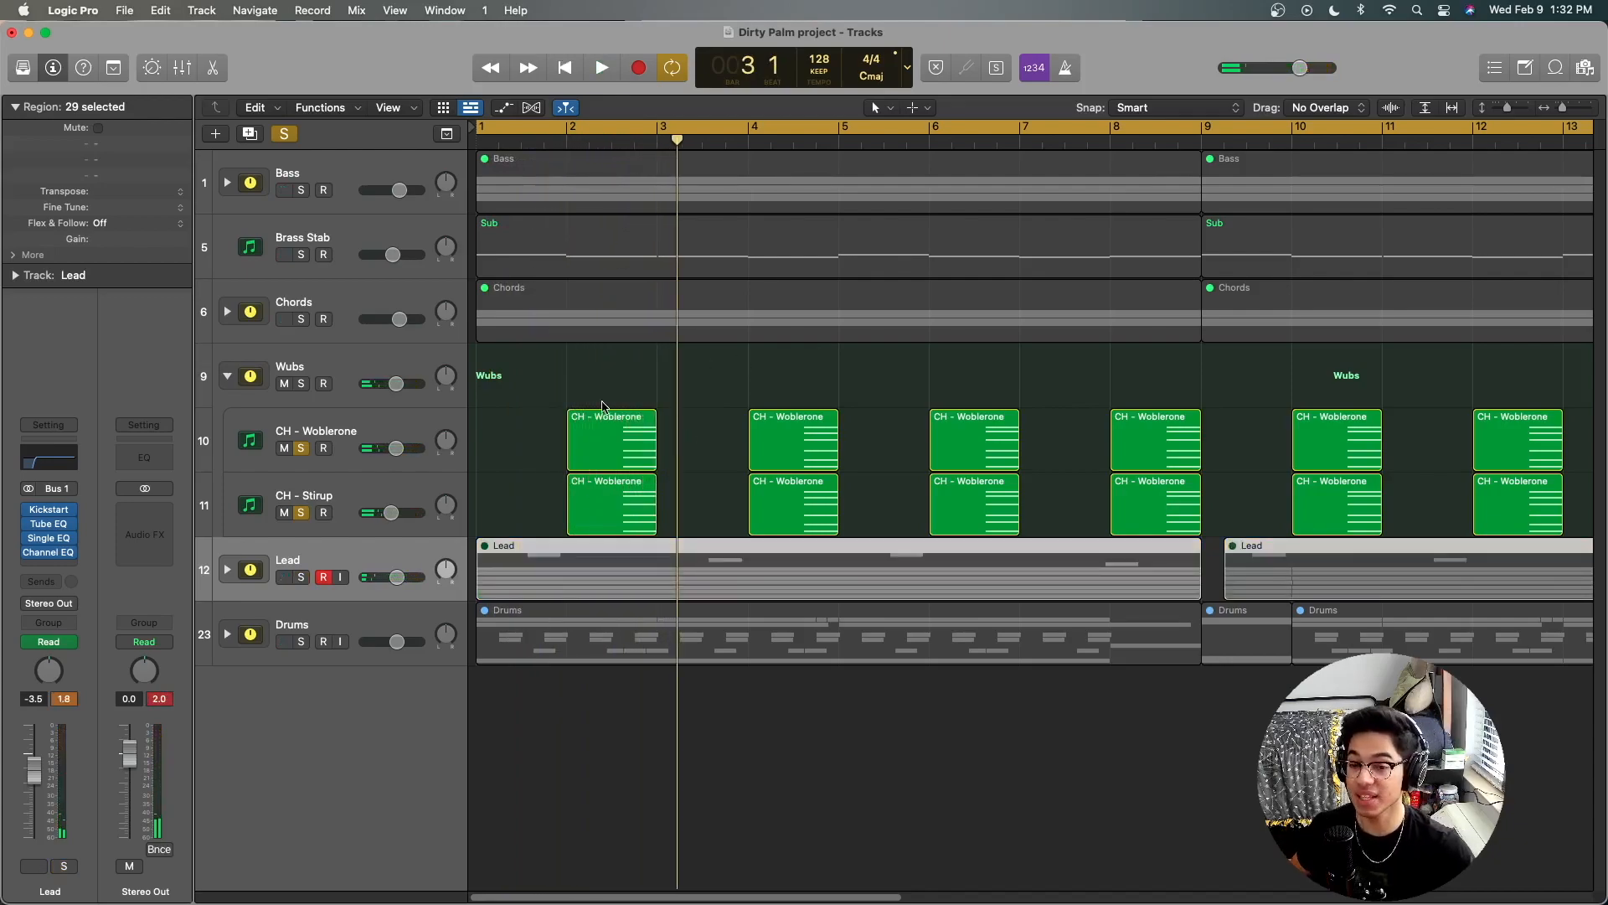
Step: Review the CH - Stirup channel strip and re-enable the Single EQ on the CH - Woblerone track
click(389, 459)
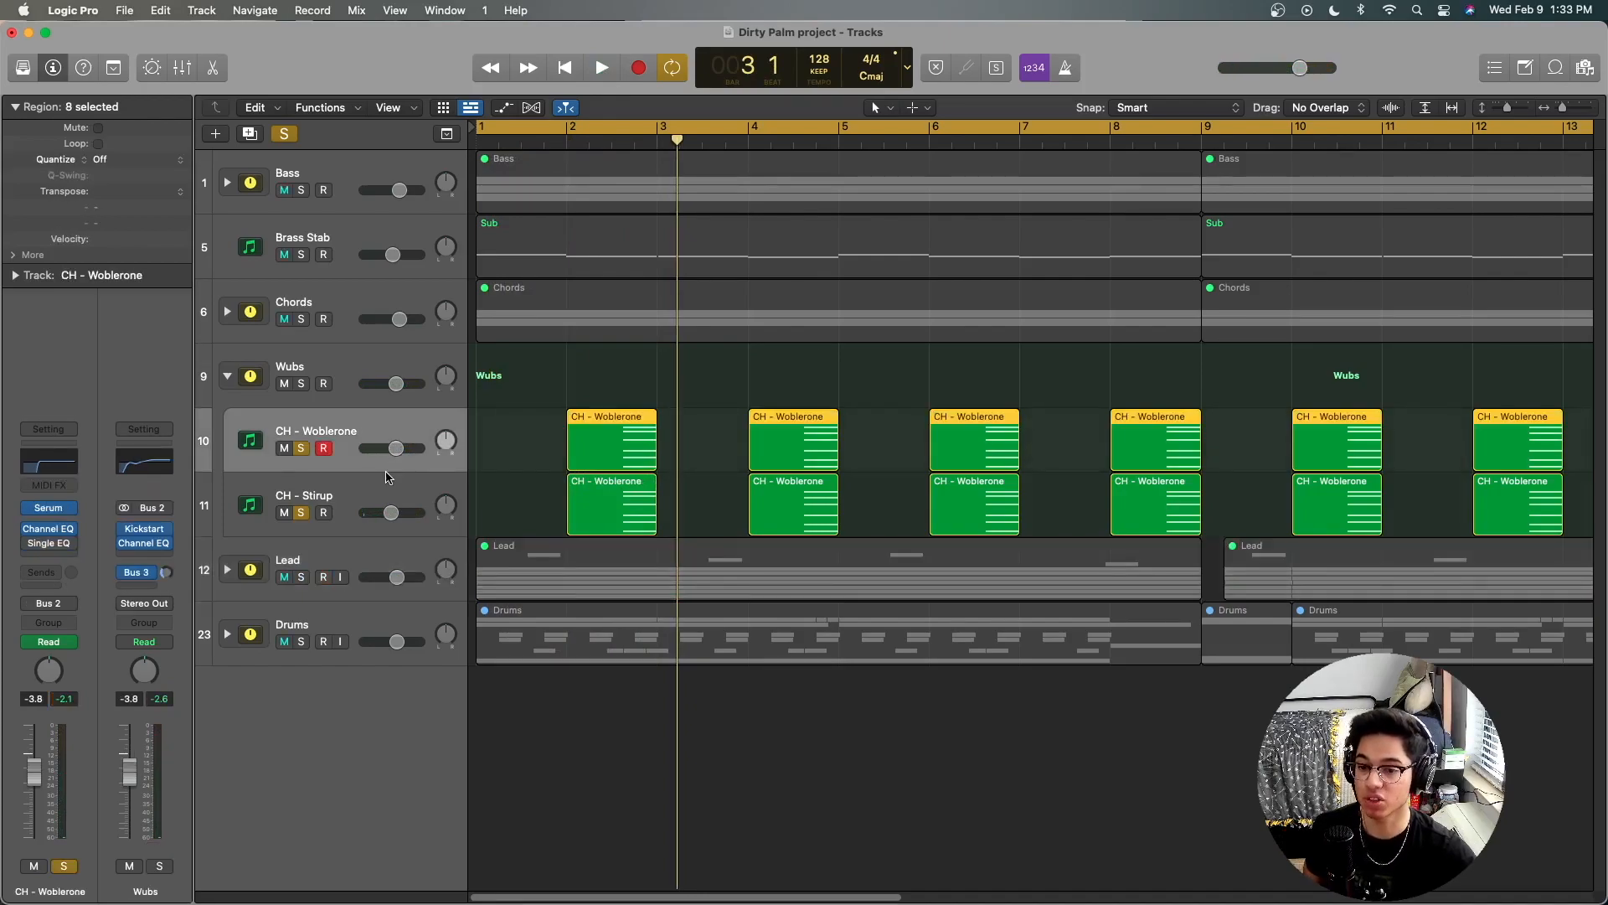
key(Down)
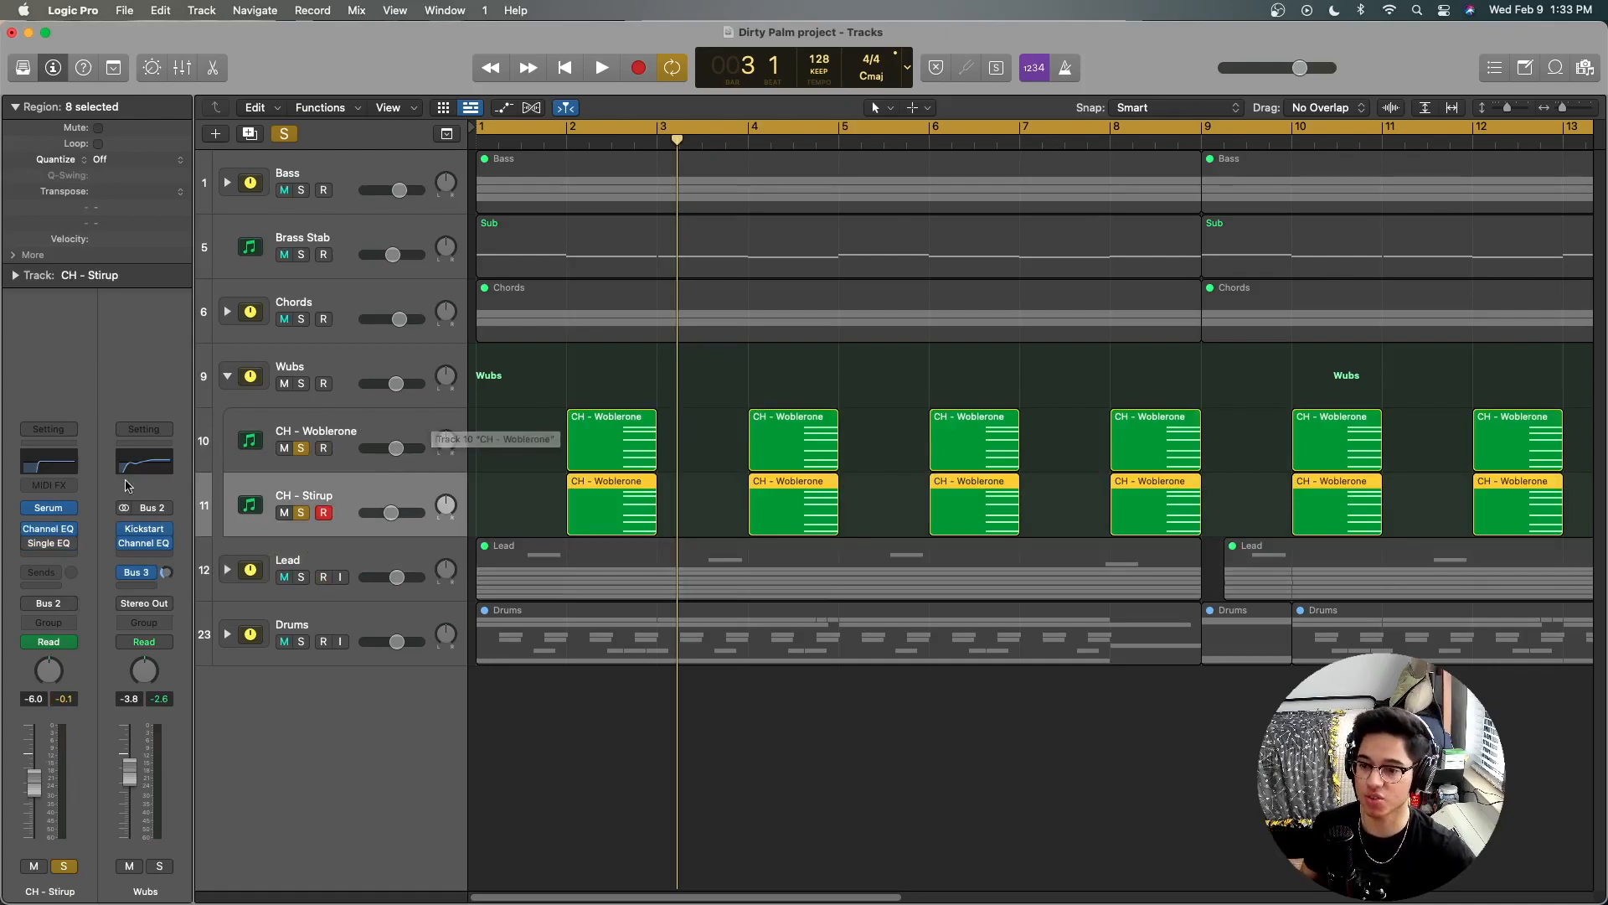
click(329, 429)
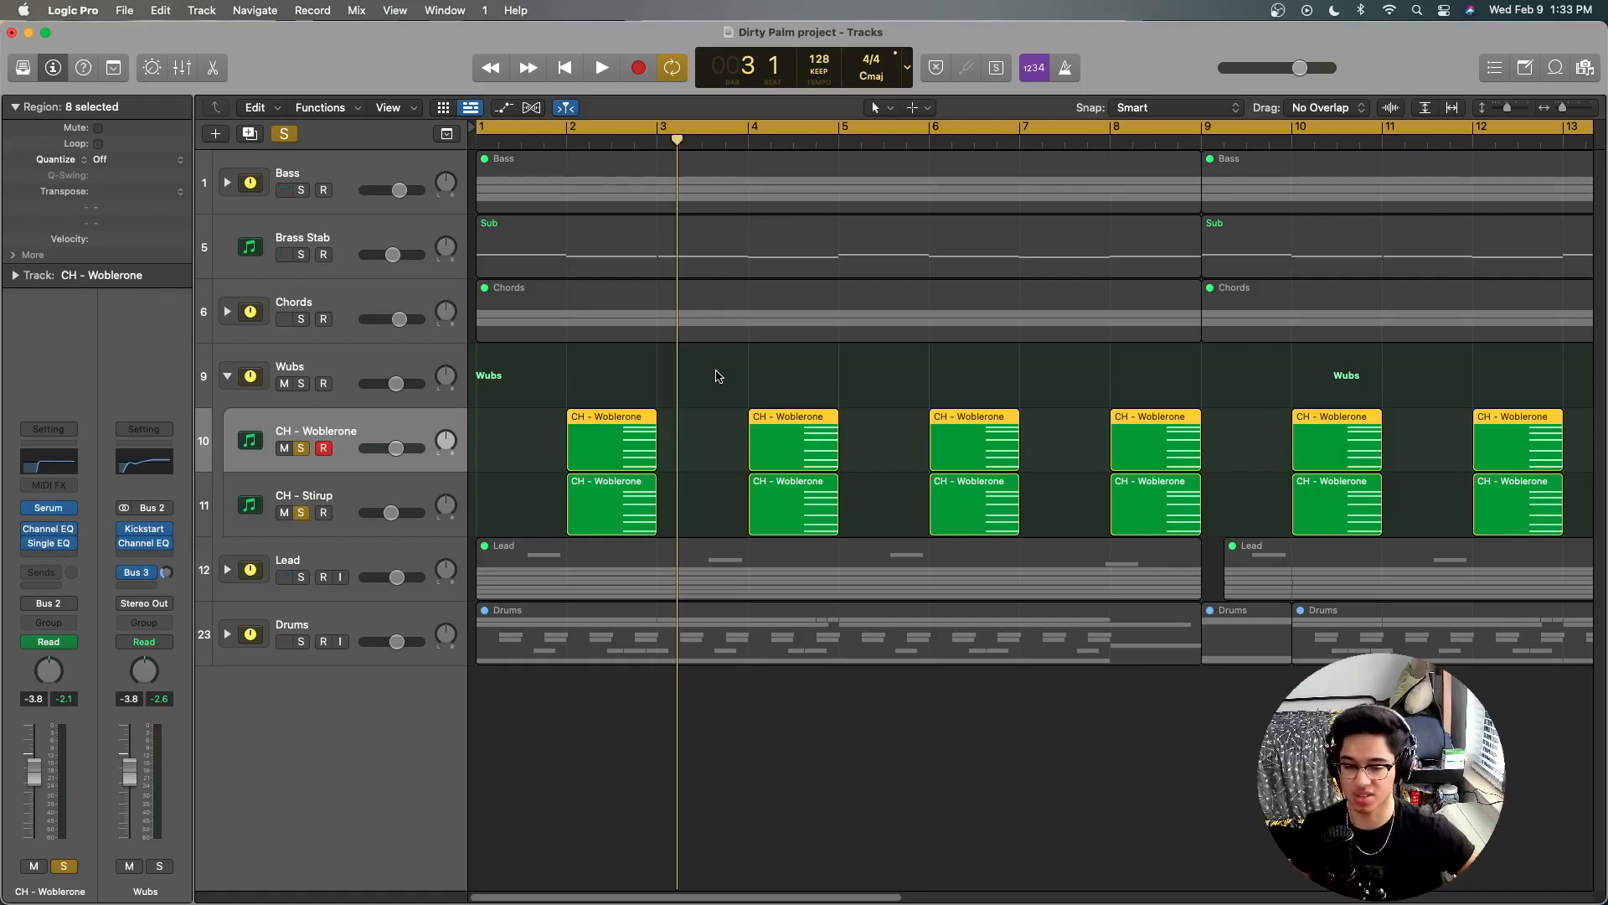
Step: Show the track automation and audition the filter sweeps on the CH - Woblerone and CH - Stirup layers
key(a)
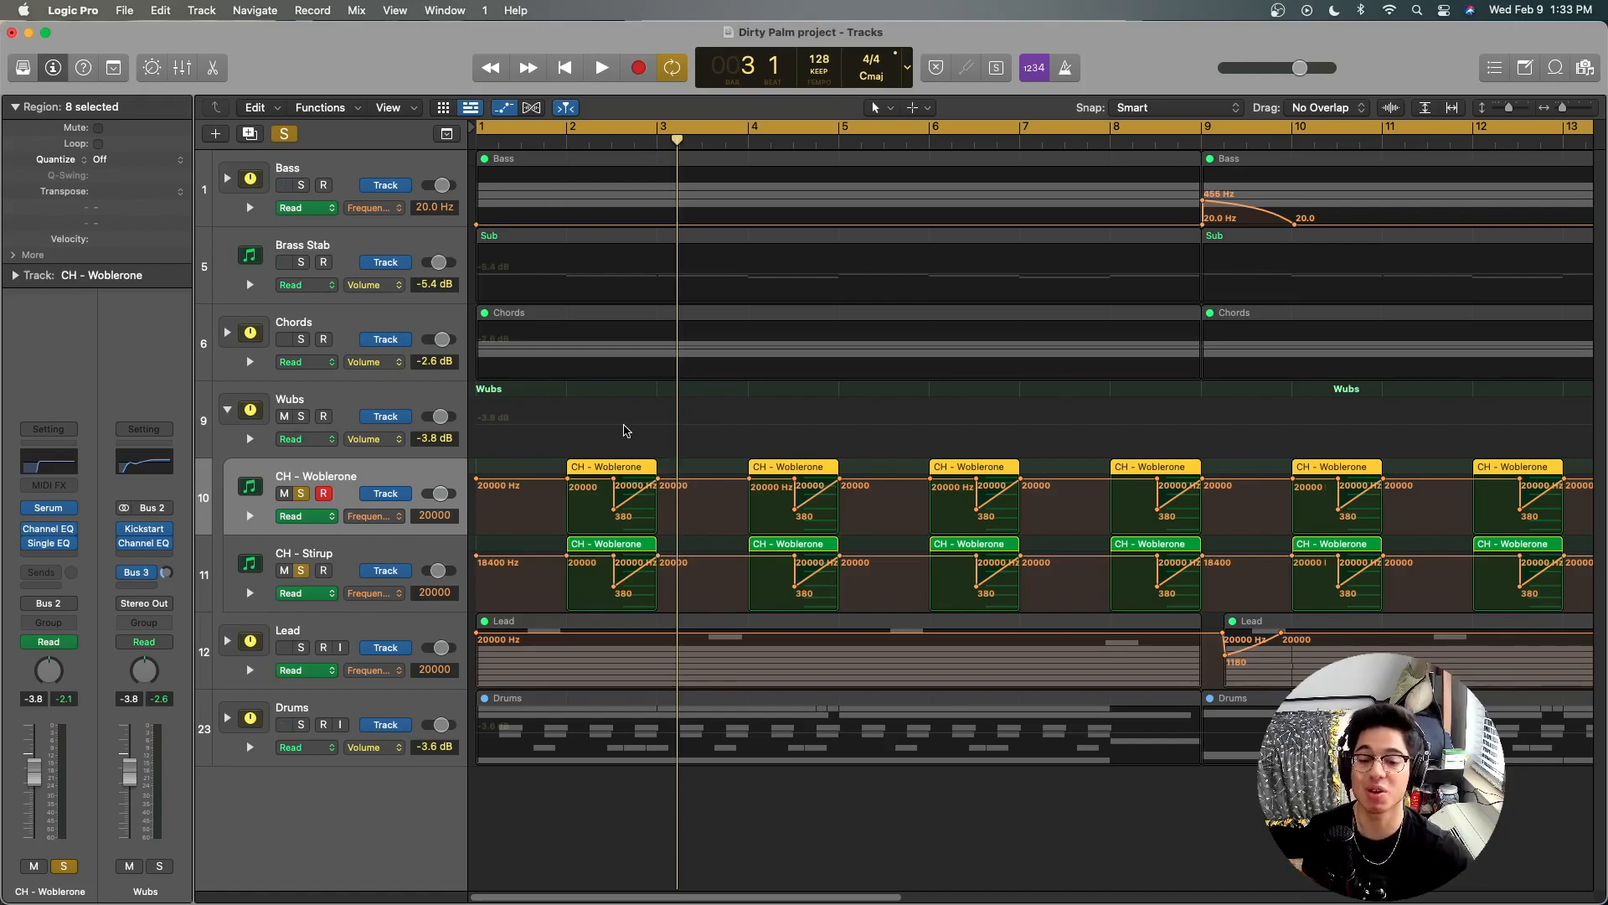
key(space)
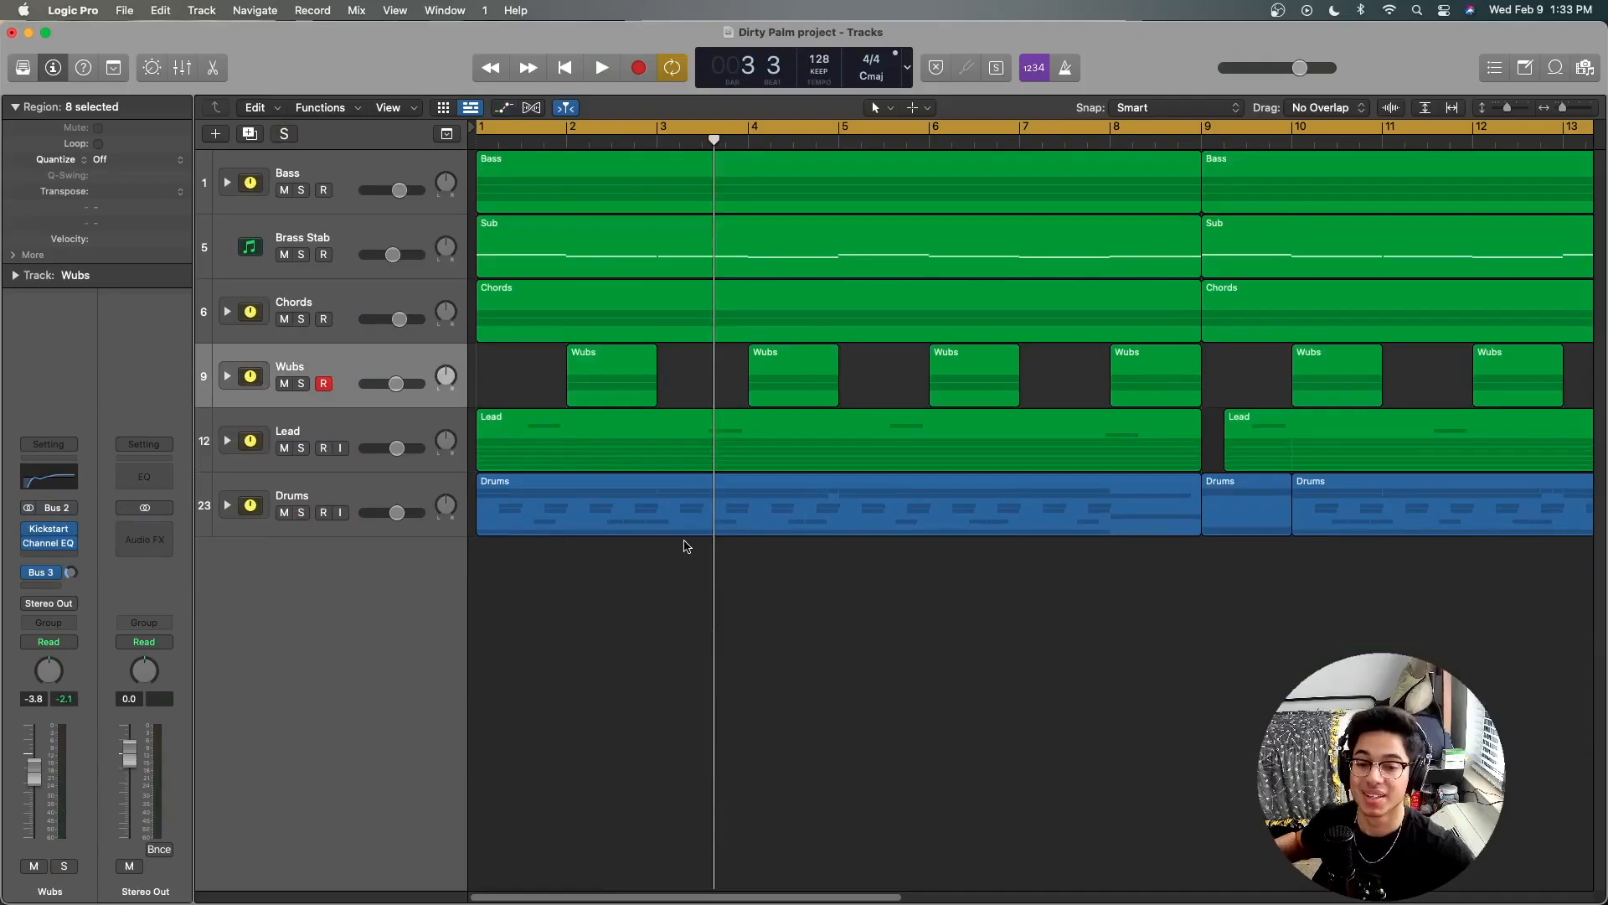
Step: Expand the Drums stack and widen the visible timeline to about 21 bars to show all its tracks
click(411, 434)
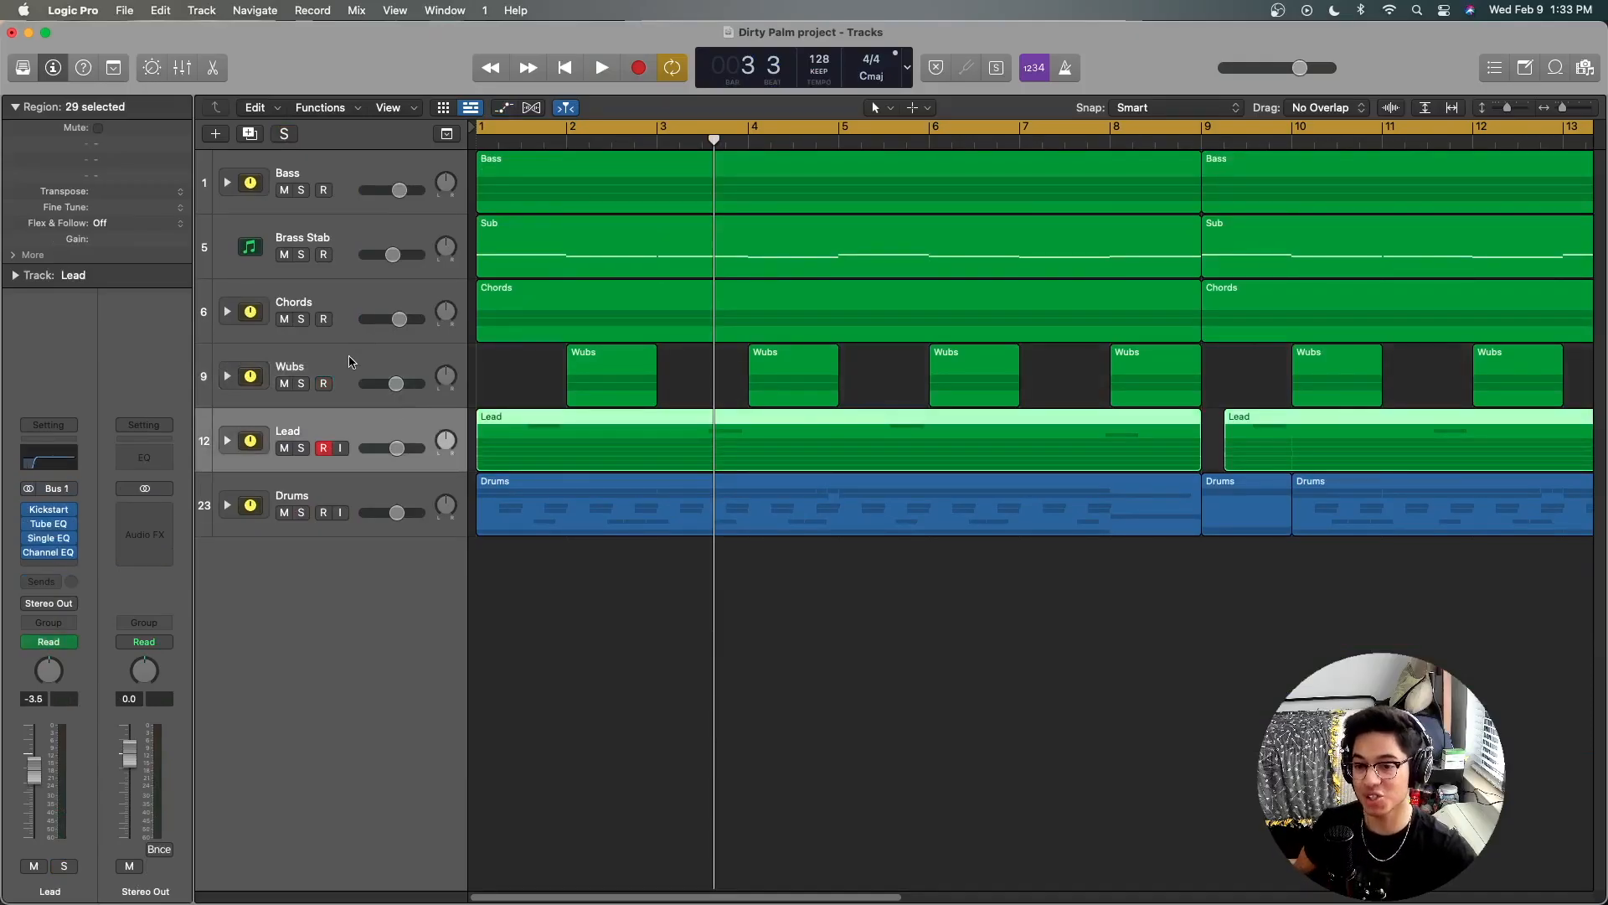
click(322, 493)
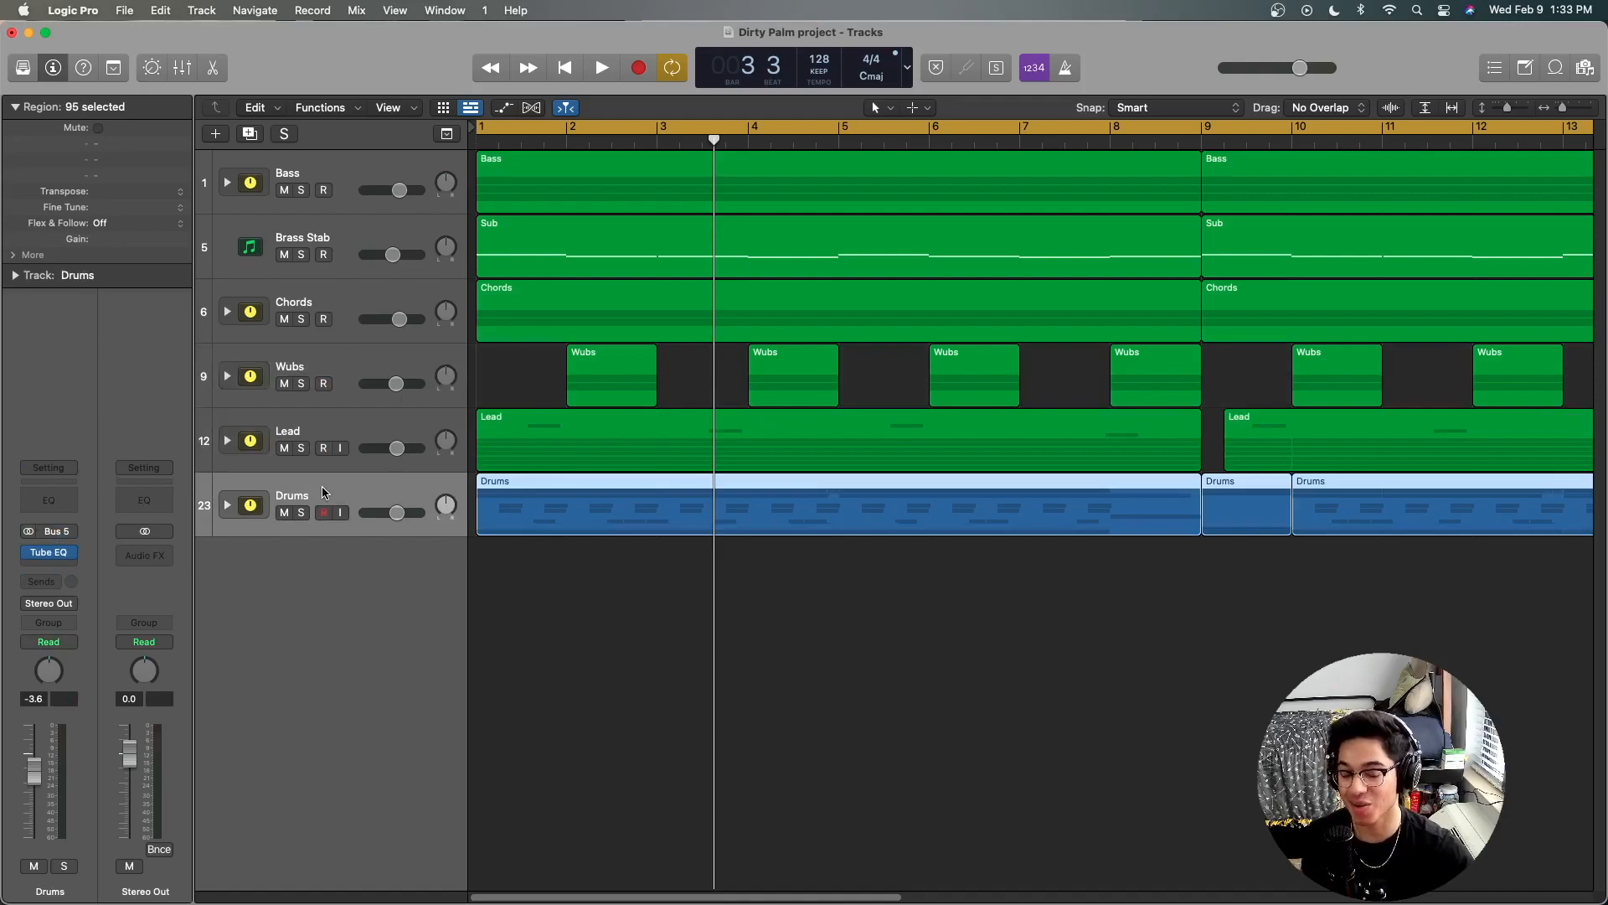
click(227, 504)
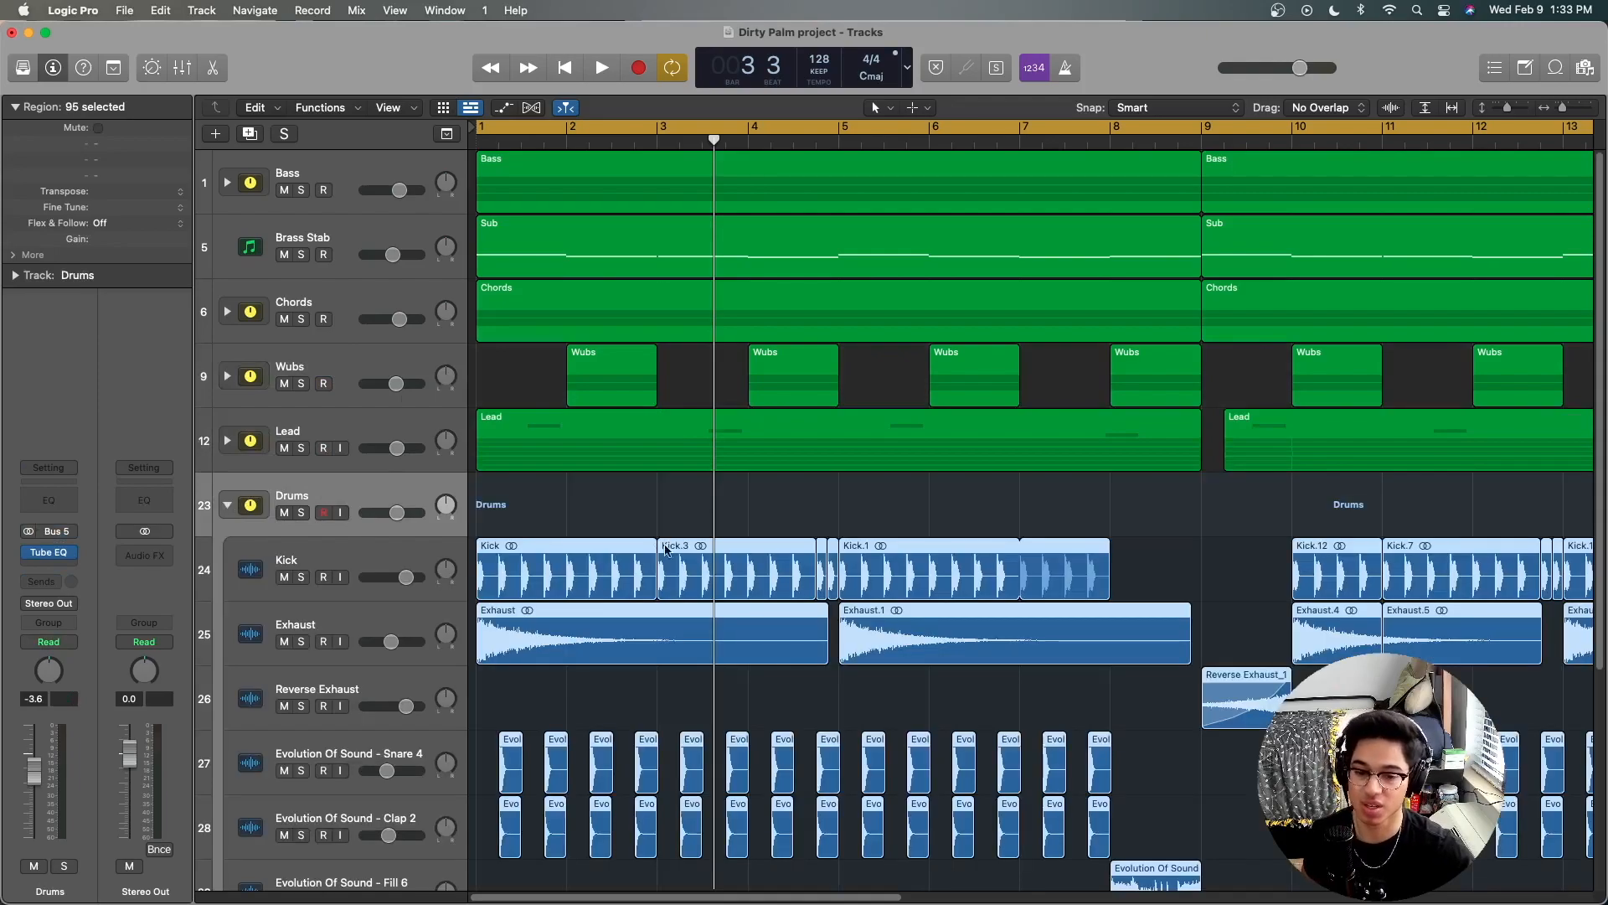
click(1025, 521)
drag(1562, 108, 1559, 108)
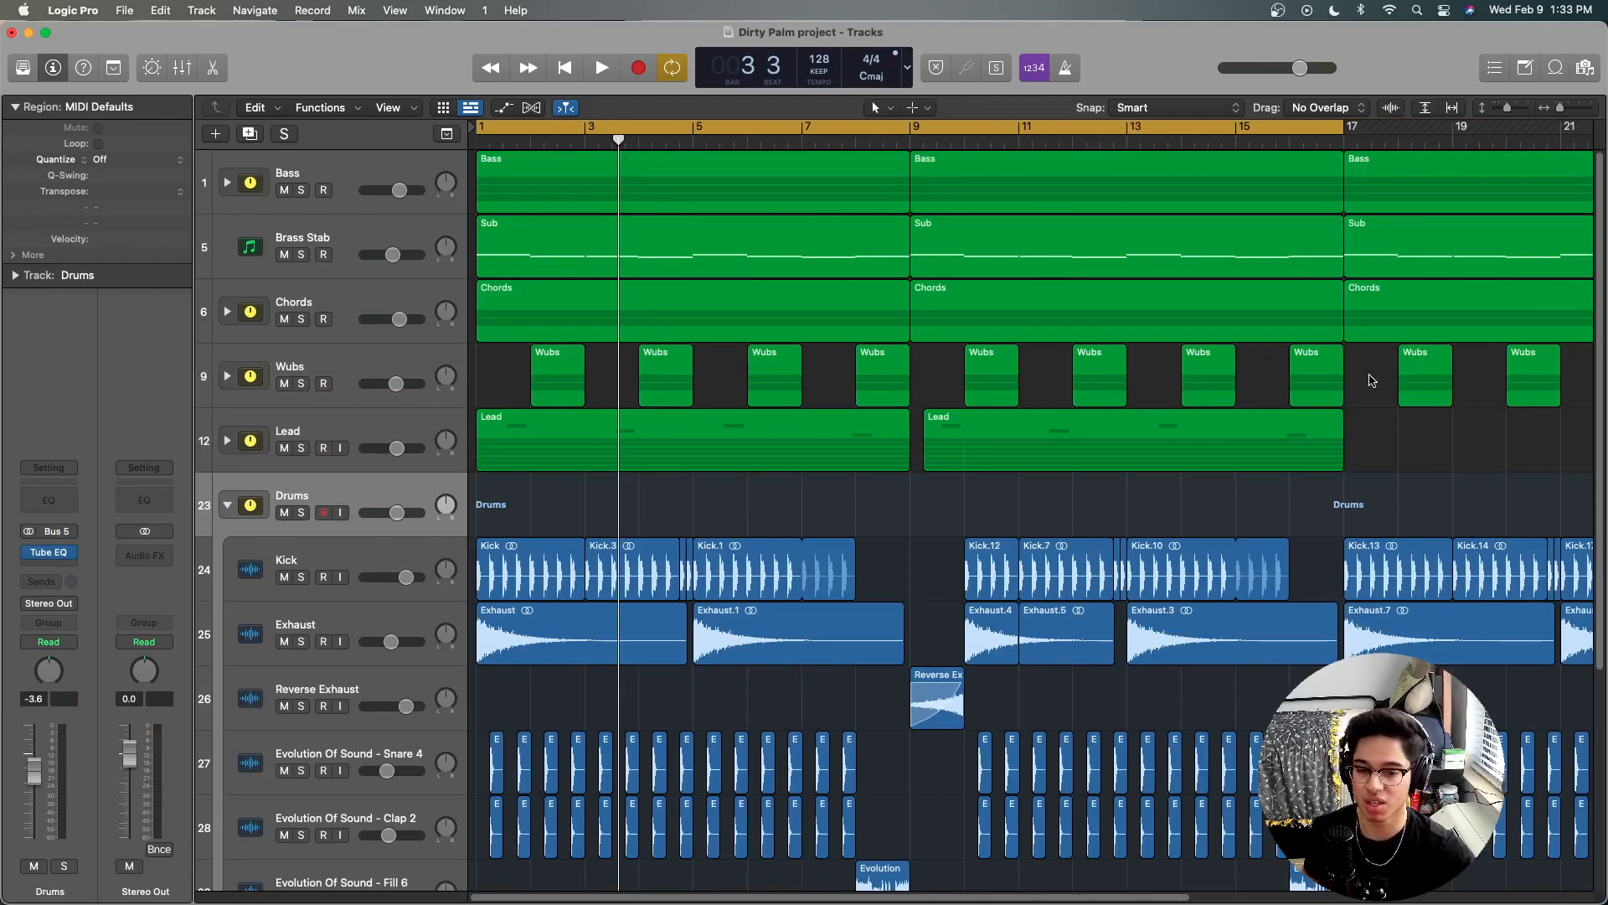
scroll(1371, 380, down, 5)
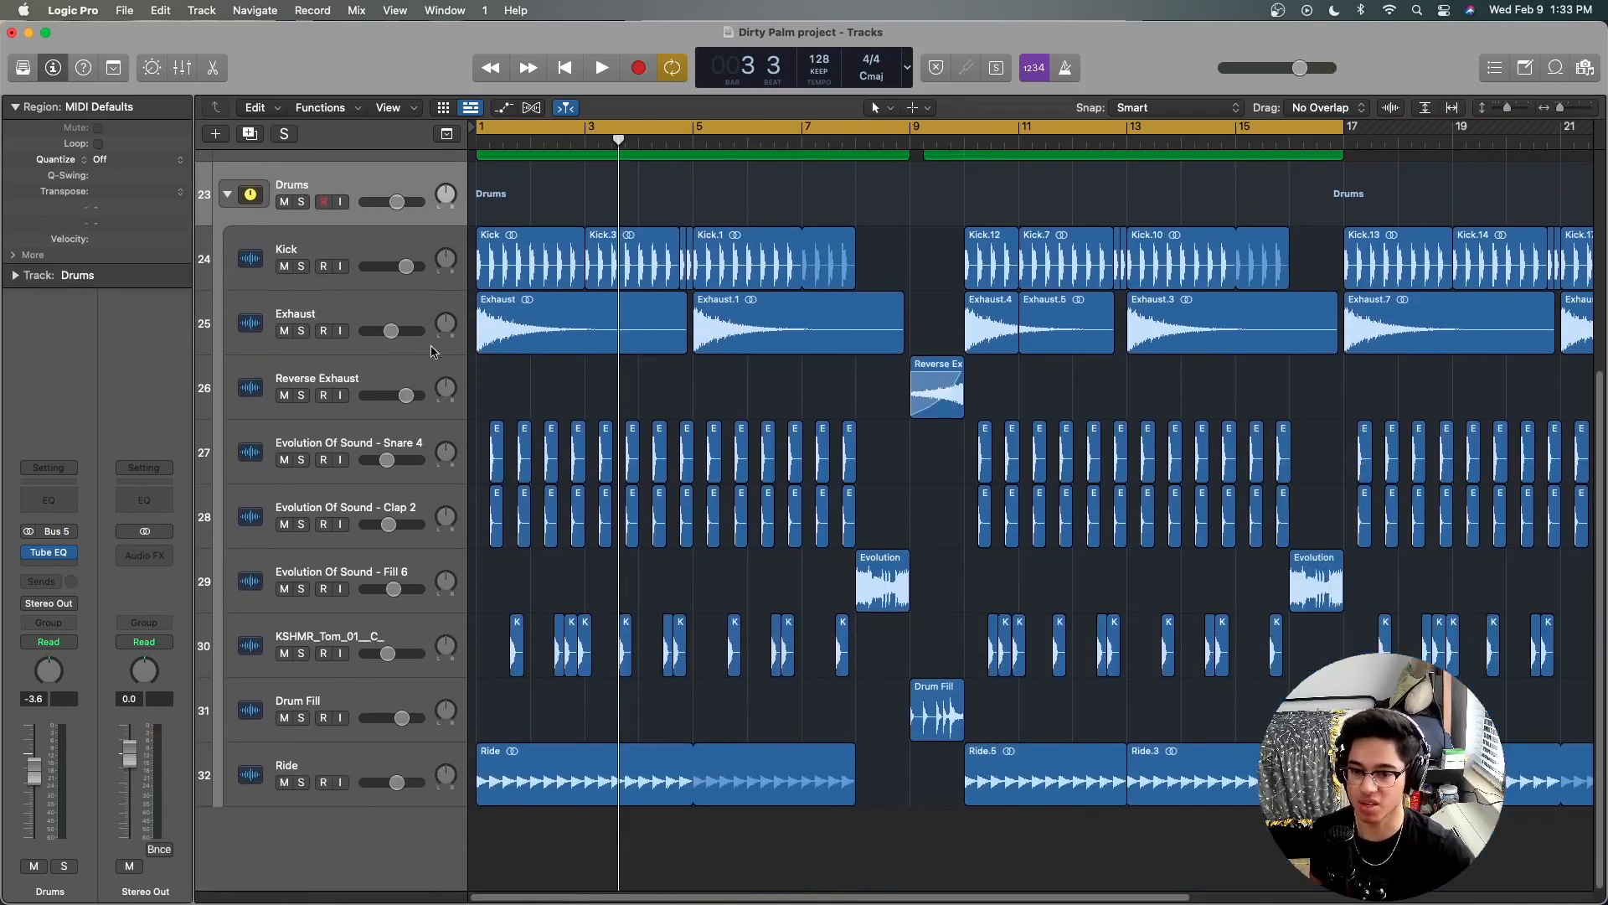
Step: Examine the Kick regions in the opening bars and place the playhead at the short cuts just before bar 5
drag(503, 195, 806, 251)
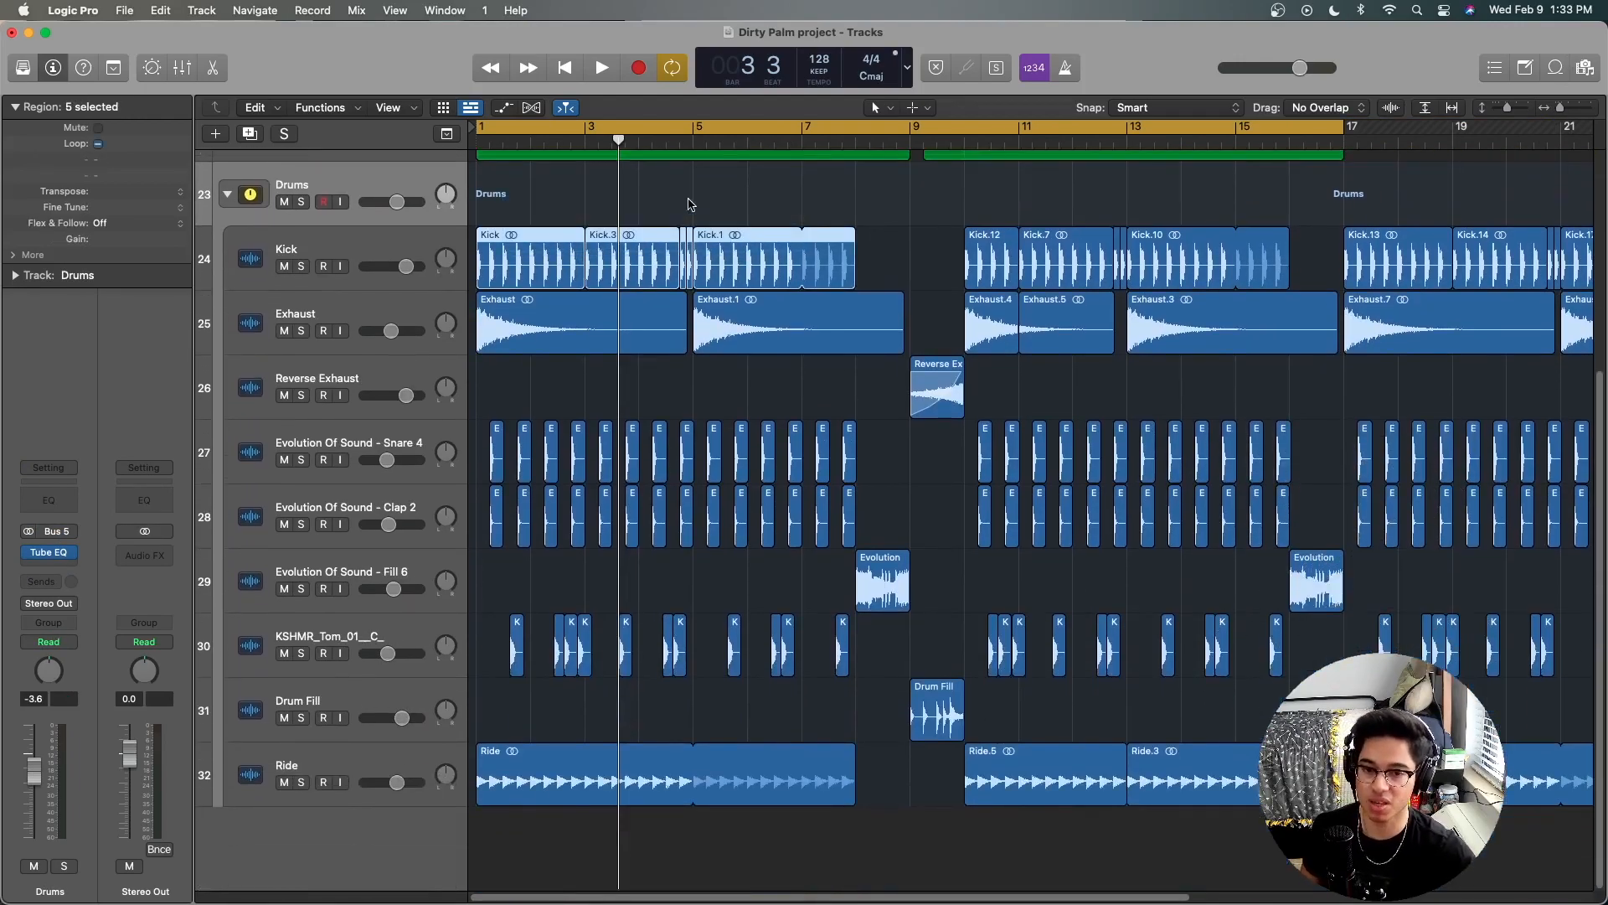
click(688, 199)
click(680, 145)
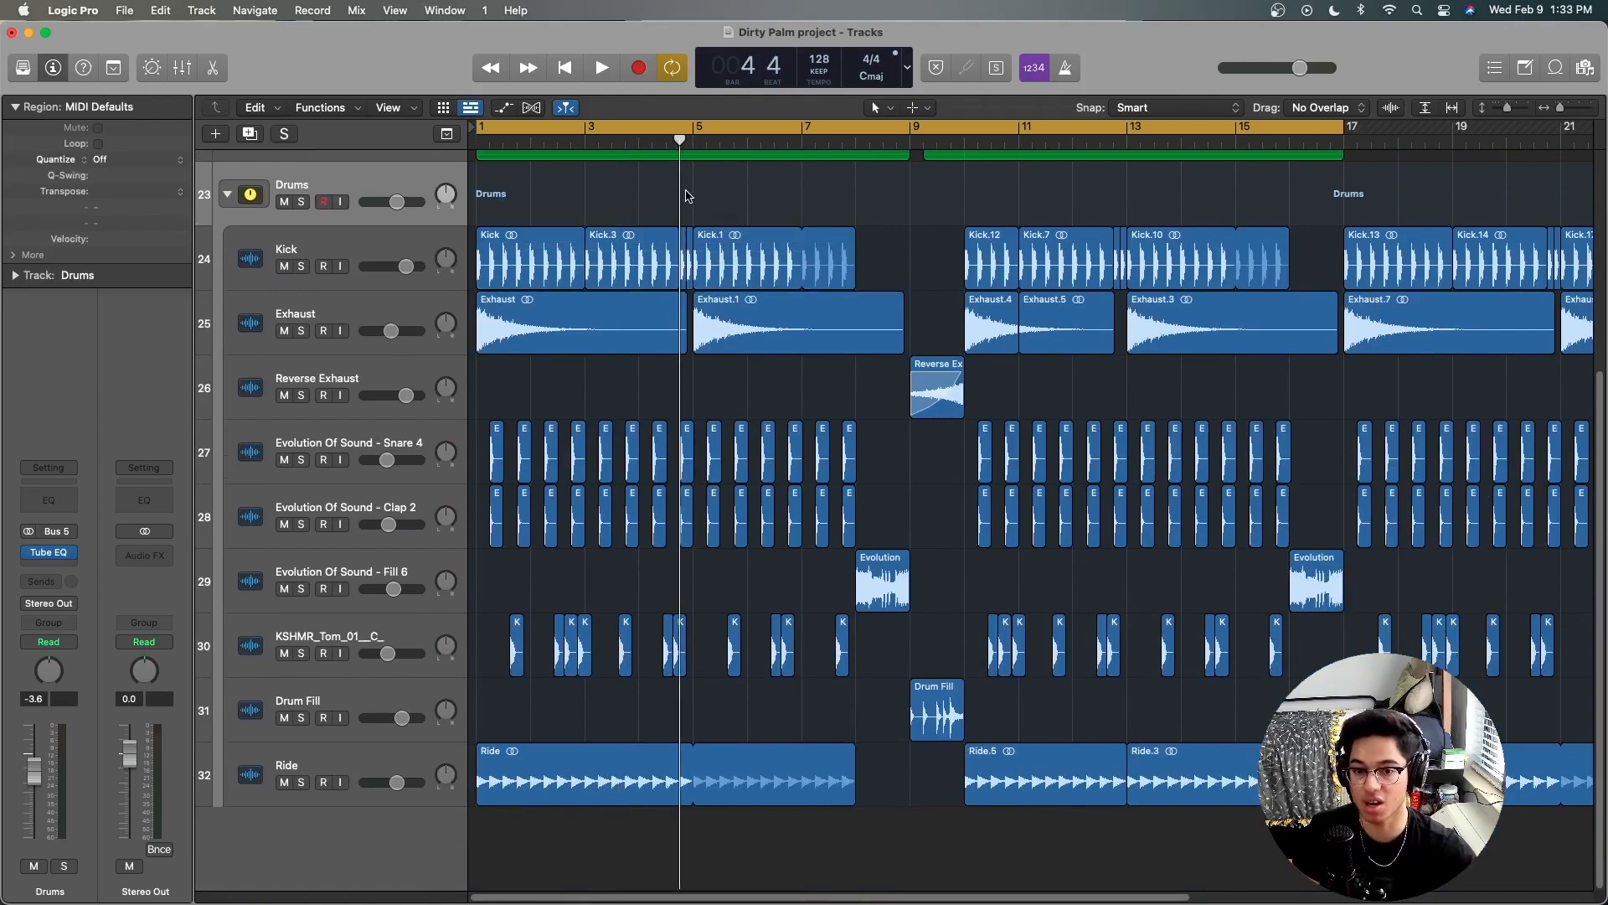
drag(685, 203, 687, 157)
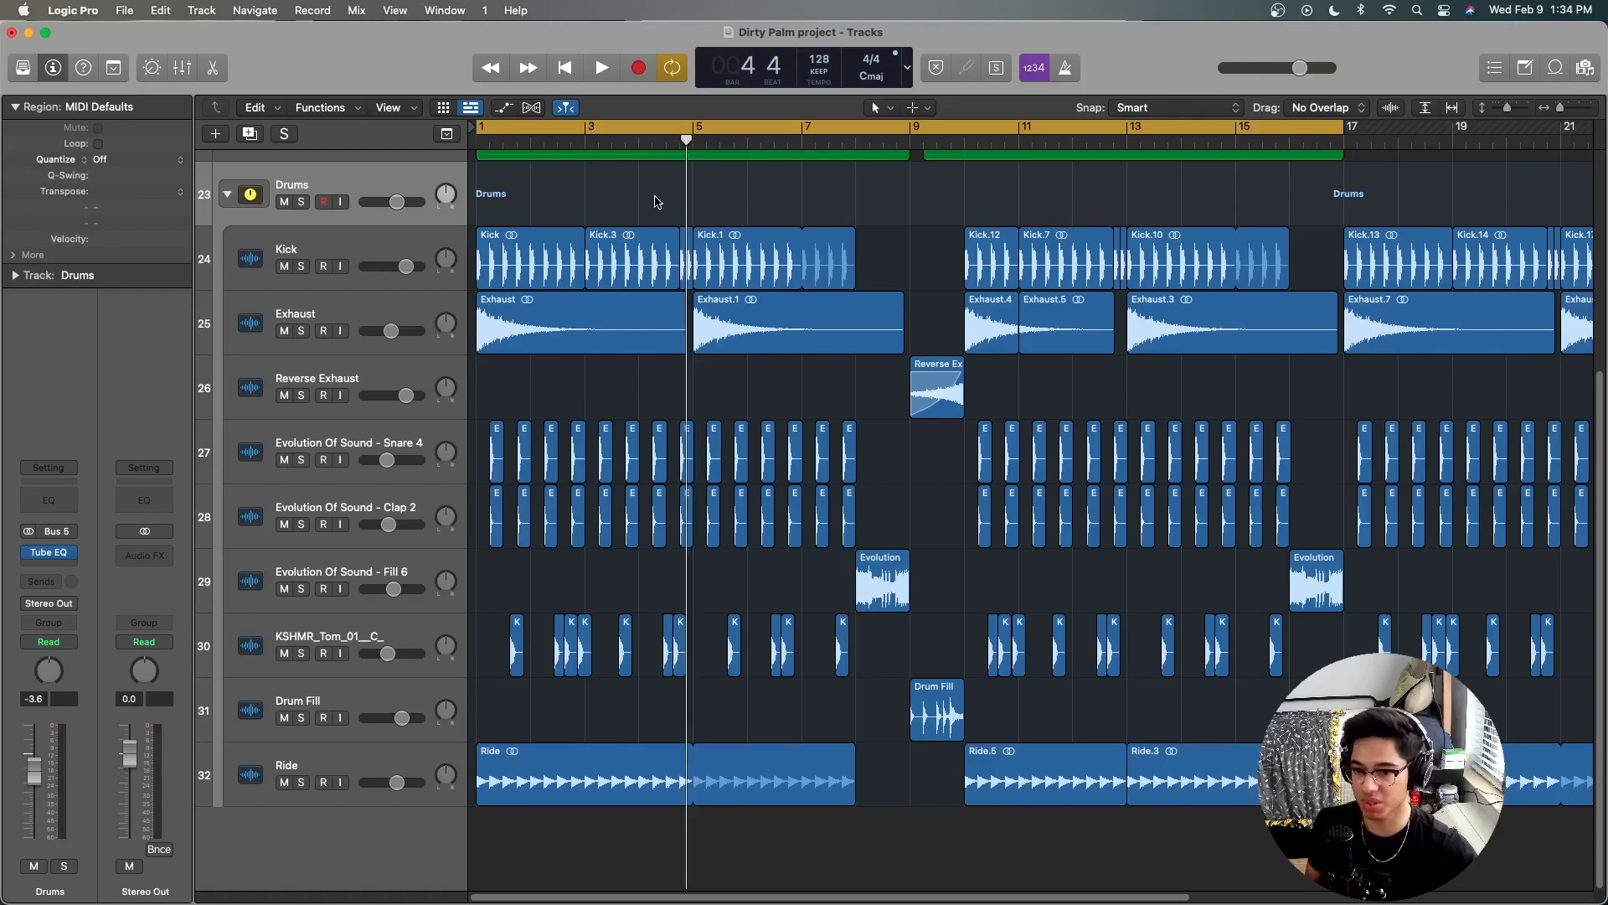
Step: Inspect the Kickstart plug-in on the Exhaust track and close it
click(396, 303)
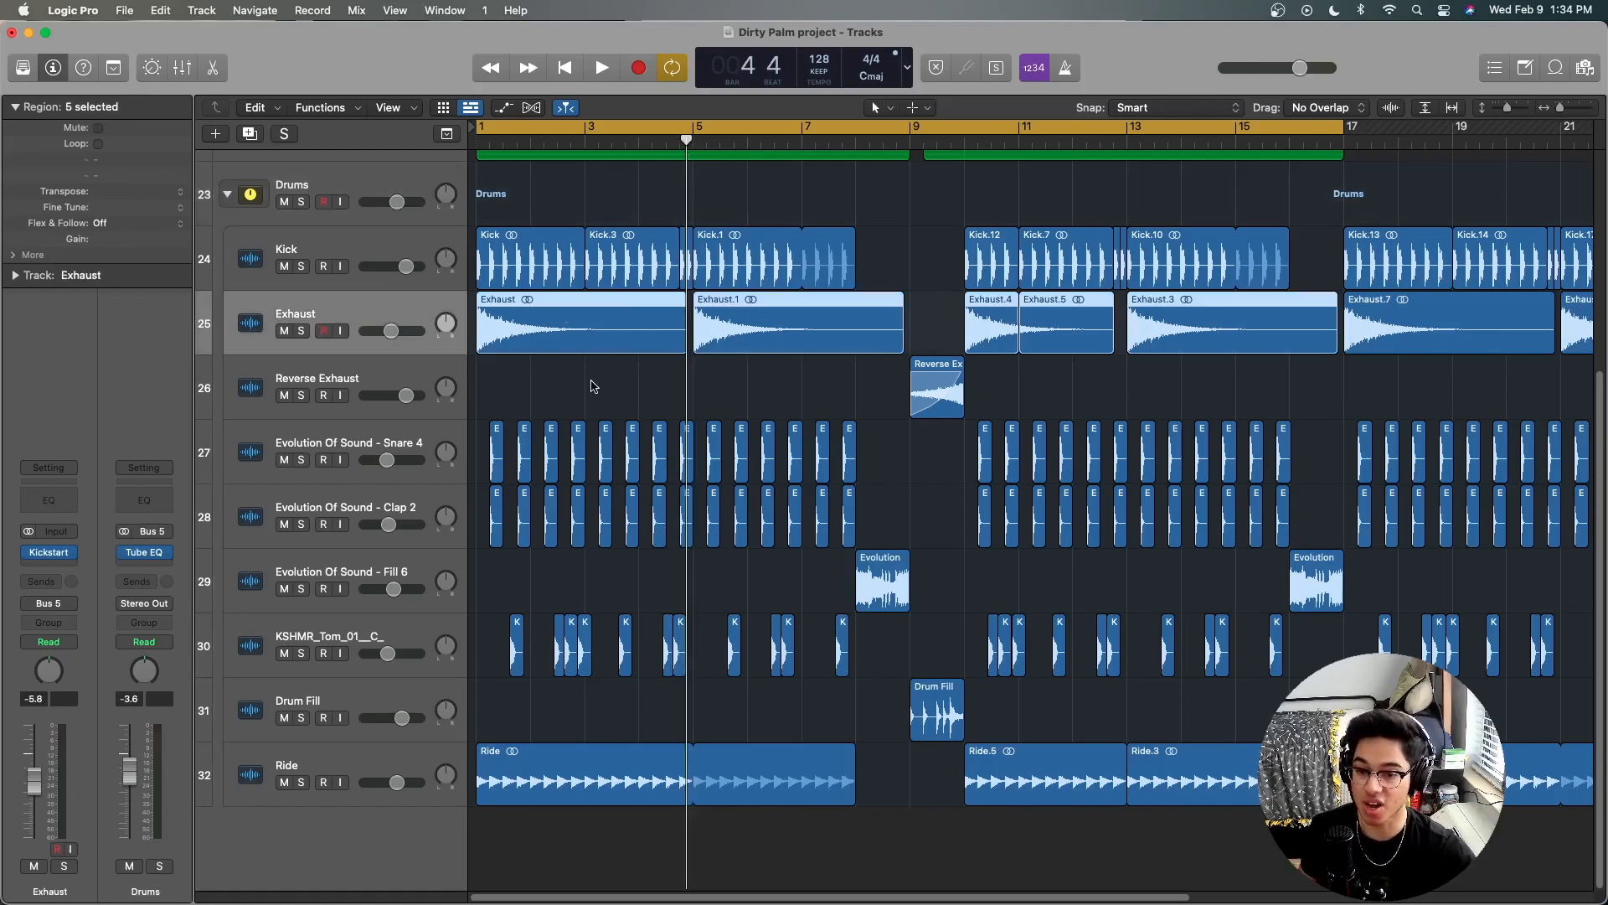
click(48, 552)
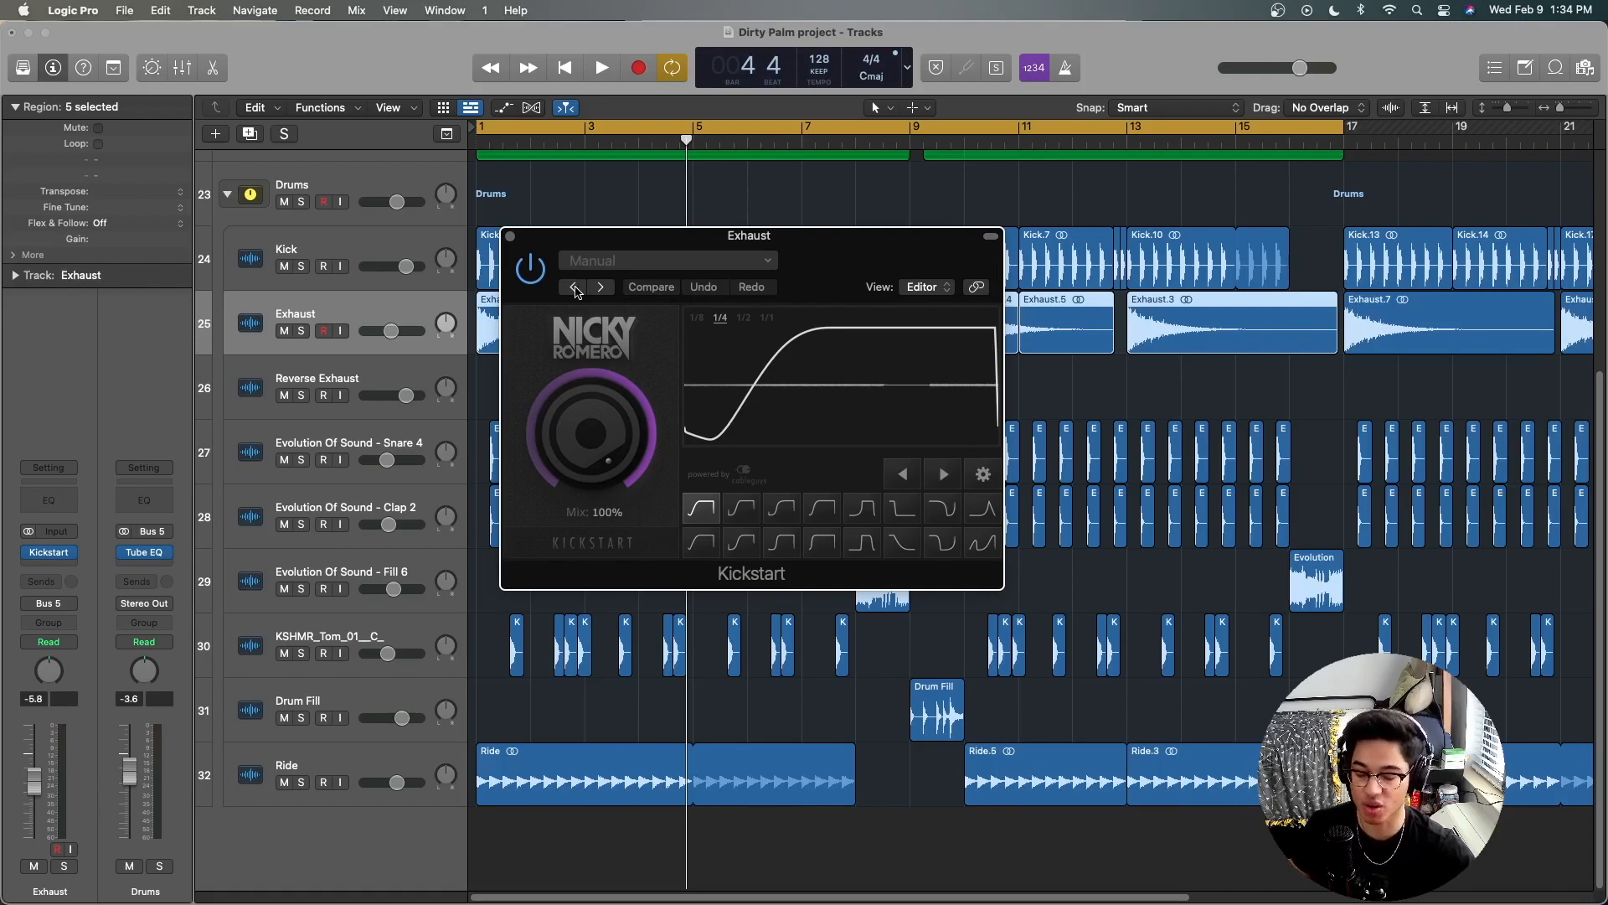
click(510, 236)
click(583, 378)
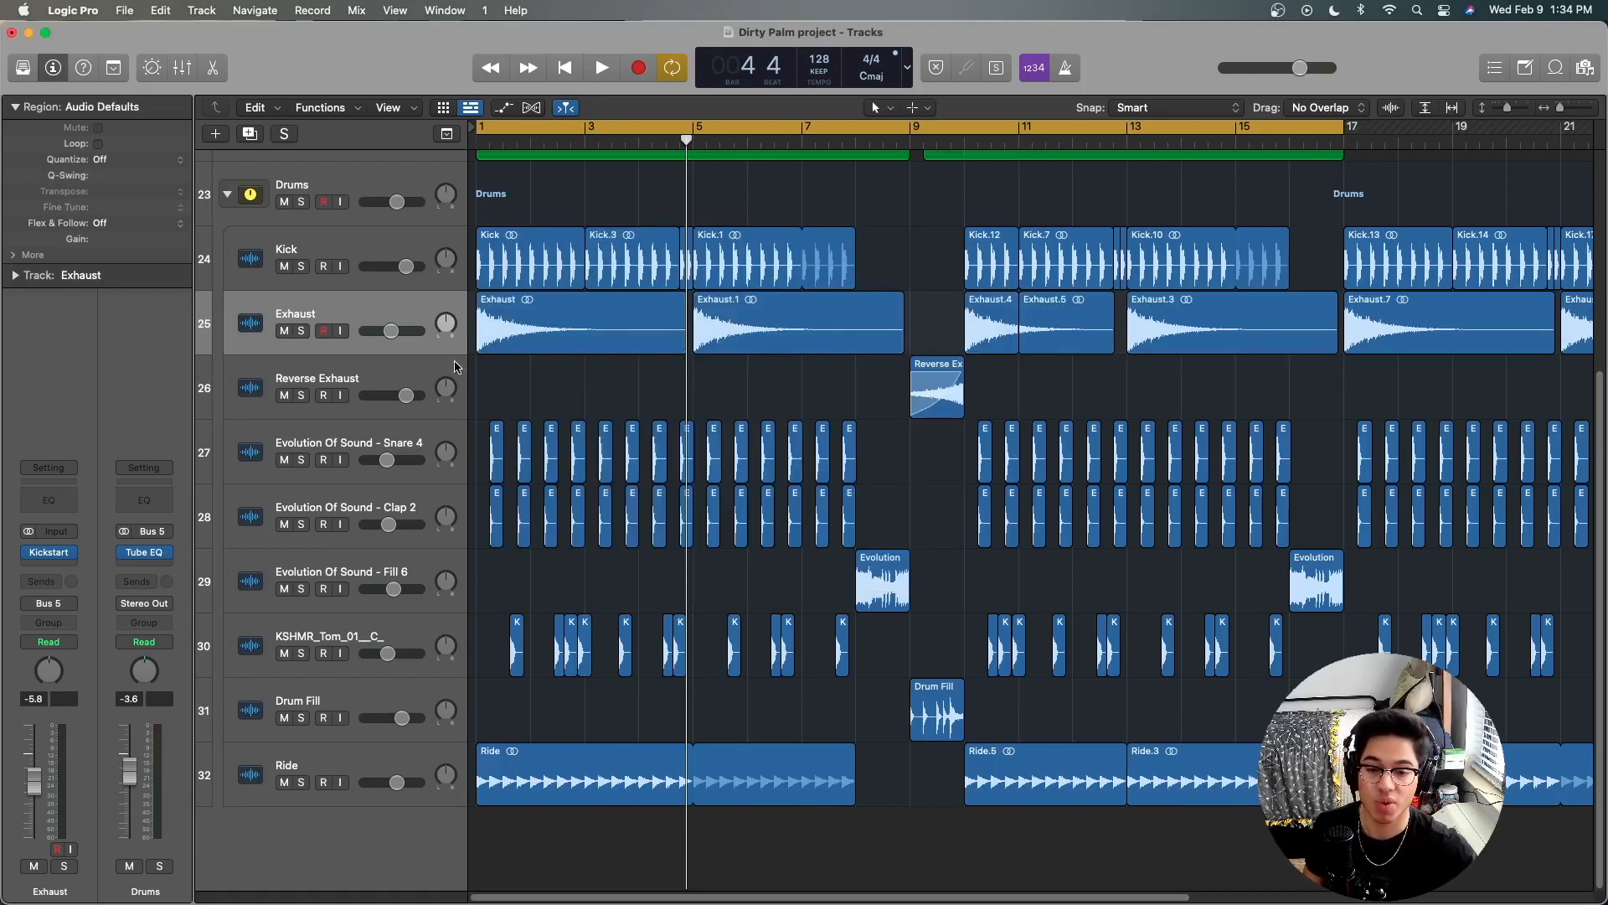
Step: Compare the Reverse Exhaust region with the Exhaust.1 region and place the playhead at bar 9
click(921, 383)
click(915, 128)
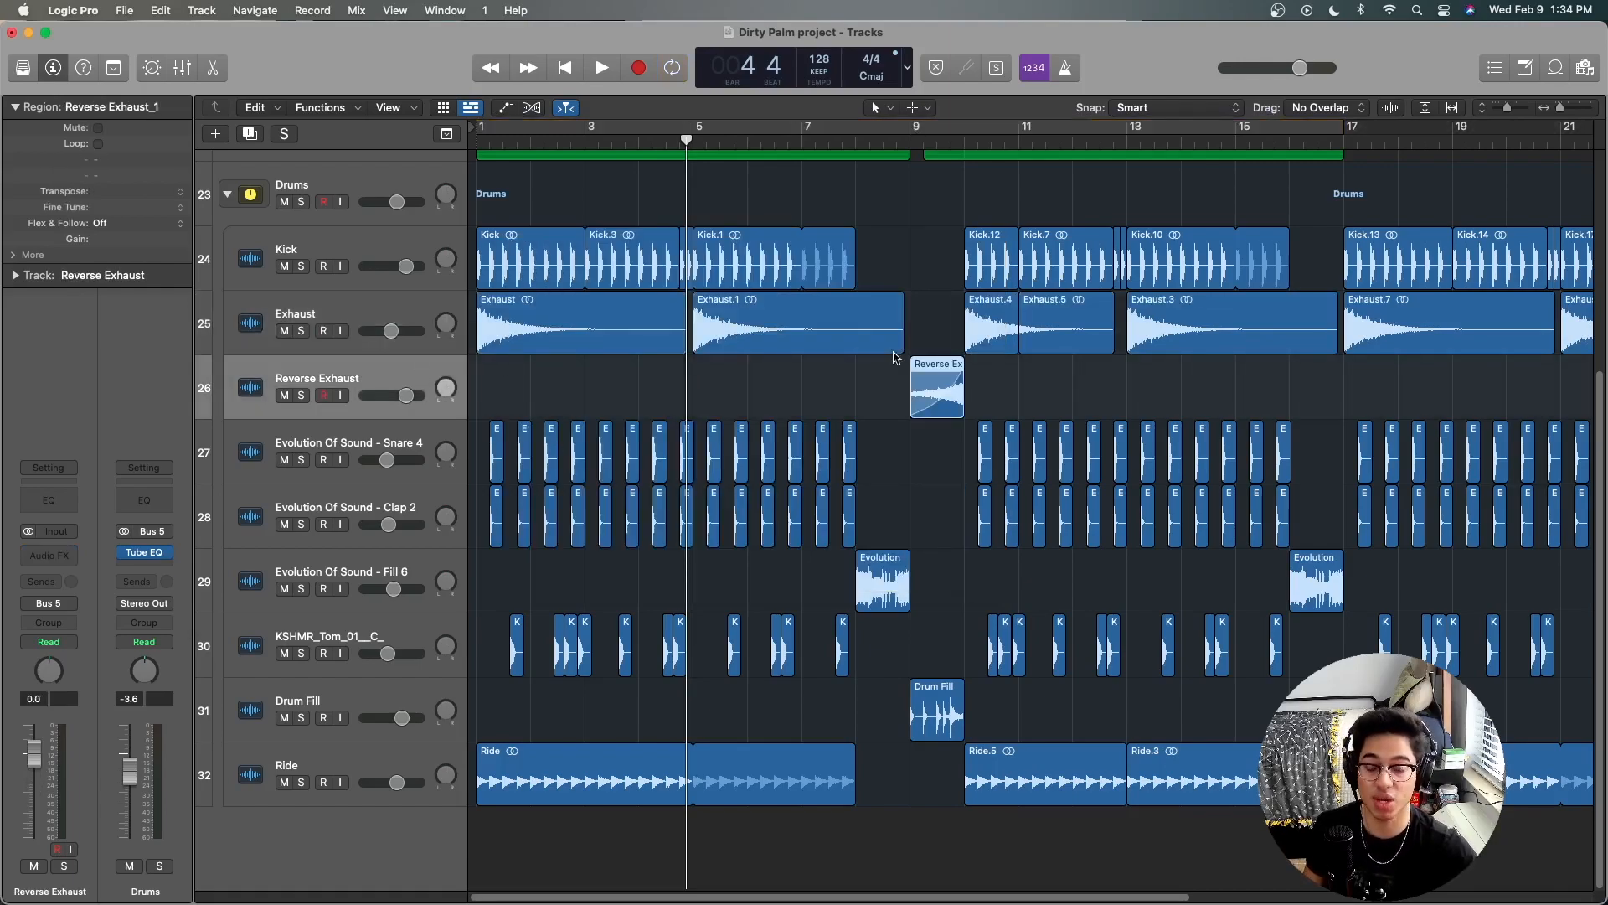
click(723, 328)
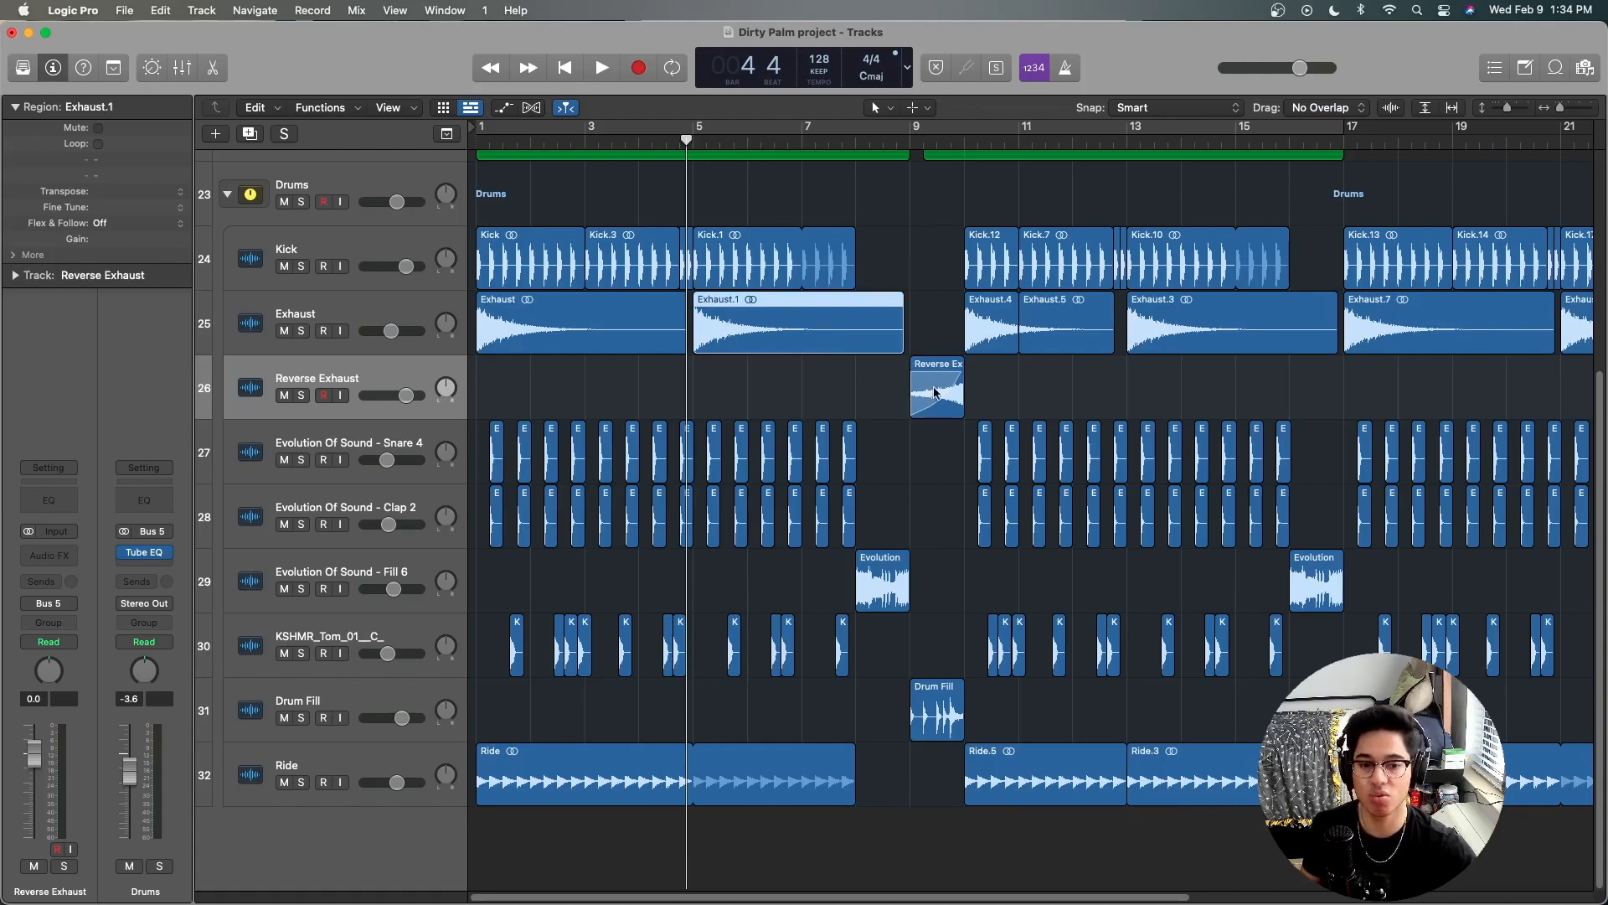
click(904, 174)
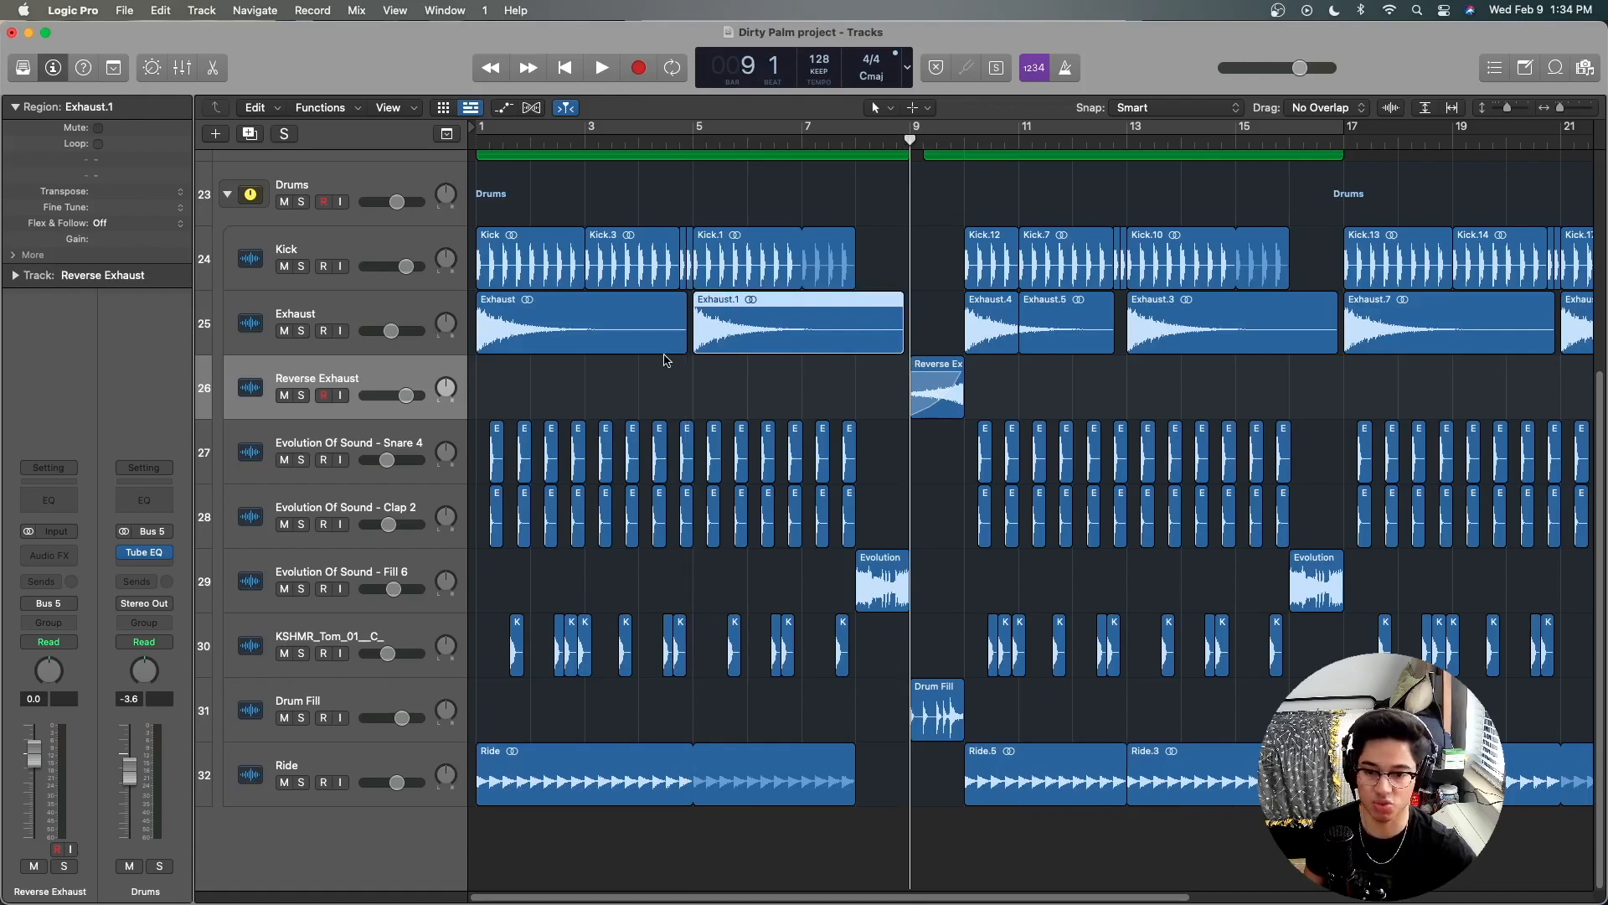
Step: Review the Snare 4, Clap 2, Fill 6, KSHMR tom, Drum Fill and Ride tracks one after another
click(400, 426)
click(419, 497)
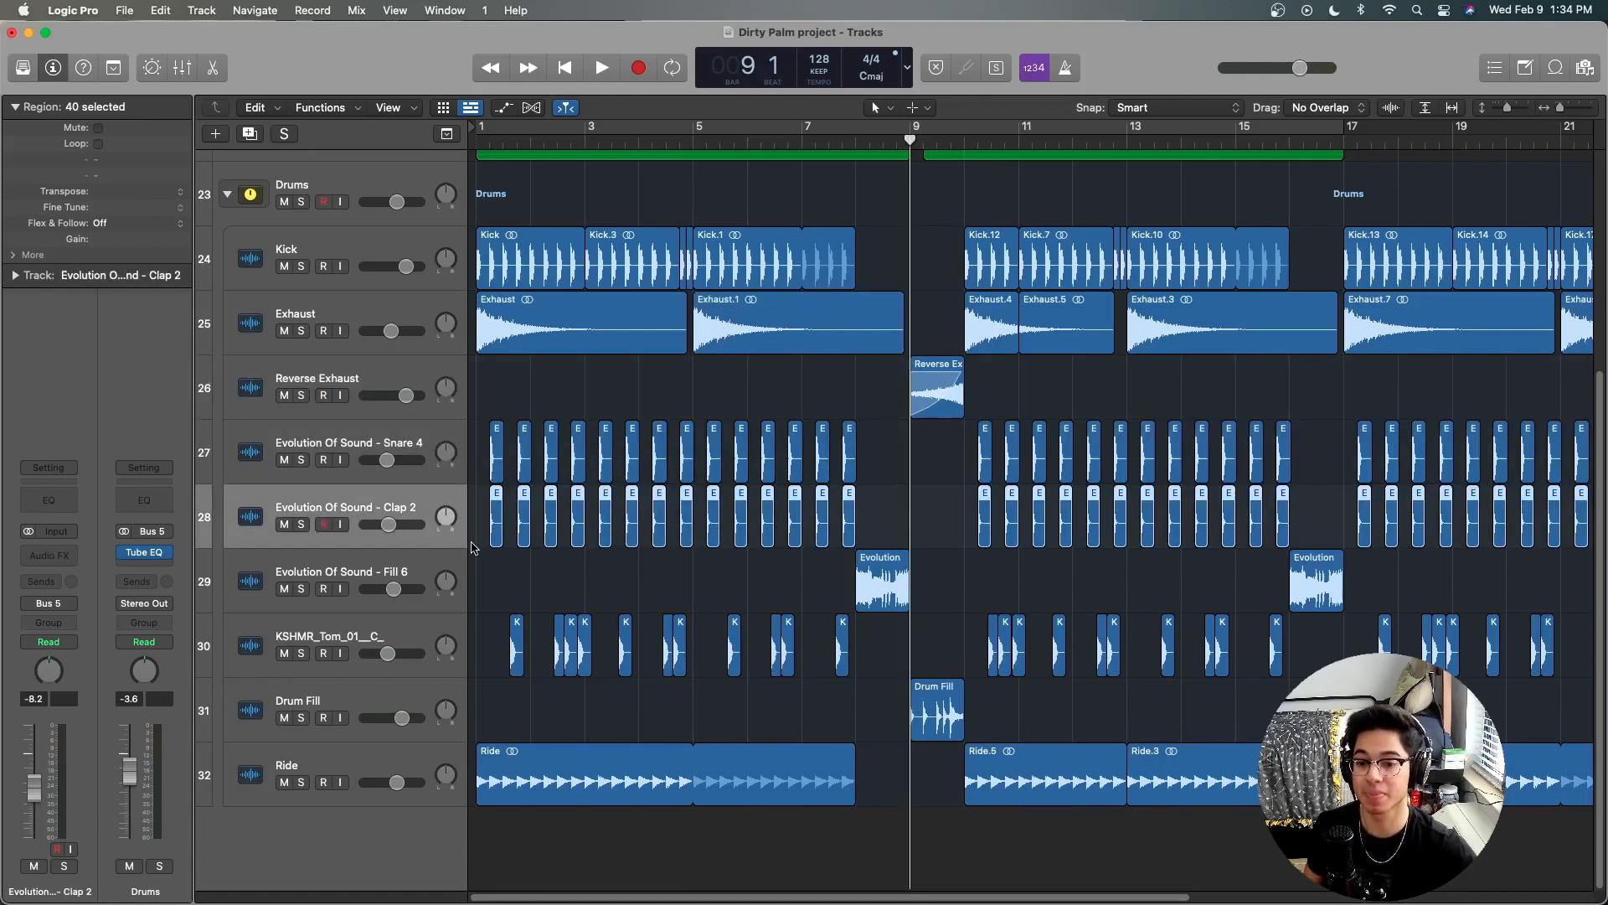
click(381, 559)
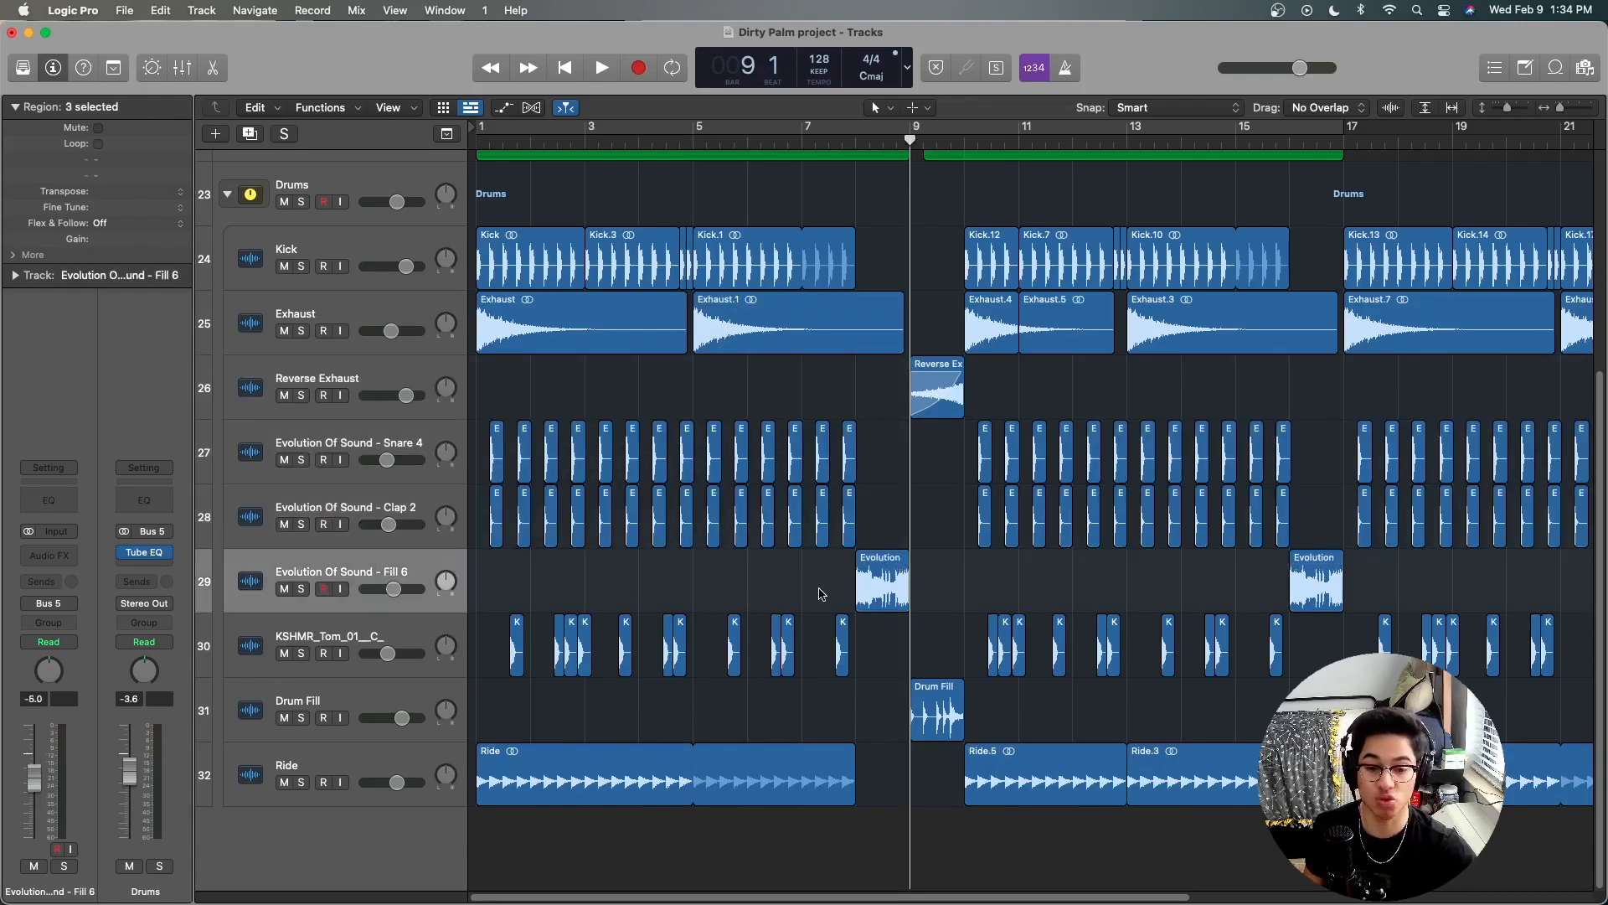
click(620, 596)
click(374, 621)
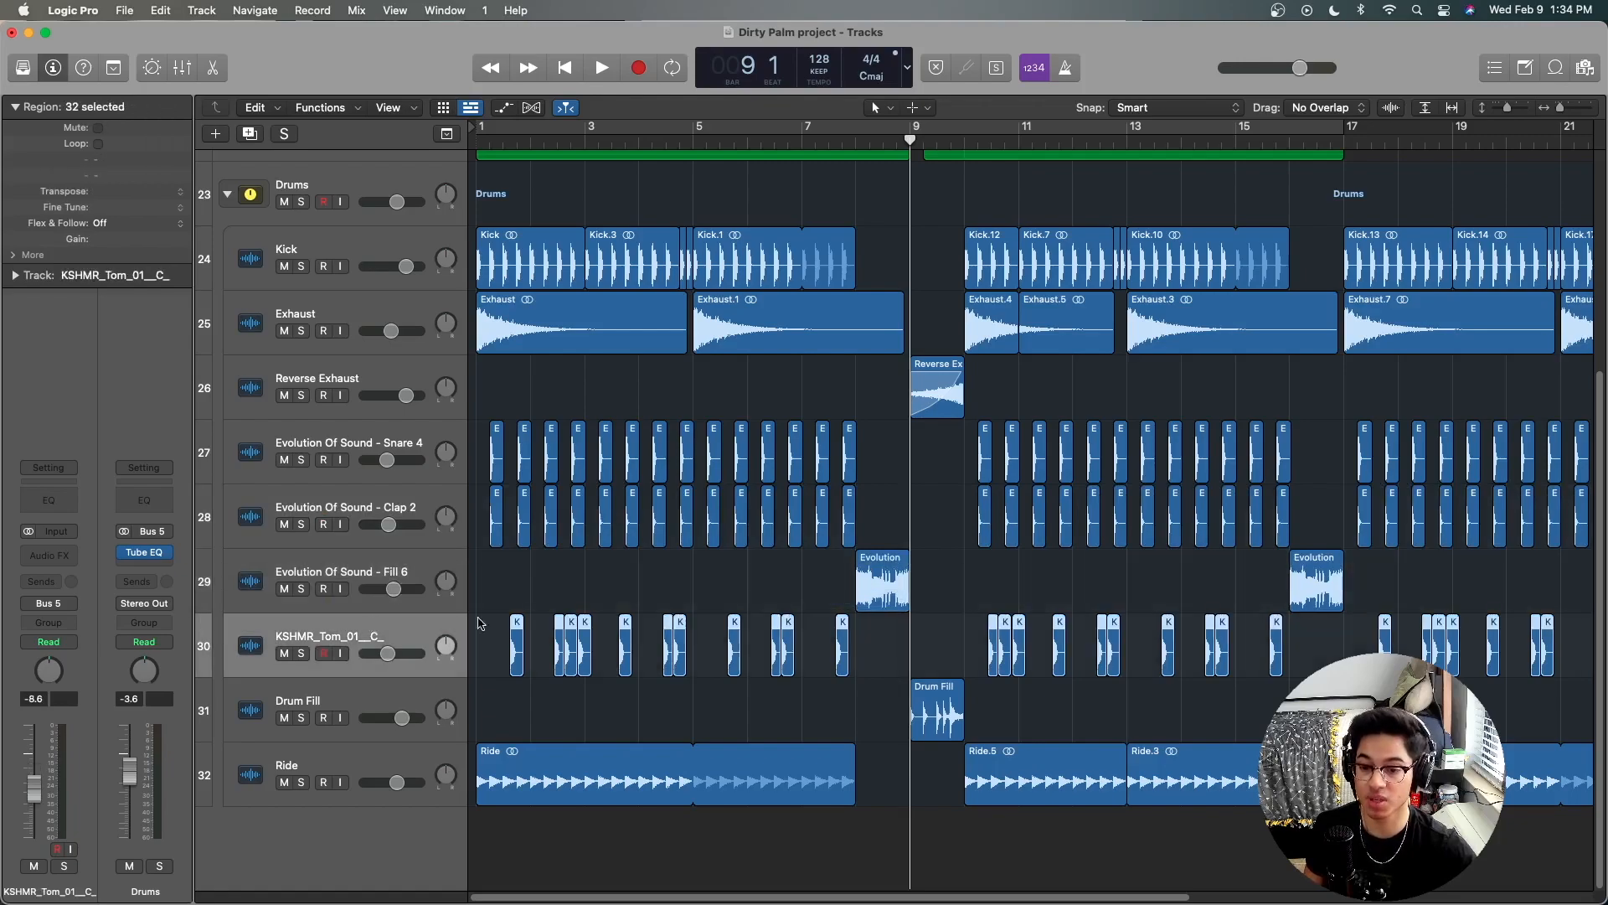
click(491, 629)
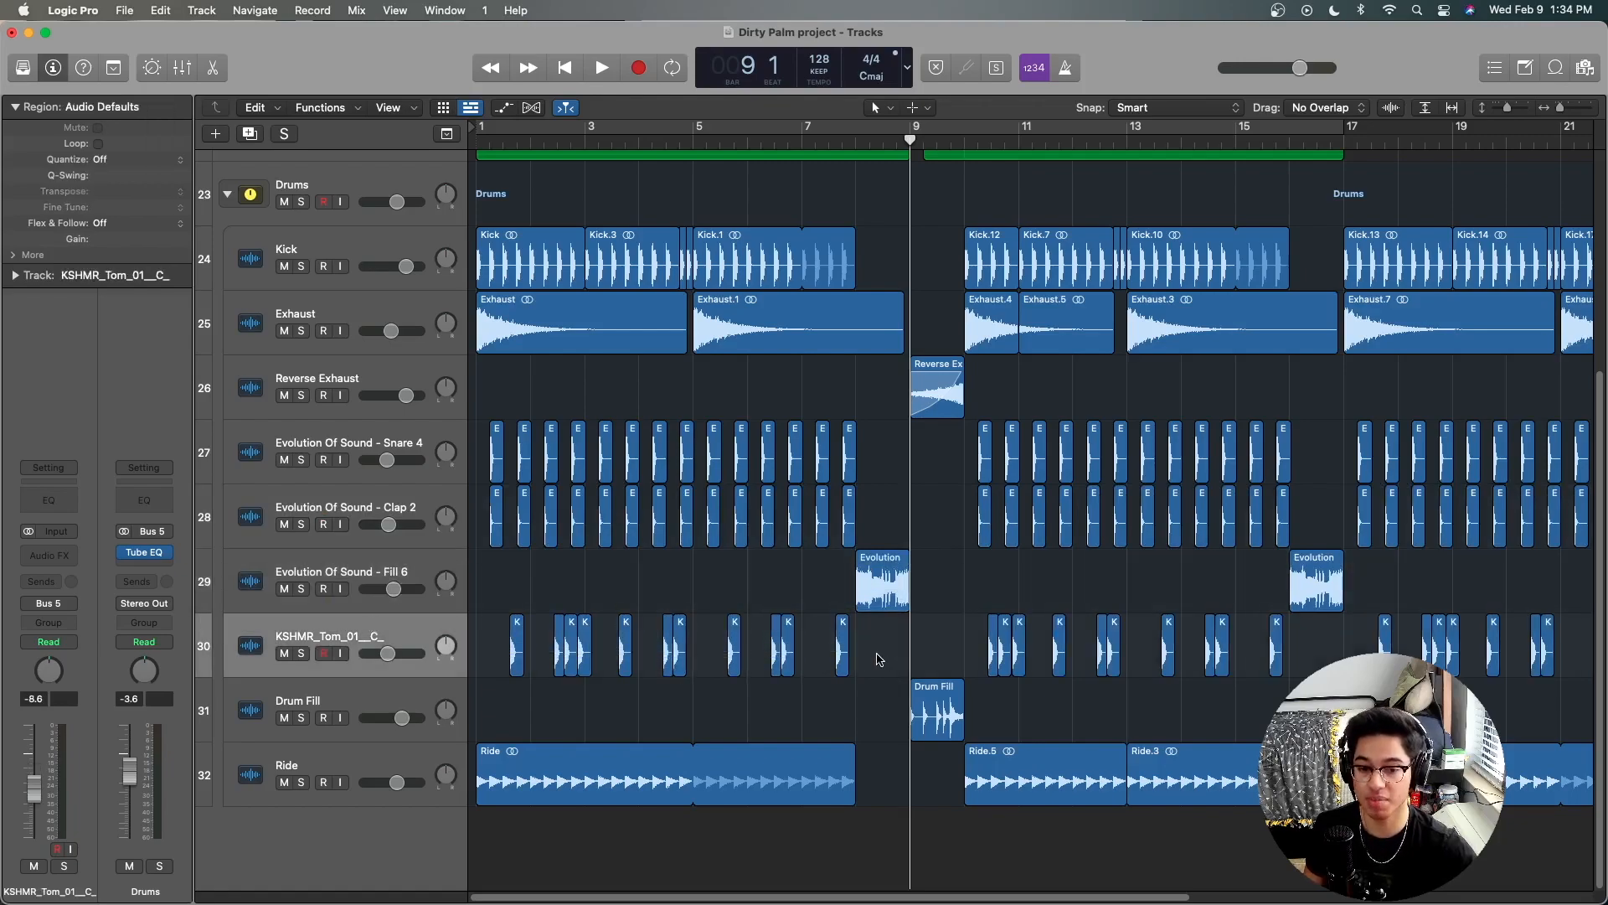
click(423, 708)
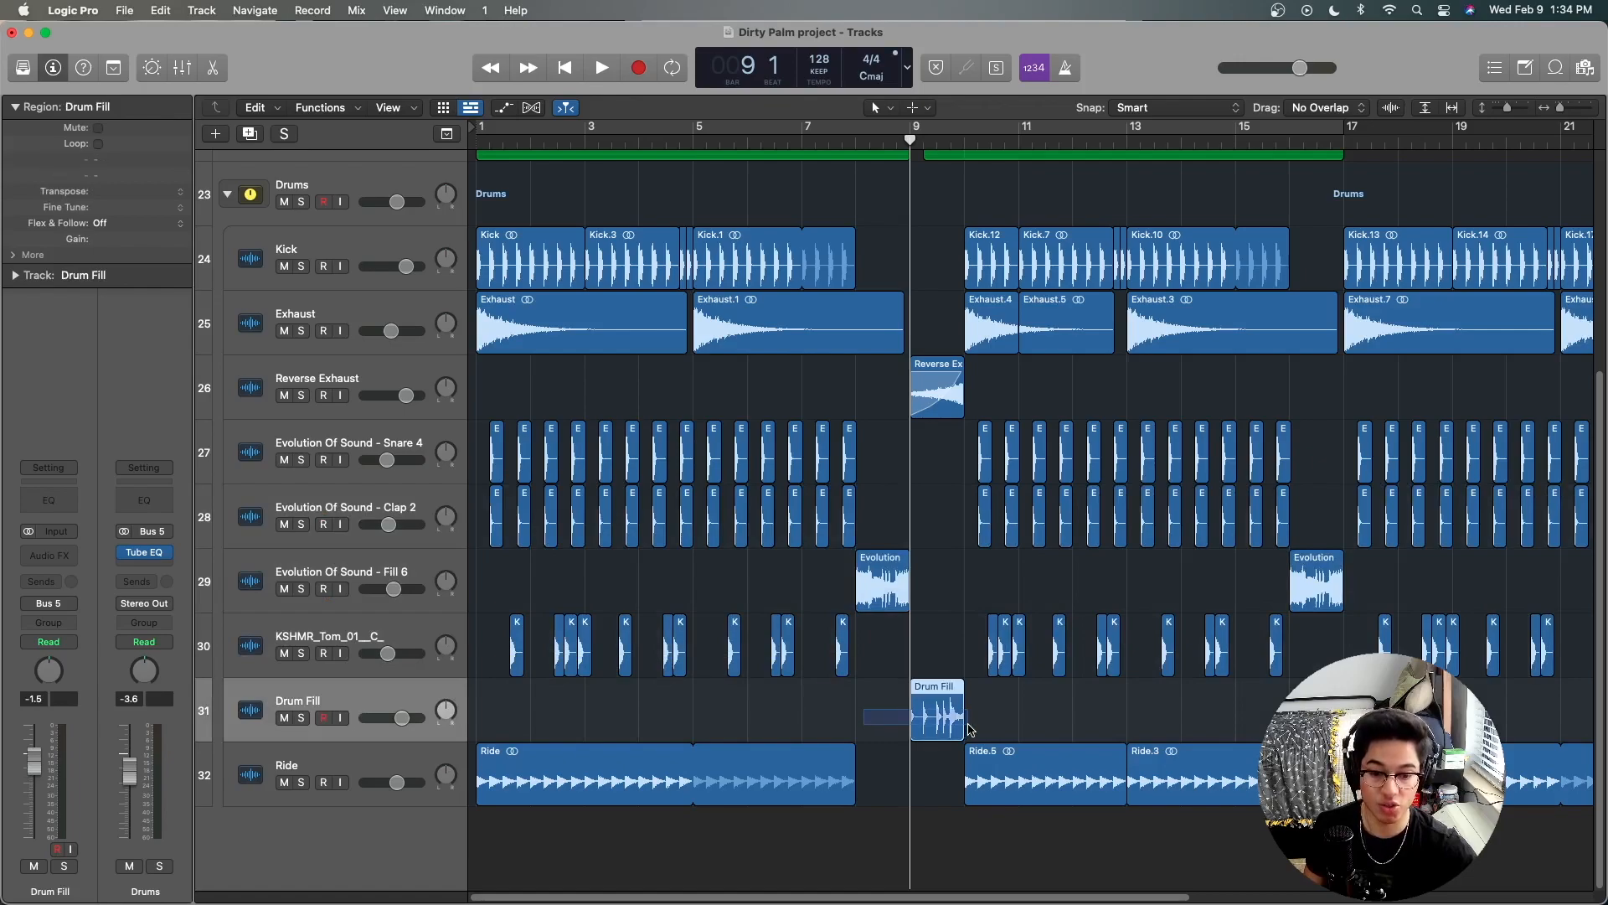
click(359, 755)
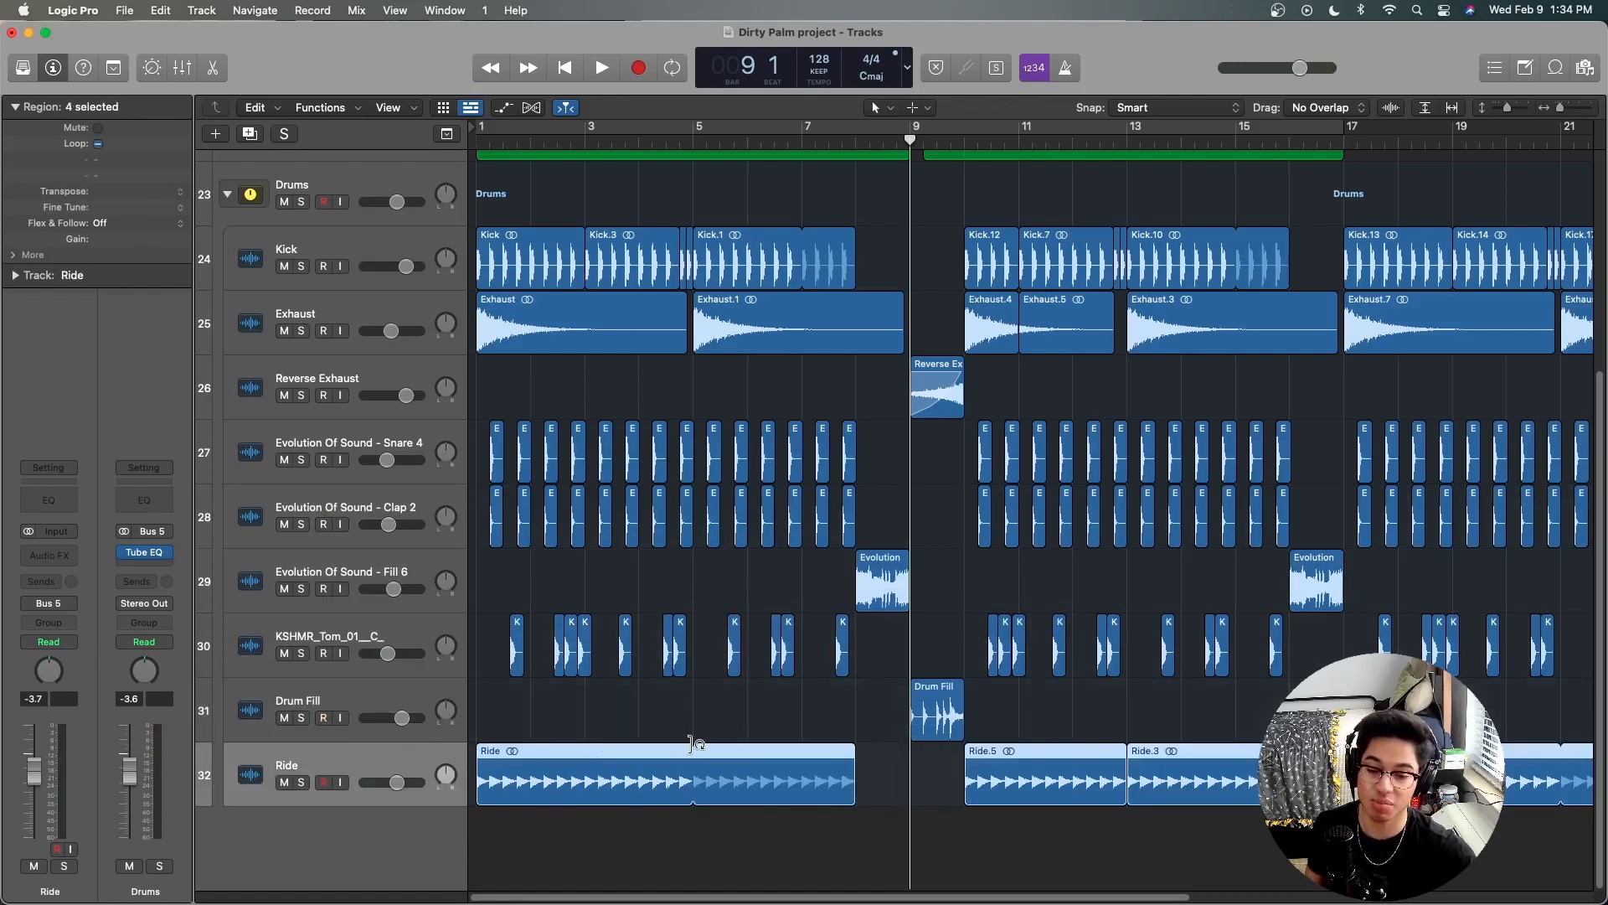
Step: Open the Tube EQ on the Drums stack and locate the Vintage EQ Collection among the available EQ effects without adding one
click(377, 183)
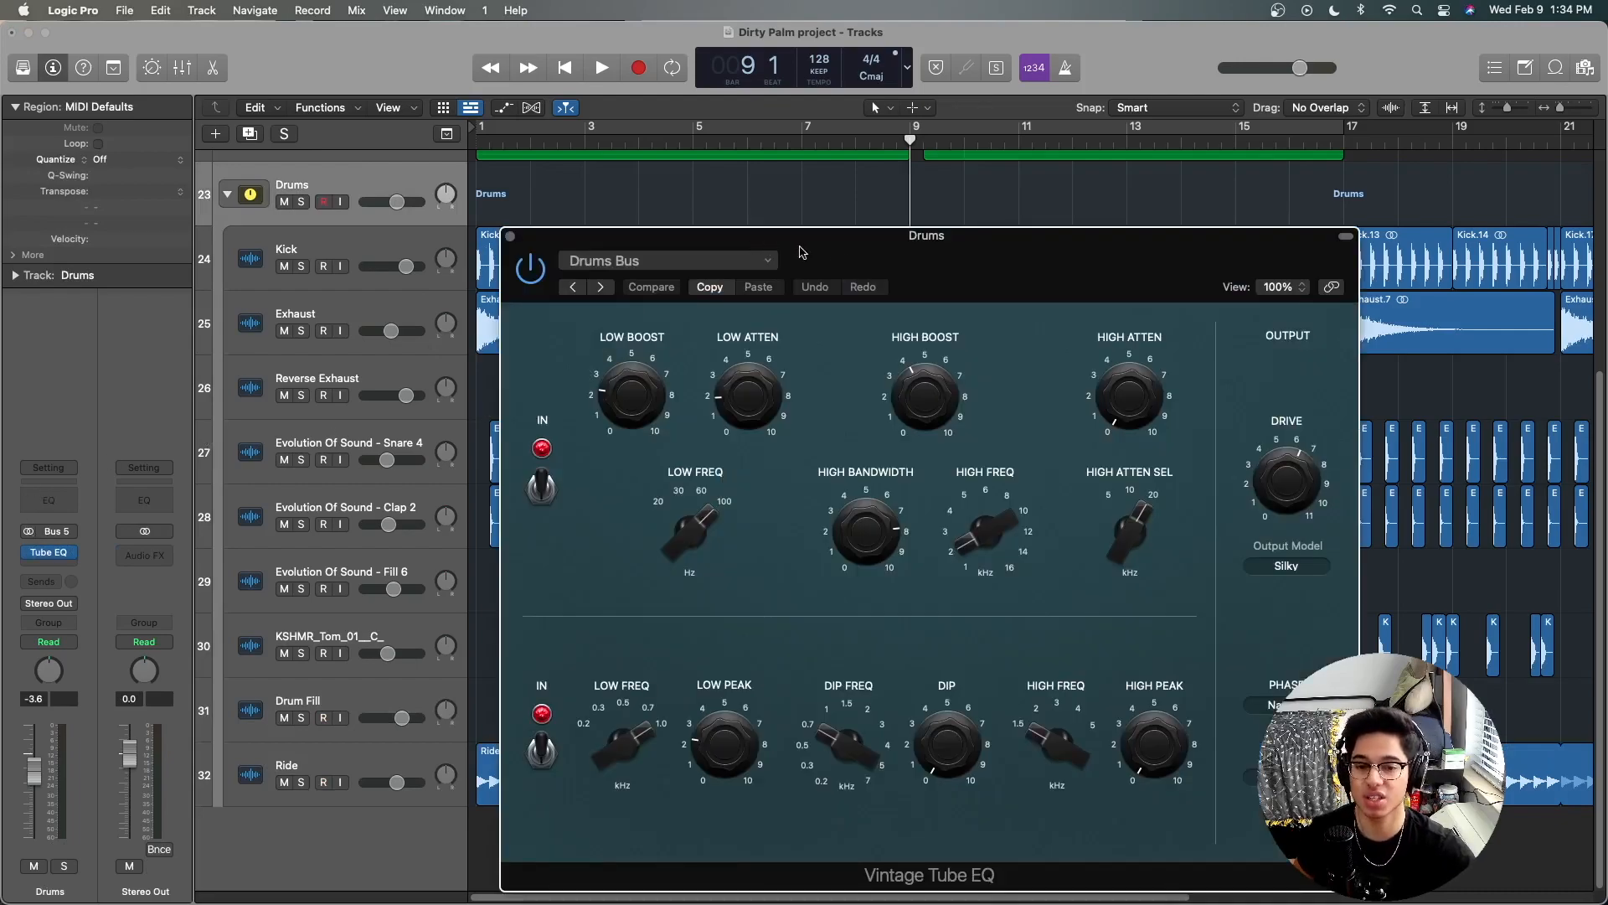
drag(869, 249, 736, 134)
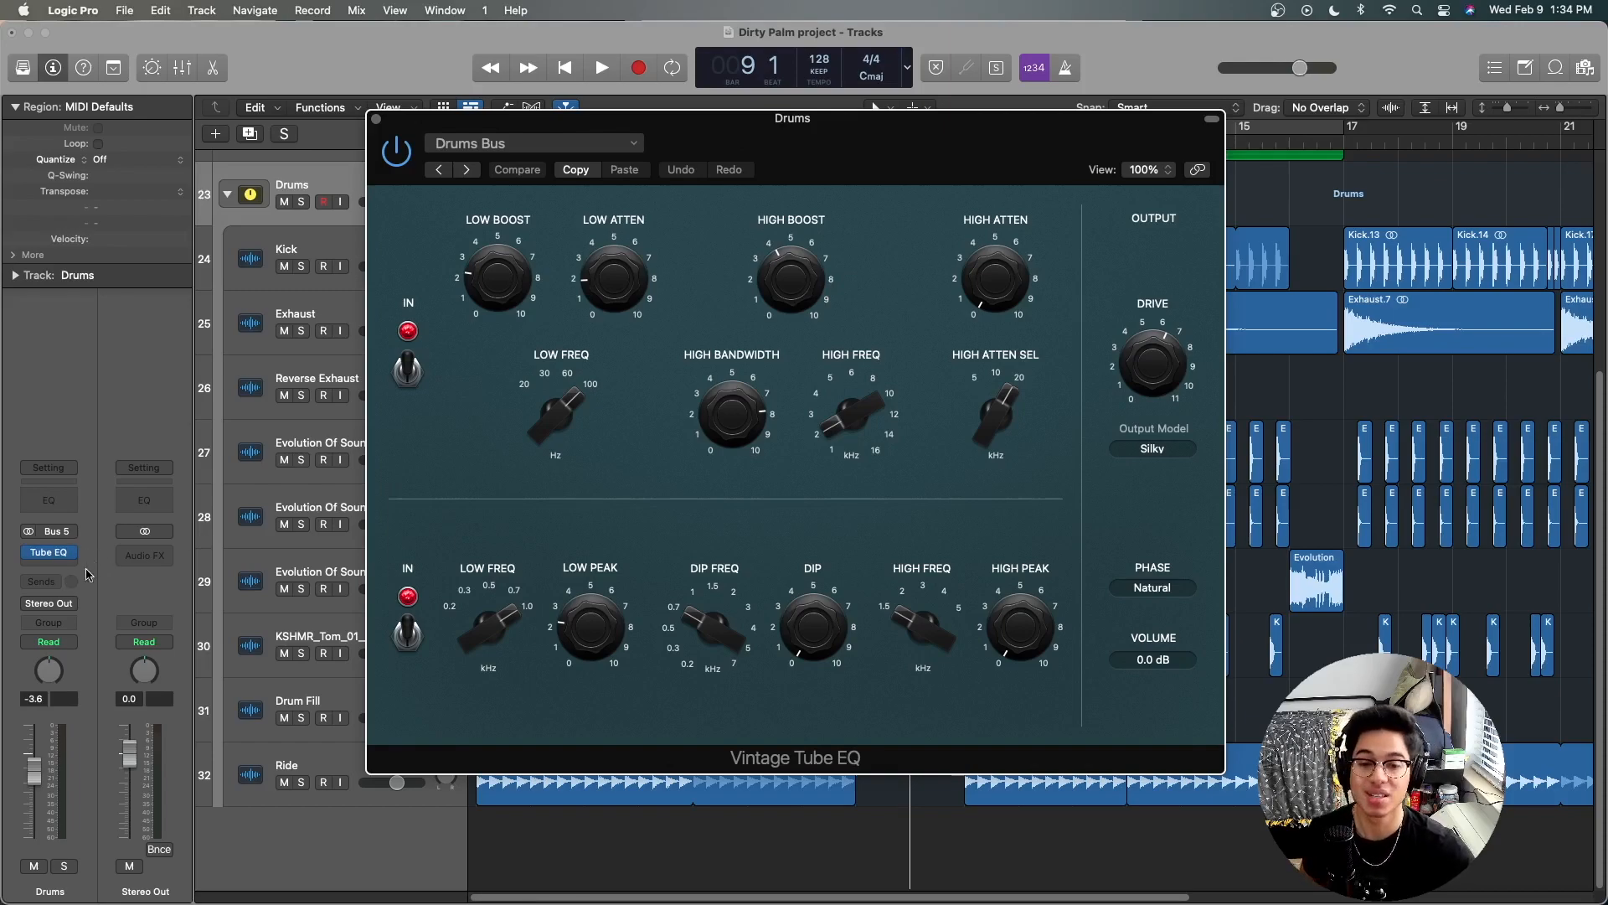
click(49, 564)
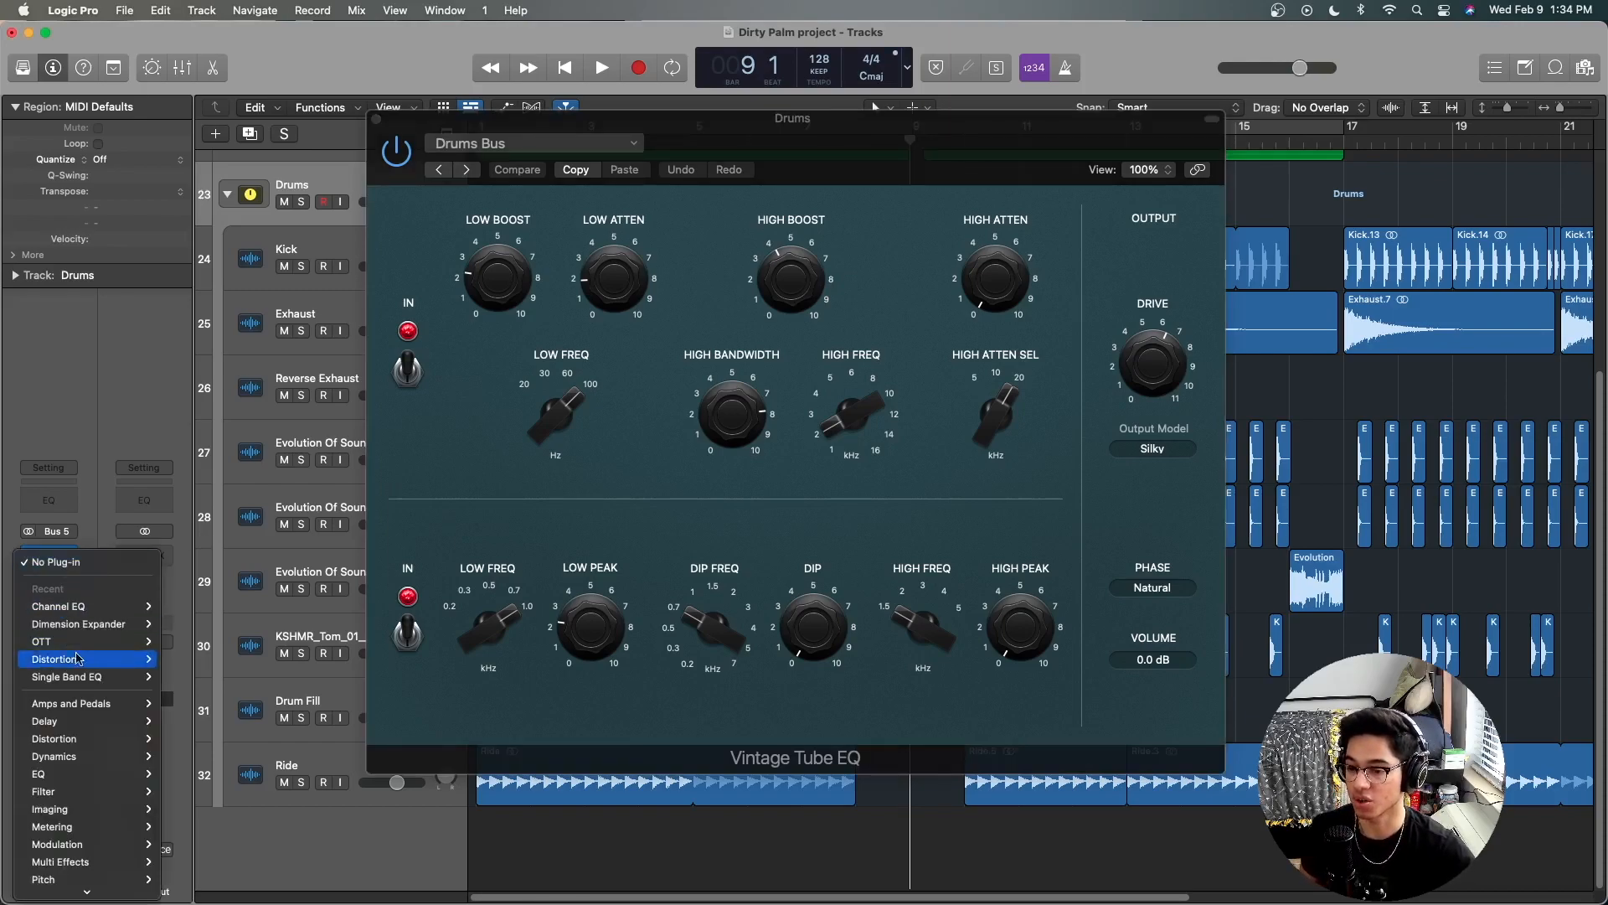
mouse_move(108, 708)
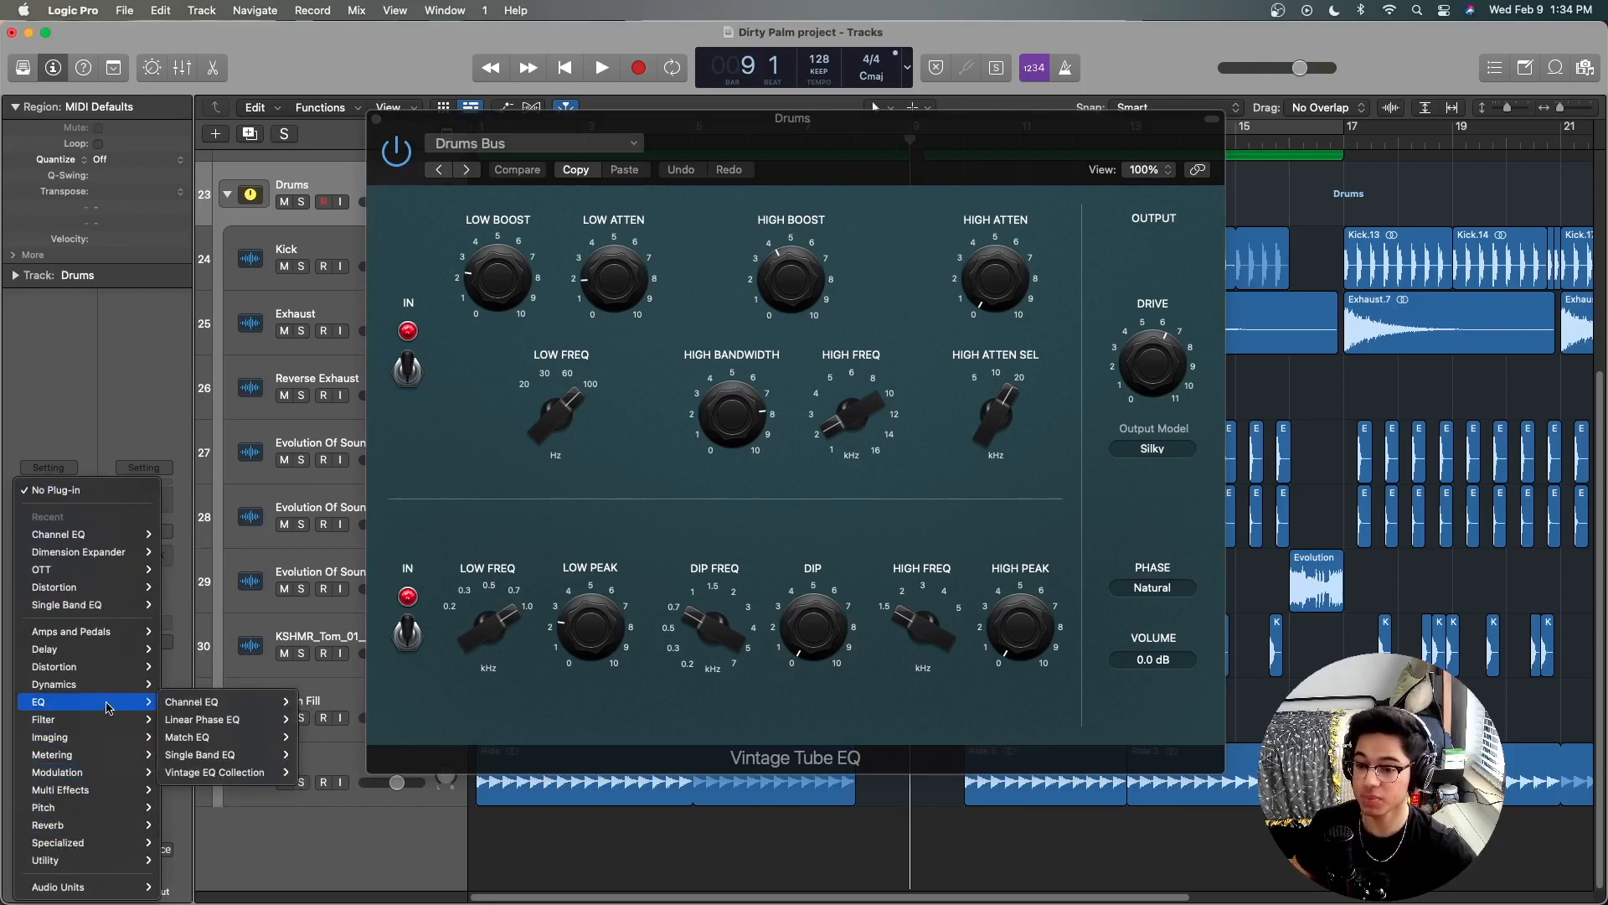
mouse_move(236, 774)
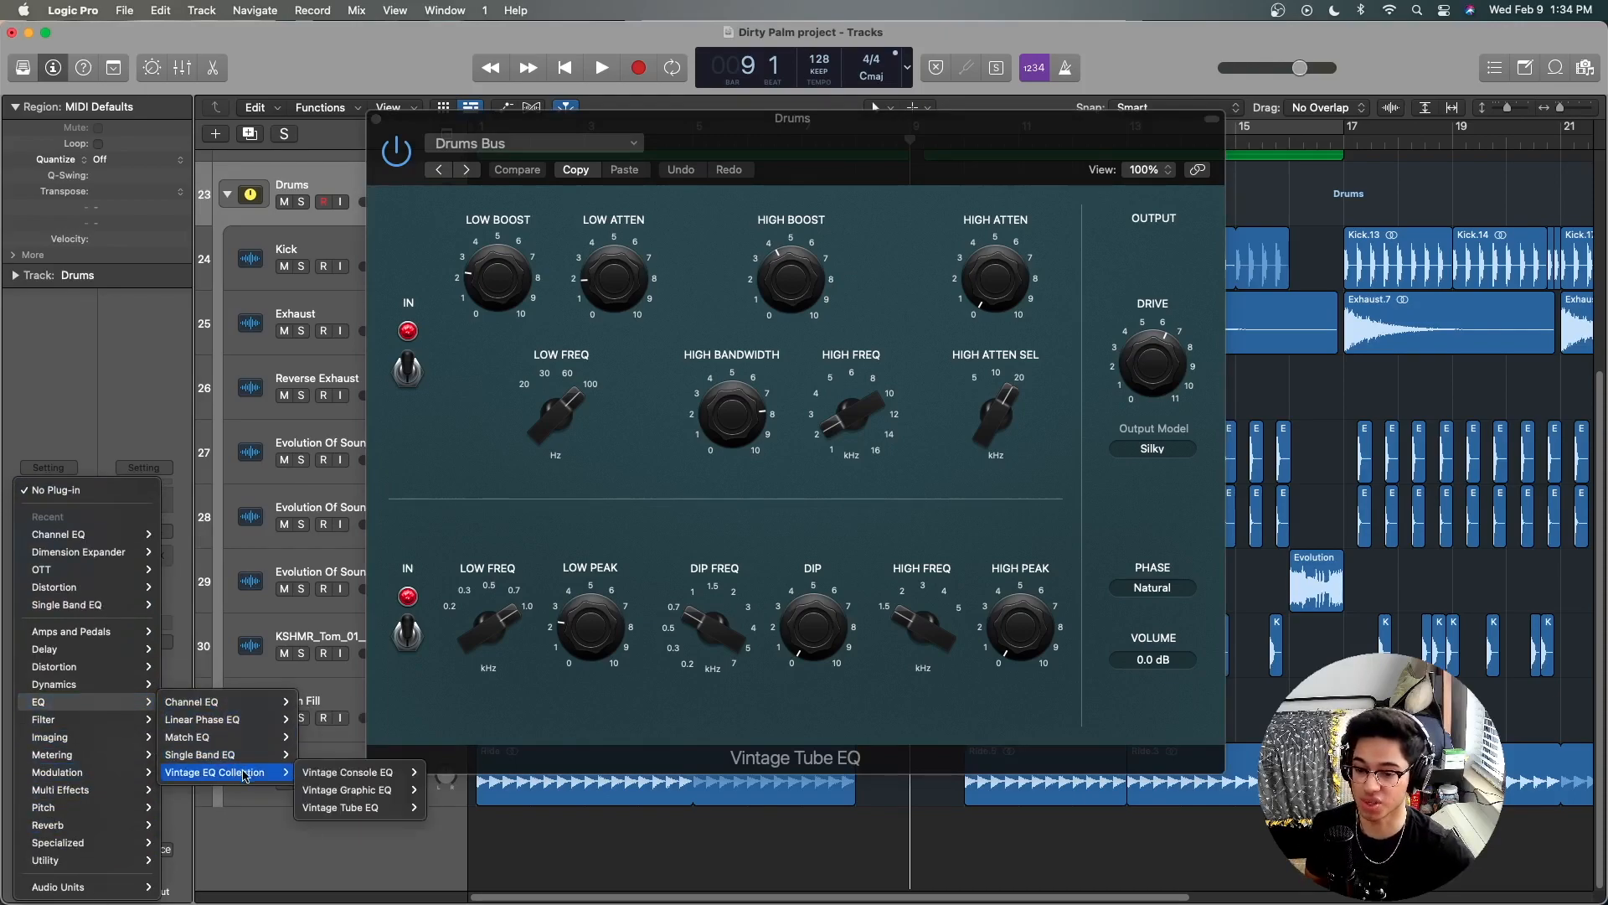
click(741, 123)
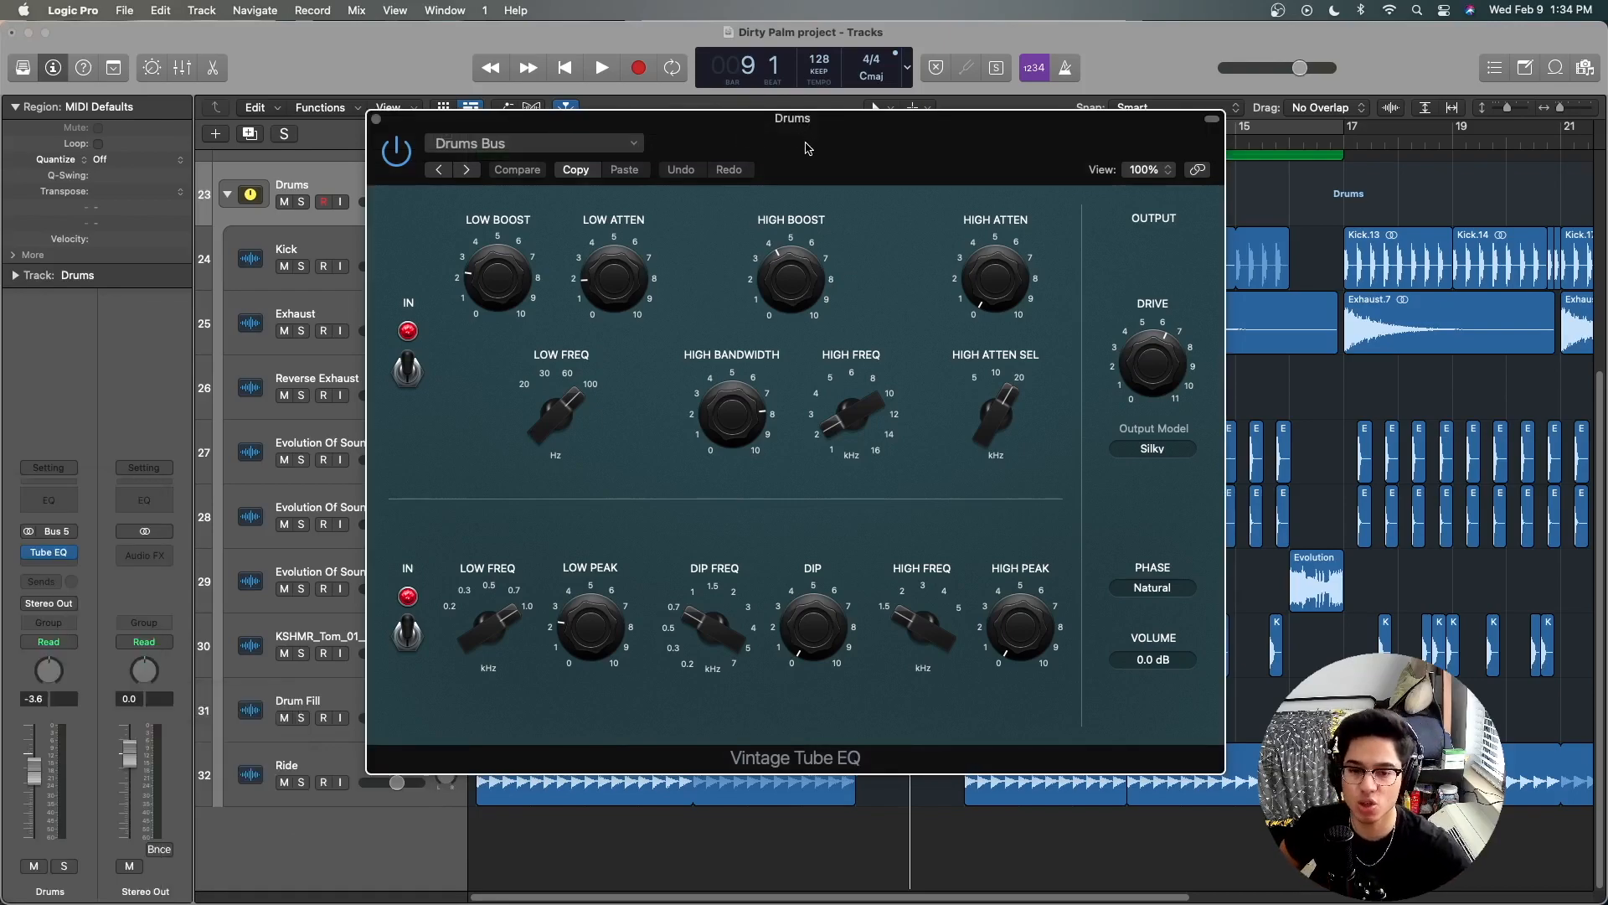
Step: Browse the Vintage Tube EQ presets, keep Drums Bus, and close the plug-in
drag(808, 148, 730, 162)
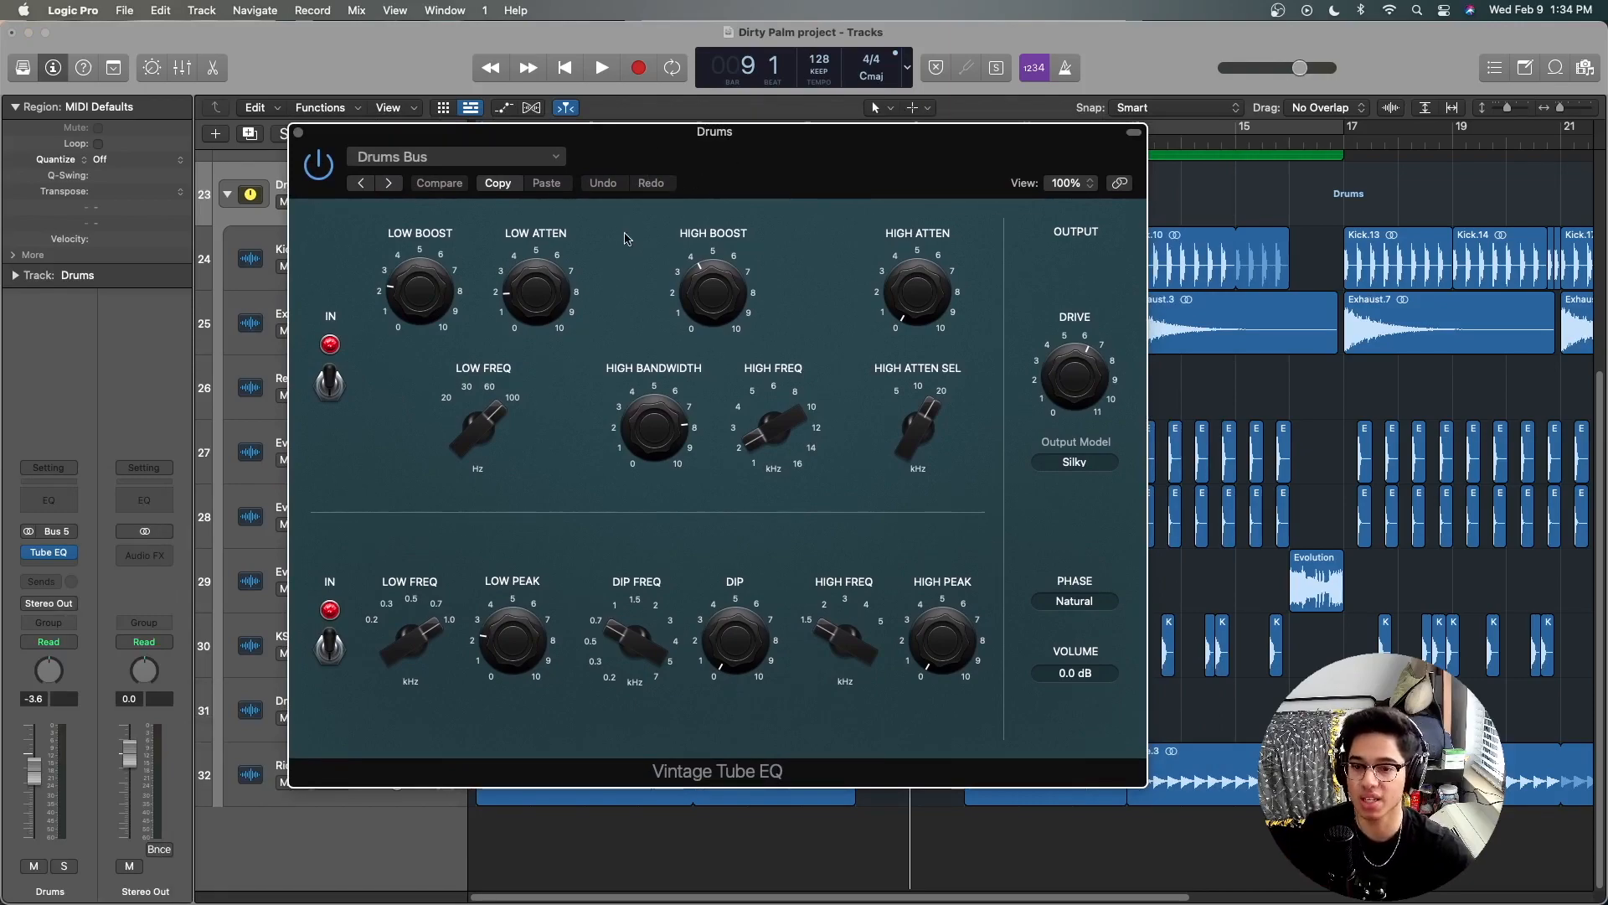
click(513, 157)
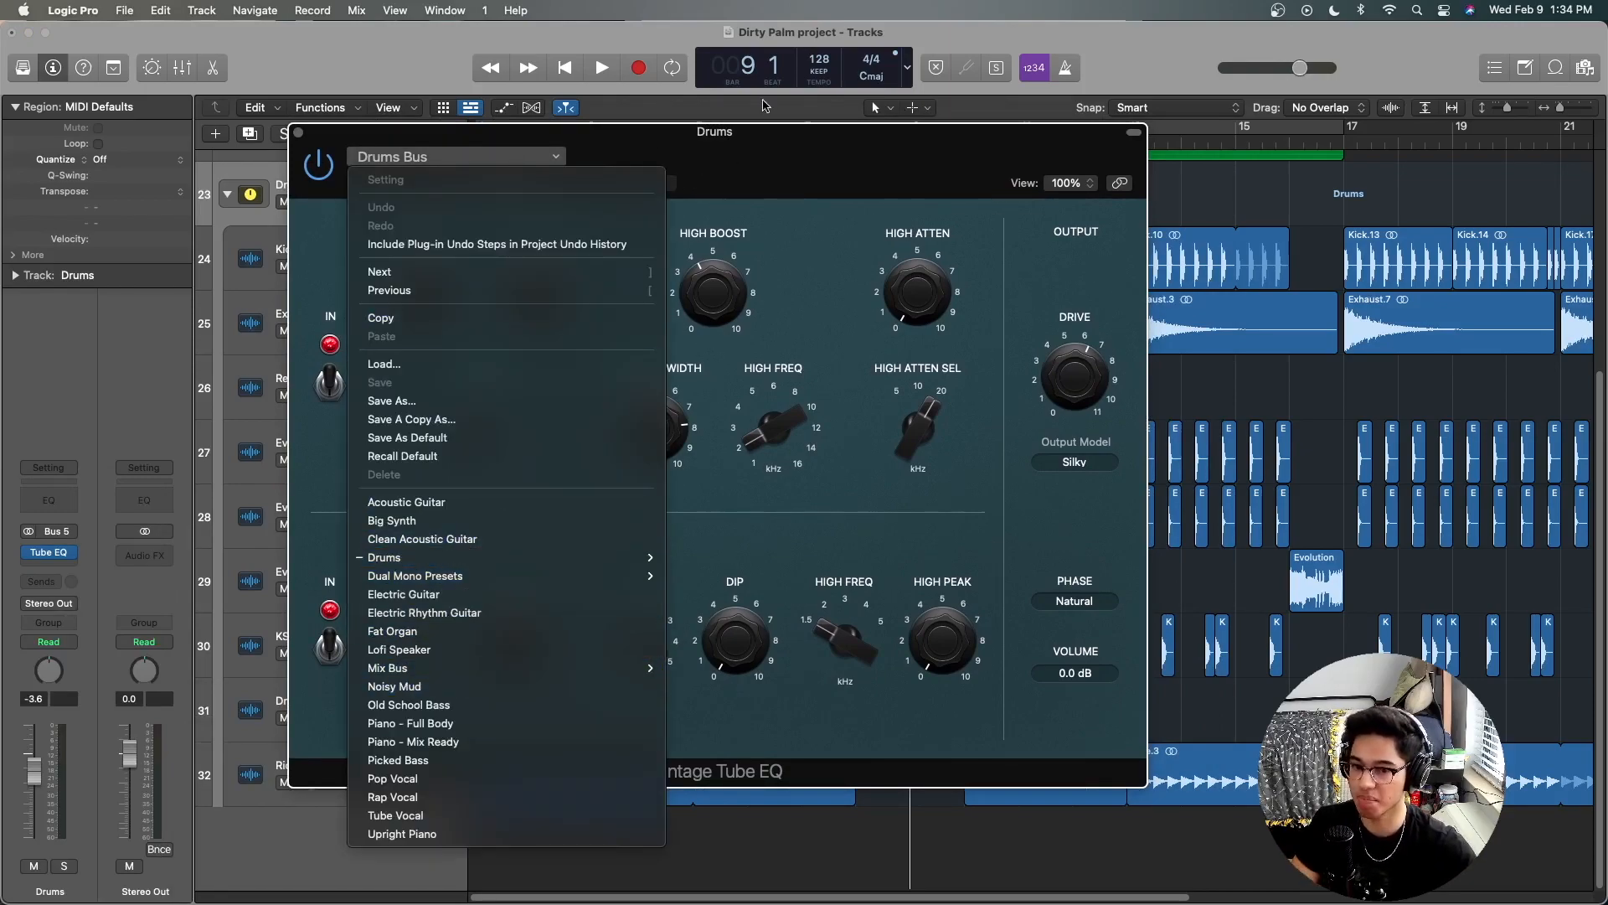
click(765, 105)
drag(753, 168, 738, 161)
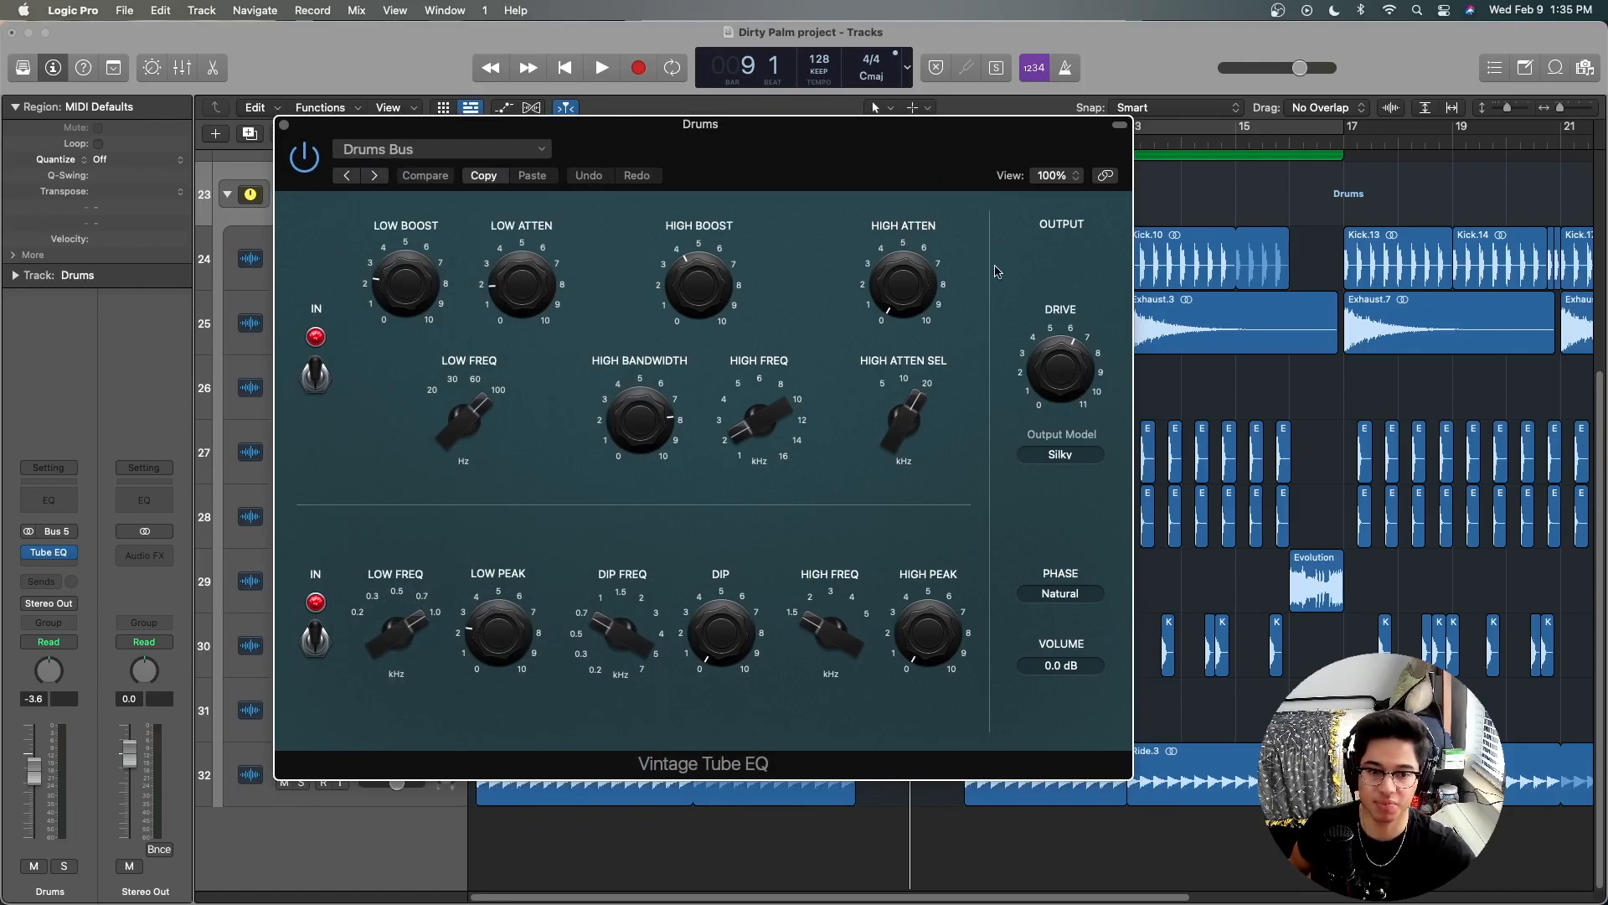
click(283, 125)
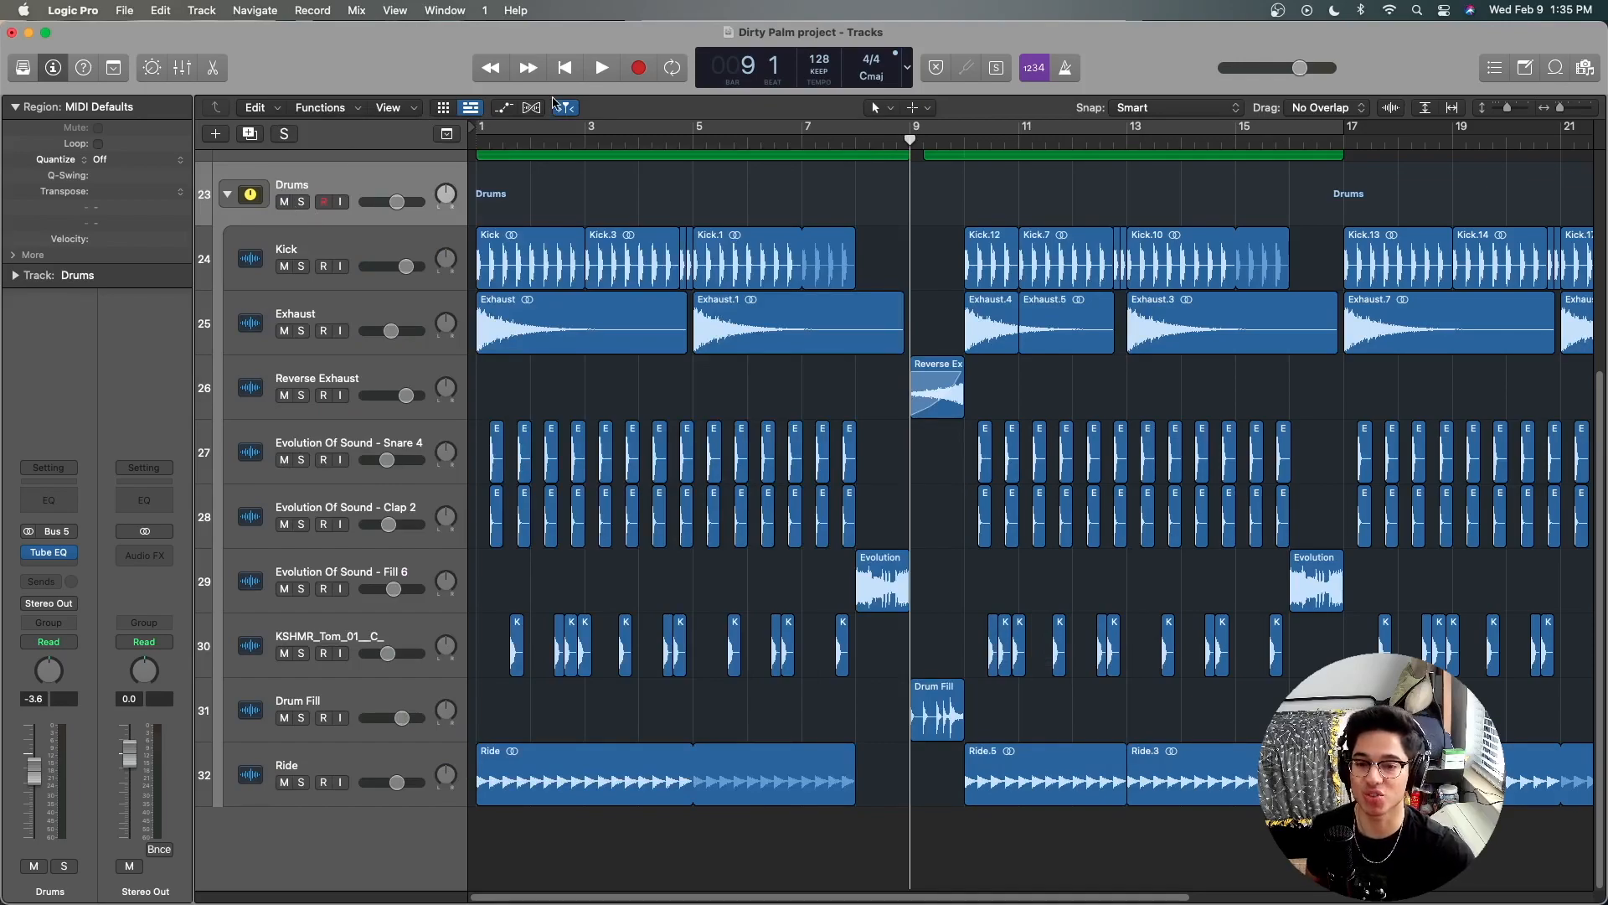
Step: Return to the project start, reopen the Drums Tube EQ clear of the track list, and play the soloed Drums stack
click(569, 76)
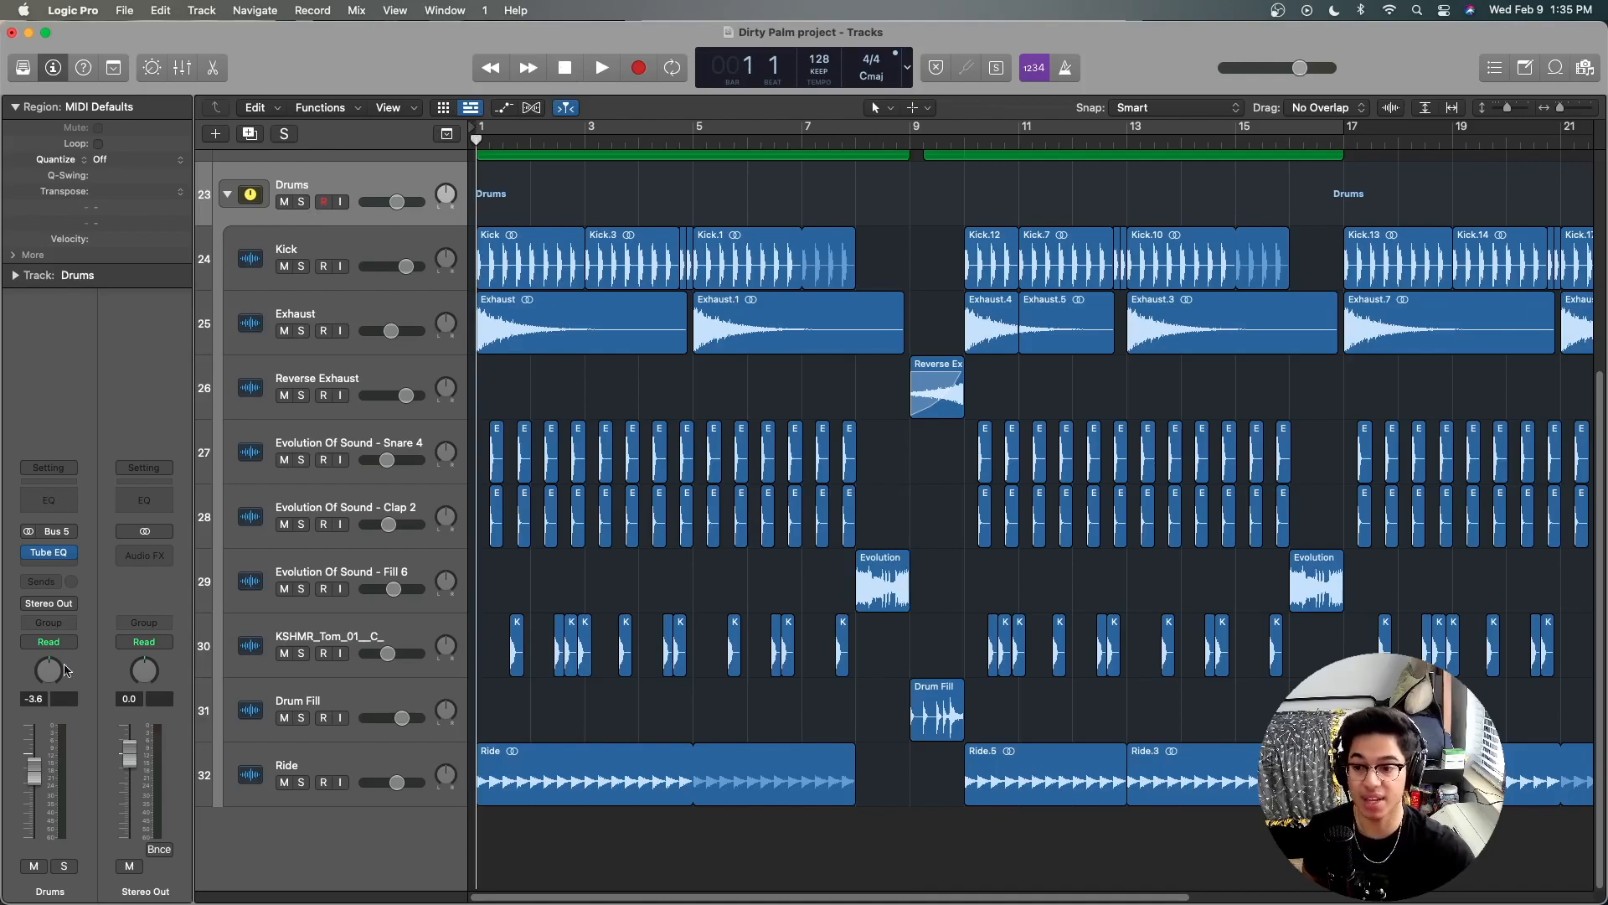
click(48, 554)
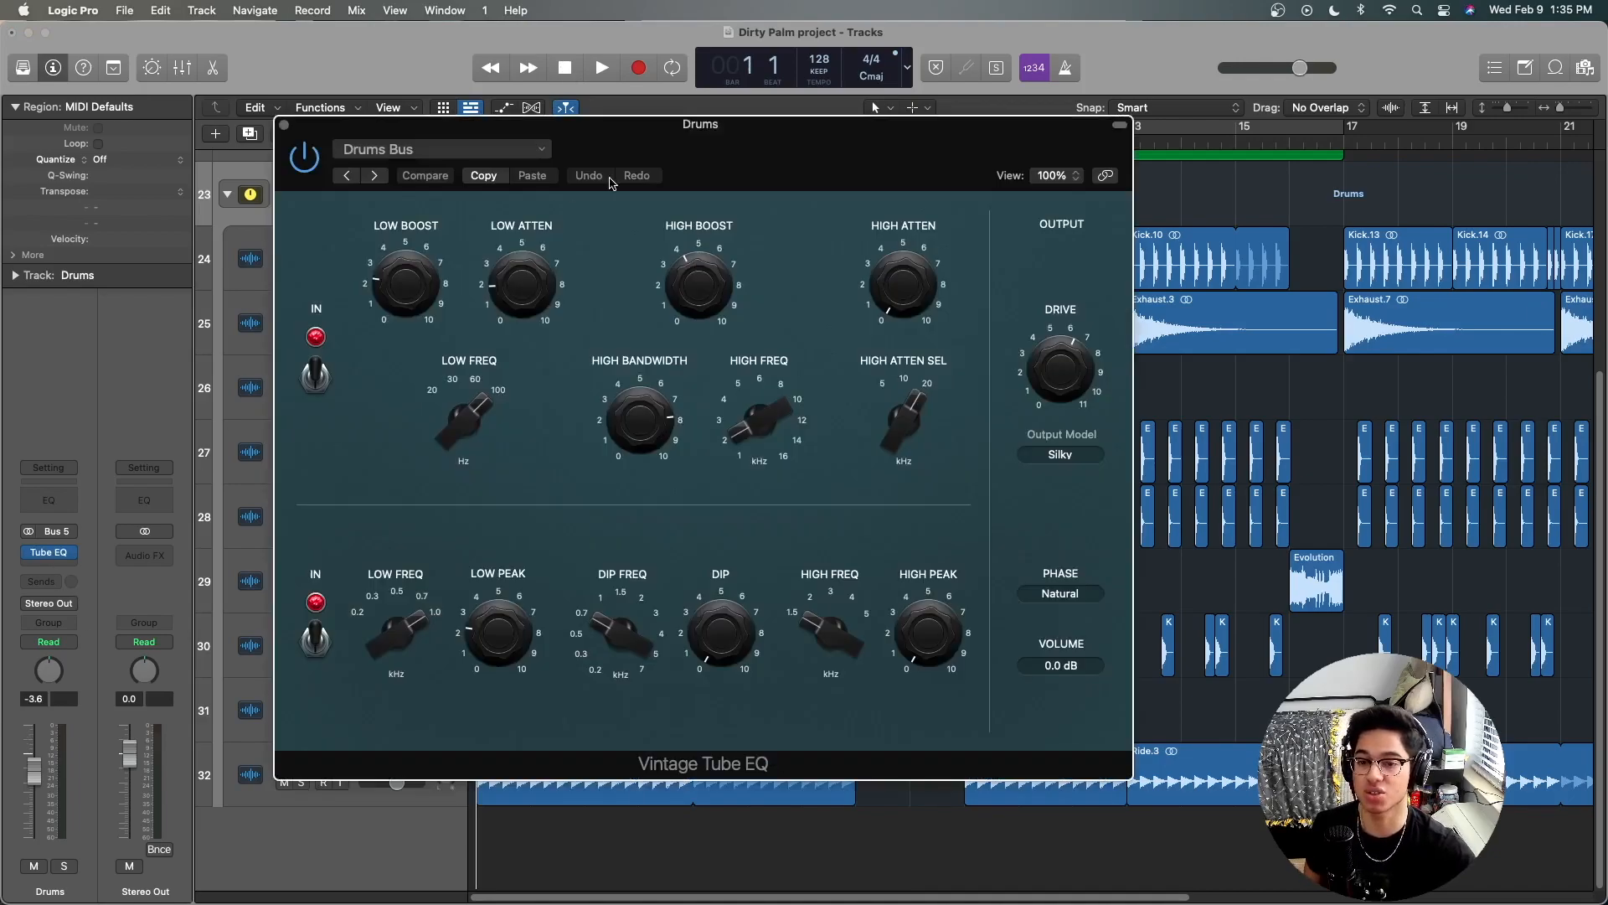
drag(670, 162, 1080, 151)
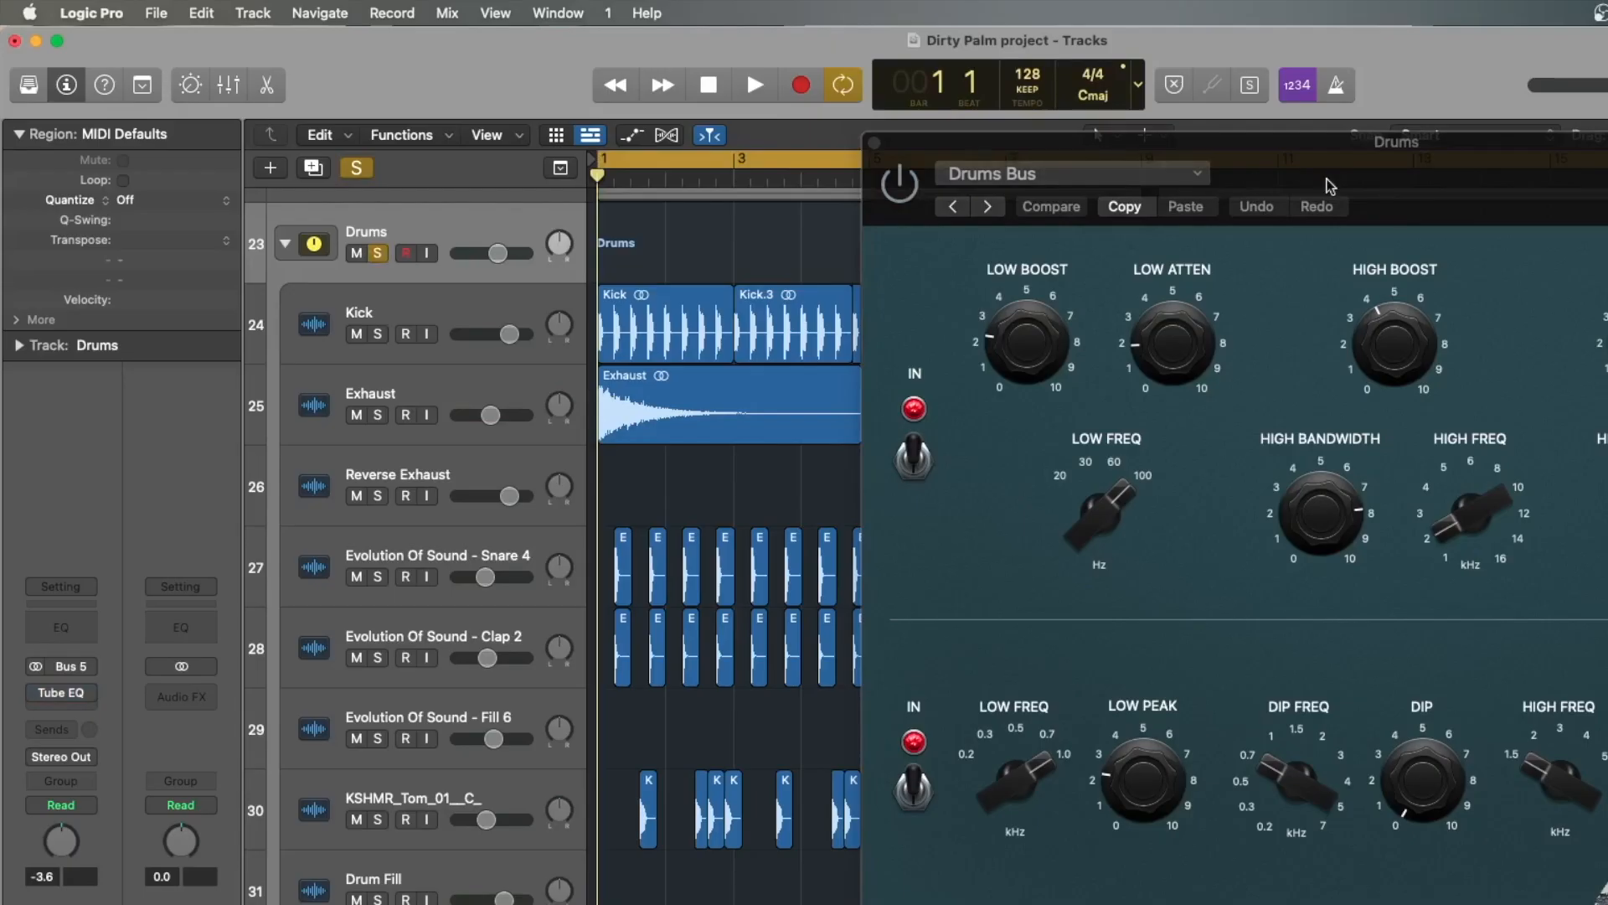
key(space)
Step: Compare the drums with the Vintage Tube EQ bypassed and active during playback, leave it enabled, and stop playback
click(903, 194)
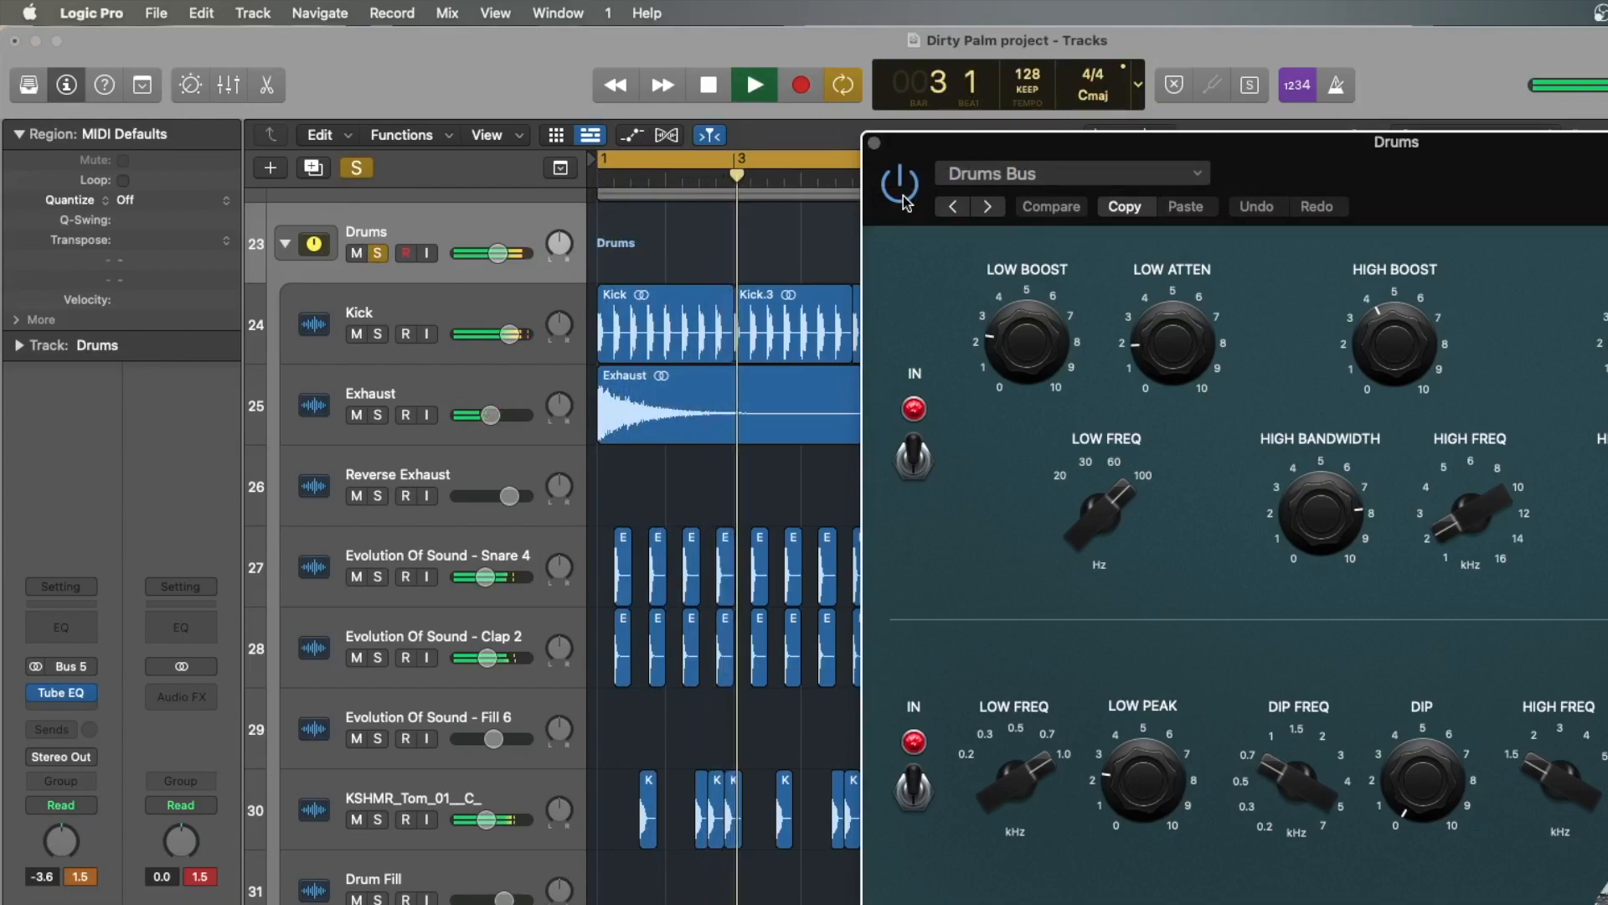
click(903, 195)
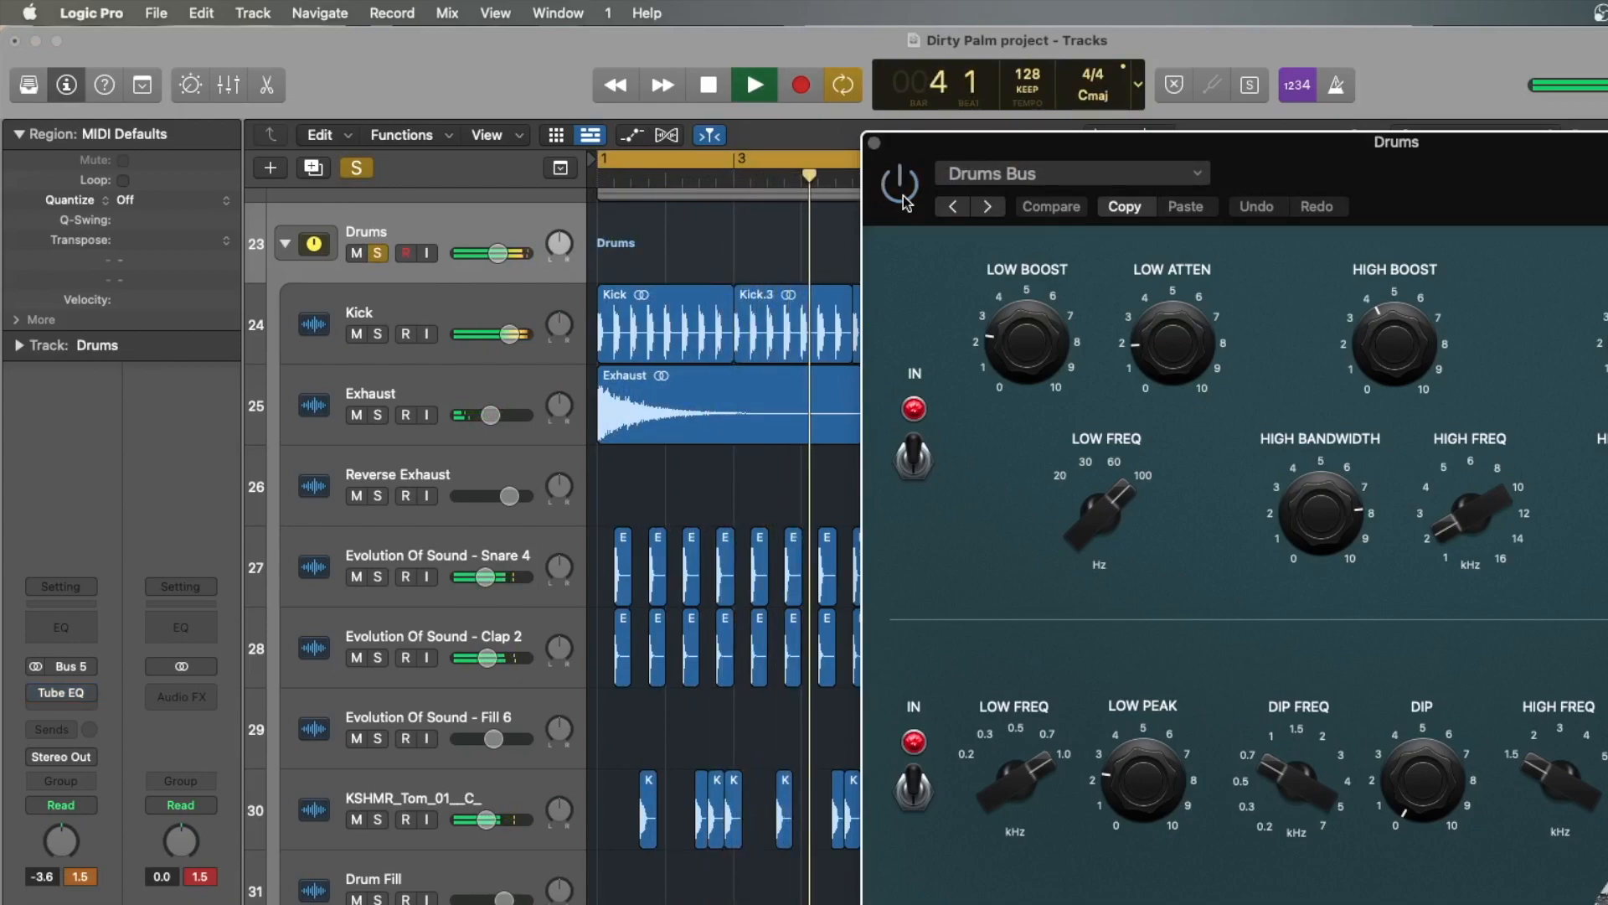
click(903, 194)
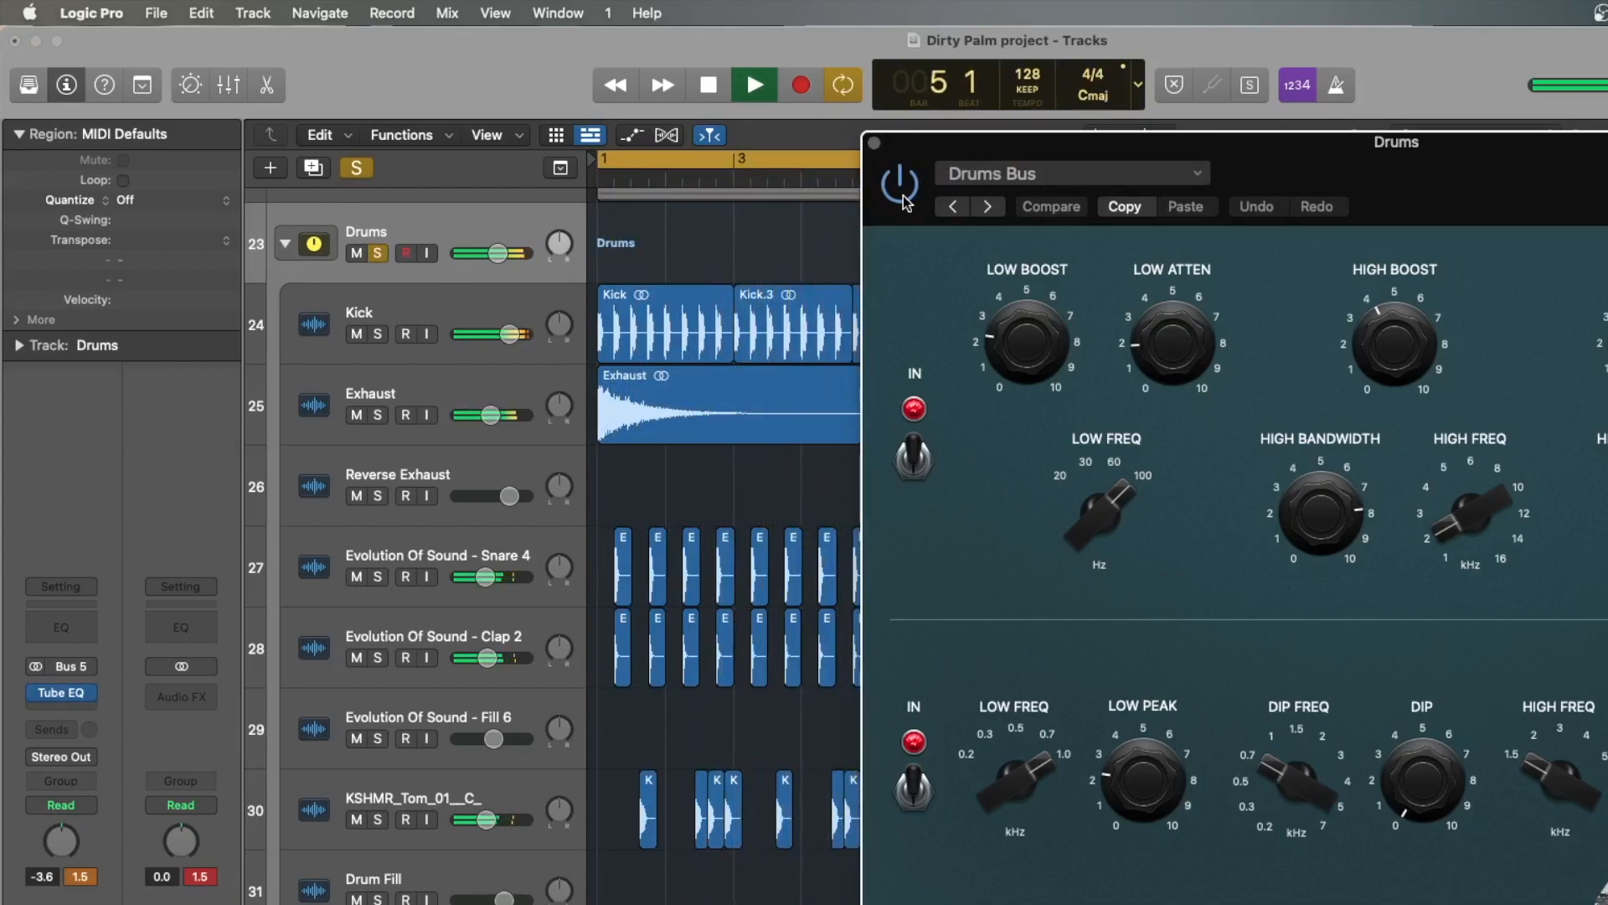
click(903, 194)
click(902, 194)
click(903, 194)
click(902, 195)
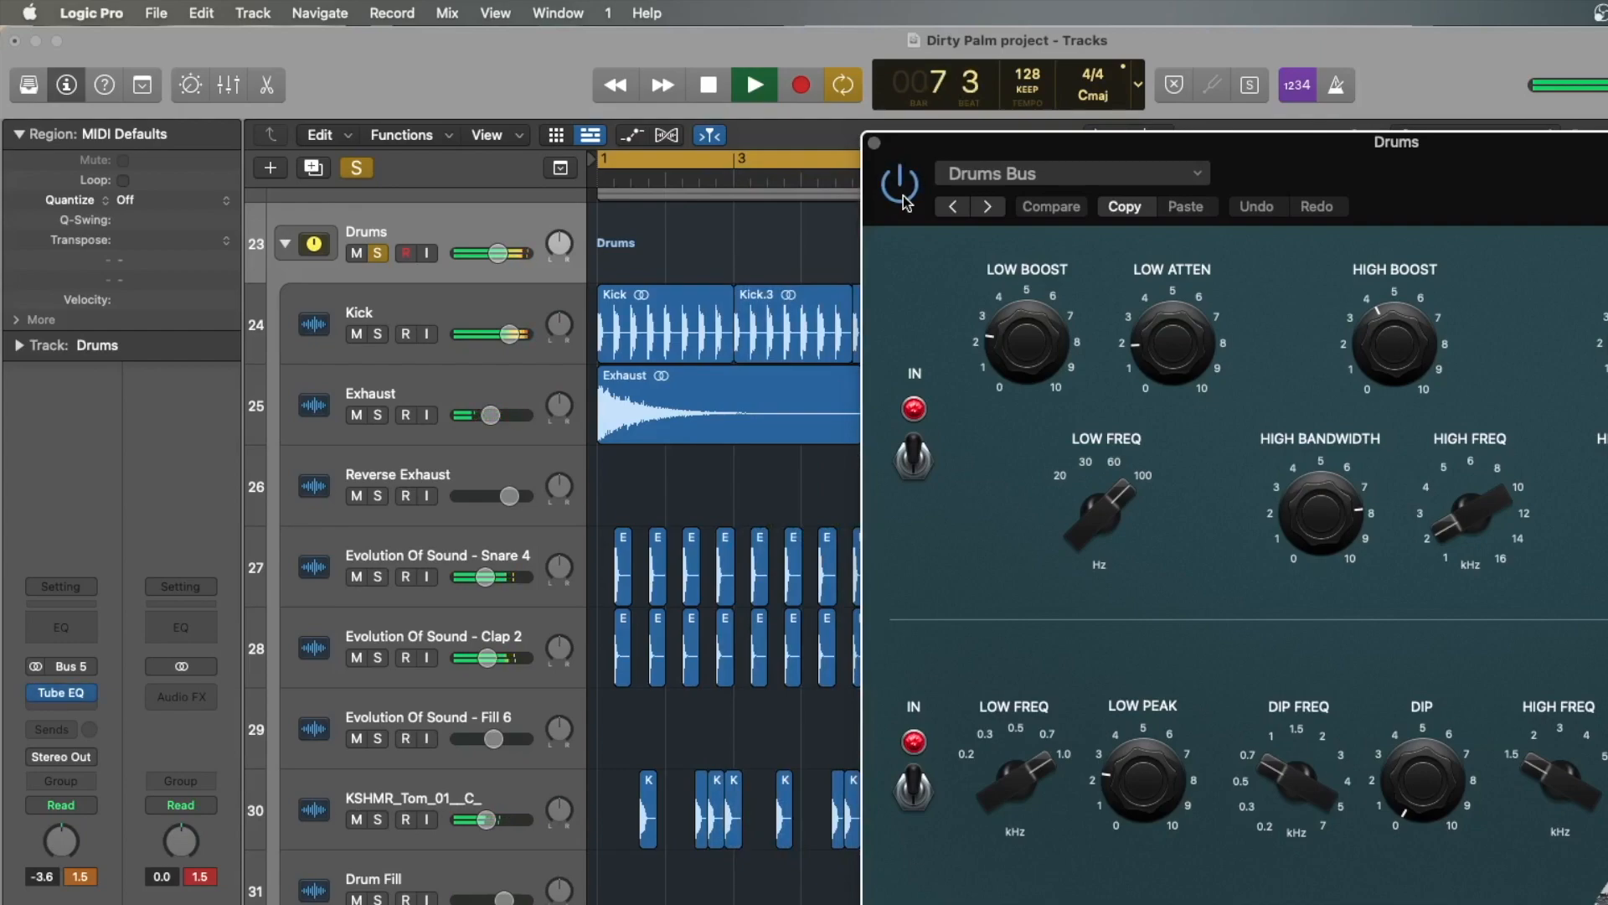
click(707, 86)
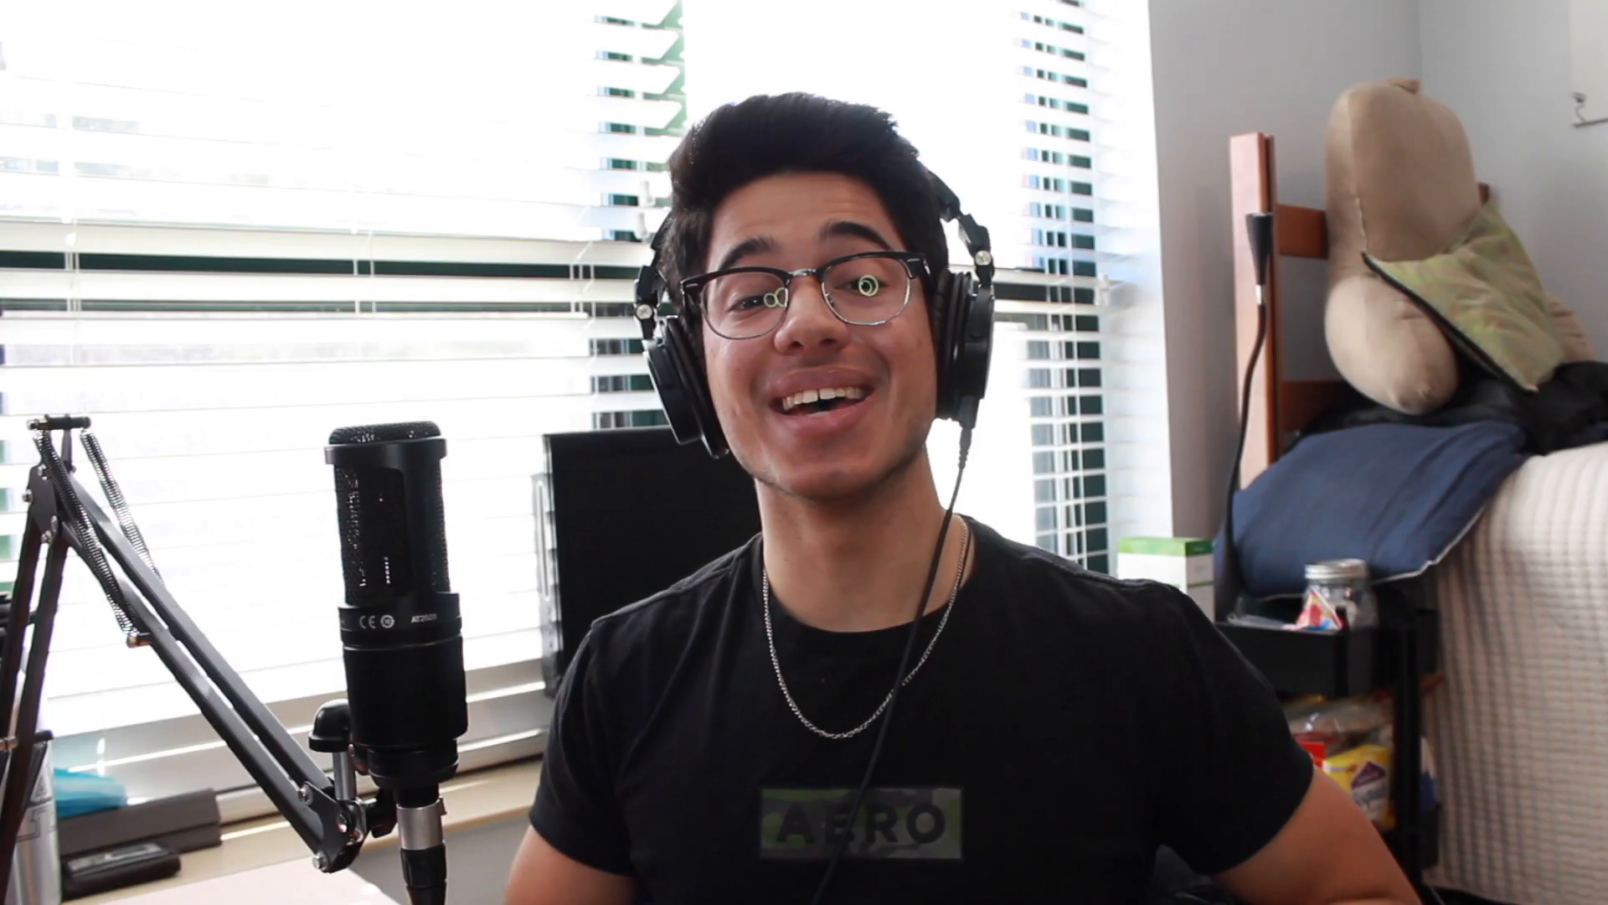